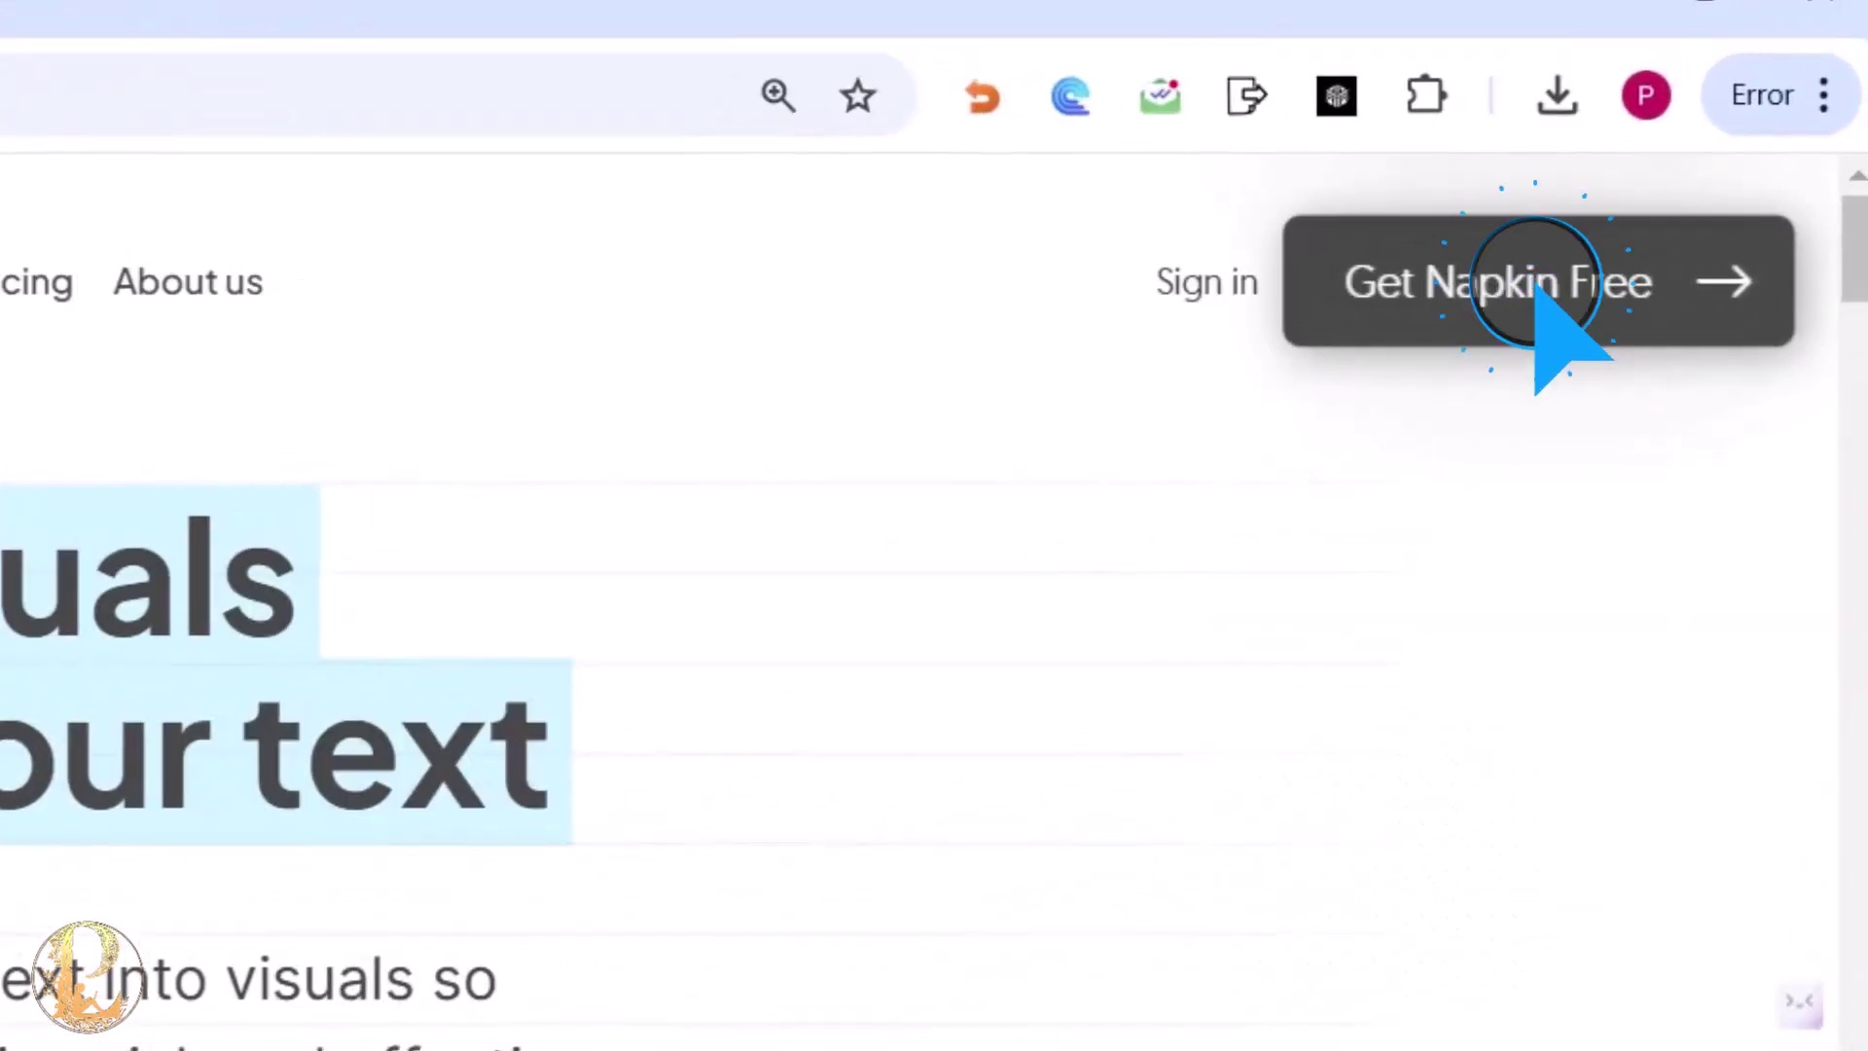
Open the free Napkin sign-in page and sign in with an existing Google account.
{"action": "left_click", "coordinate": [1536, 287]}
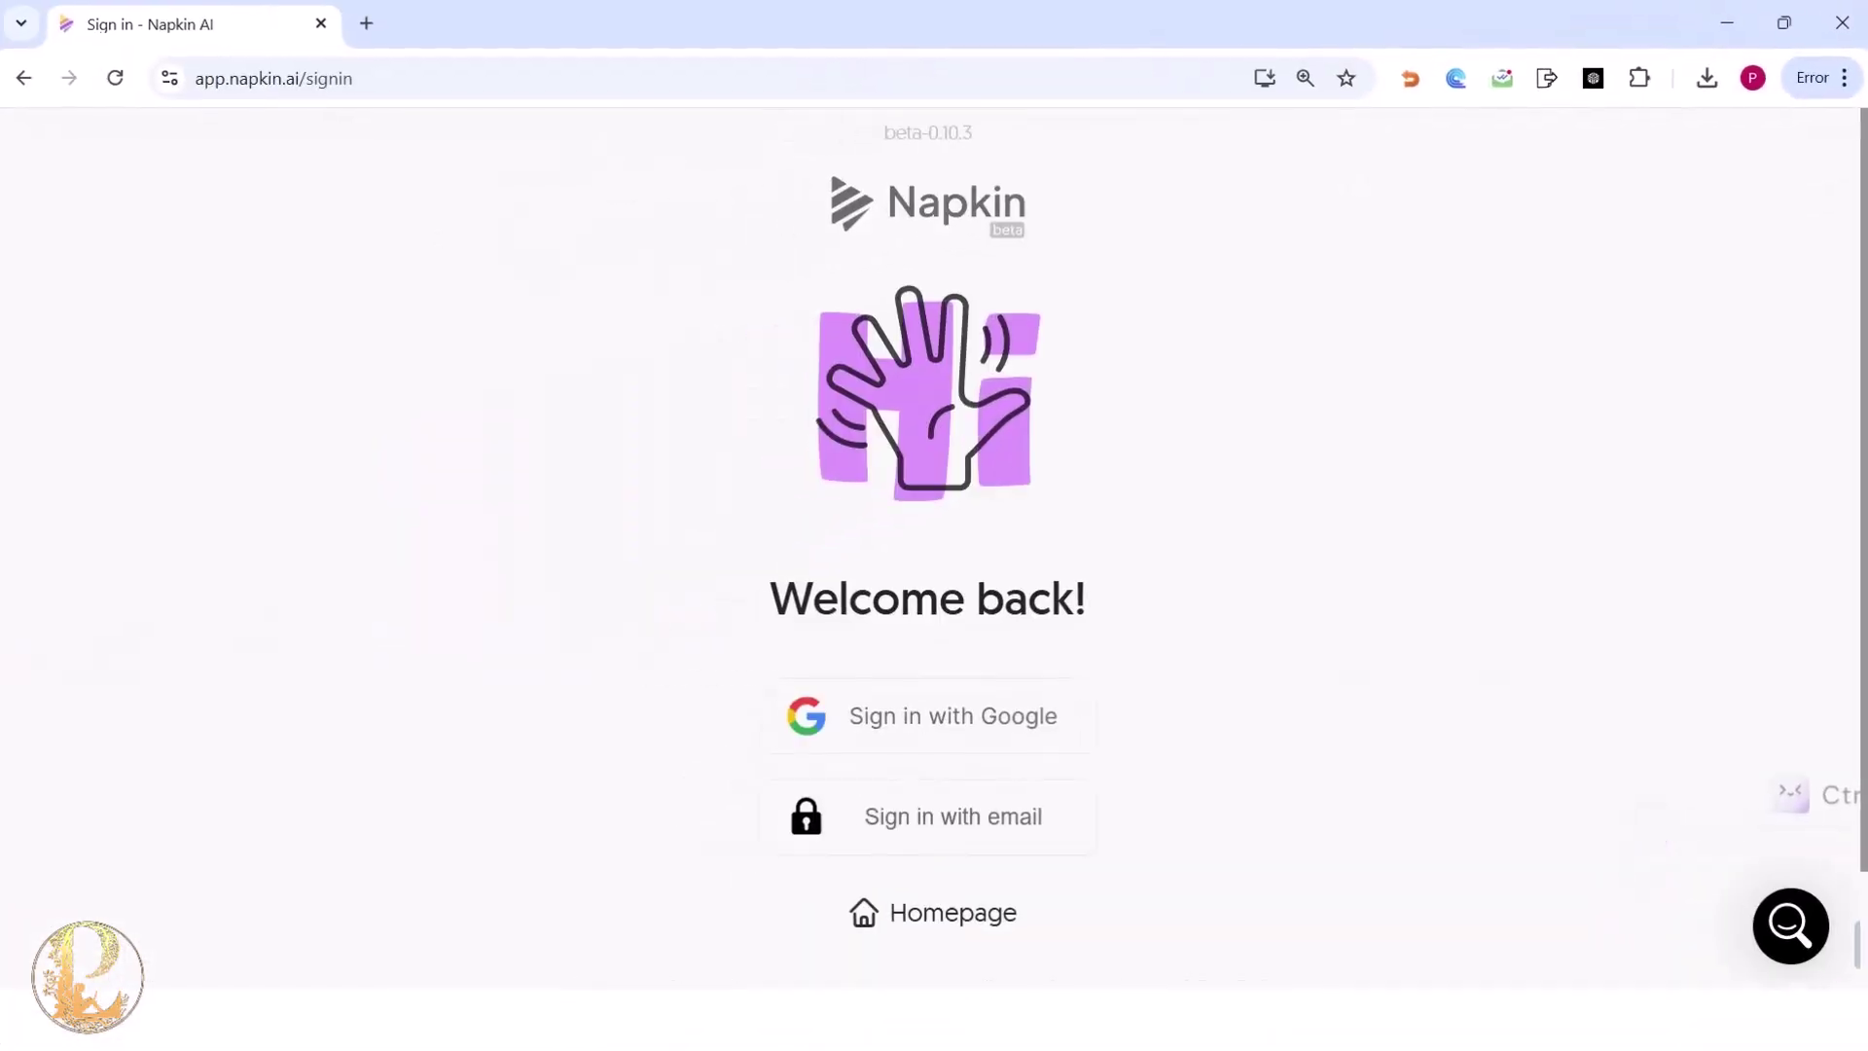
{"action": "left_click", "coordinate": [934, 716]}
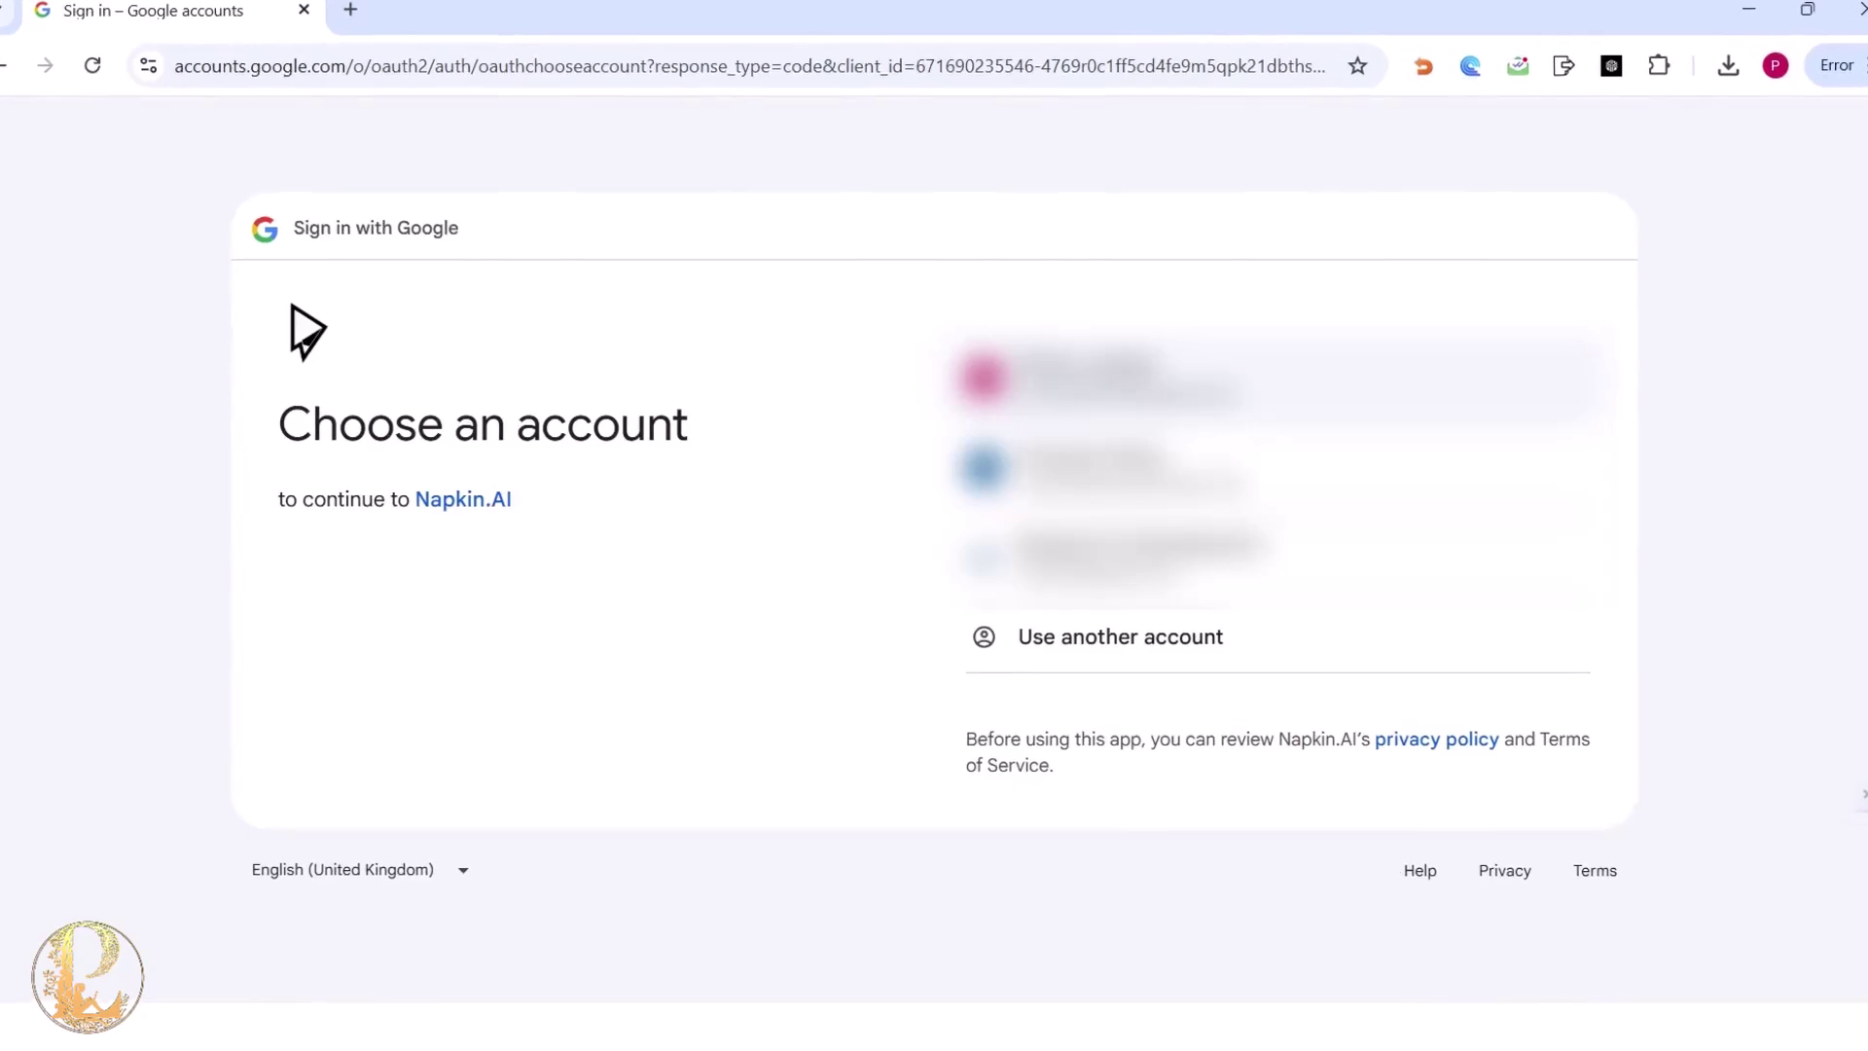
{"action": "left_click", "coordinate": [1128, 383]}
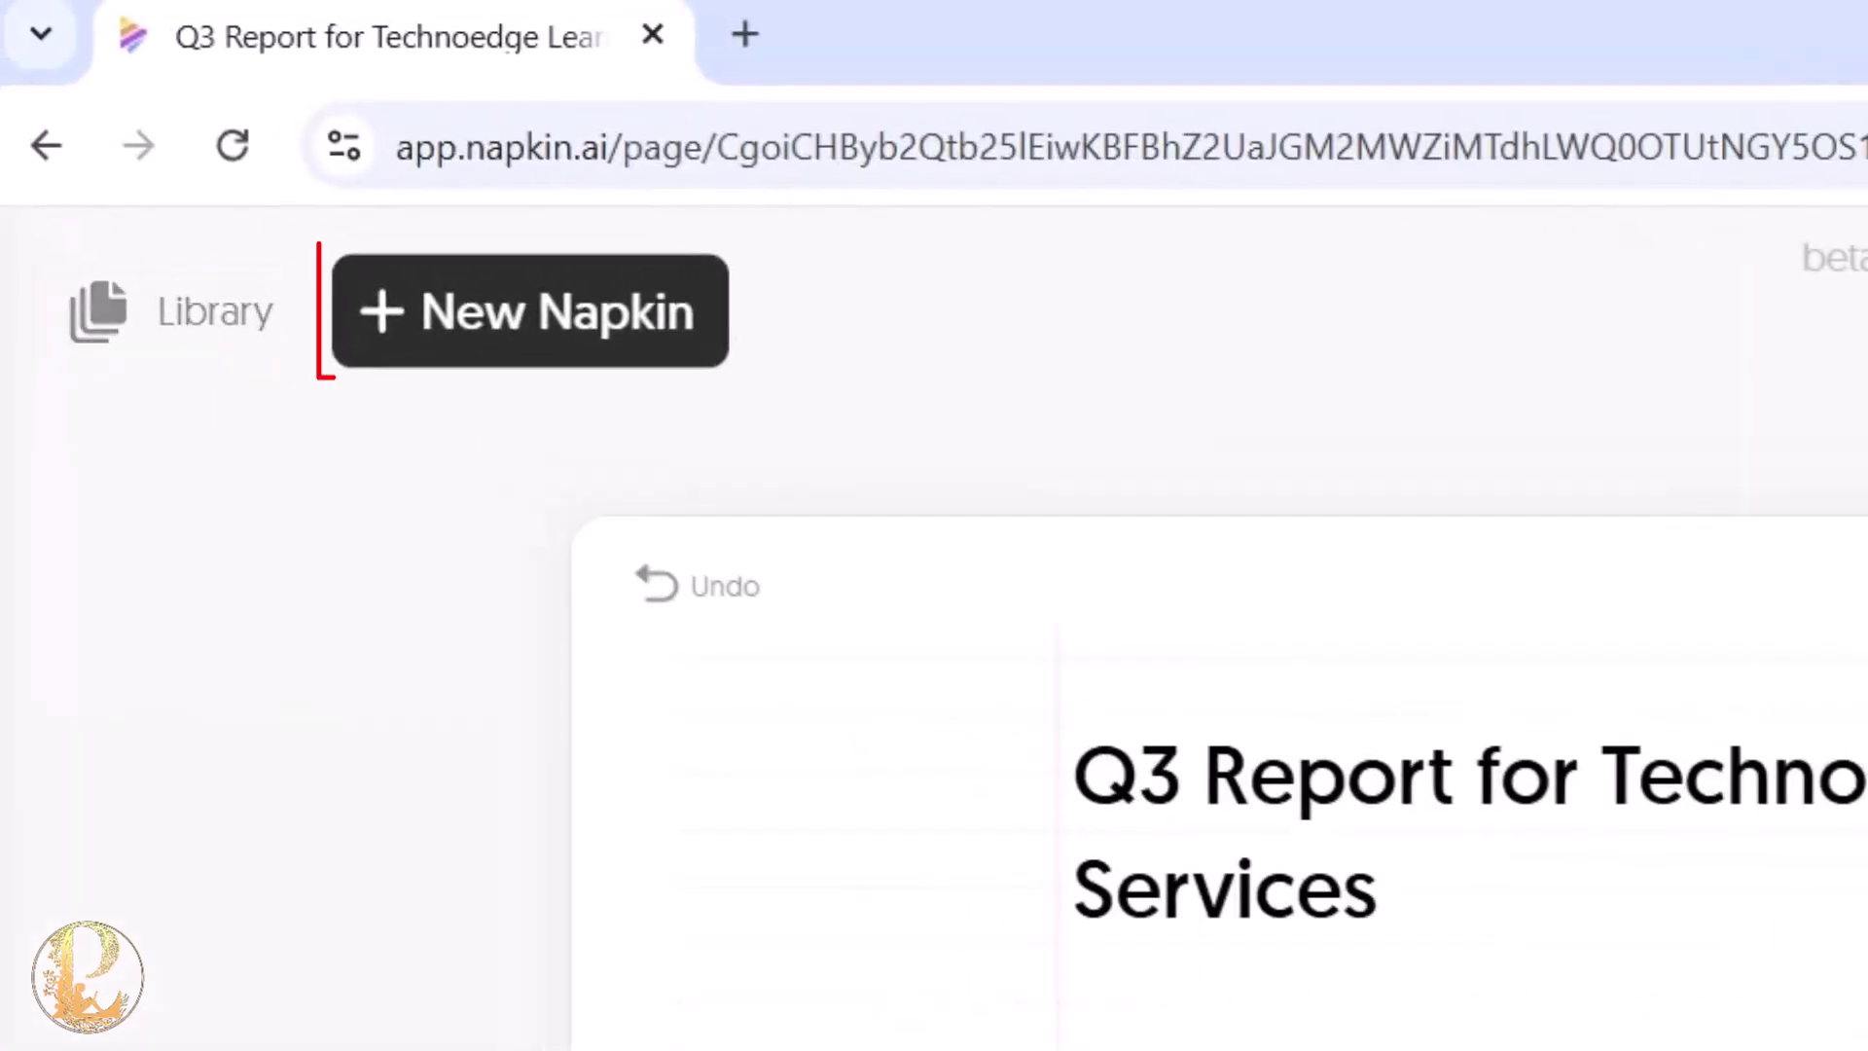
Draft a new napkin with AI from the suggested prompt "The best practices for a hiring interview".
{"action": "left_click", "coordinate": [526, 331]}
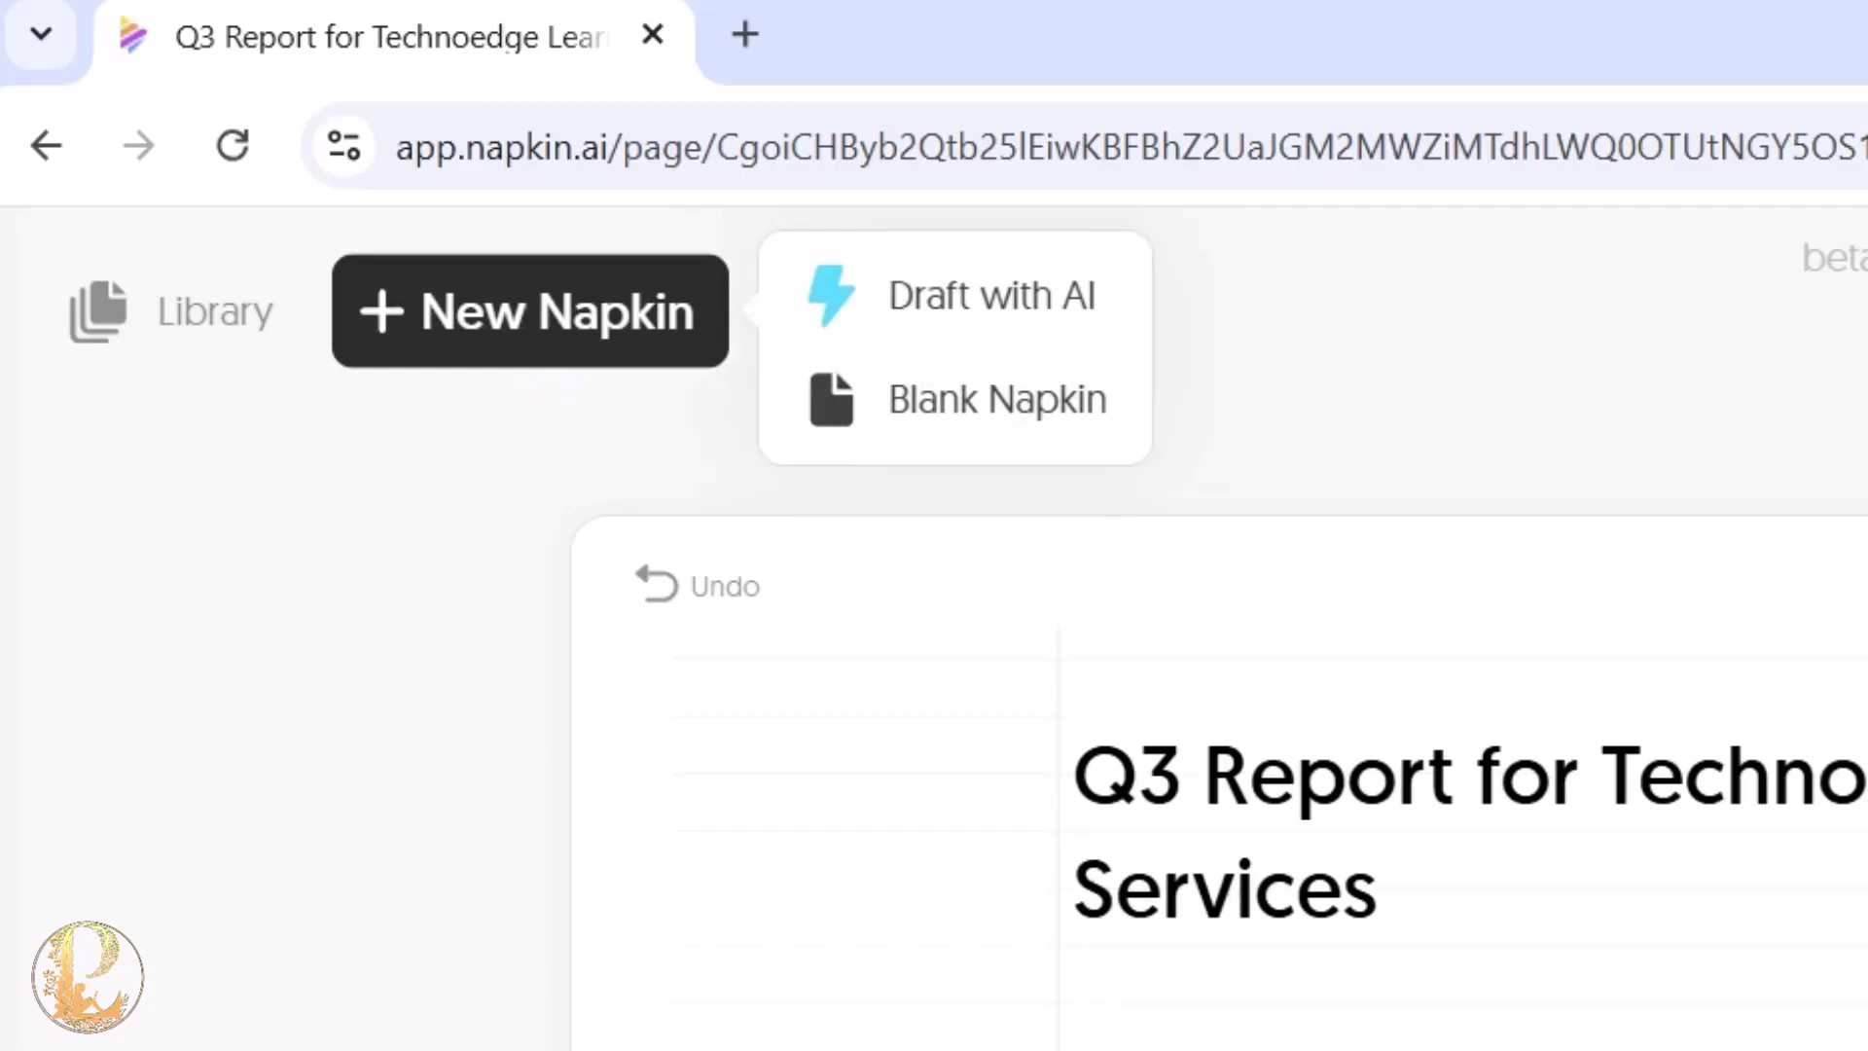
{"action": "left_click", "coordinate": [966, 307]}
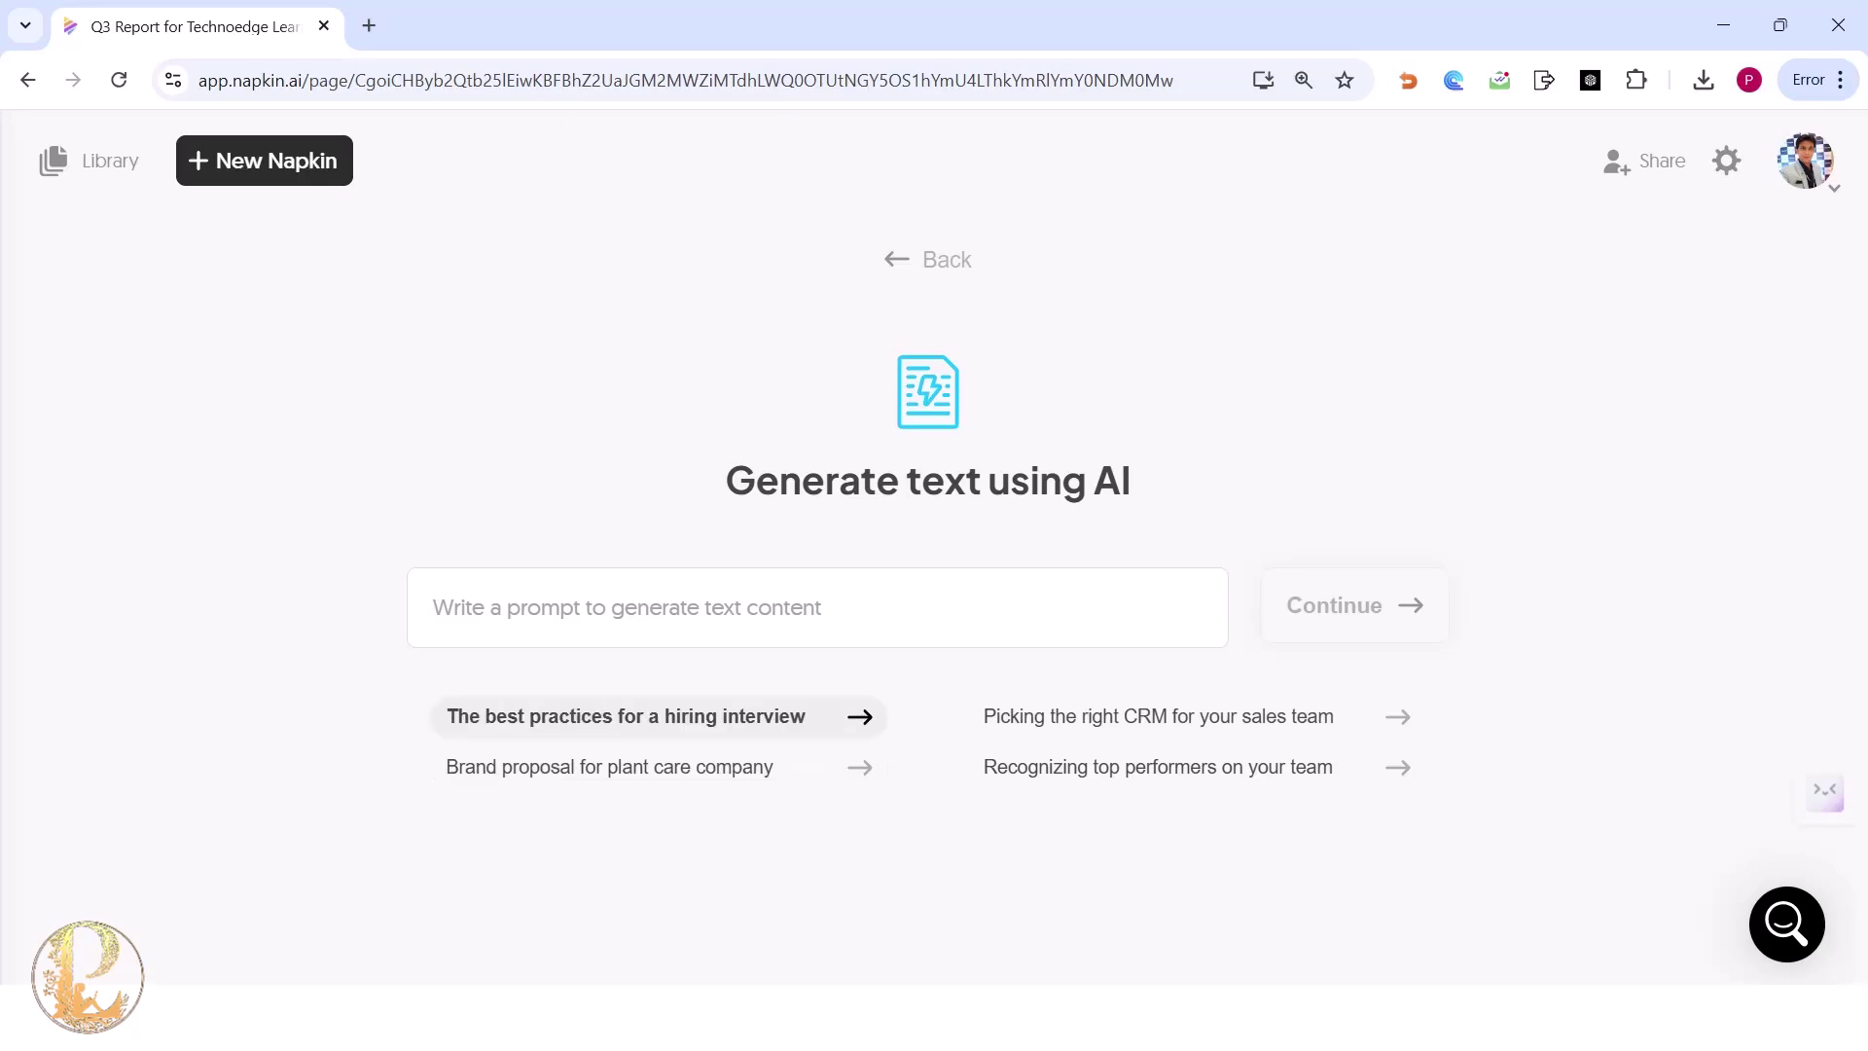
{"action": "left_click", "coordinate": [657, 716]}
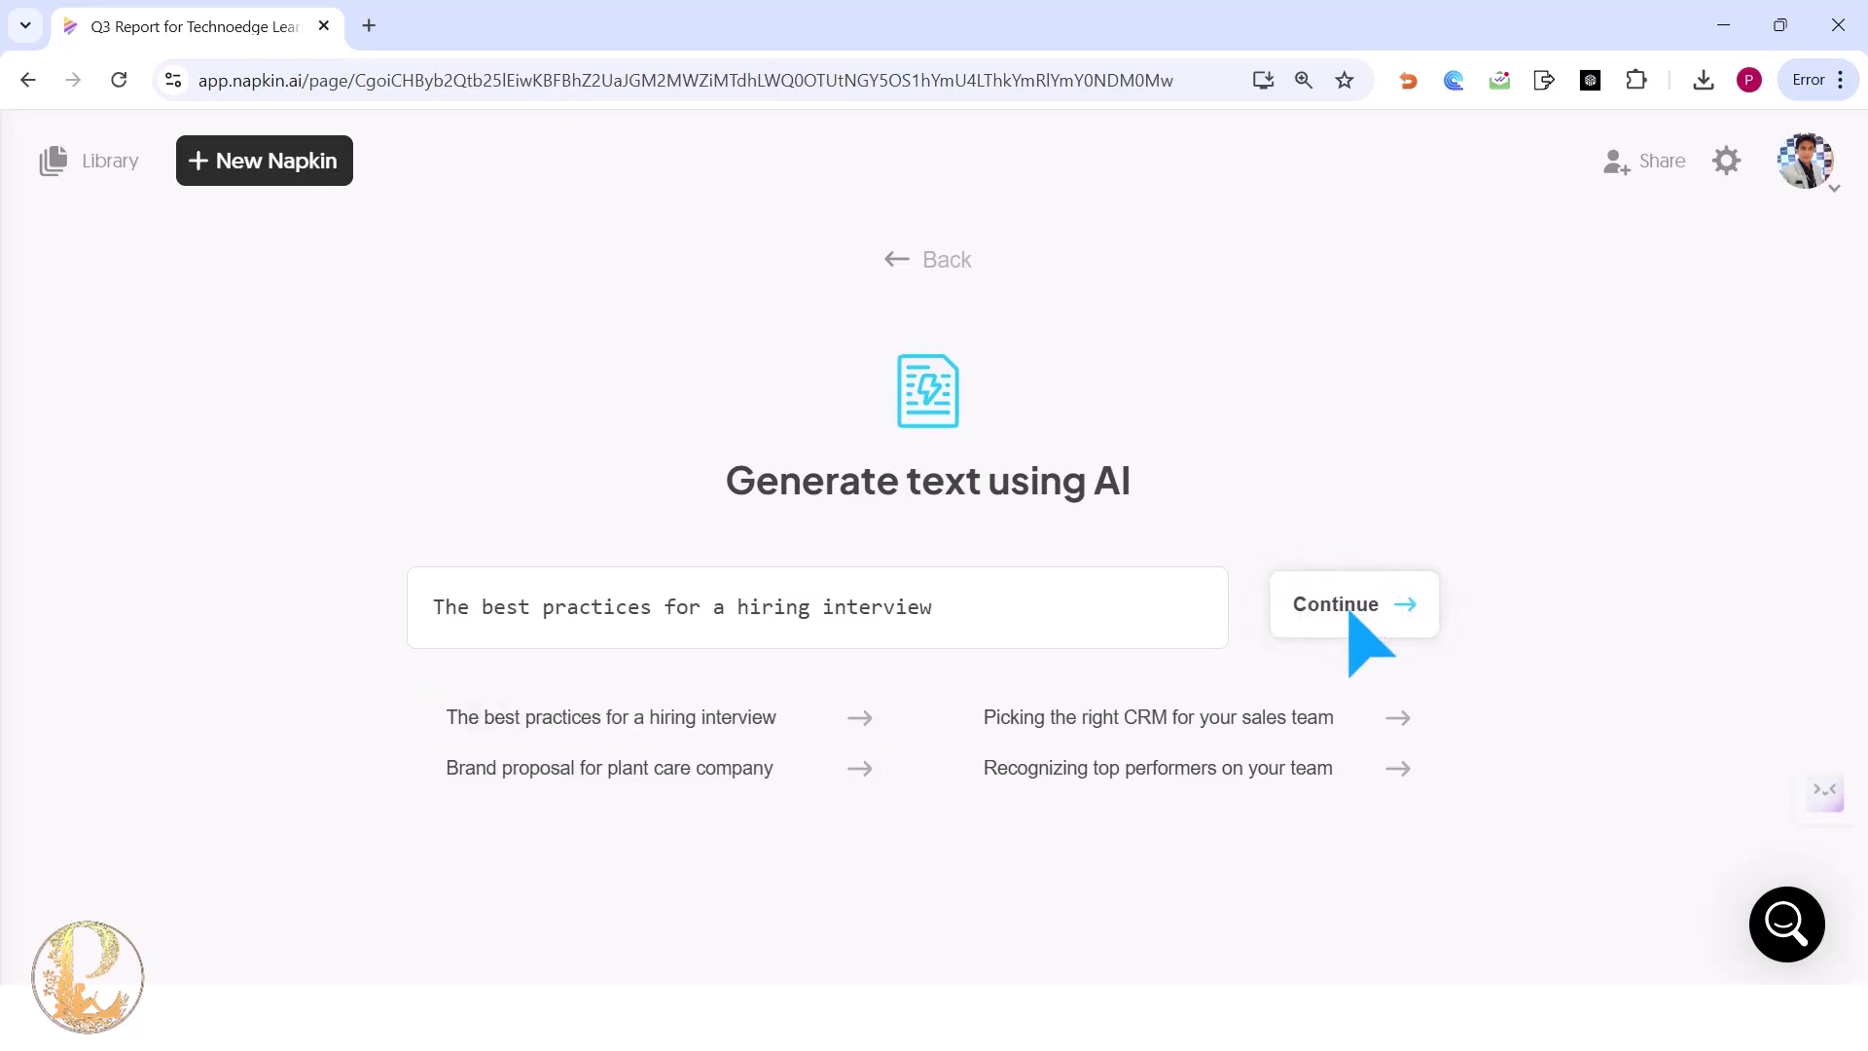
{"action": "left_click", "coordinate": [1351, 608]}
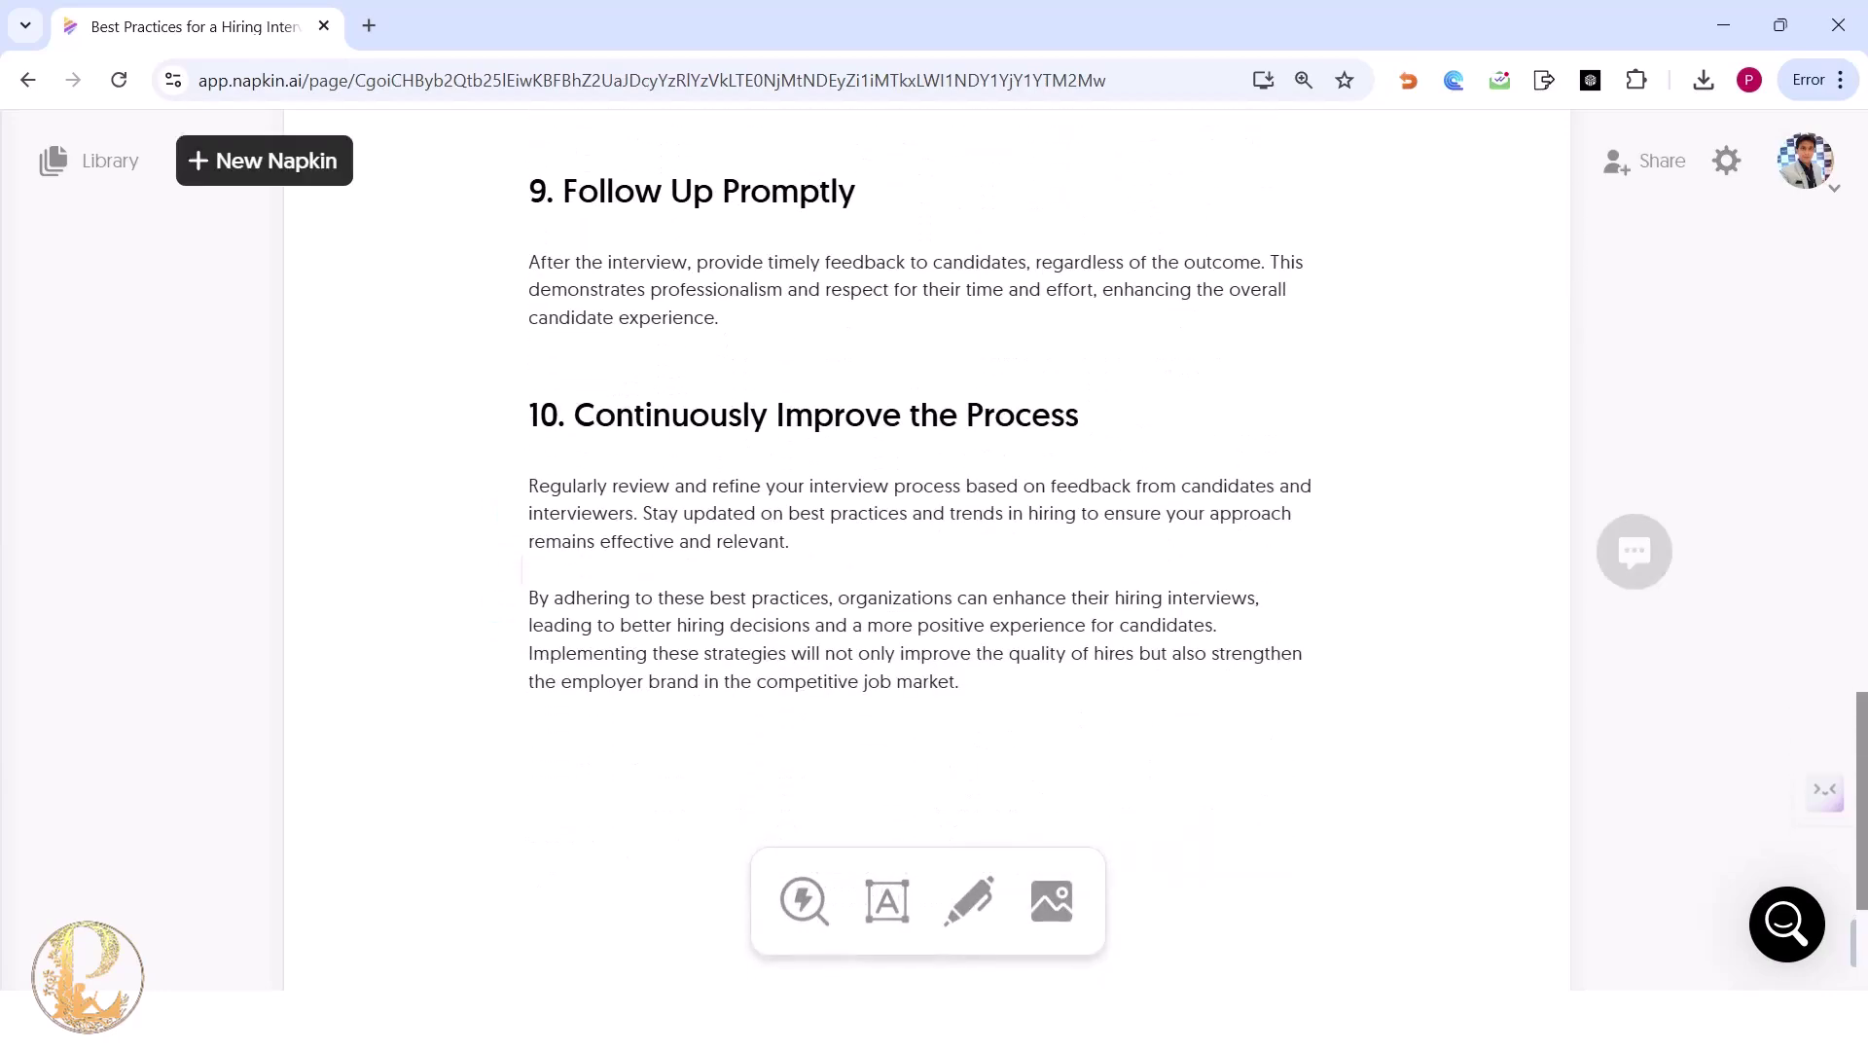
Read through the generated hiring interview document from its title to the closing paragraph of section 10.
{"action": "scroll", "coordinate": [927, 549], "scroll_direction": "up", "scroll_amount": 16}
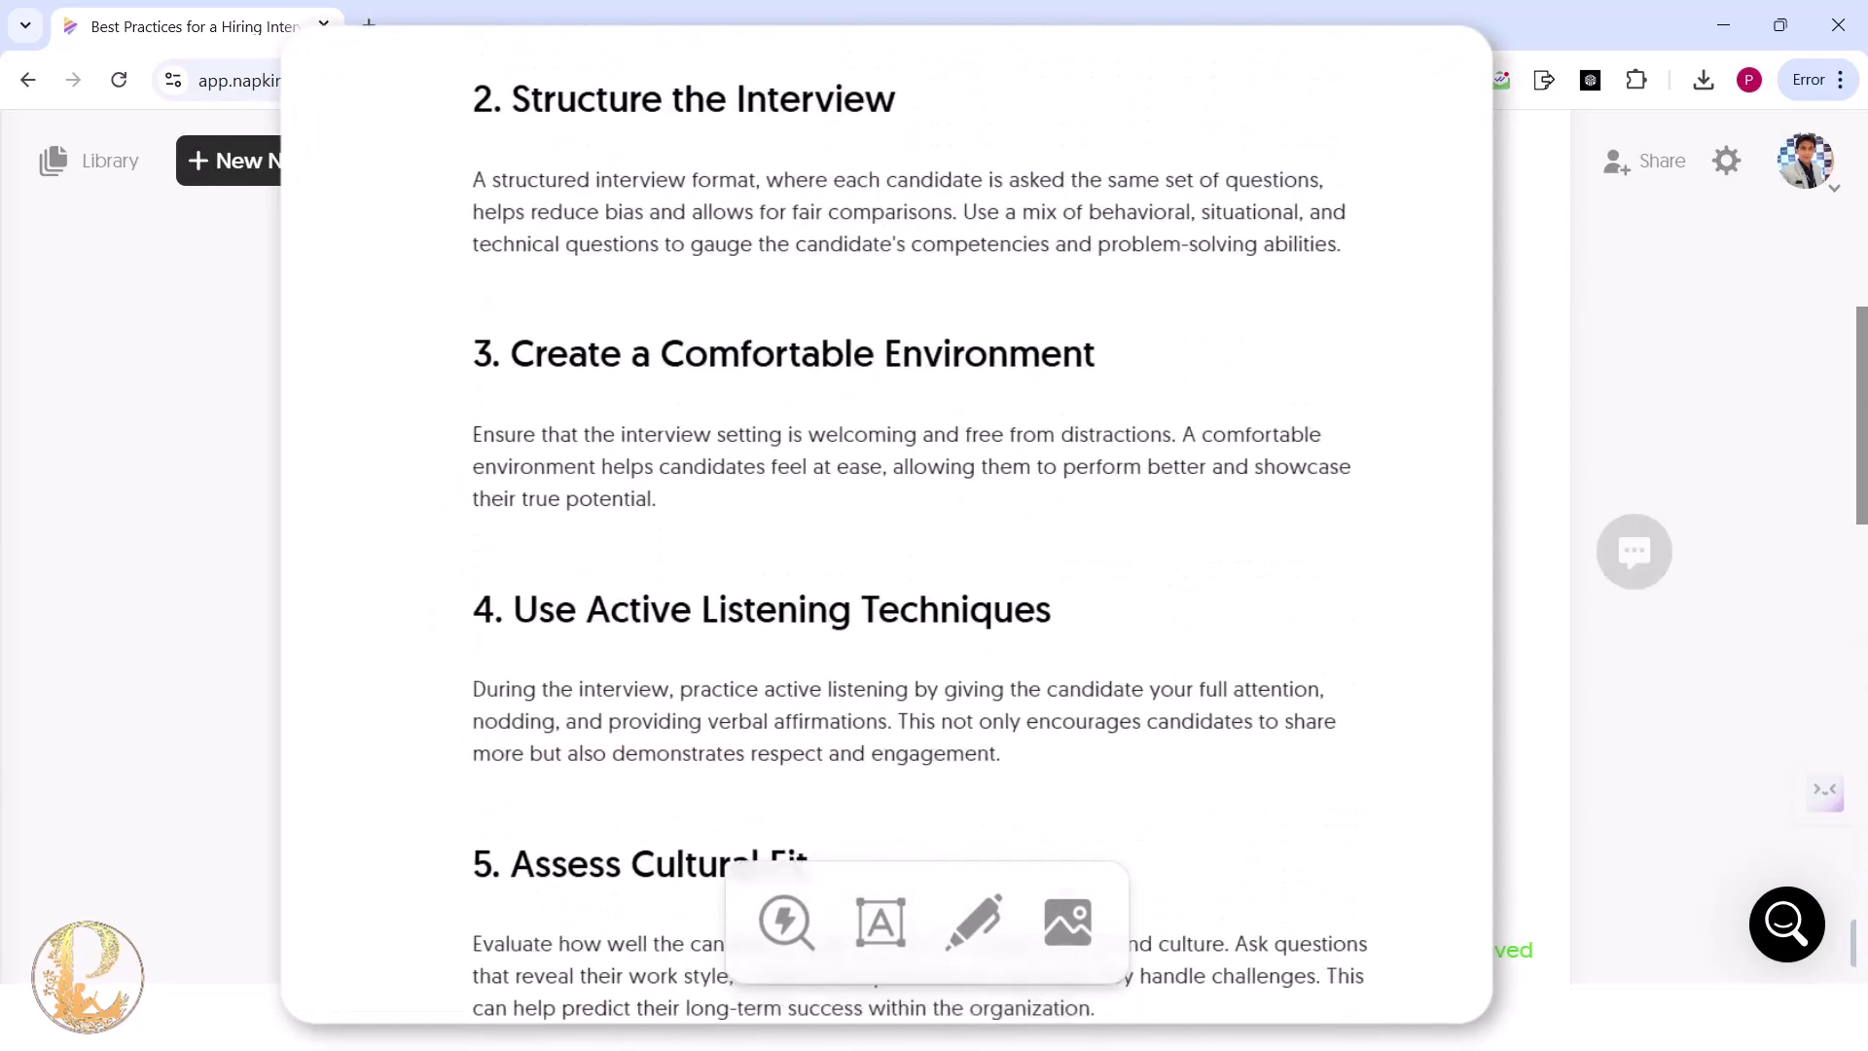
{"action": "scroll", "coordinate": [924, 545], "scroll_direction": "up", "scroll_amount": 10}
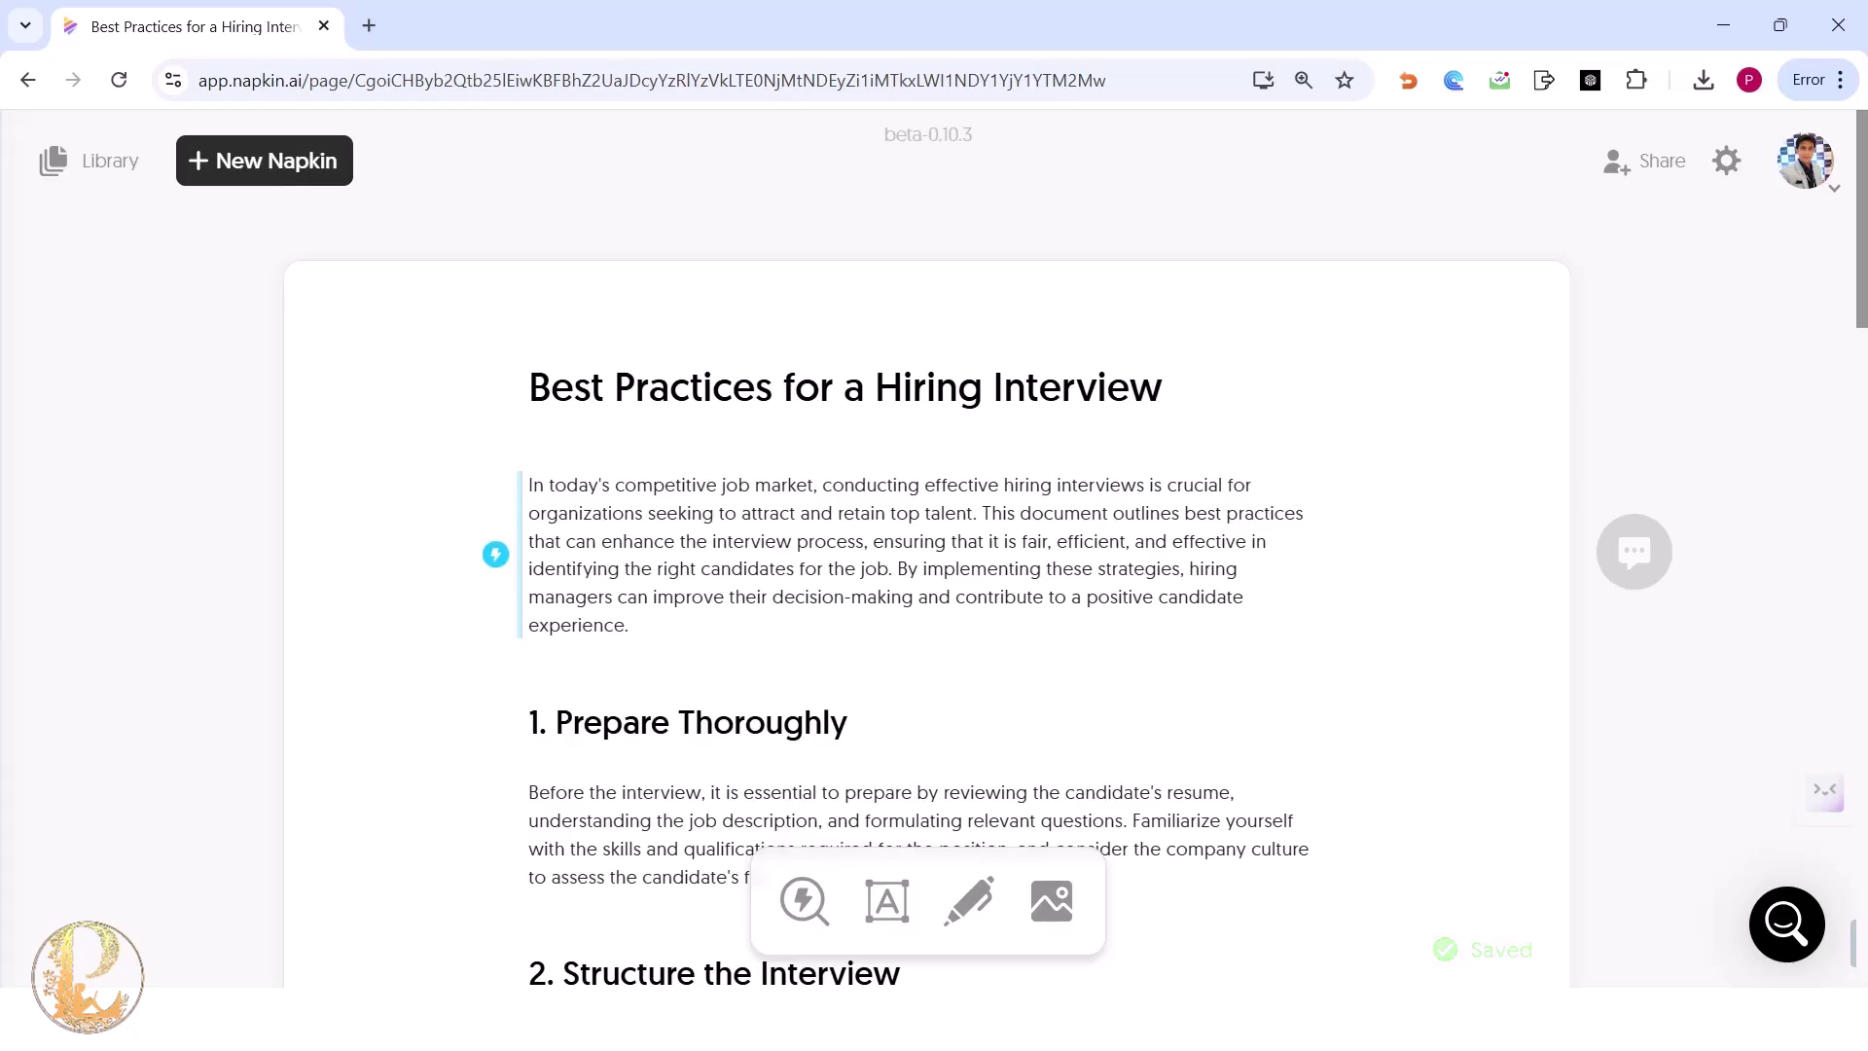
{"action": "scroll", "coordinate": [925, 544], "scroll_direction": "down", "scroll_amount": 16}
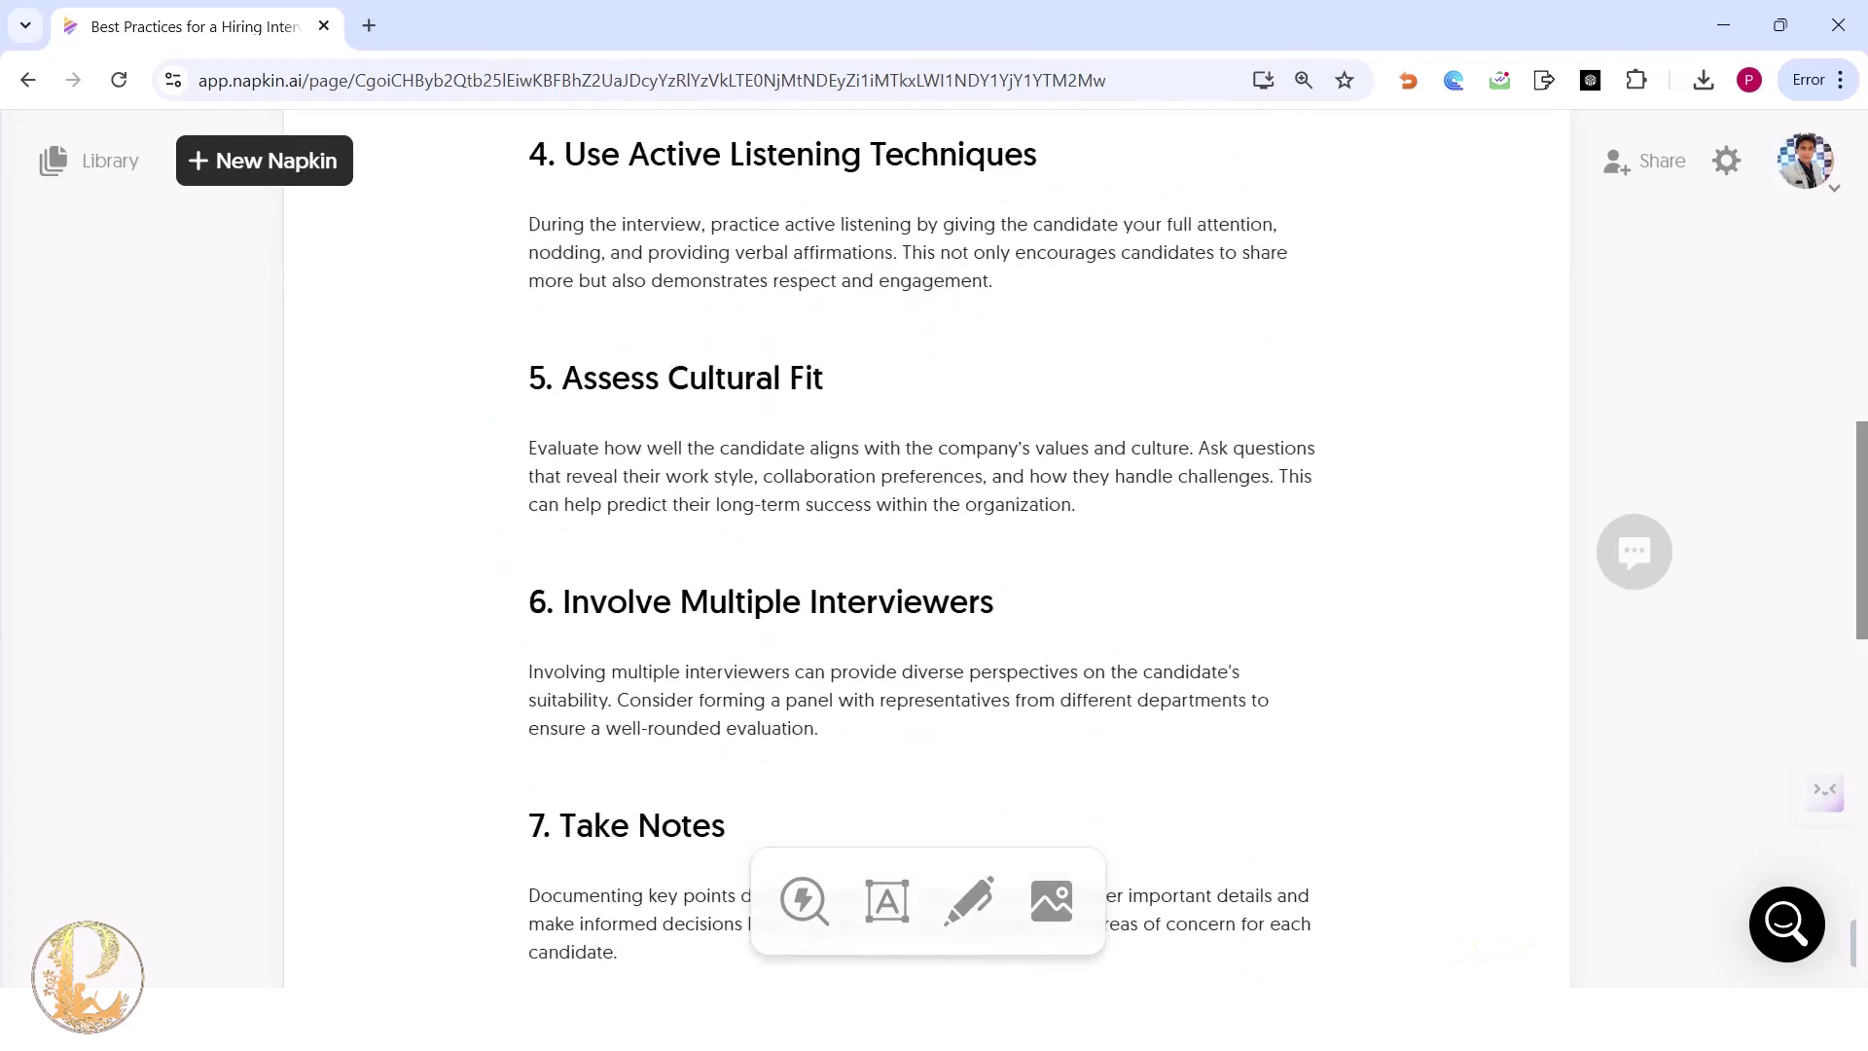
{"action": "scroll", "coordinate": [924, 545], "scroll_direction": "down", "scroll_amount": 6}
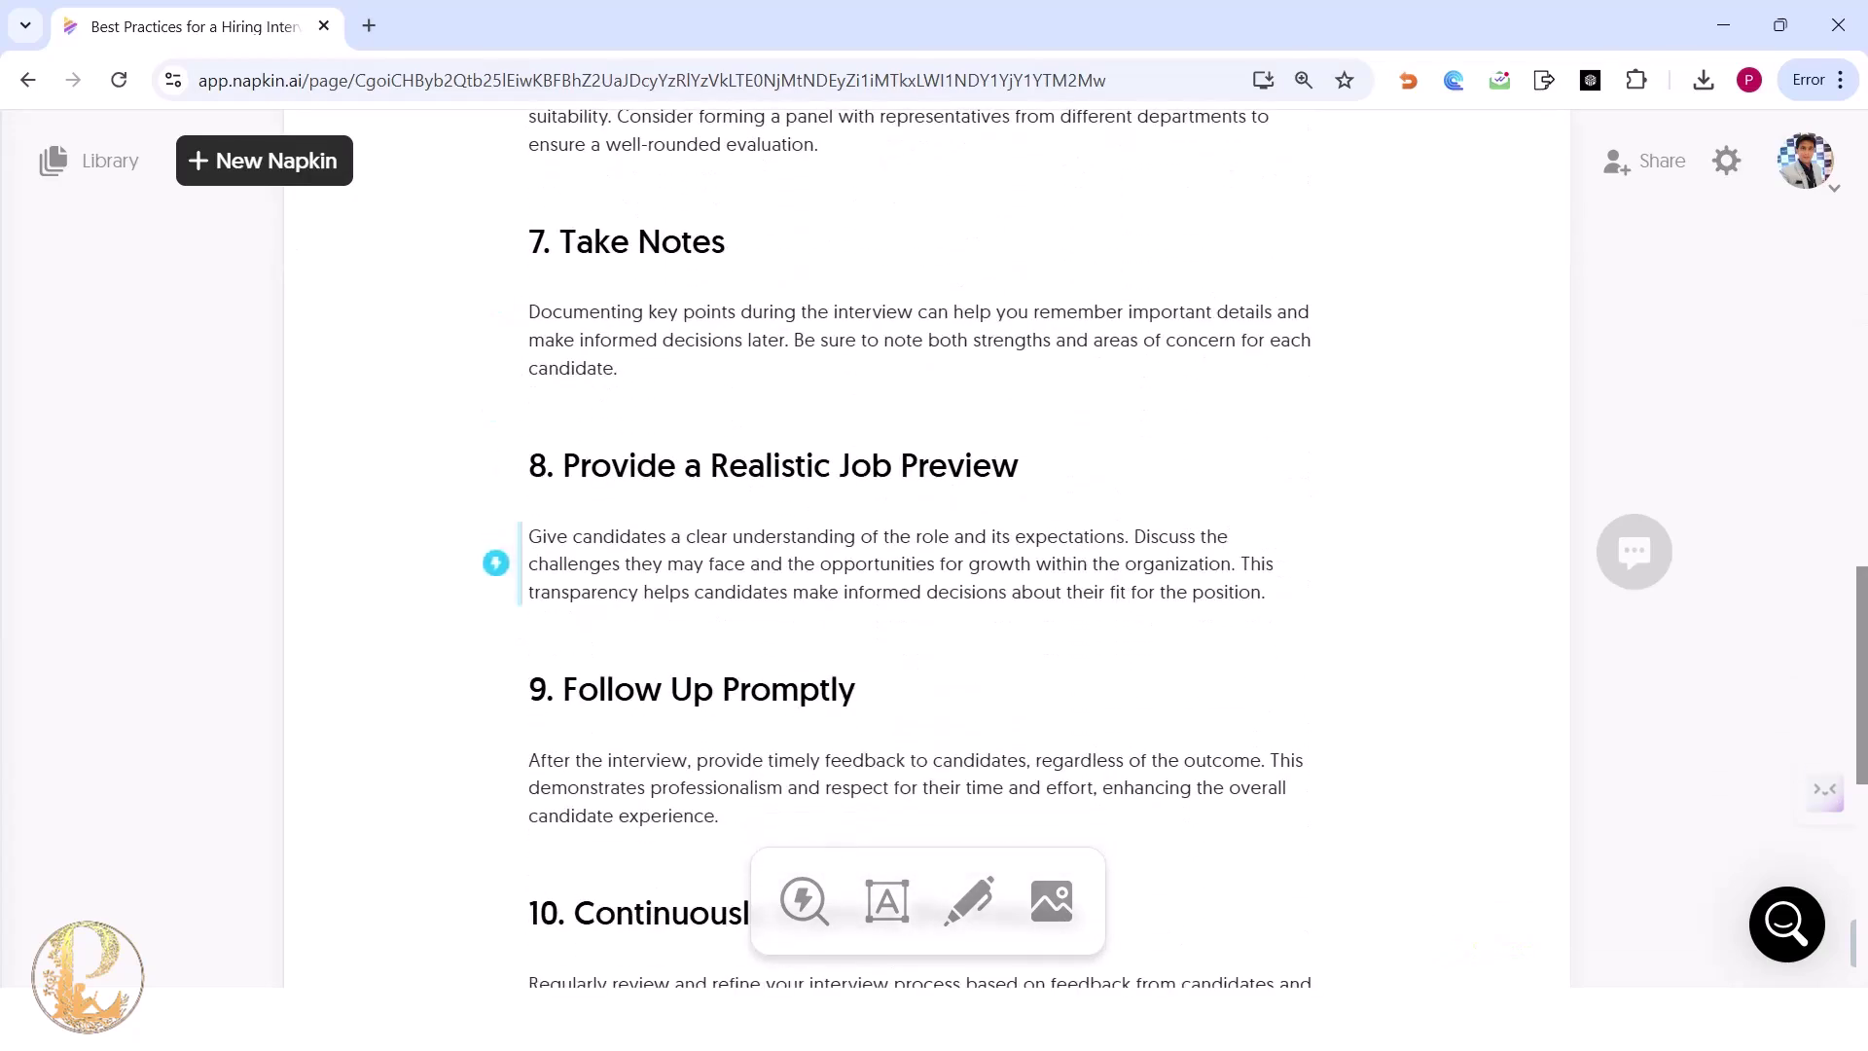
{"action": "scroll", "coordinate": [924, 545], "scroll_direction": "down", "scroll_amount": 6}
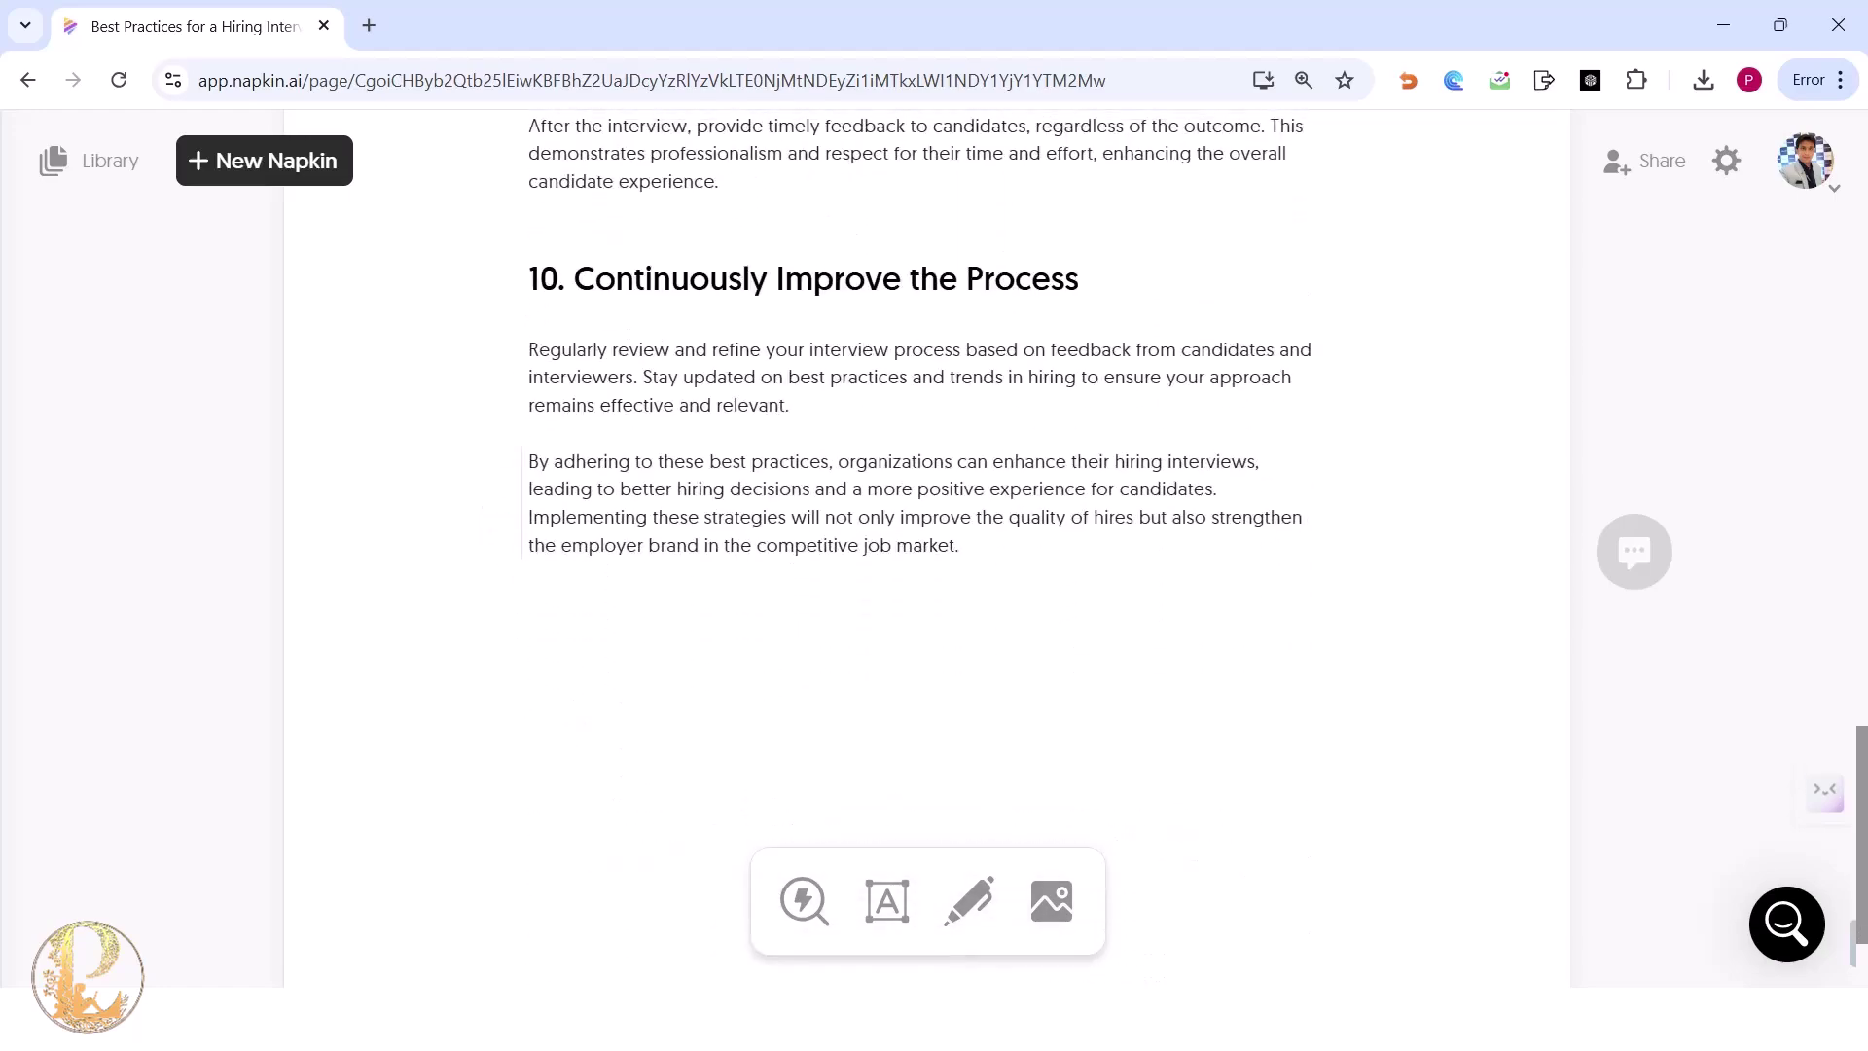
Generate visuals for the introductory paragraph under the title Best Practices for a Hiring Interview.
{"action": "scroll", "coordinate": [925, 545], "scroll_direction": "up", "scroll_amount": 20}
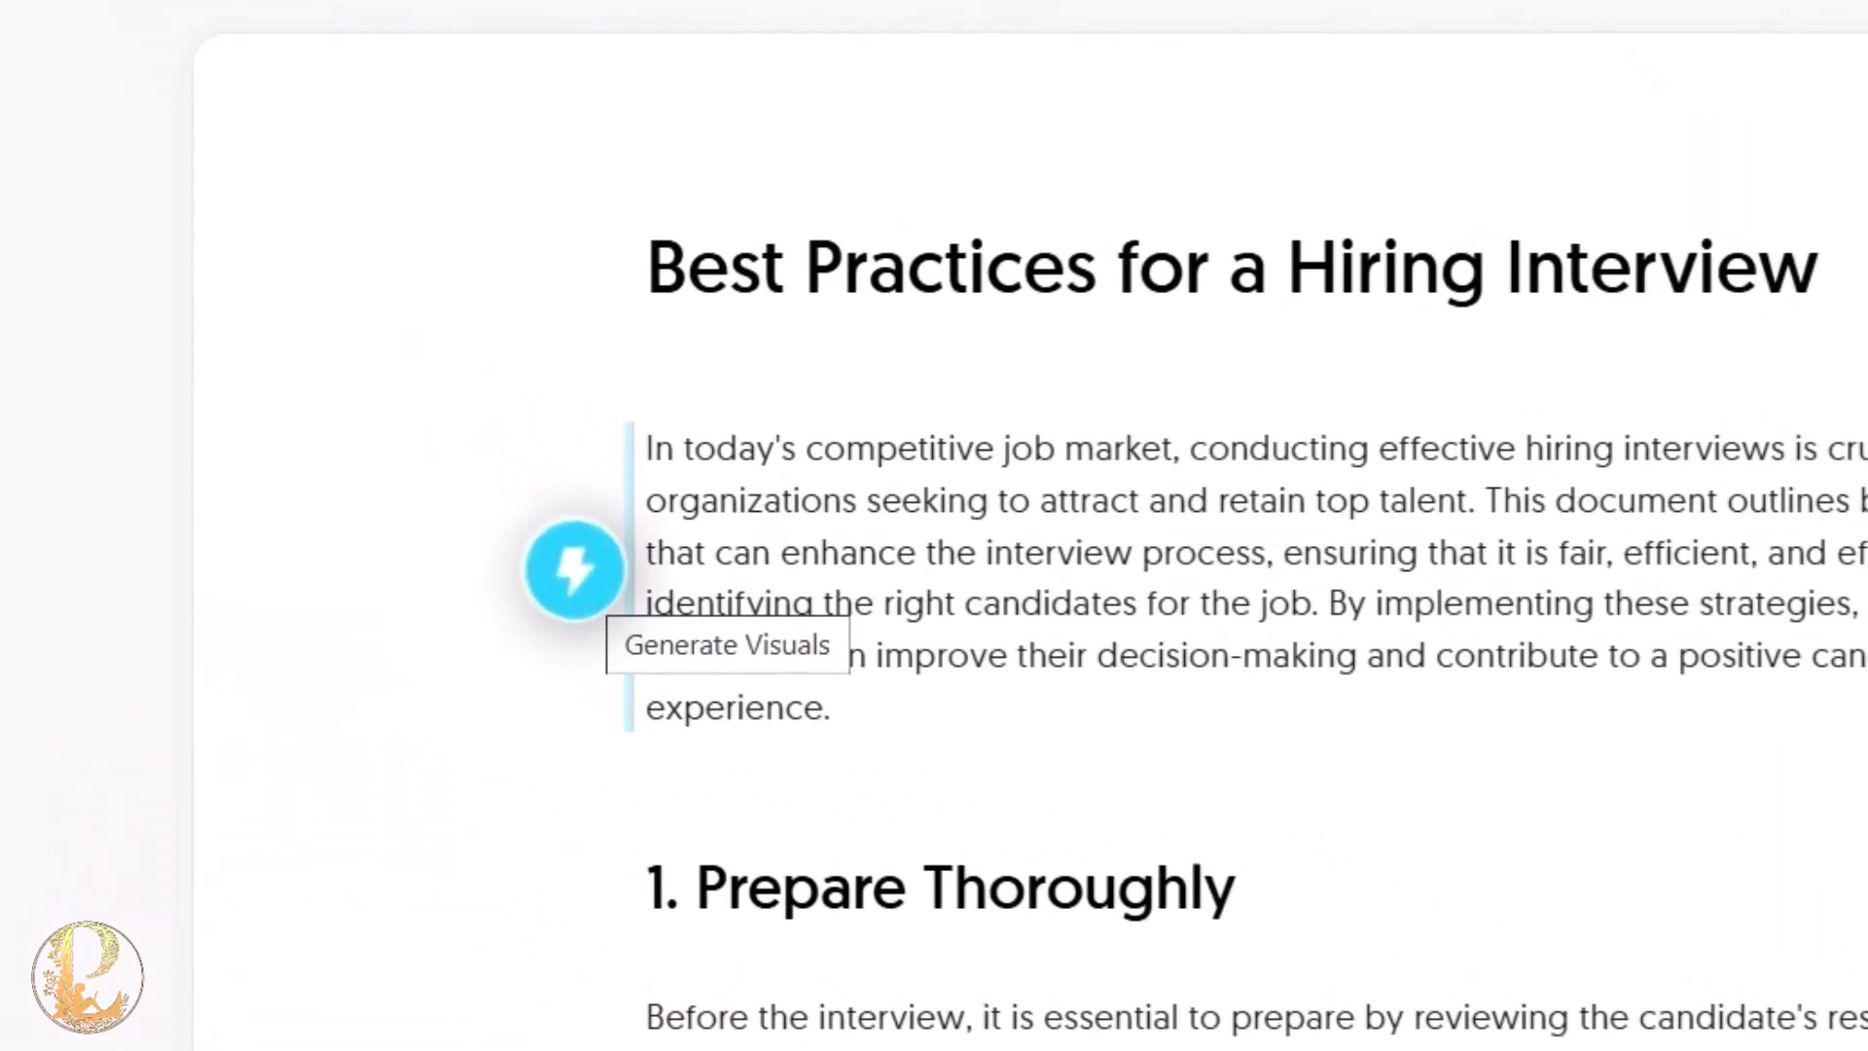
{"action": "left_click", "coordinate": [585, 576]}
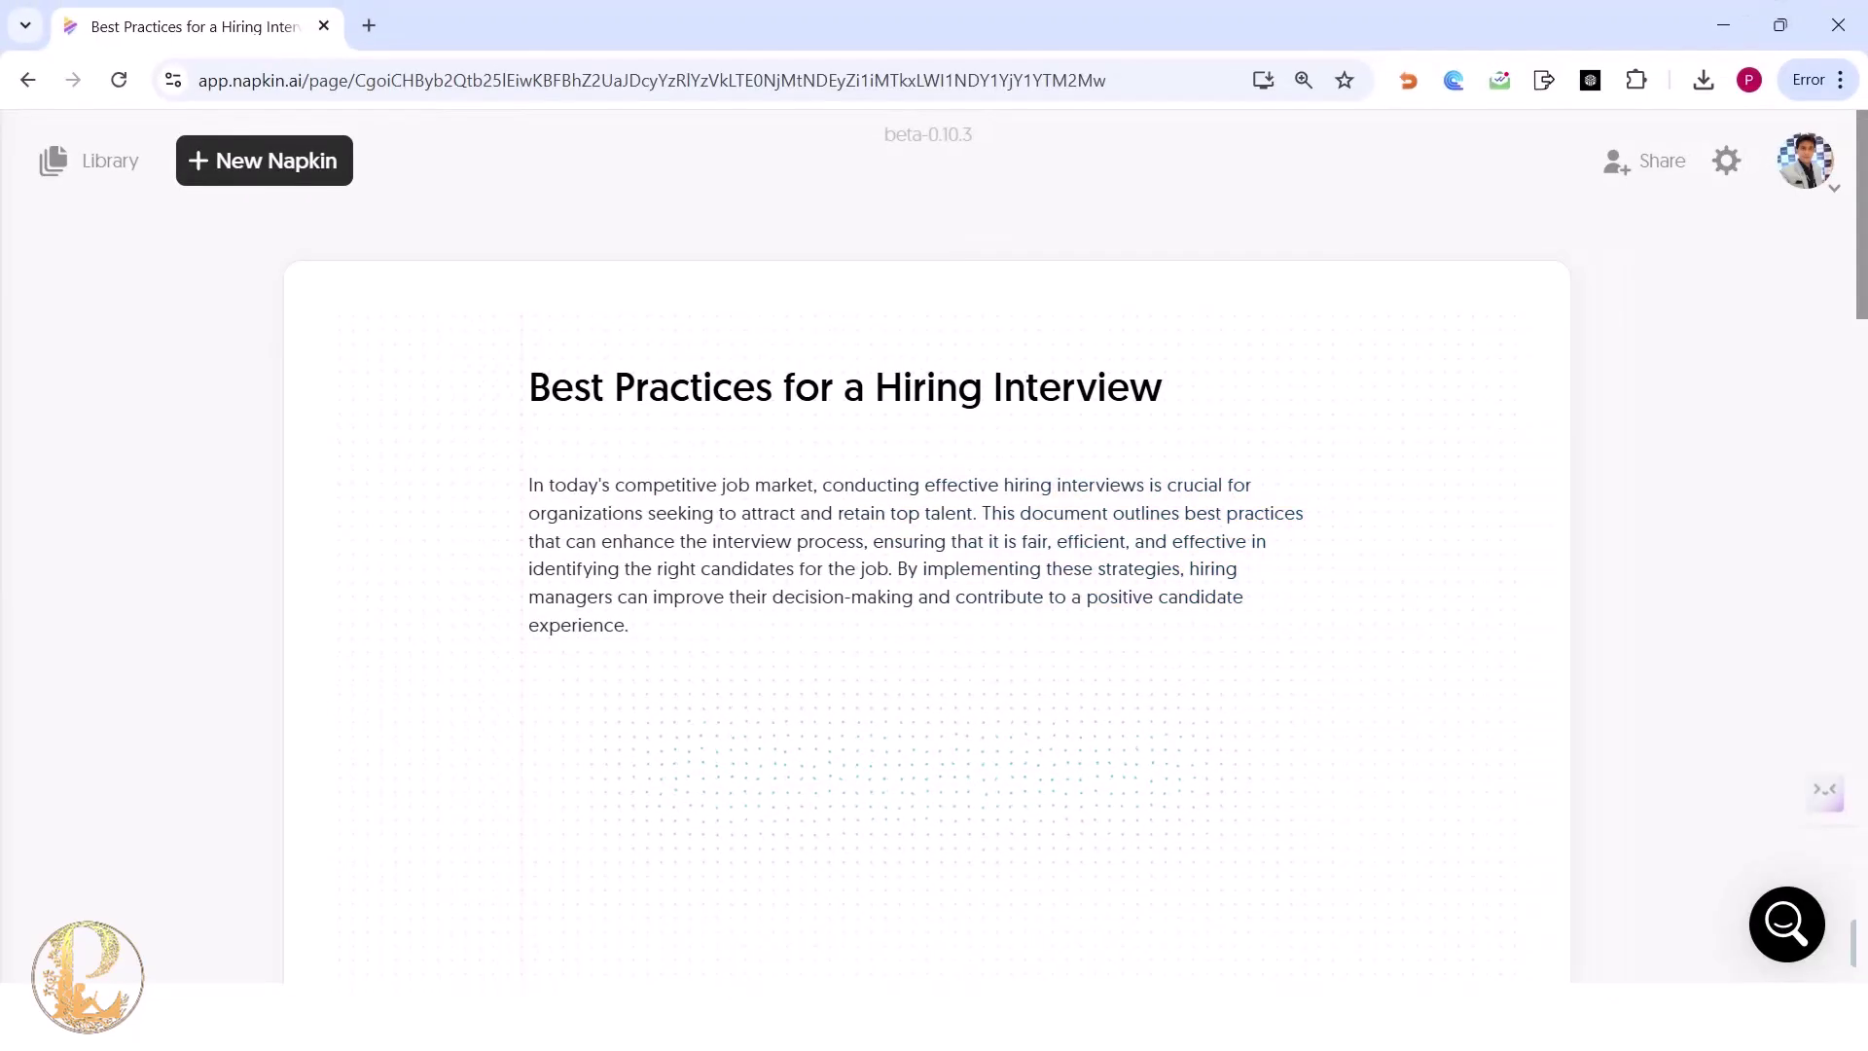
{"action": "scroll", "coordinate": [926, 622], "scroll_direction": "down", "scroll_amount": 1}
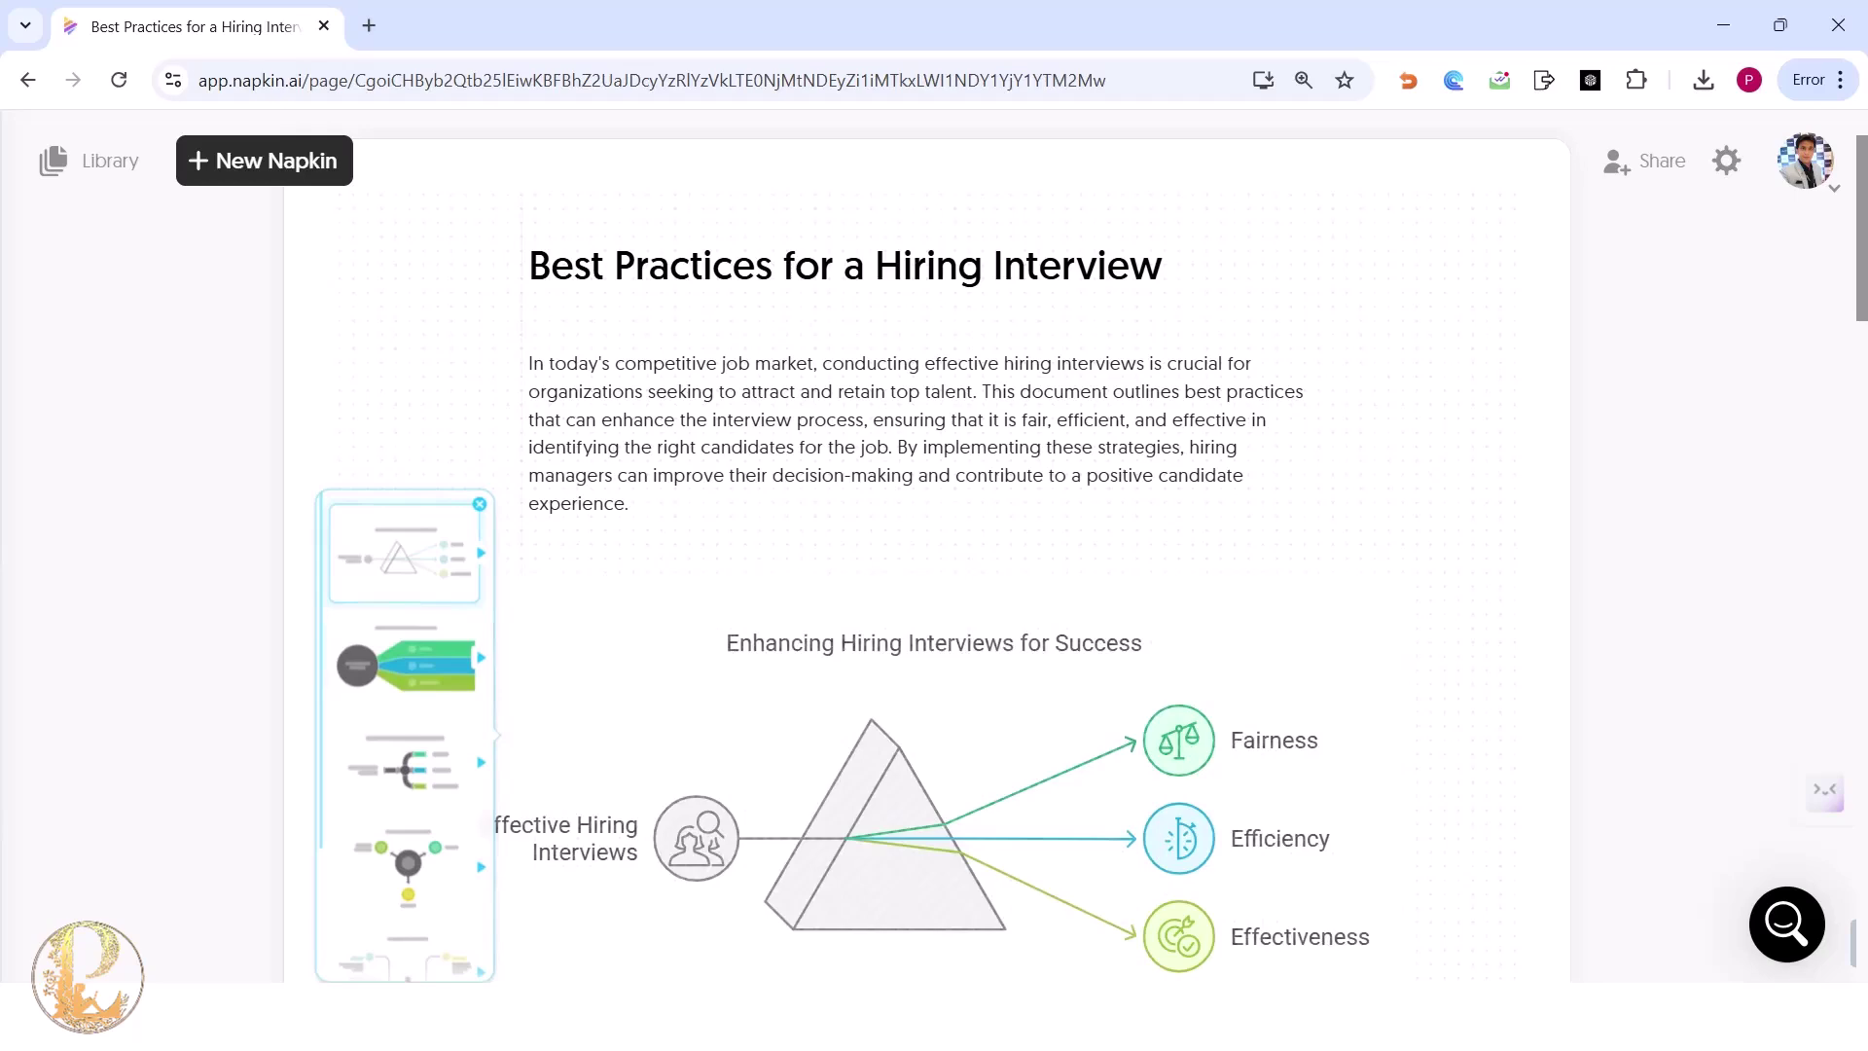
Preview the suggested visual layouts for the introduction and settle on the Enhancing Hiring Interviews design with a figure in concentric rings.
{"action": "mouse_move", "coordinate": [418, 658]}
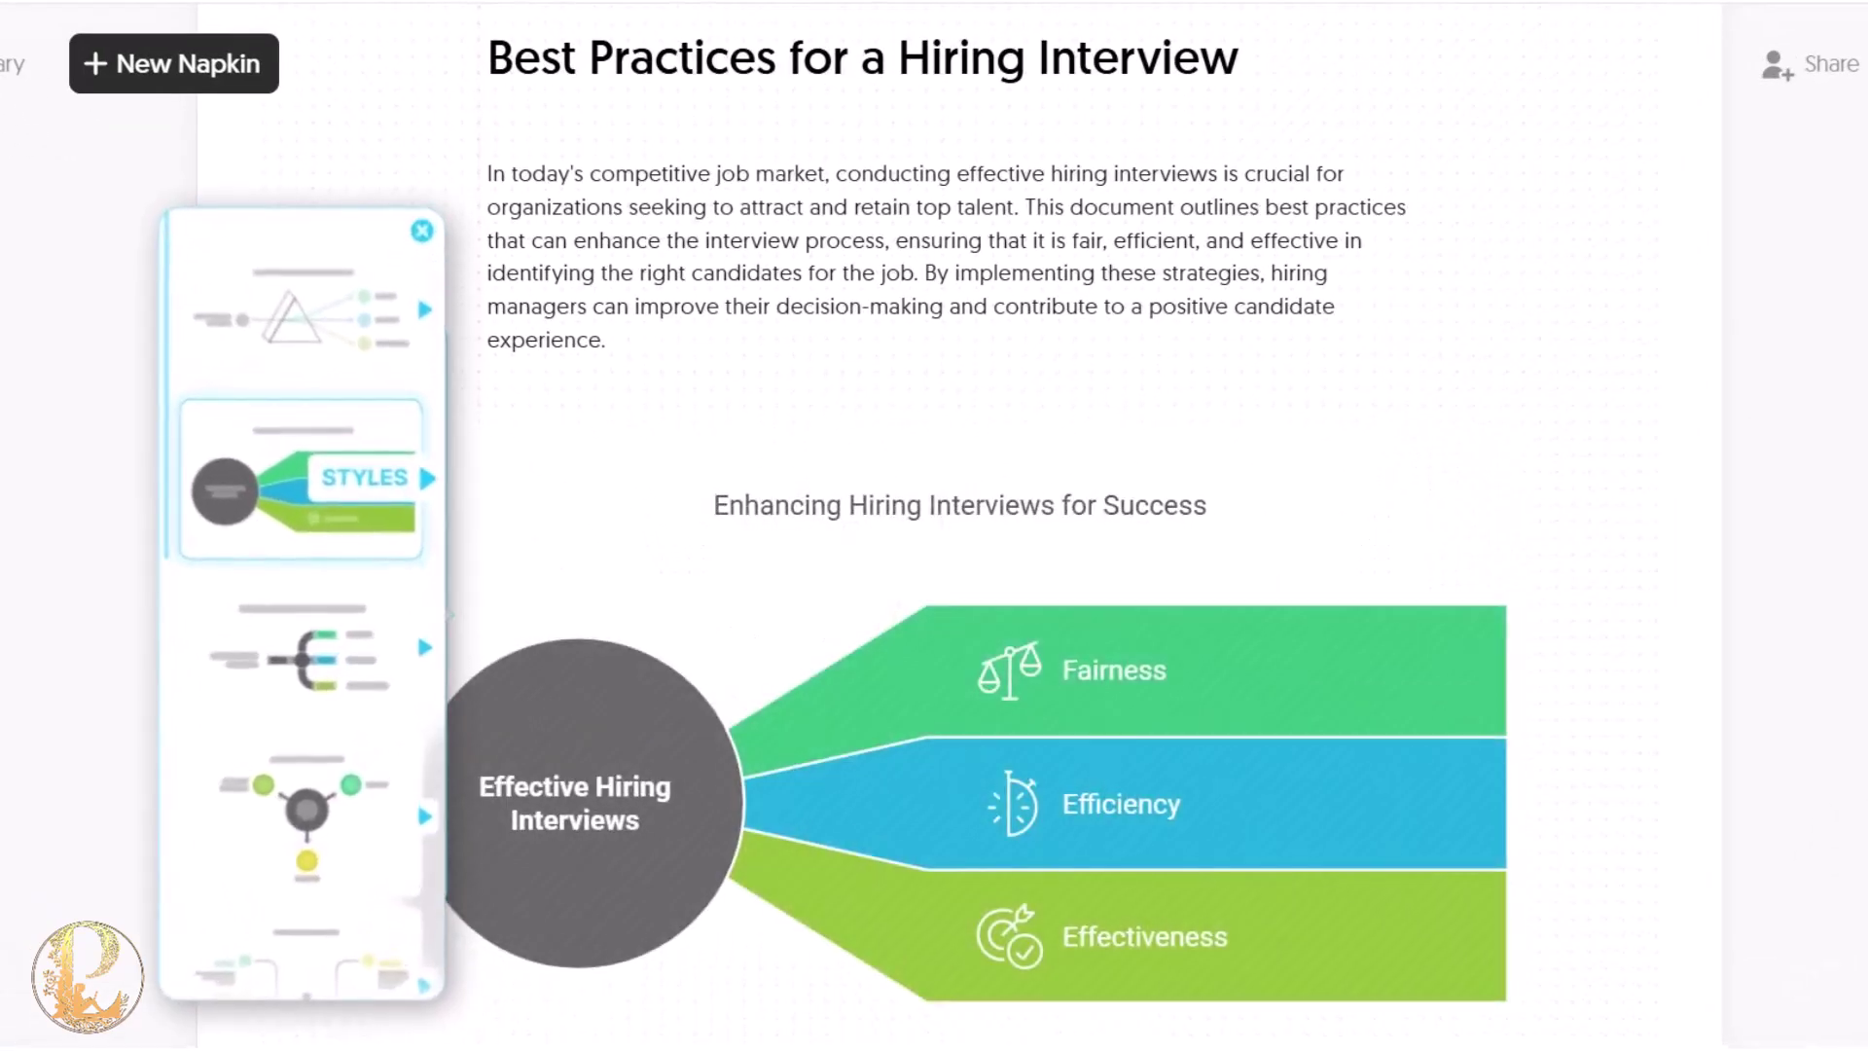
{"action": "scroll", "coordinate": [308, 650], "scroll_direction": "down", "scroll_amount": 1}
{"action": "key", "text": "Down"}
{"action": "key", "text": "Down"}
{"action": "key", "text": "Up"}
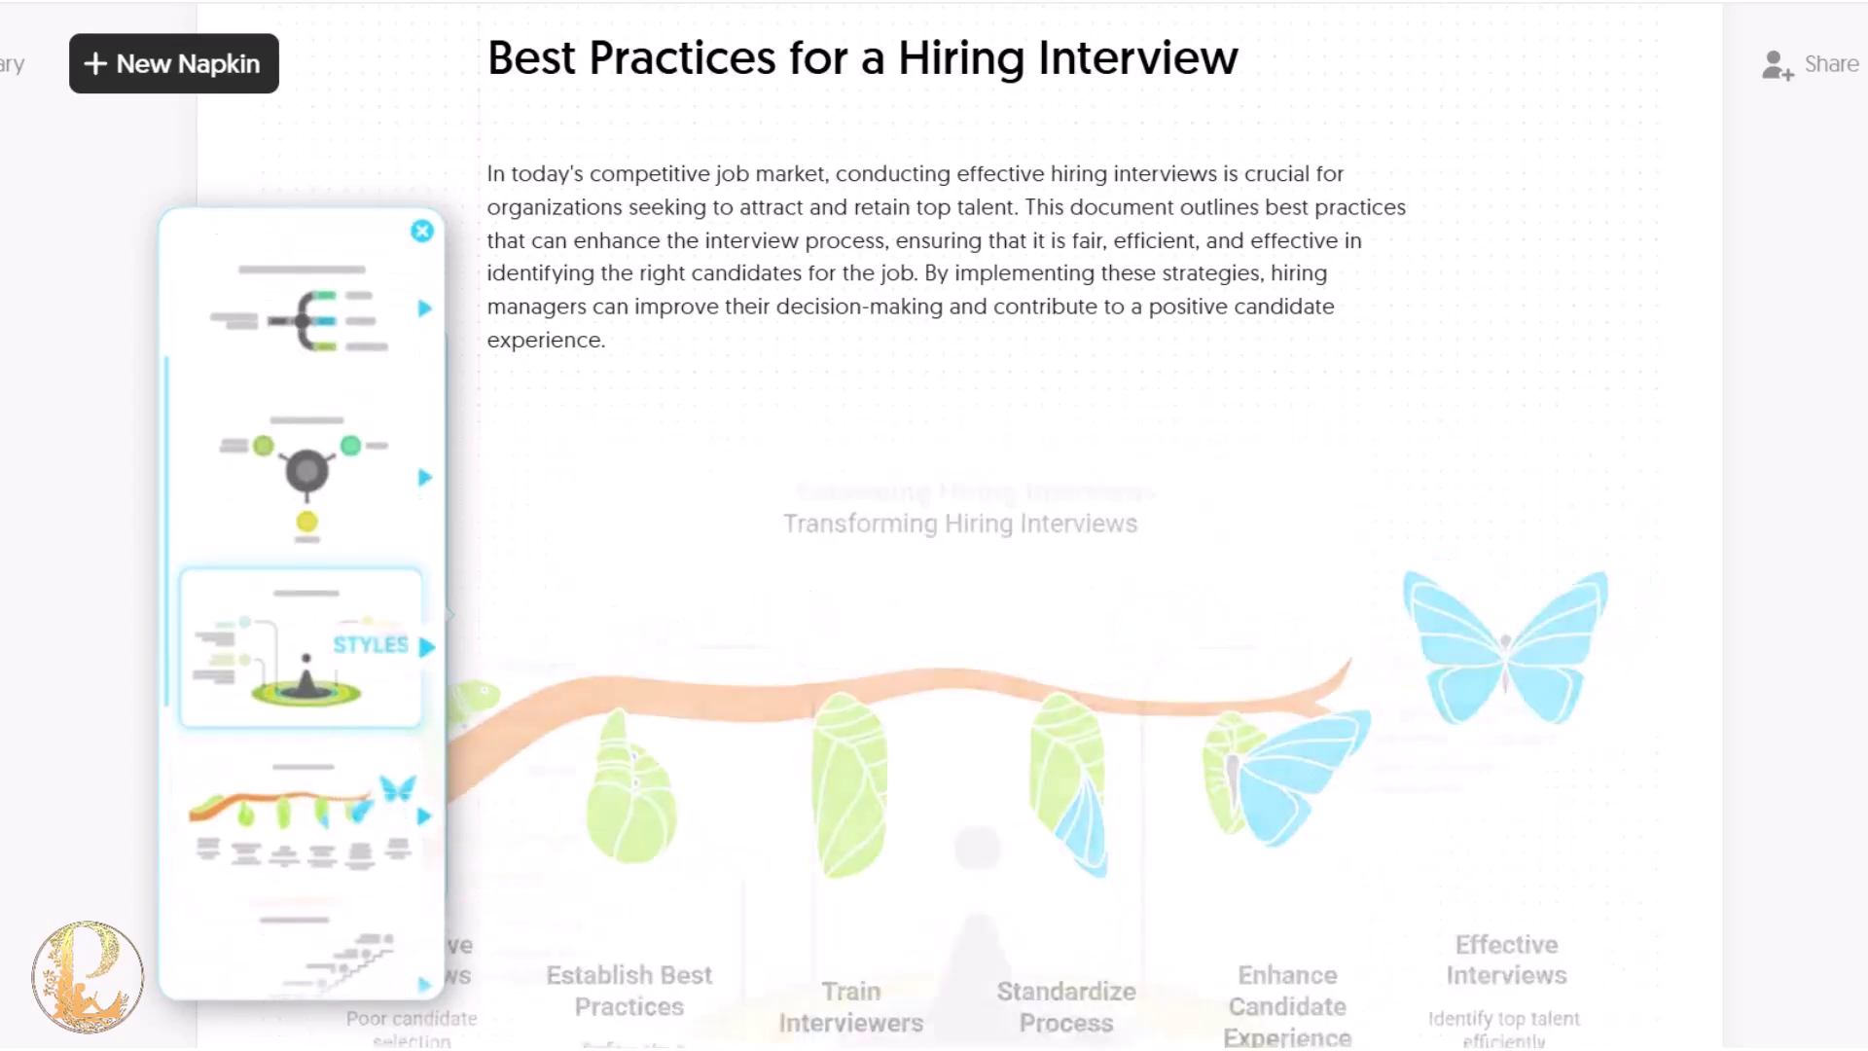
{"action": "key", "text": "Down"}
{"action": "key", "text": "Down"}
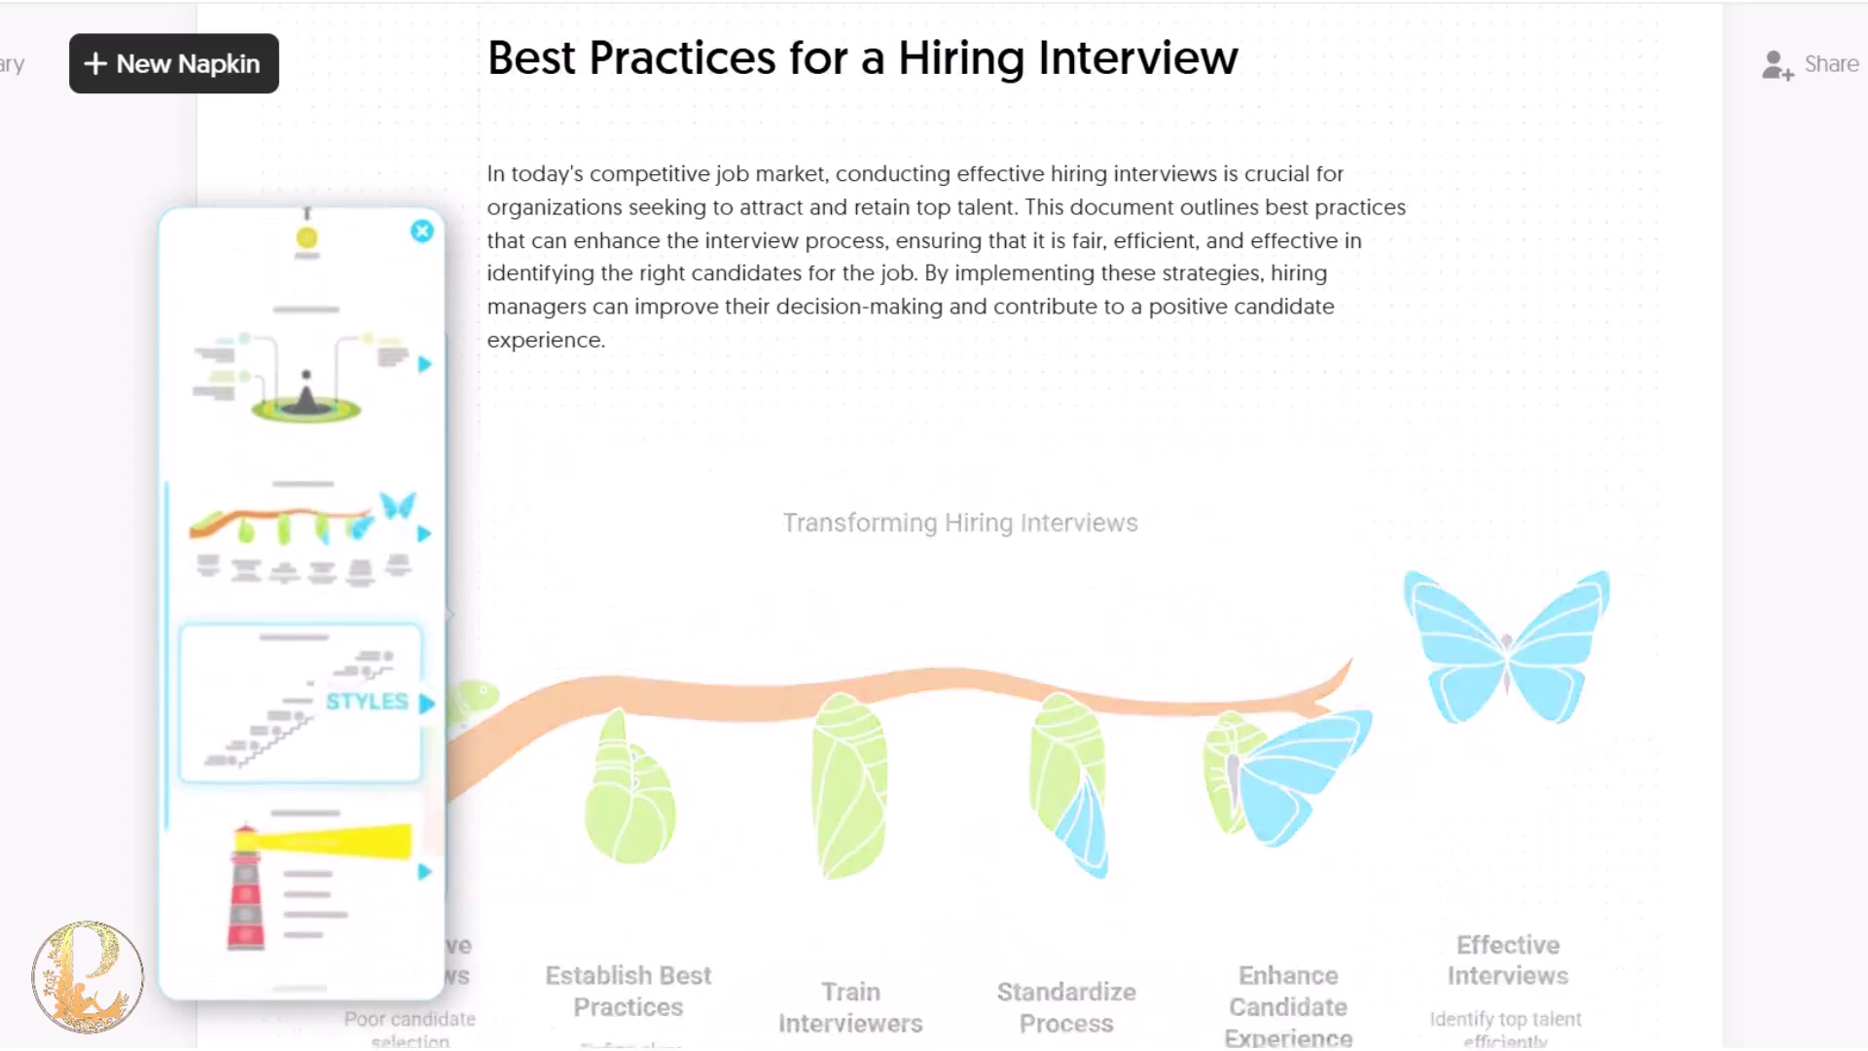
{"action": "key", "text": "Down"}
{"action": "key", "text": "Up"}
{"action": "key", "text": "Up"}
{"action": "key", "text": "Up"}
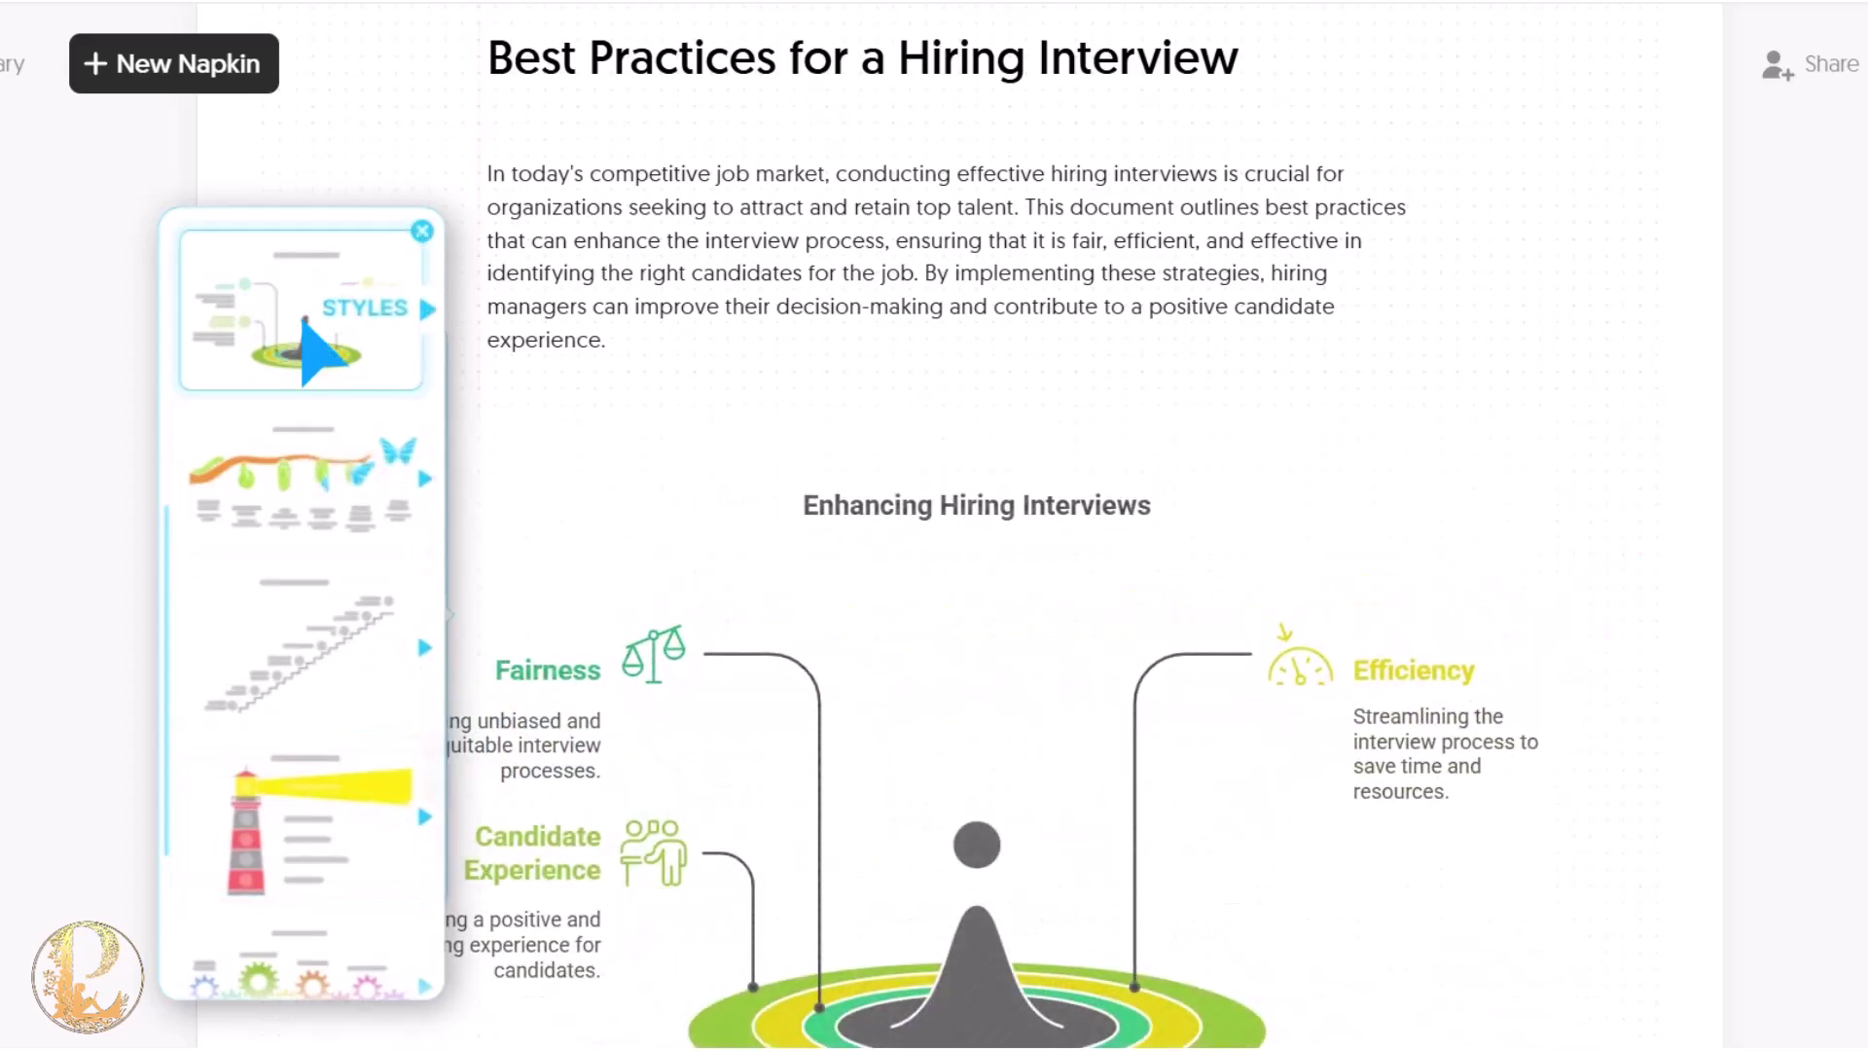
Compare the styles of the Enhancing Hiring Interviews visual and insert it in the first, solid-coloured style.
{"action": "key", "text": "Right"}
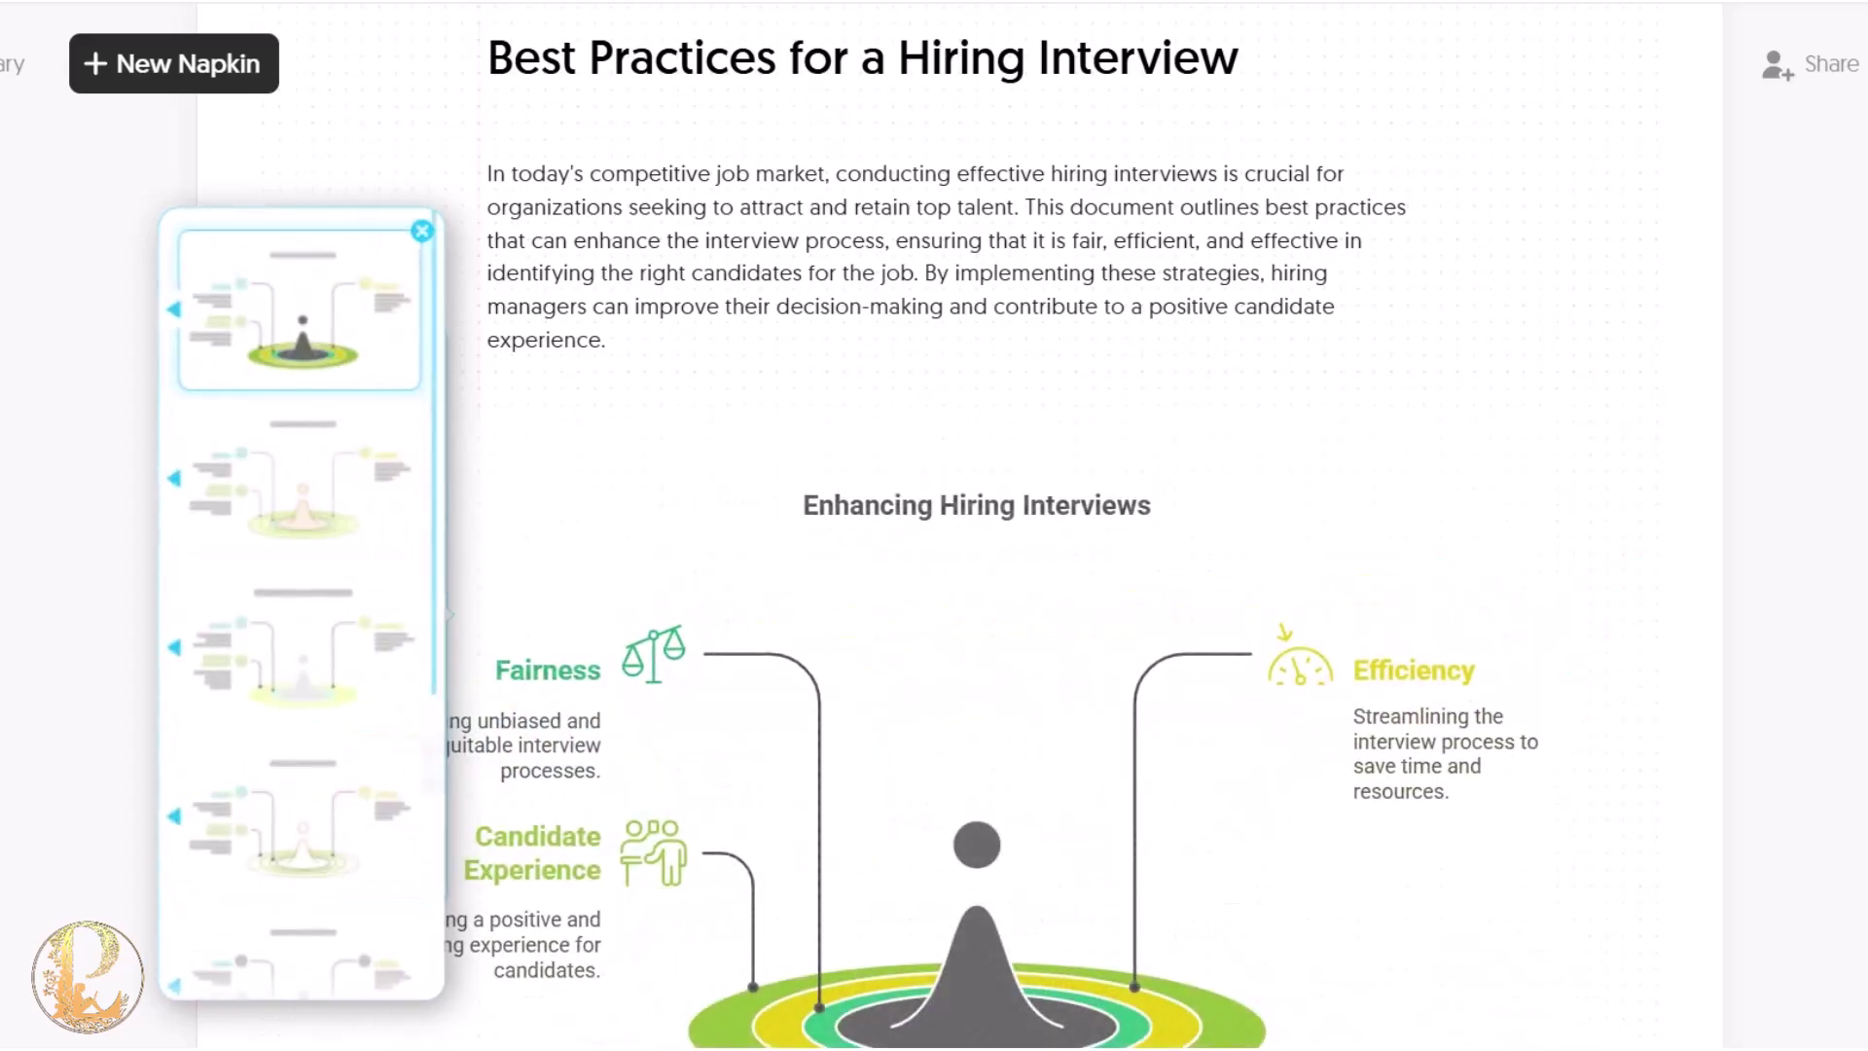
{"action": "key", "text": "Down"}
{"action": "key", "text": "Down"}
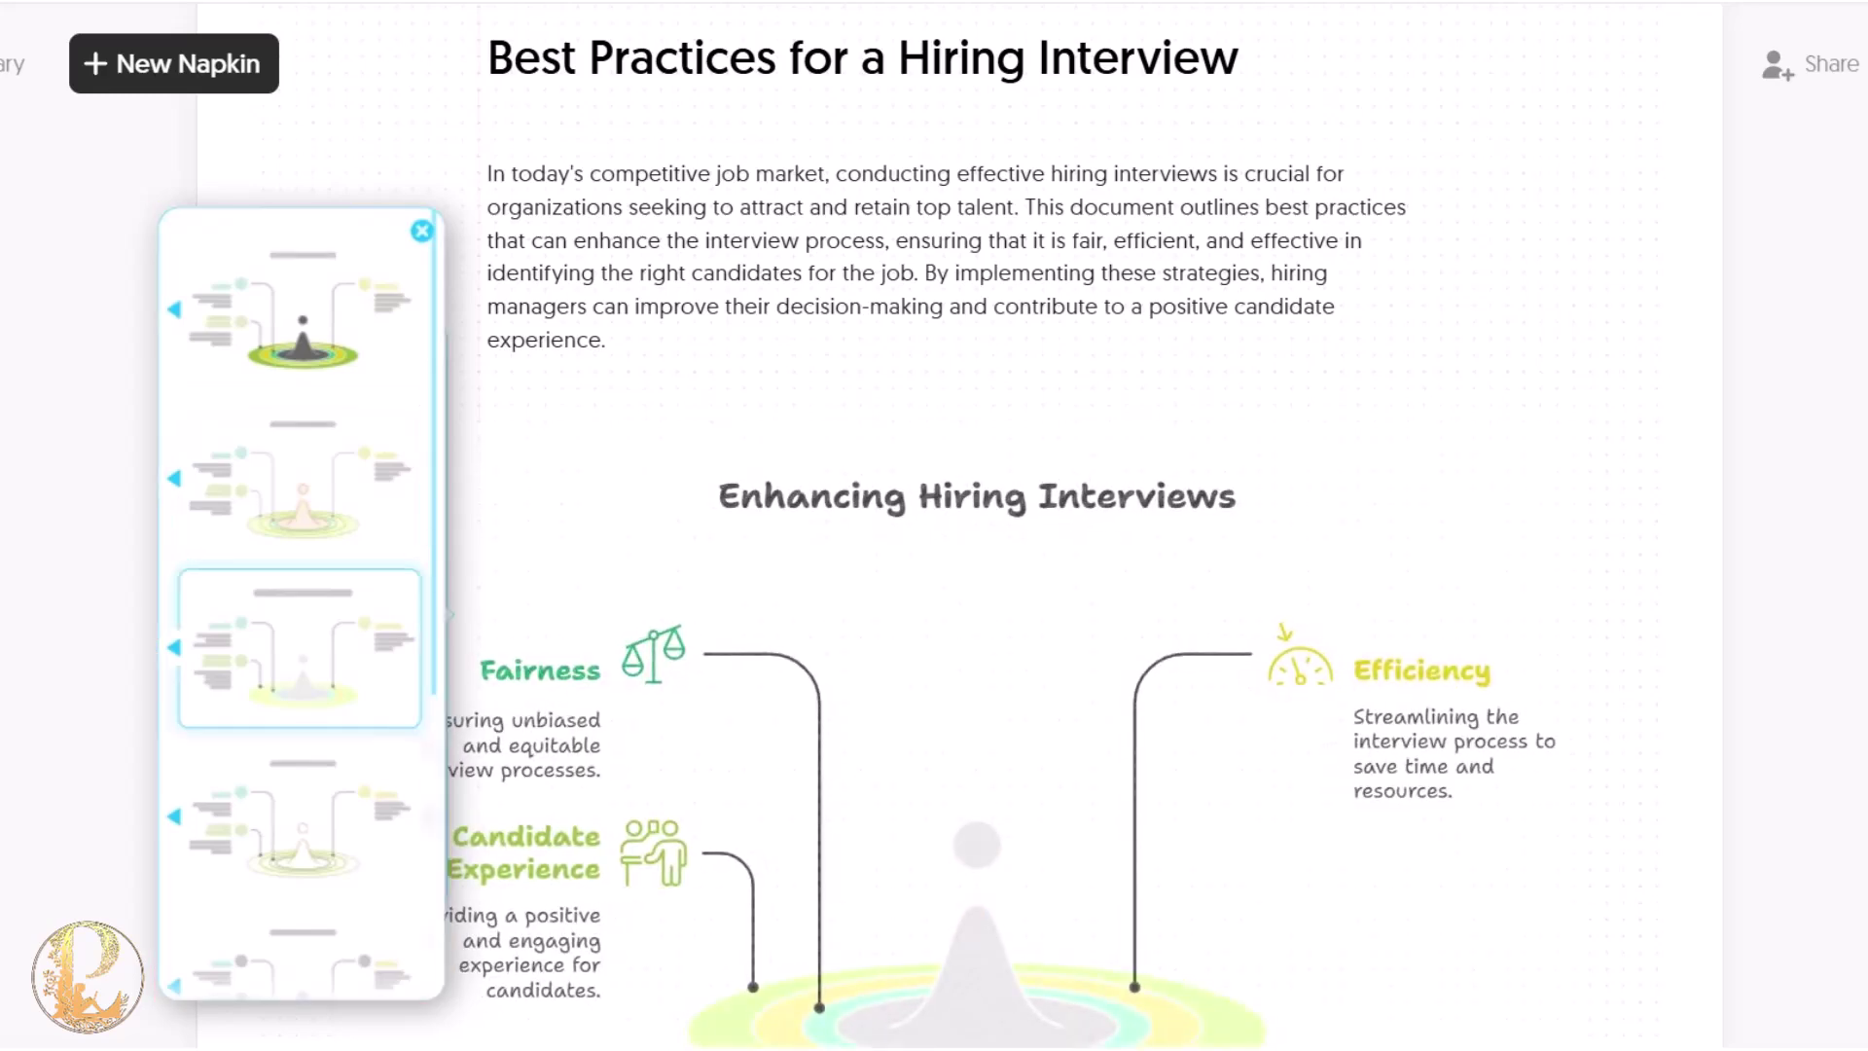
{"action": "key", "text": "Down"}
{"action": "key", "text": "Up"}
{"action": "key", "text": "Up"}
{"action": "key", "text": "Up"}
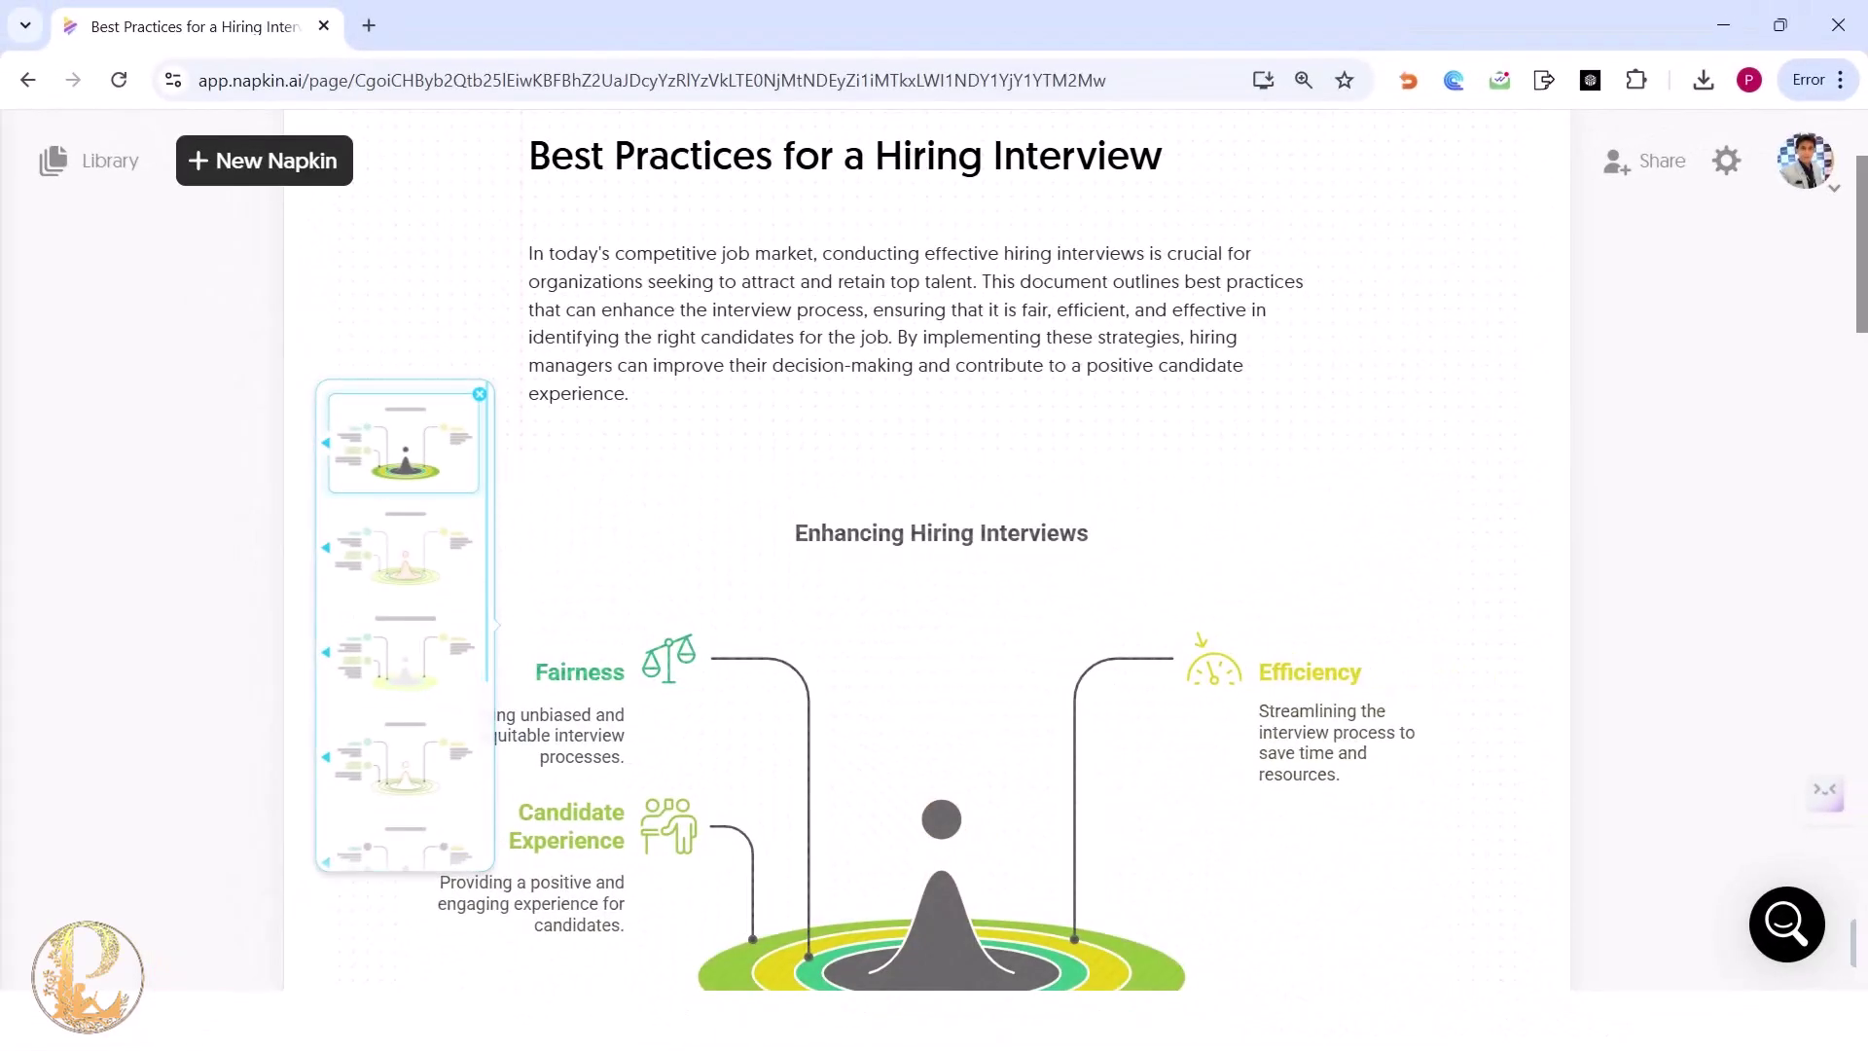
{"action": "key", "text": "Return"}
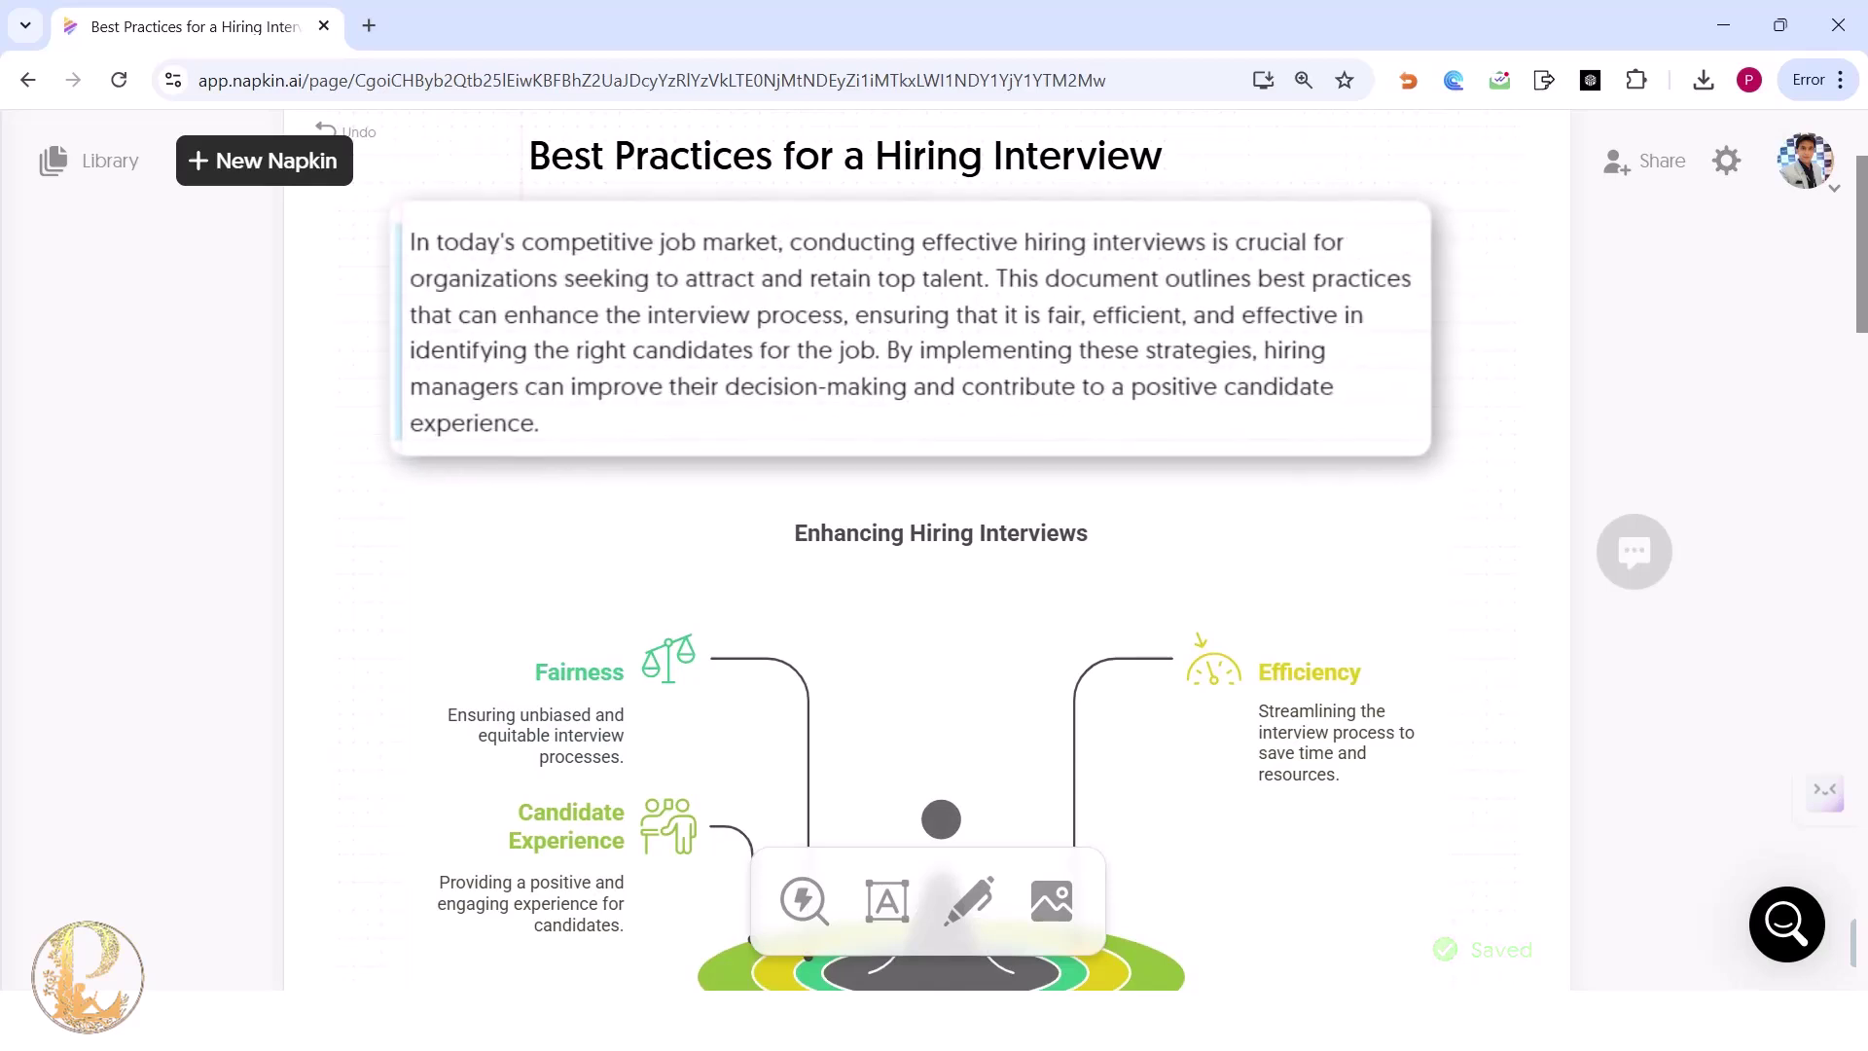
Generate visuals for the Prepare Thoroughly paragraph and insert the tiered Candidate Preparation Process diagram in the third style, with dark figures.
{"action": "scroll", "coordinate": [927, 549], "scroll_direction": "down", "scroll_amount": 2}
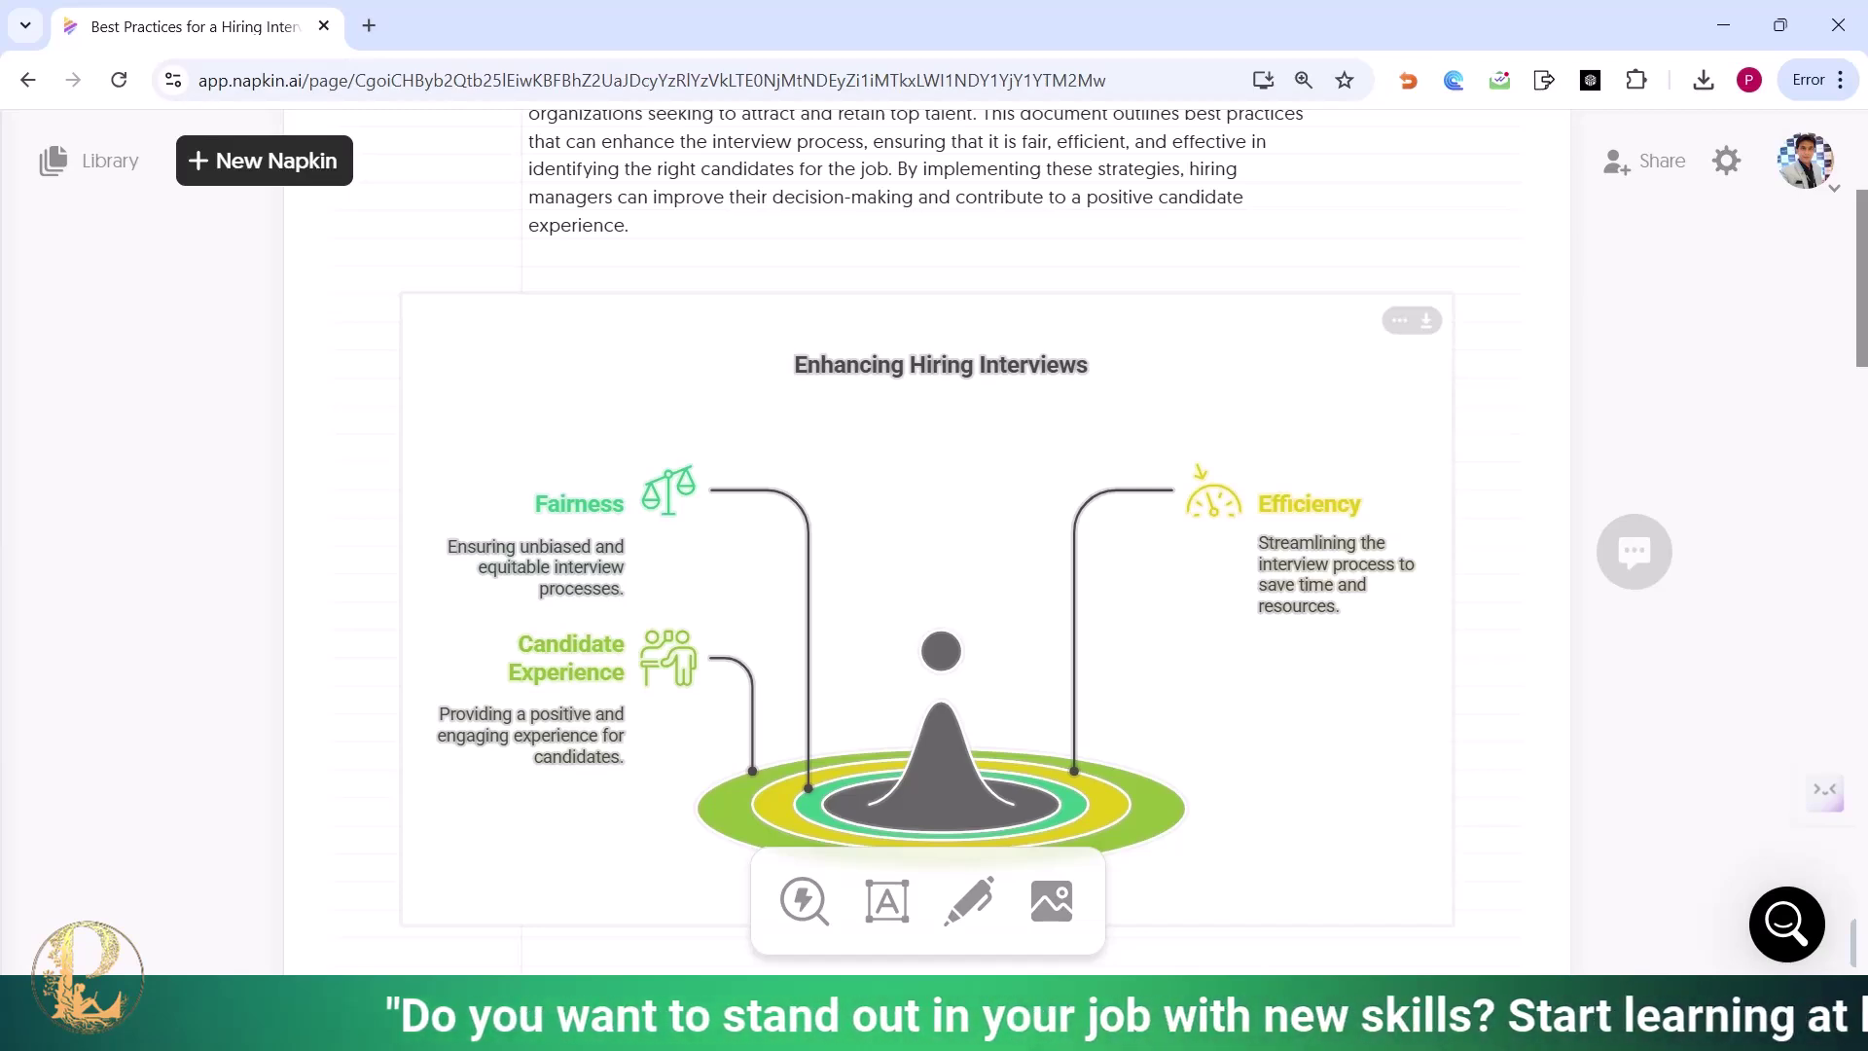
{"action": "scroll", "coordinate": [934, 535], "scroll_direction": "down", "scroll_amount": 8}
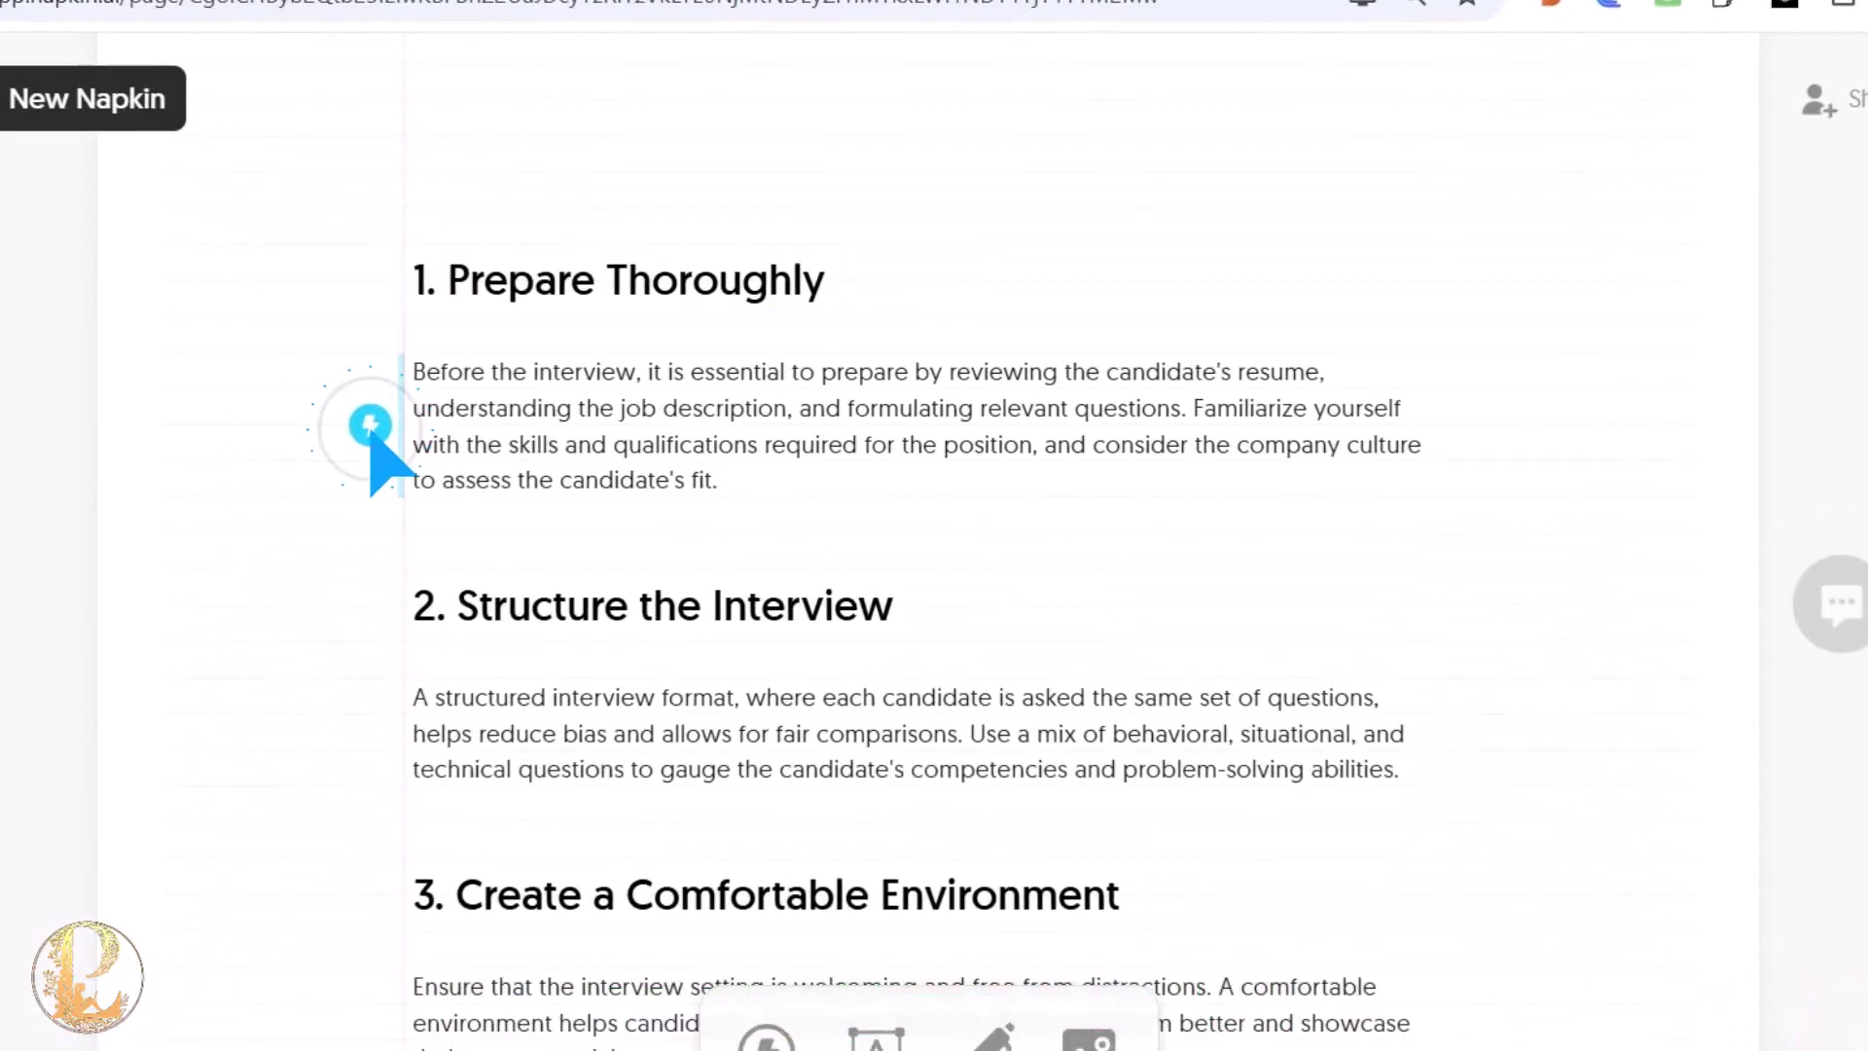
{"action": "left_click", "coordinate": [371, 425]}
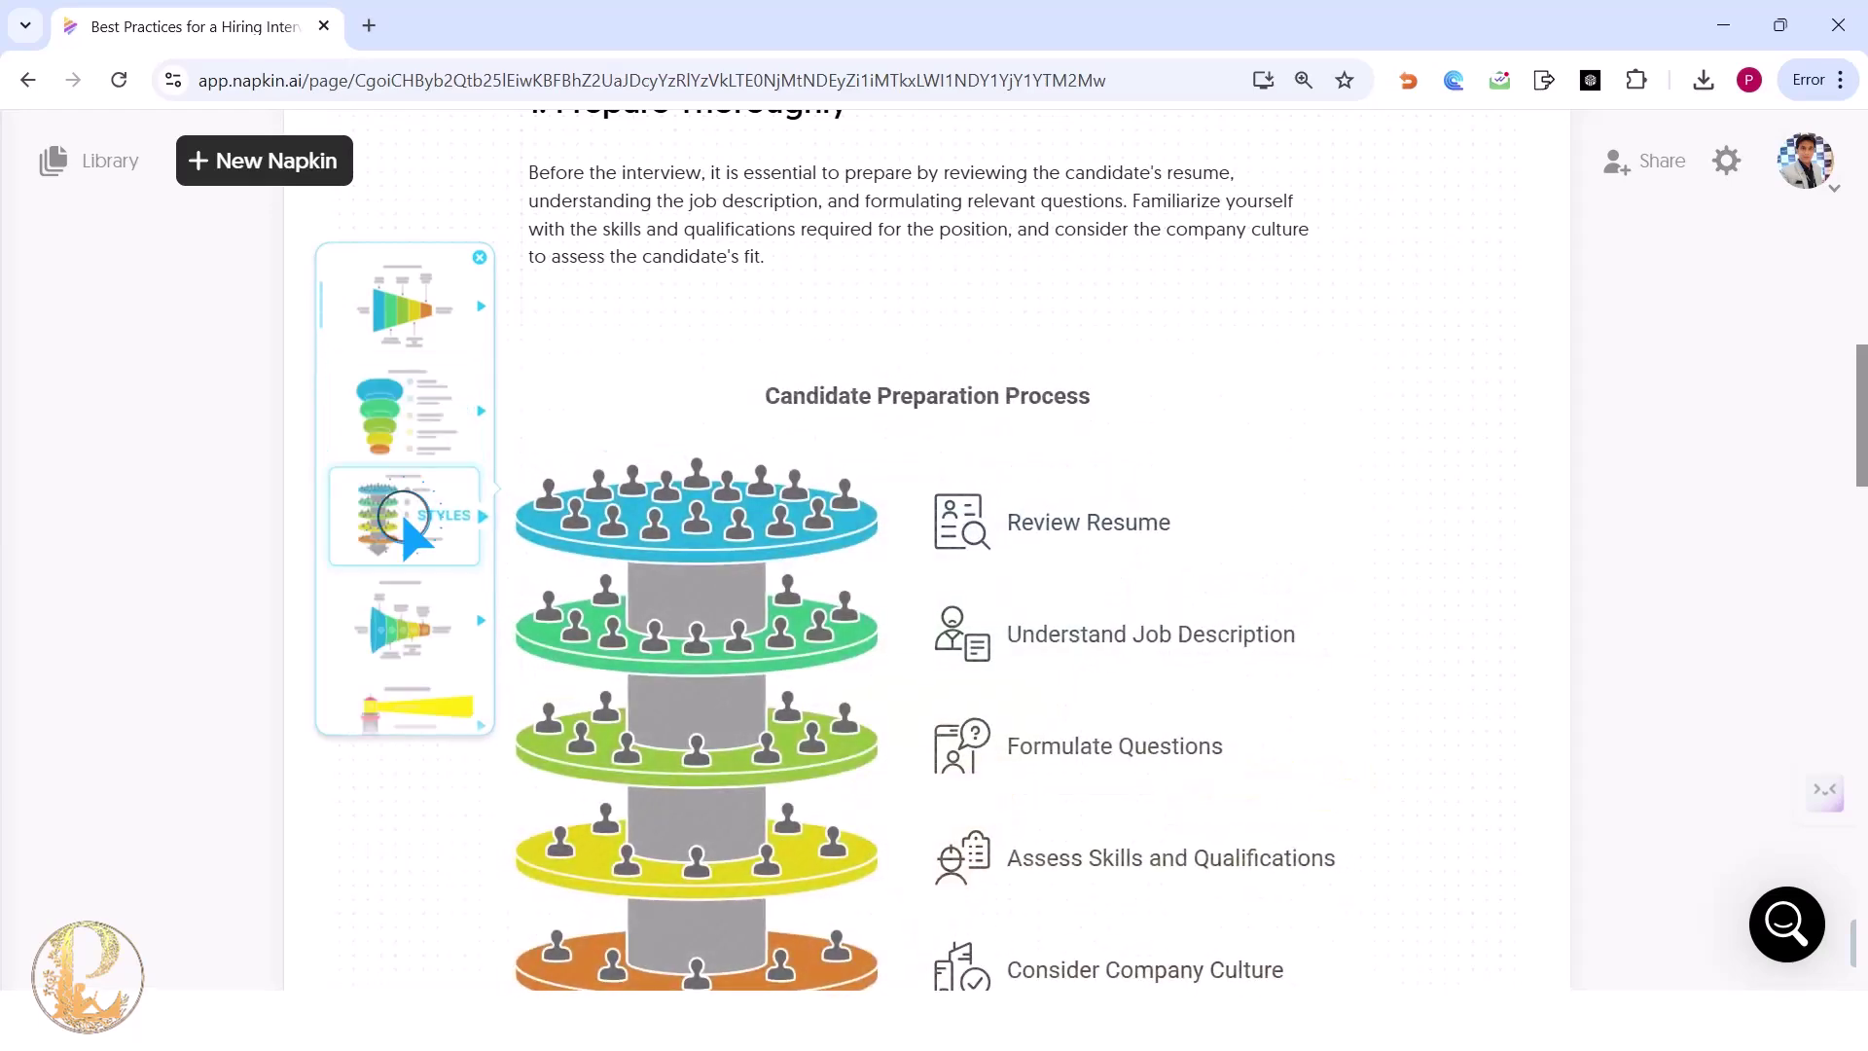
{"action": "left_click", "coordinate": [405, 518]}
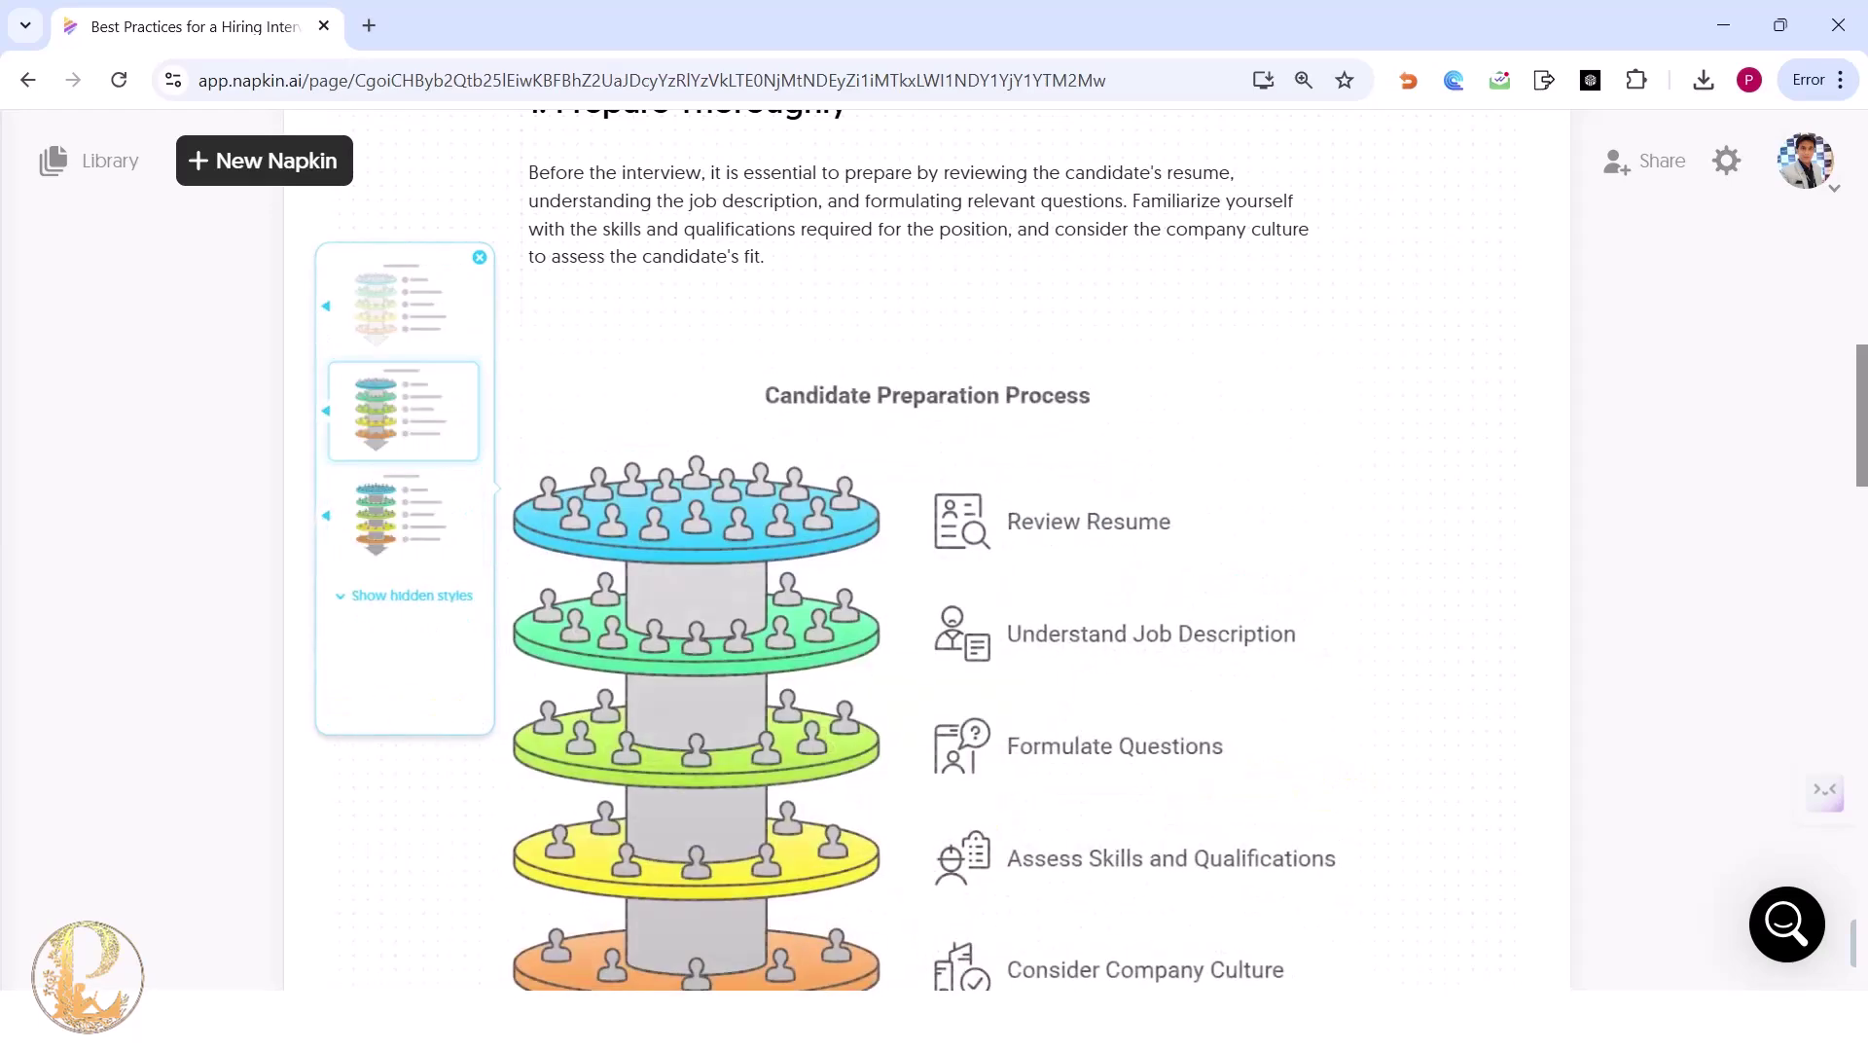
{"action": "left_click", "coordinate": [403, 516]}
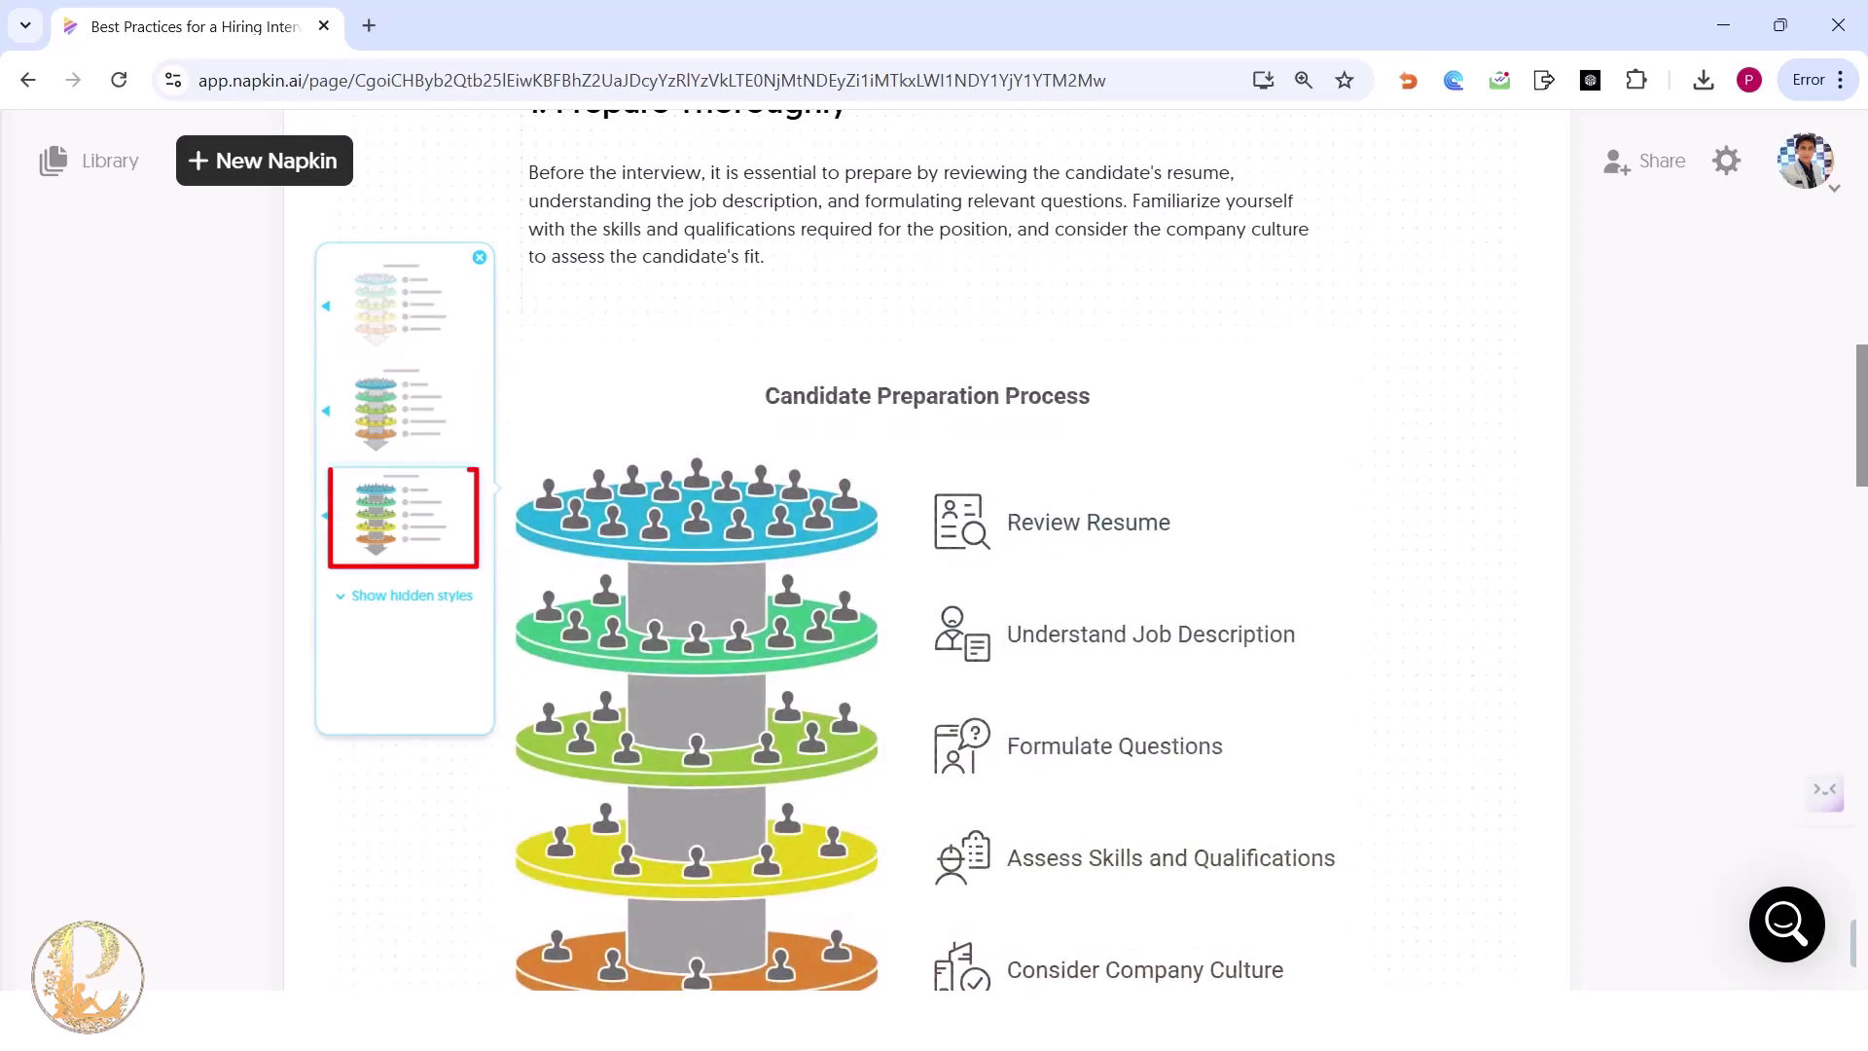
{"action": "left_click", "coordinate": [403, 515]}
Generate visuals from the combined text running from the Use Active Listening Techniques paragraph through the Assess Cultural Fit paragraph.
{"action": "scroll", "coordinate": [927, 551], "scroll_direction": "down", "scroll_amount": 2}
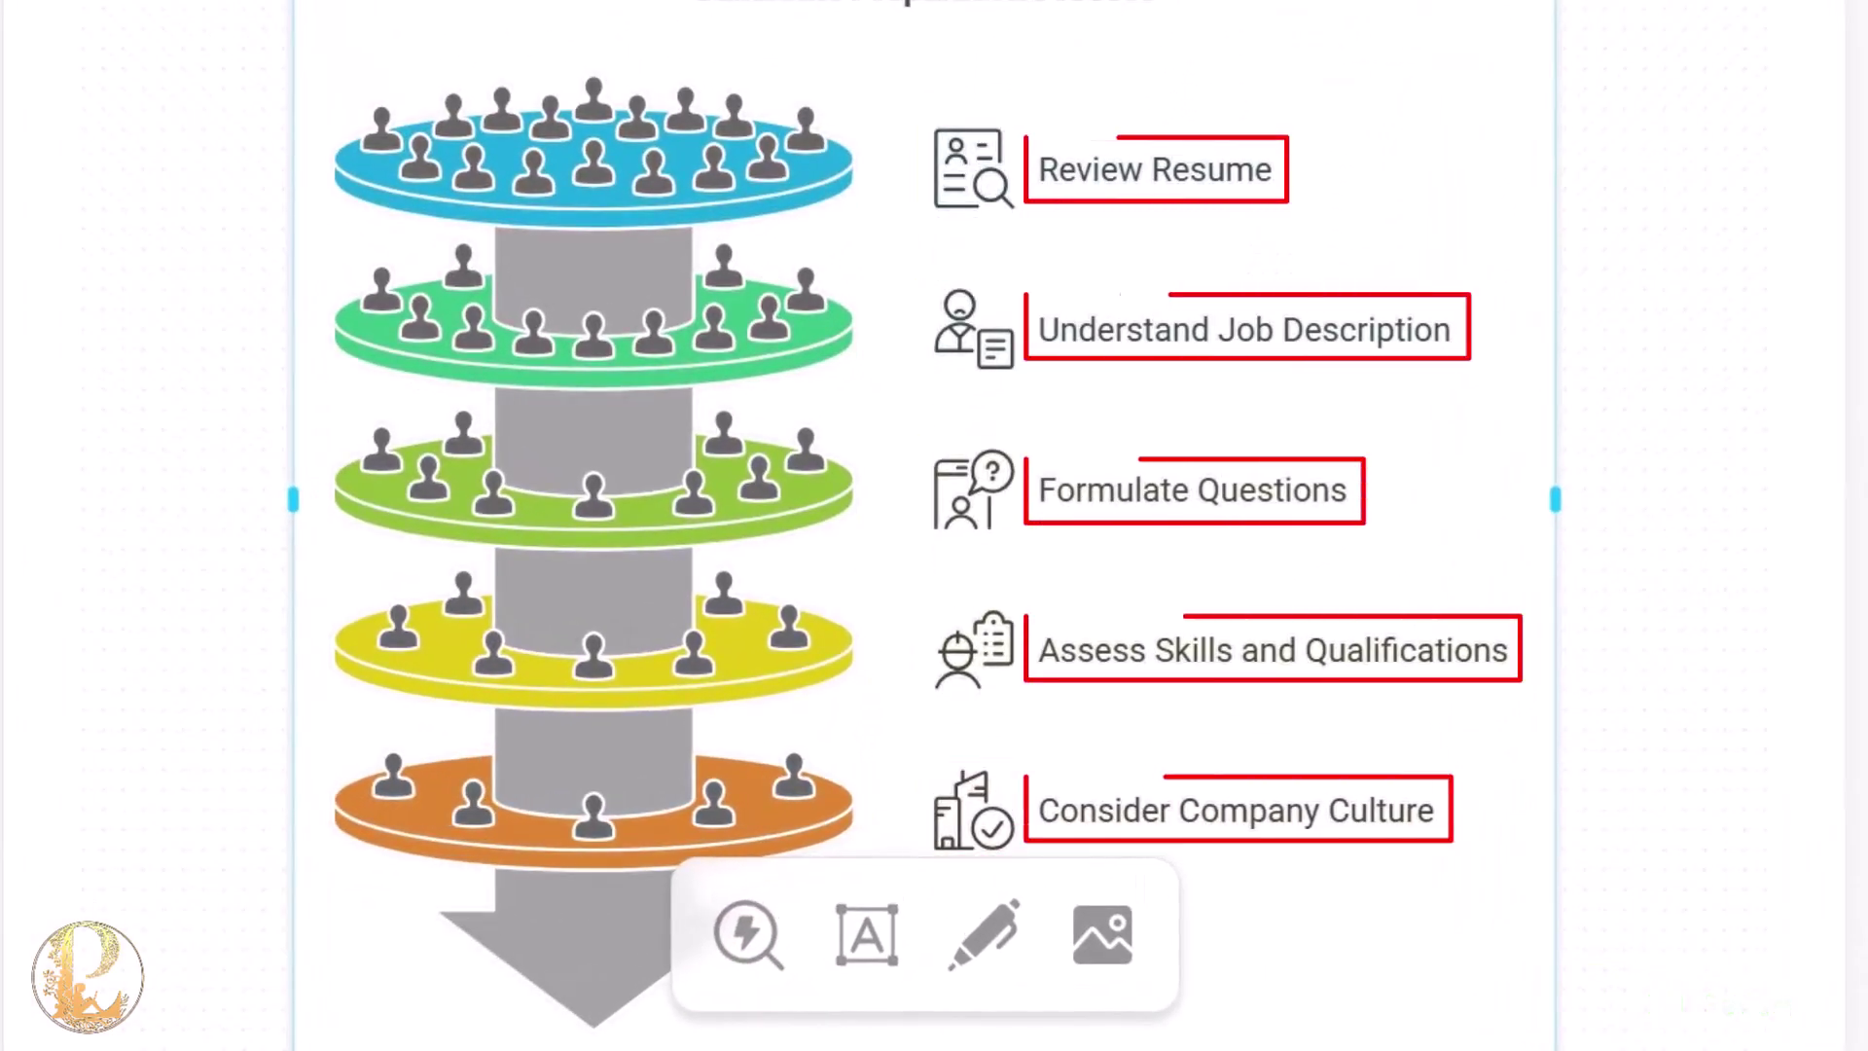
{"action": "scroll", "coordinate": [925, 545], "scroll_direction": "down", "scroll_amount": 3}
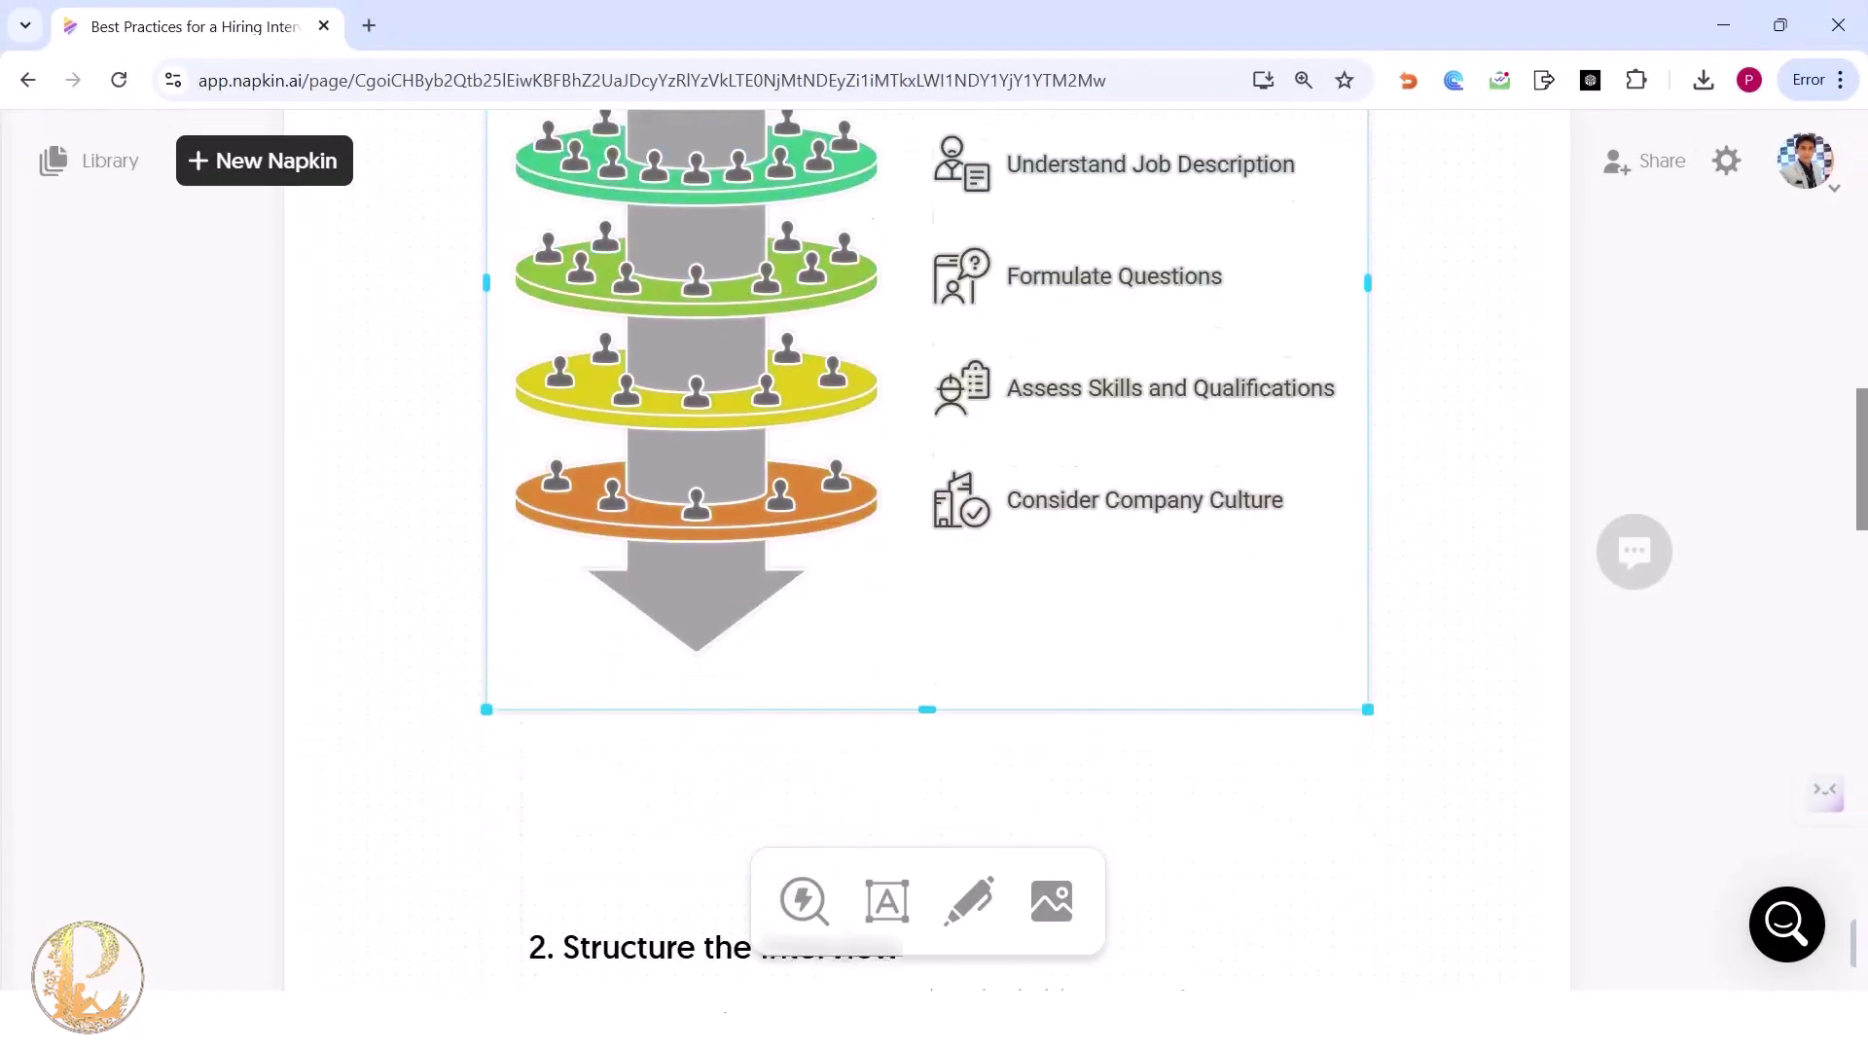
{"action": "scroll", "coordinate": [924, 545], "scroll_direction": "down", "scroll_amount": 7}
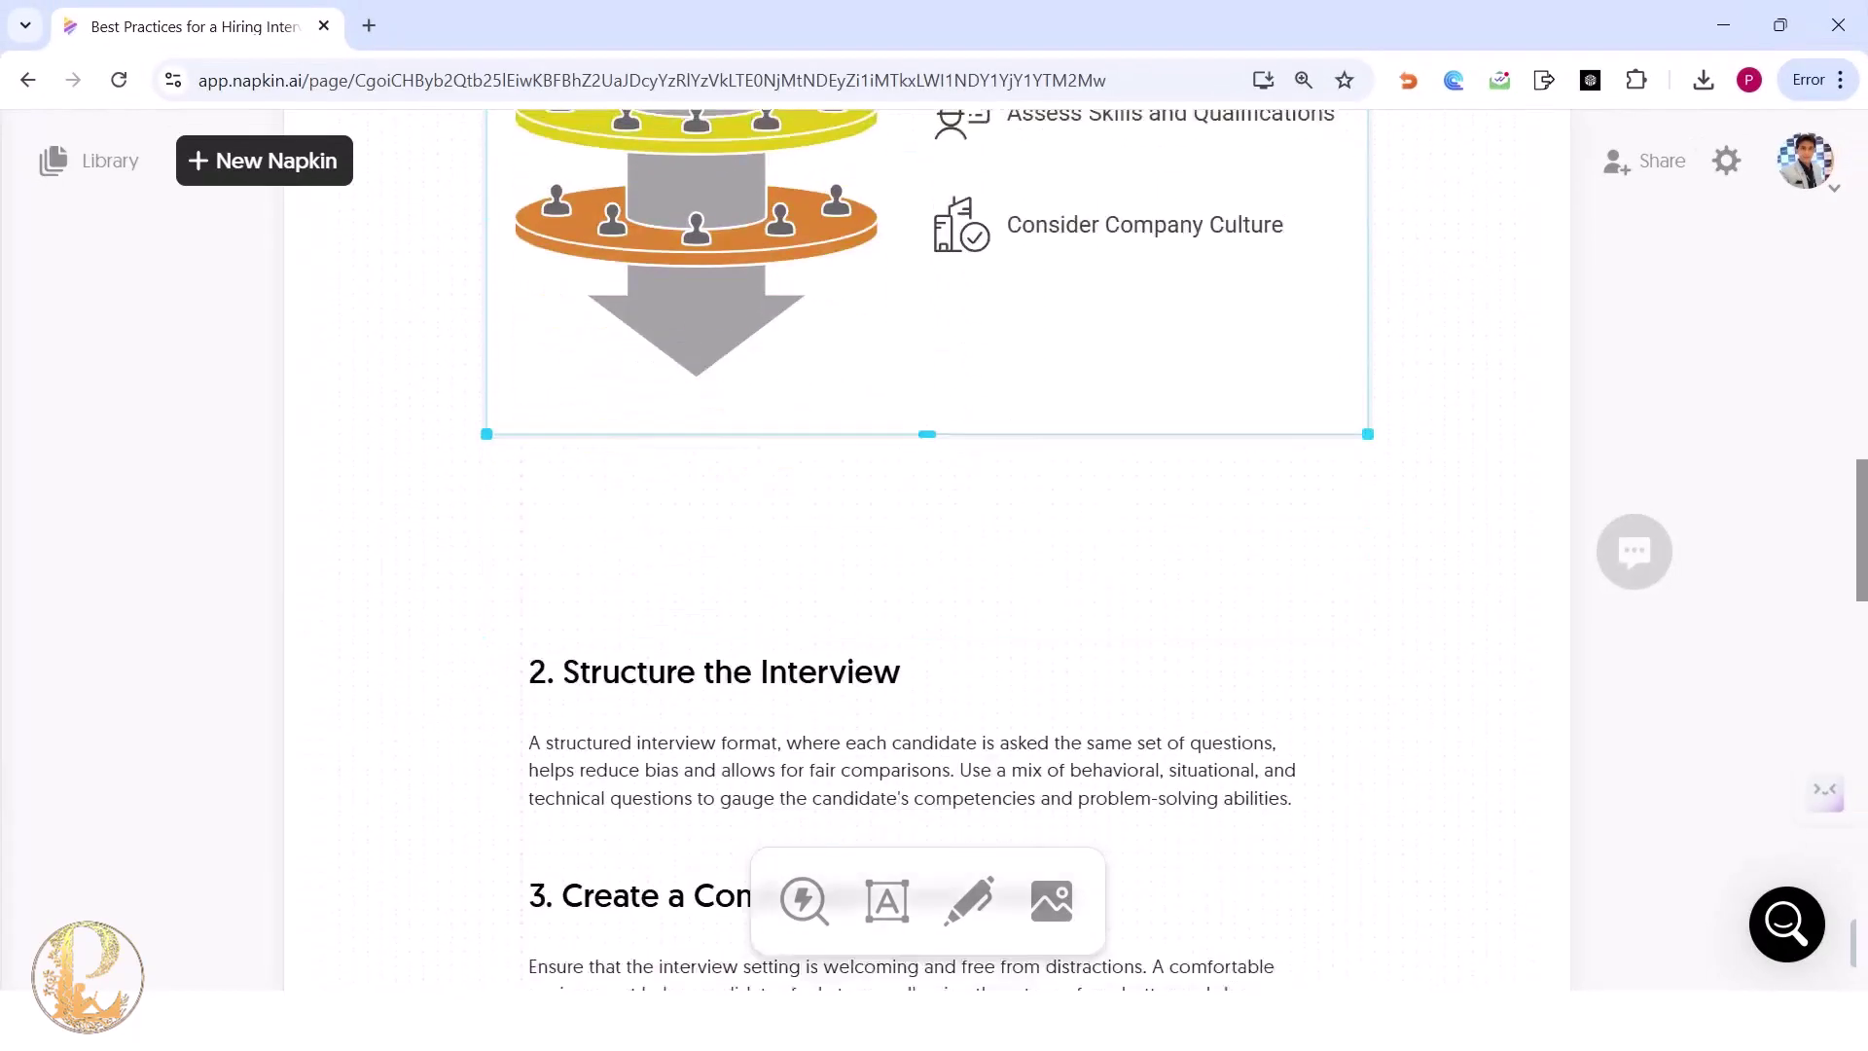
{"action": "scroll", "coordinate": [924, 545], "scroll_direction": "down", "scroll_amount": 4}
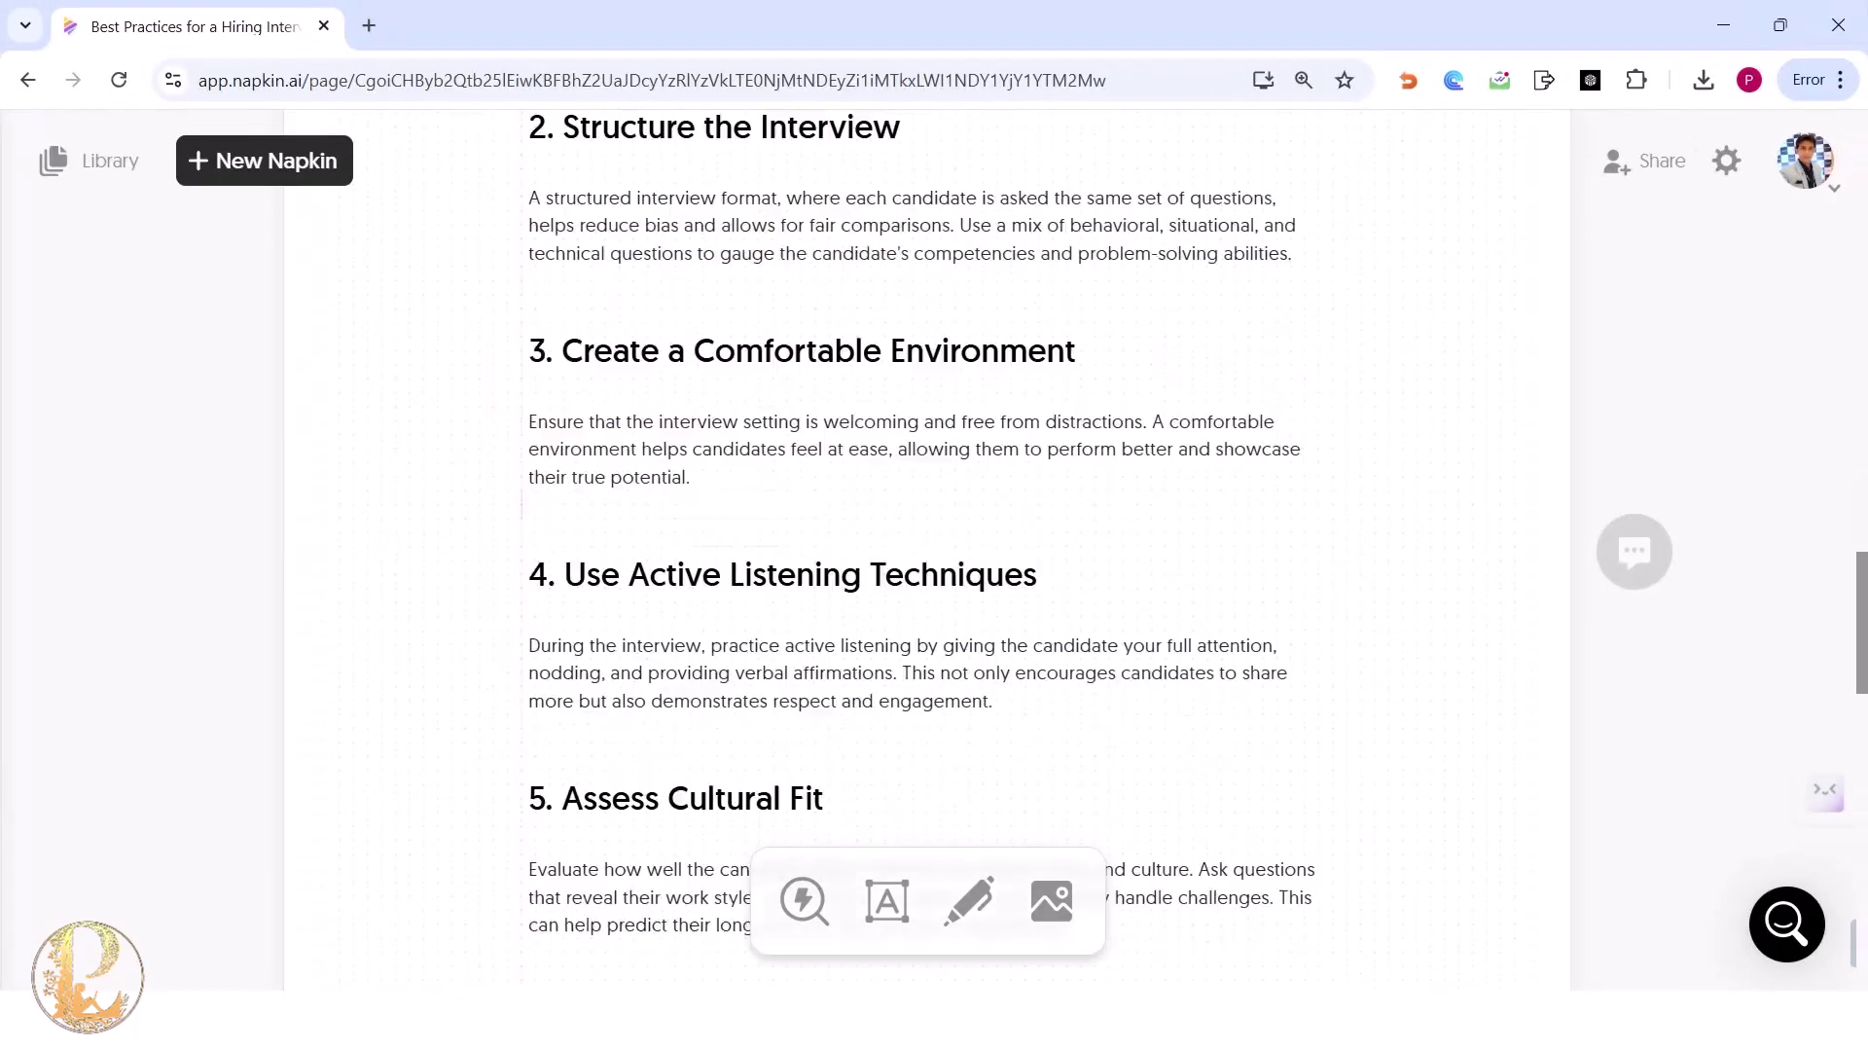
{"action": "scroll", "coordinate": [924, 545], "scroll_direction": "down", "scroll_amount": 1}
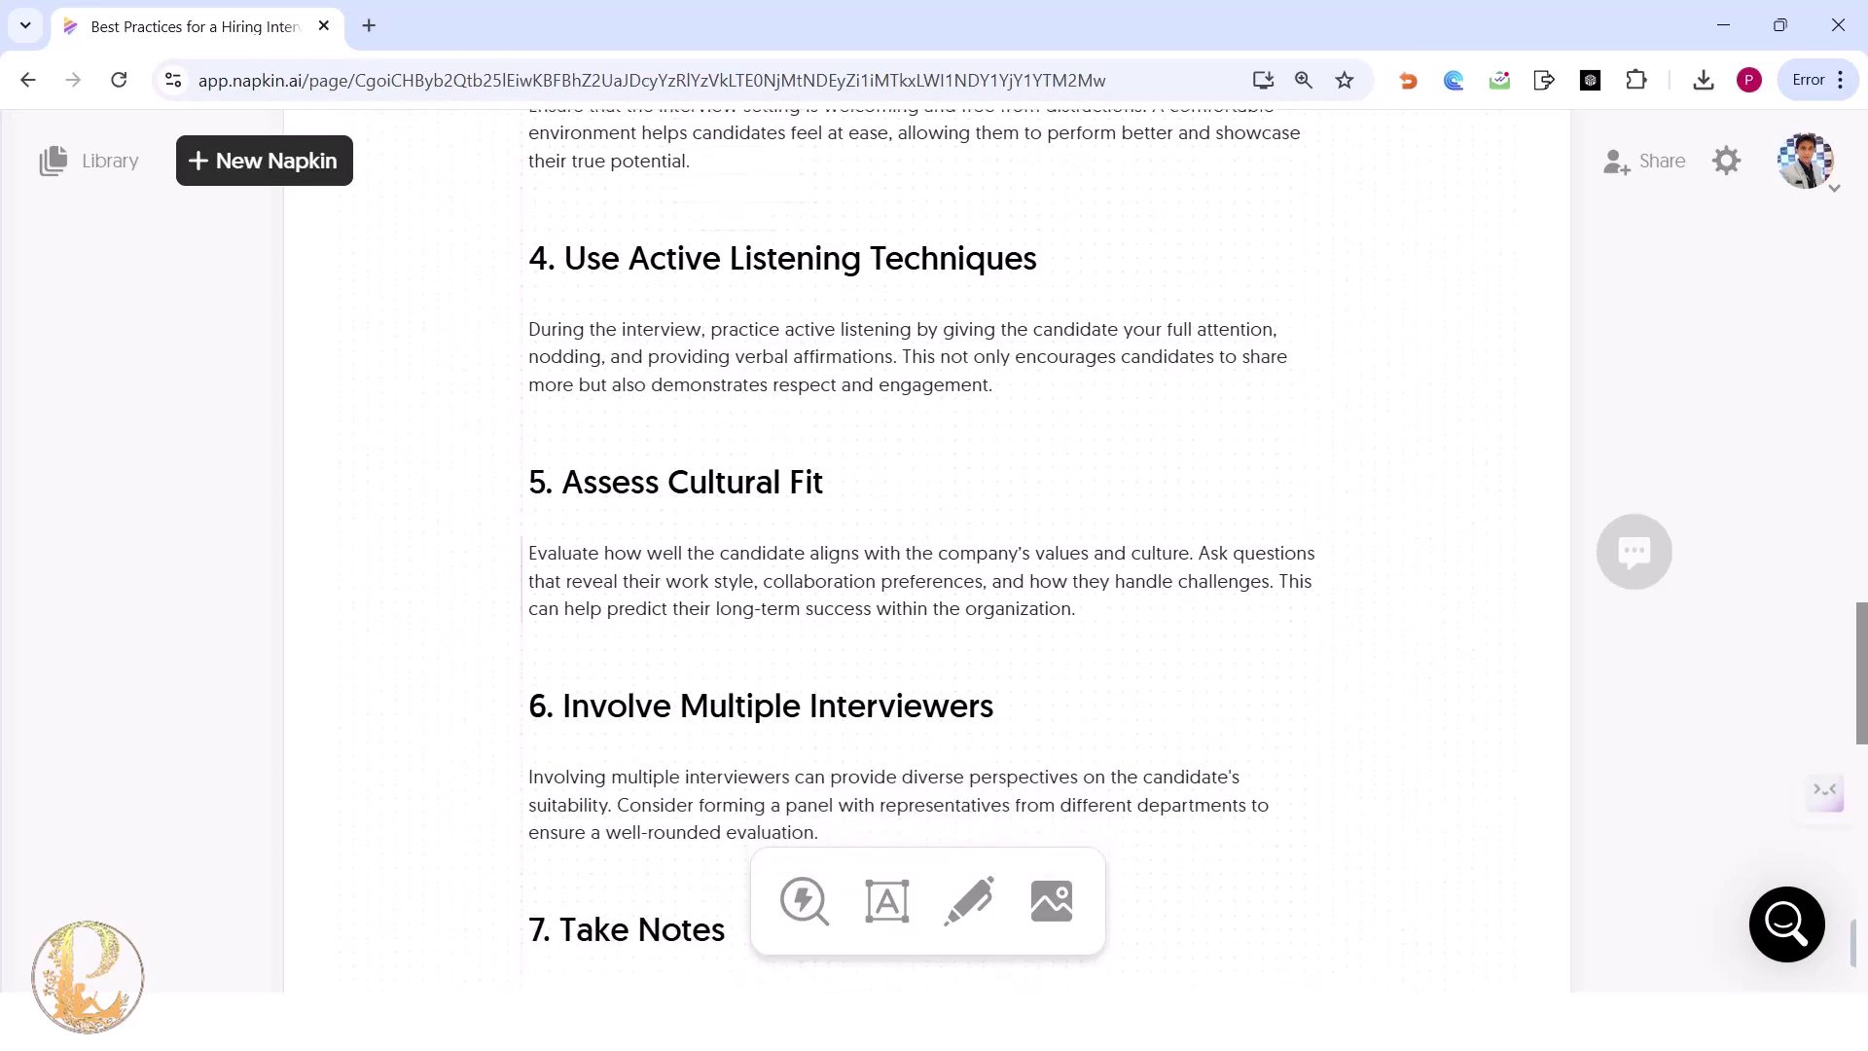
{"action": "left_click", "coordinate": [1076, 597]}
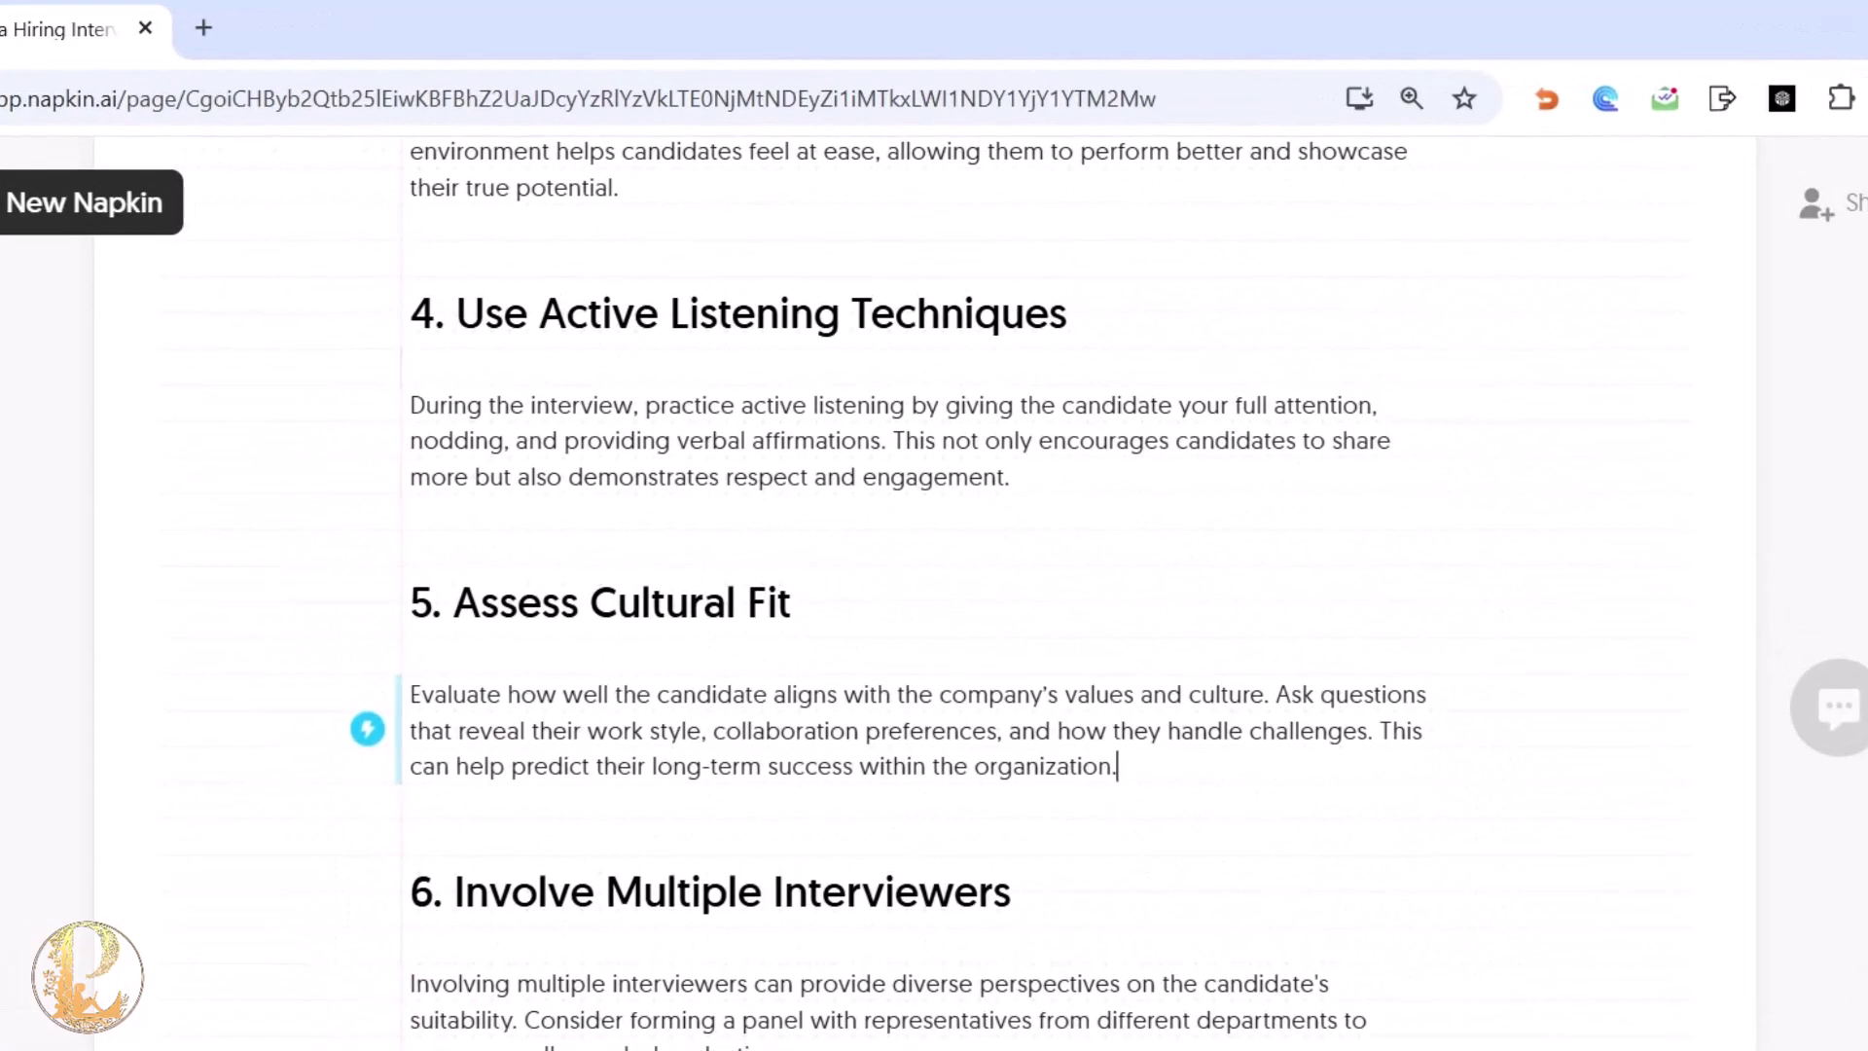
{"action": "left_click_drag", "start_coordinate": [410, 404], "coordinate": [1116, 765]}
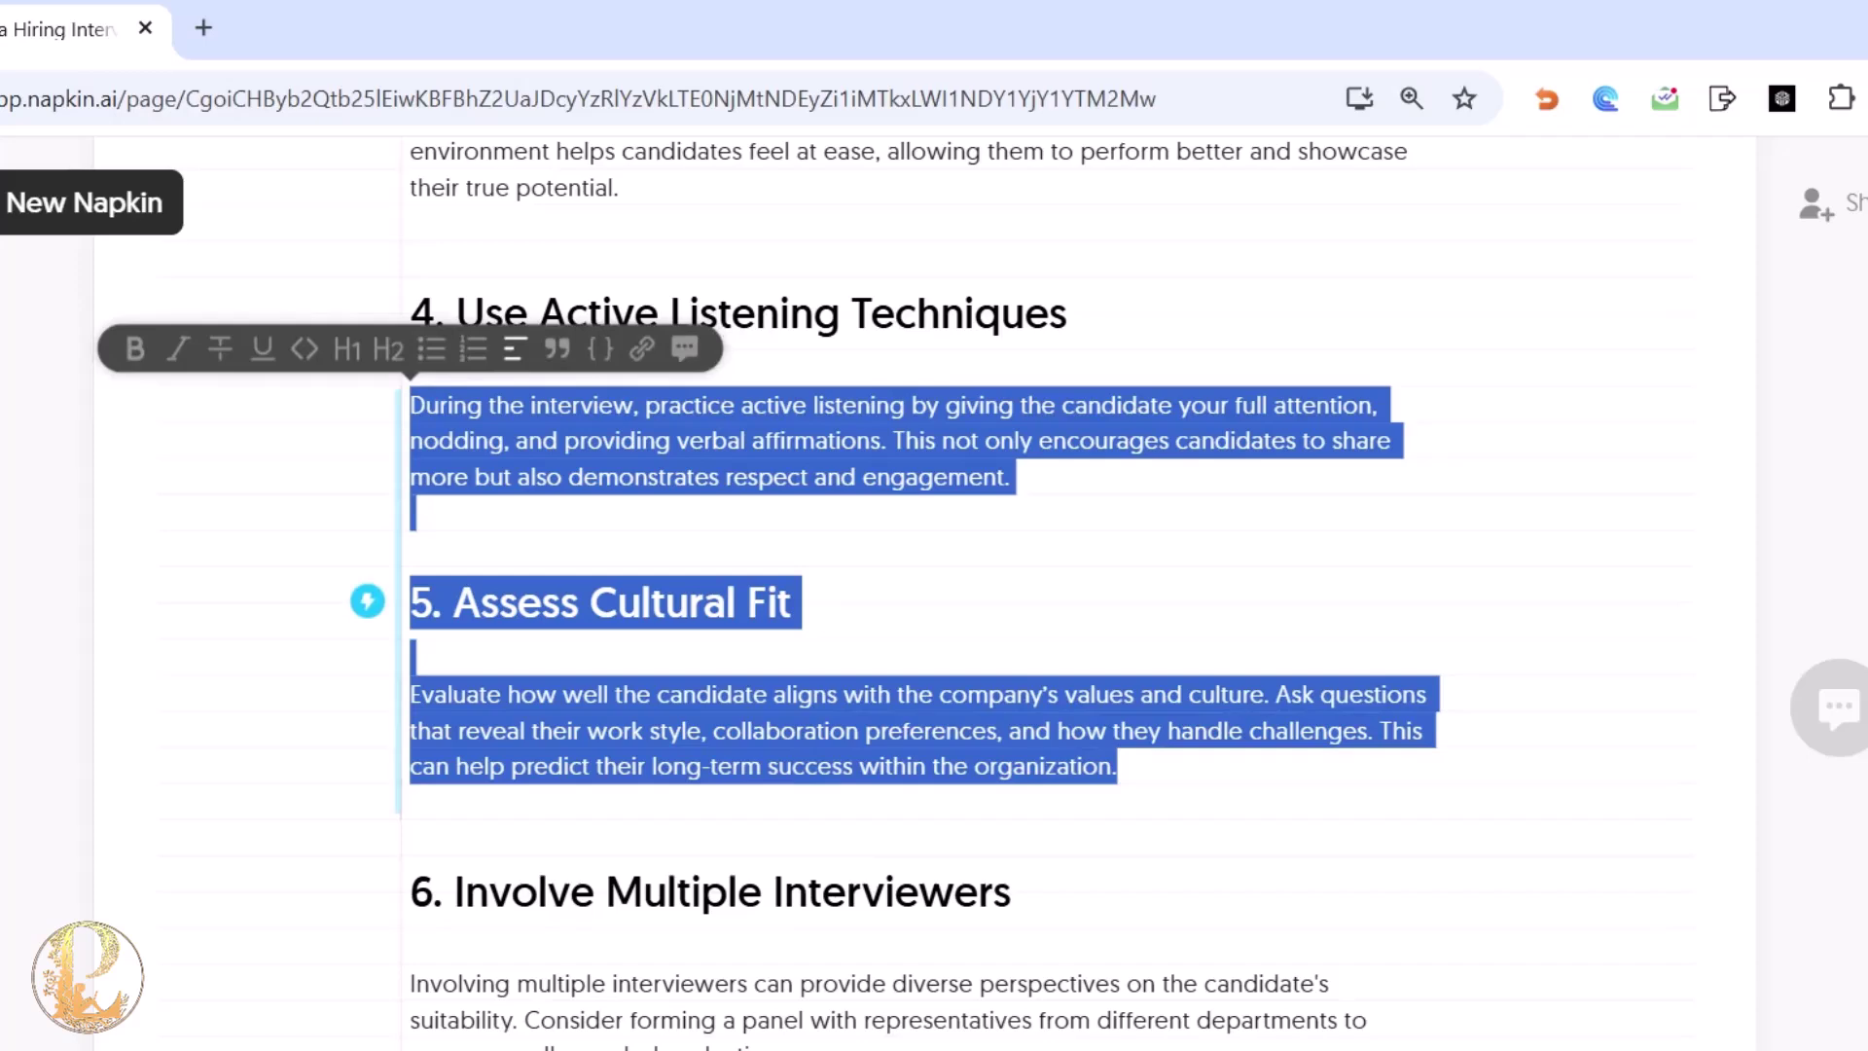
{"action": "left_click", "coordinate": [368, 601]}
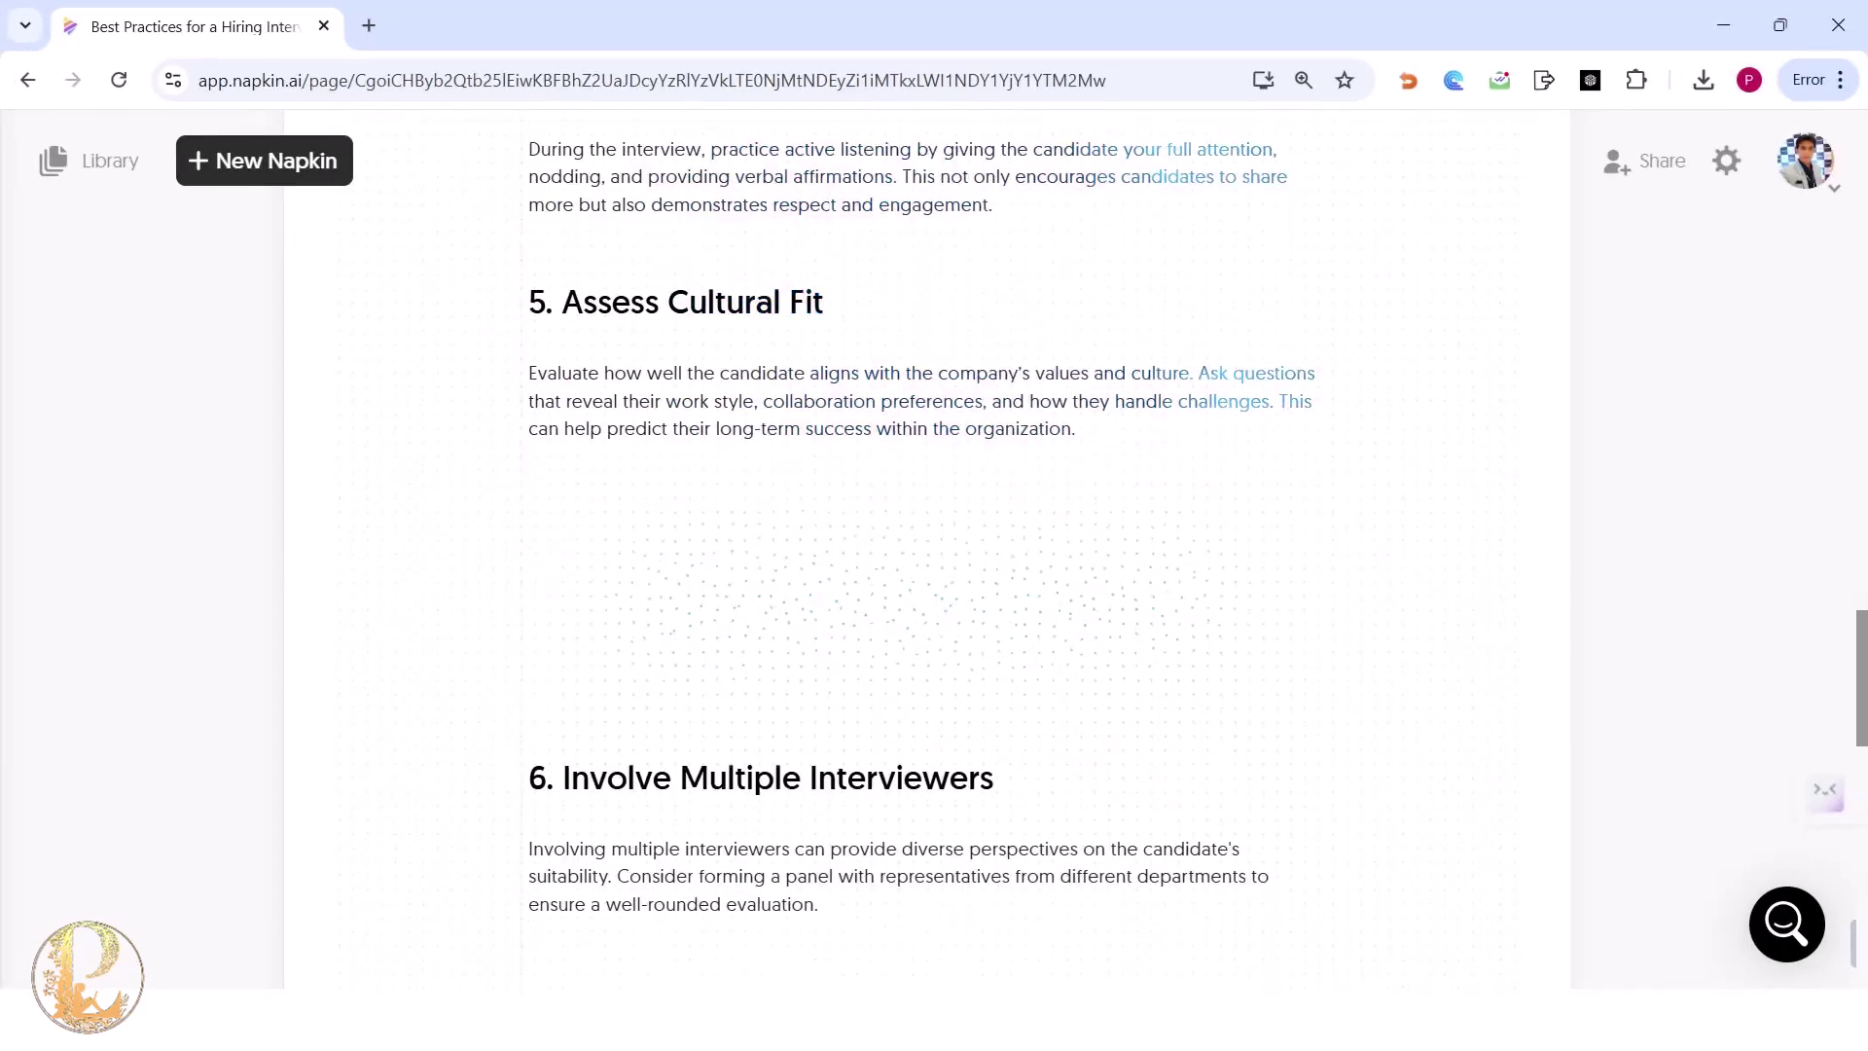
Insert the Candidate Evaluation Process visual with the layered blocks, using the third style with blue and green fills.
{"action": "scroll", "coordinate": [922, 559], "scroll_direction": "down", "scroll_amount": 1}
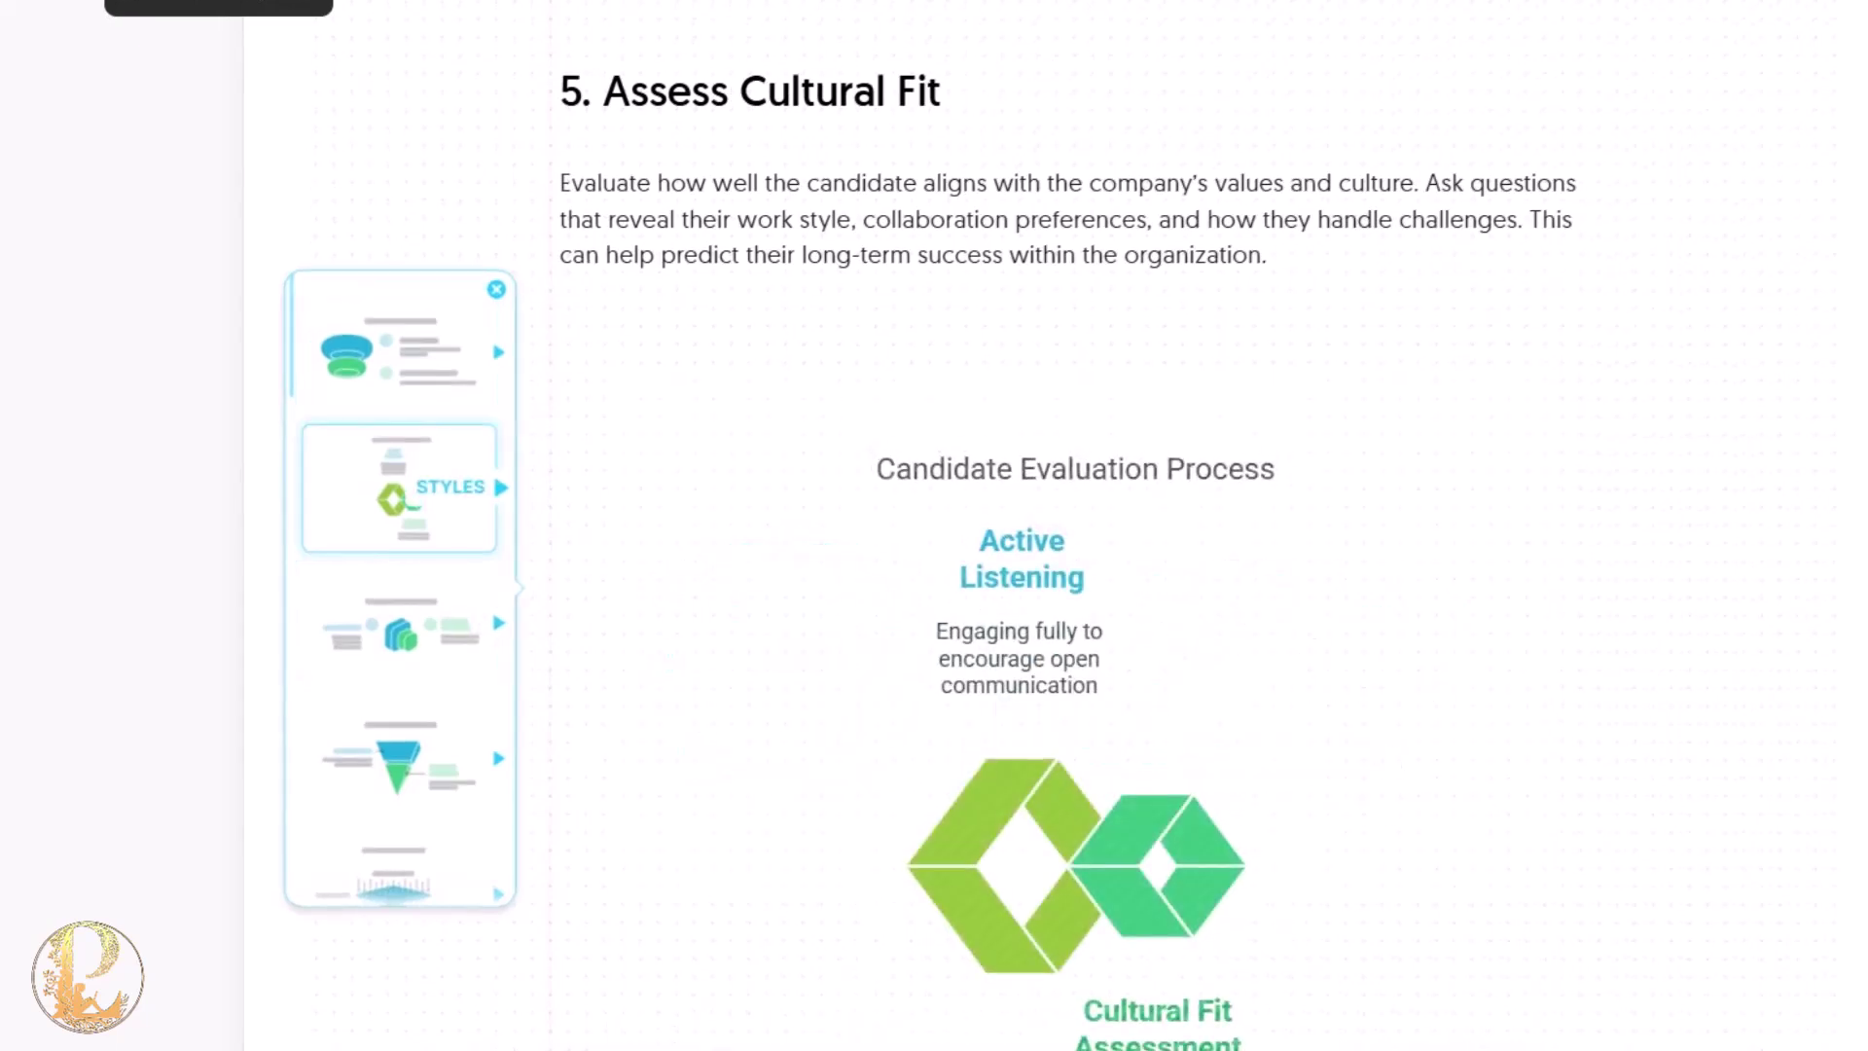
{"action": "left_click", "coordinate": [400, 634]}
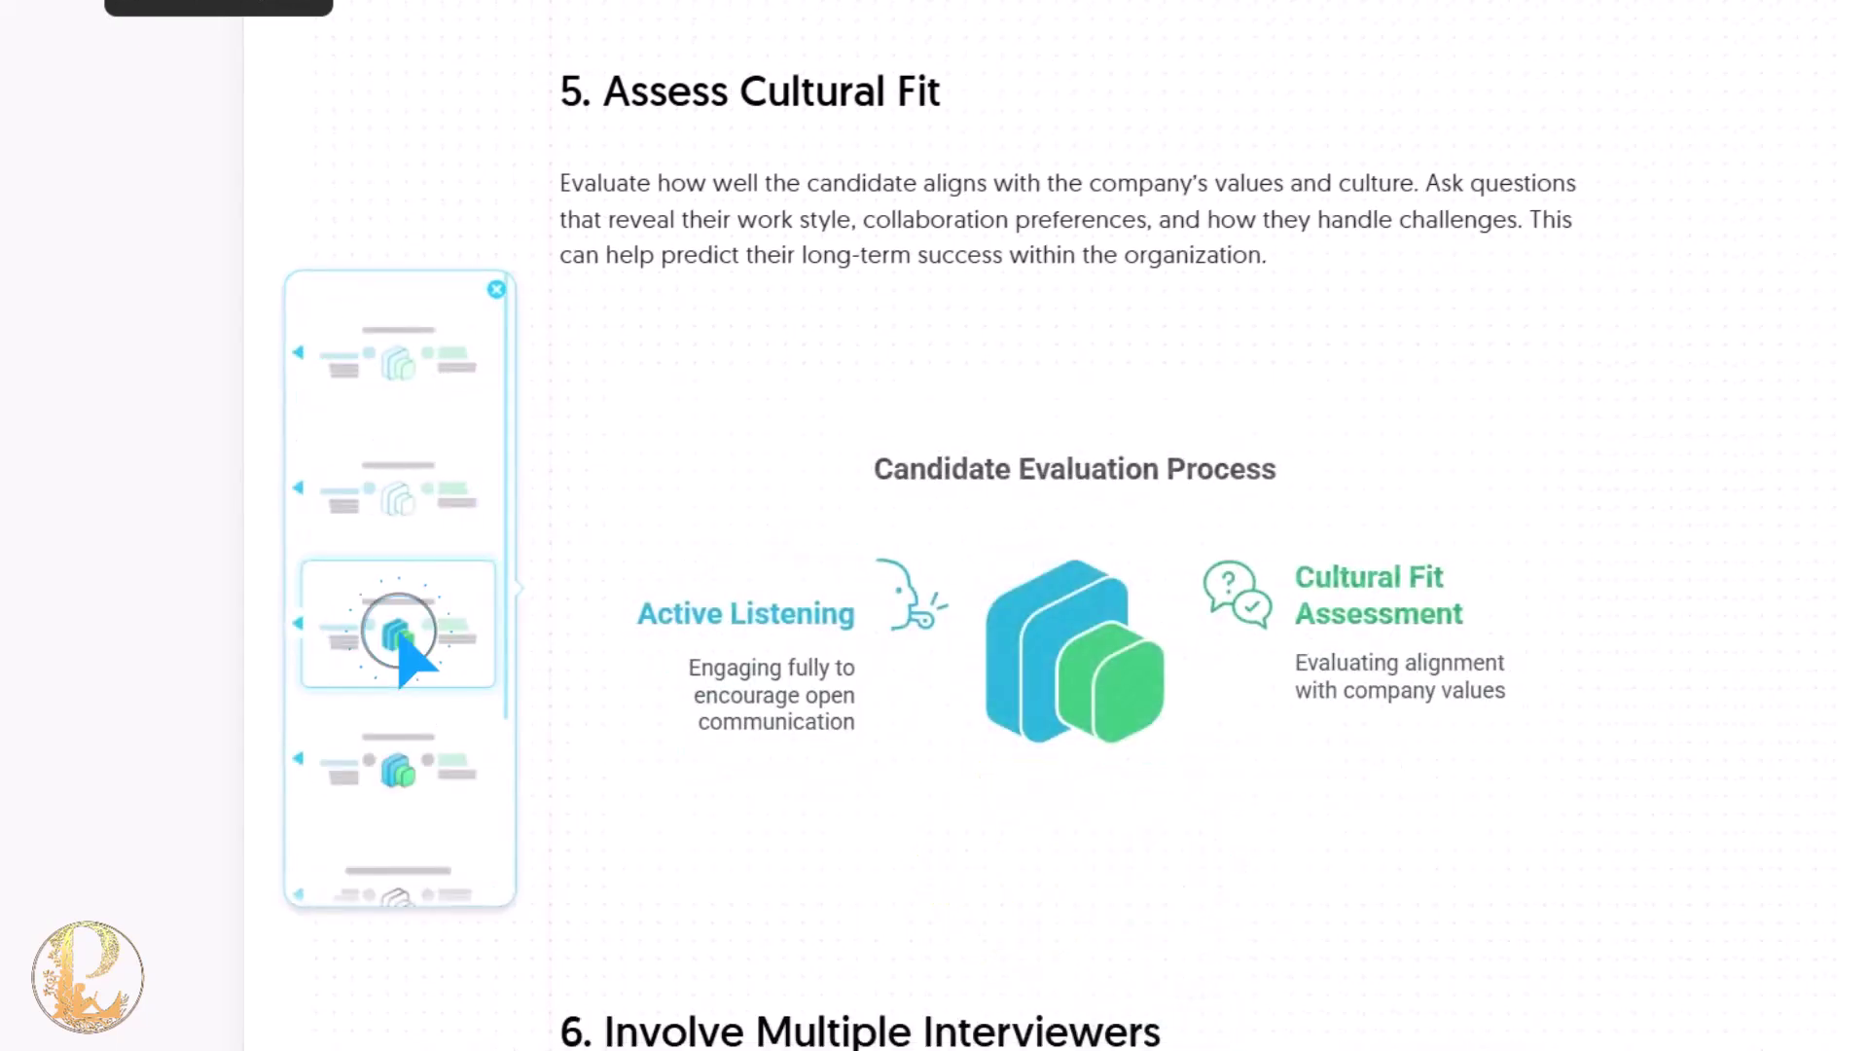
{"action": "left_click", "coordinate": [399, 632]}
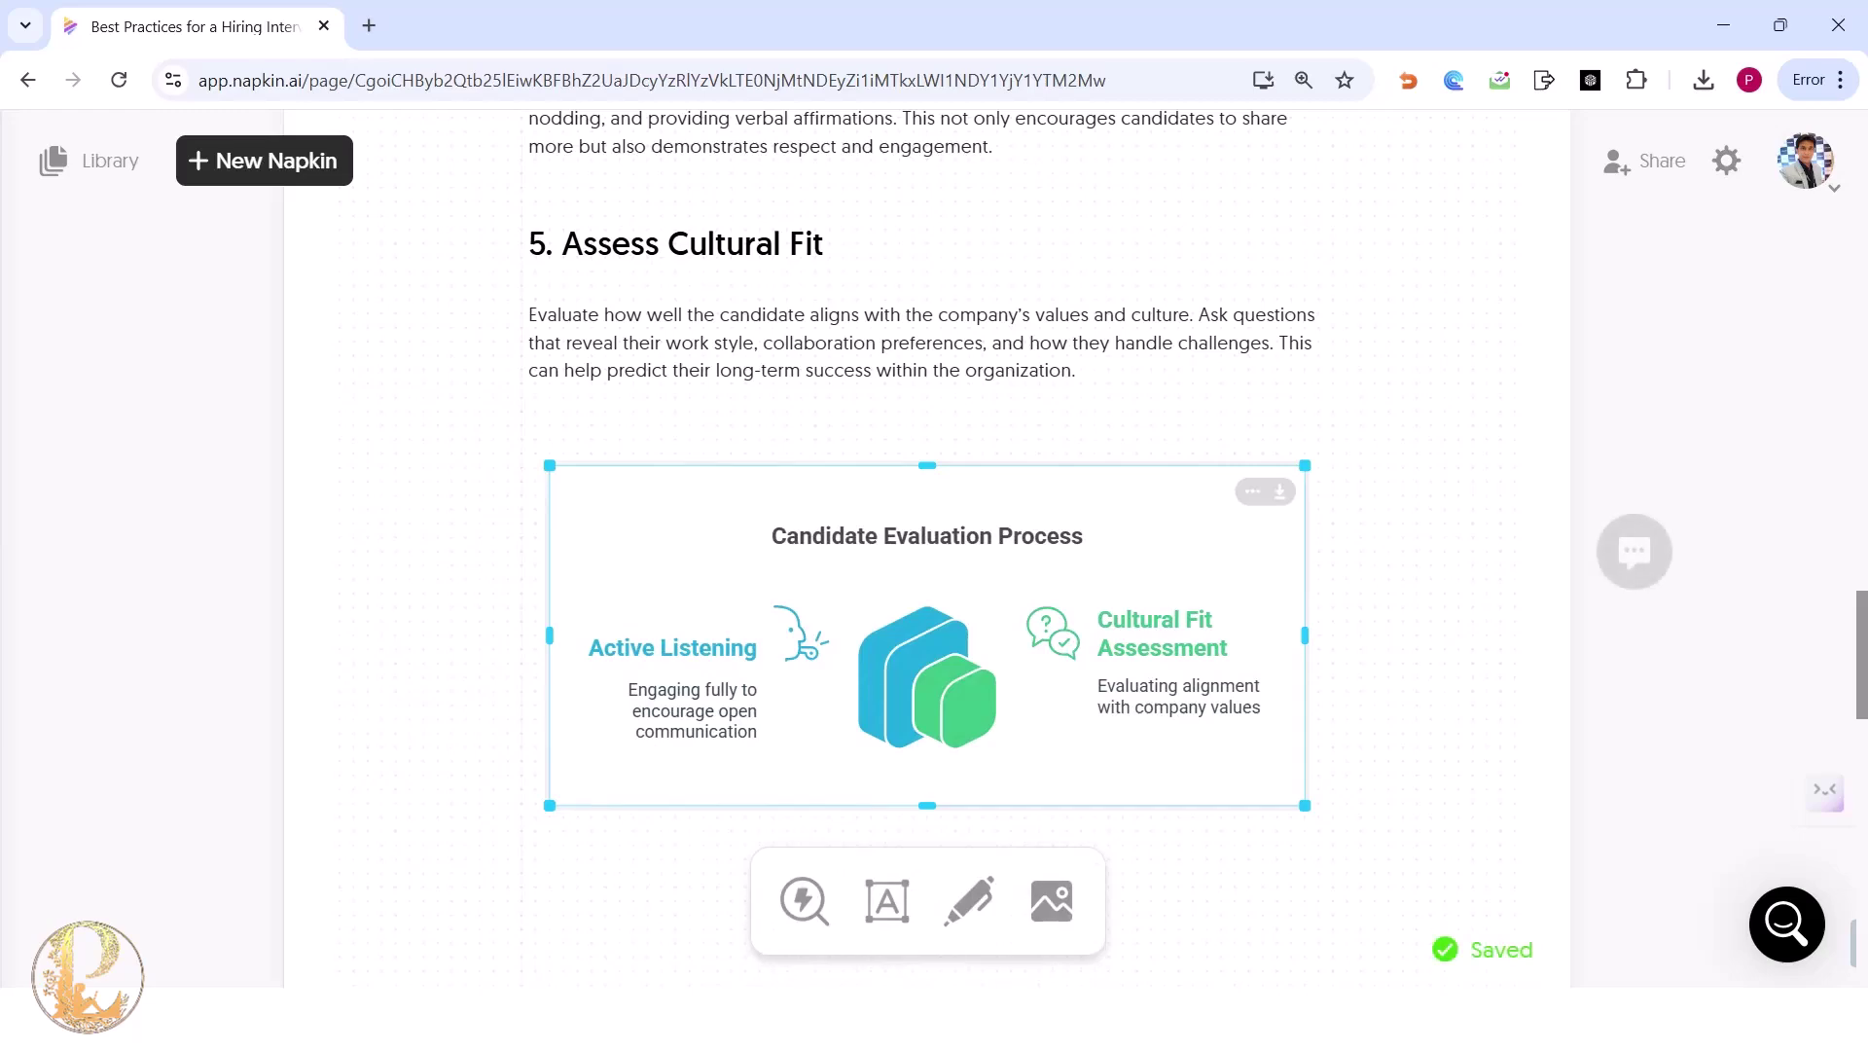
Preview fonts for the Review Resume label in the Candidate Preparation Process diagram and make the label bold.
{"action": "scroll", "coordinate": [927, 545], "scroll_direction": "up", "scroll_amount": 15}
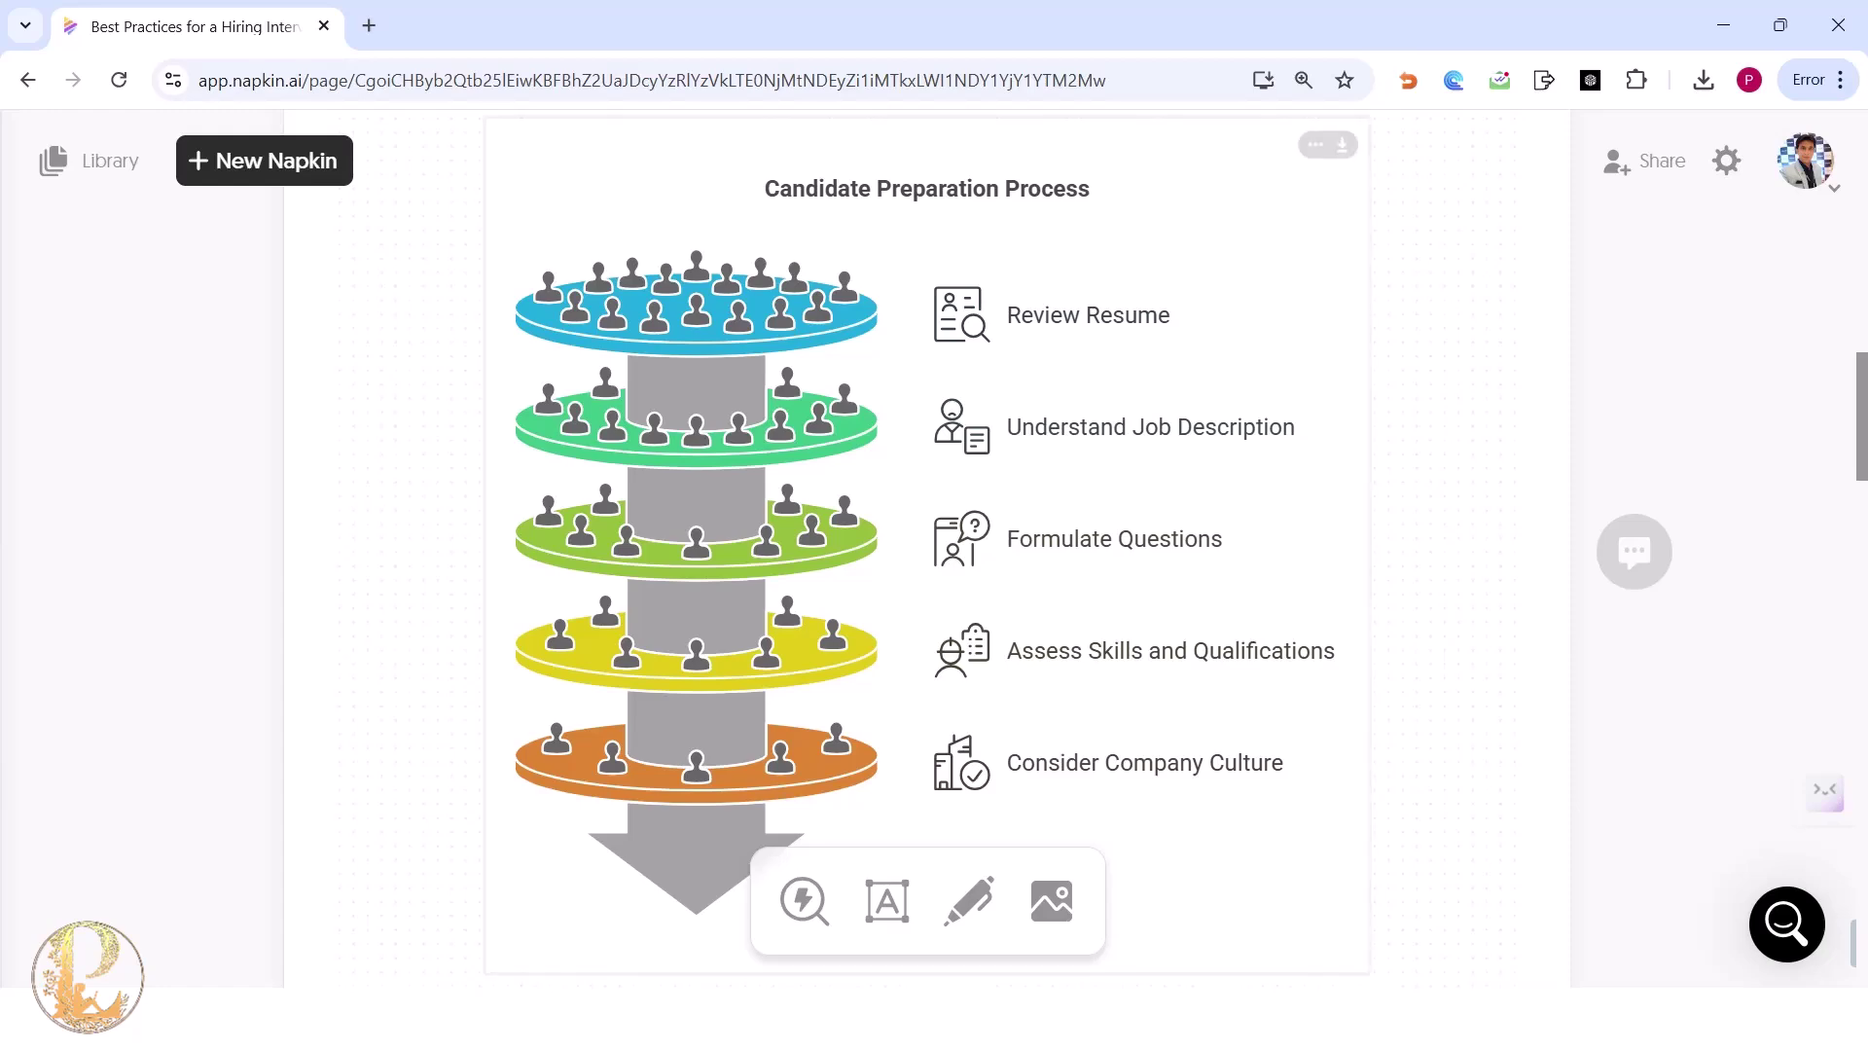
{"action": "left_click", "coordinate": [1088, 315]}
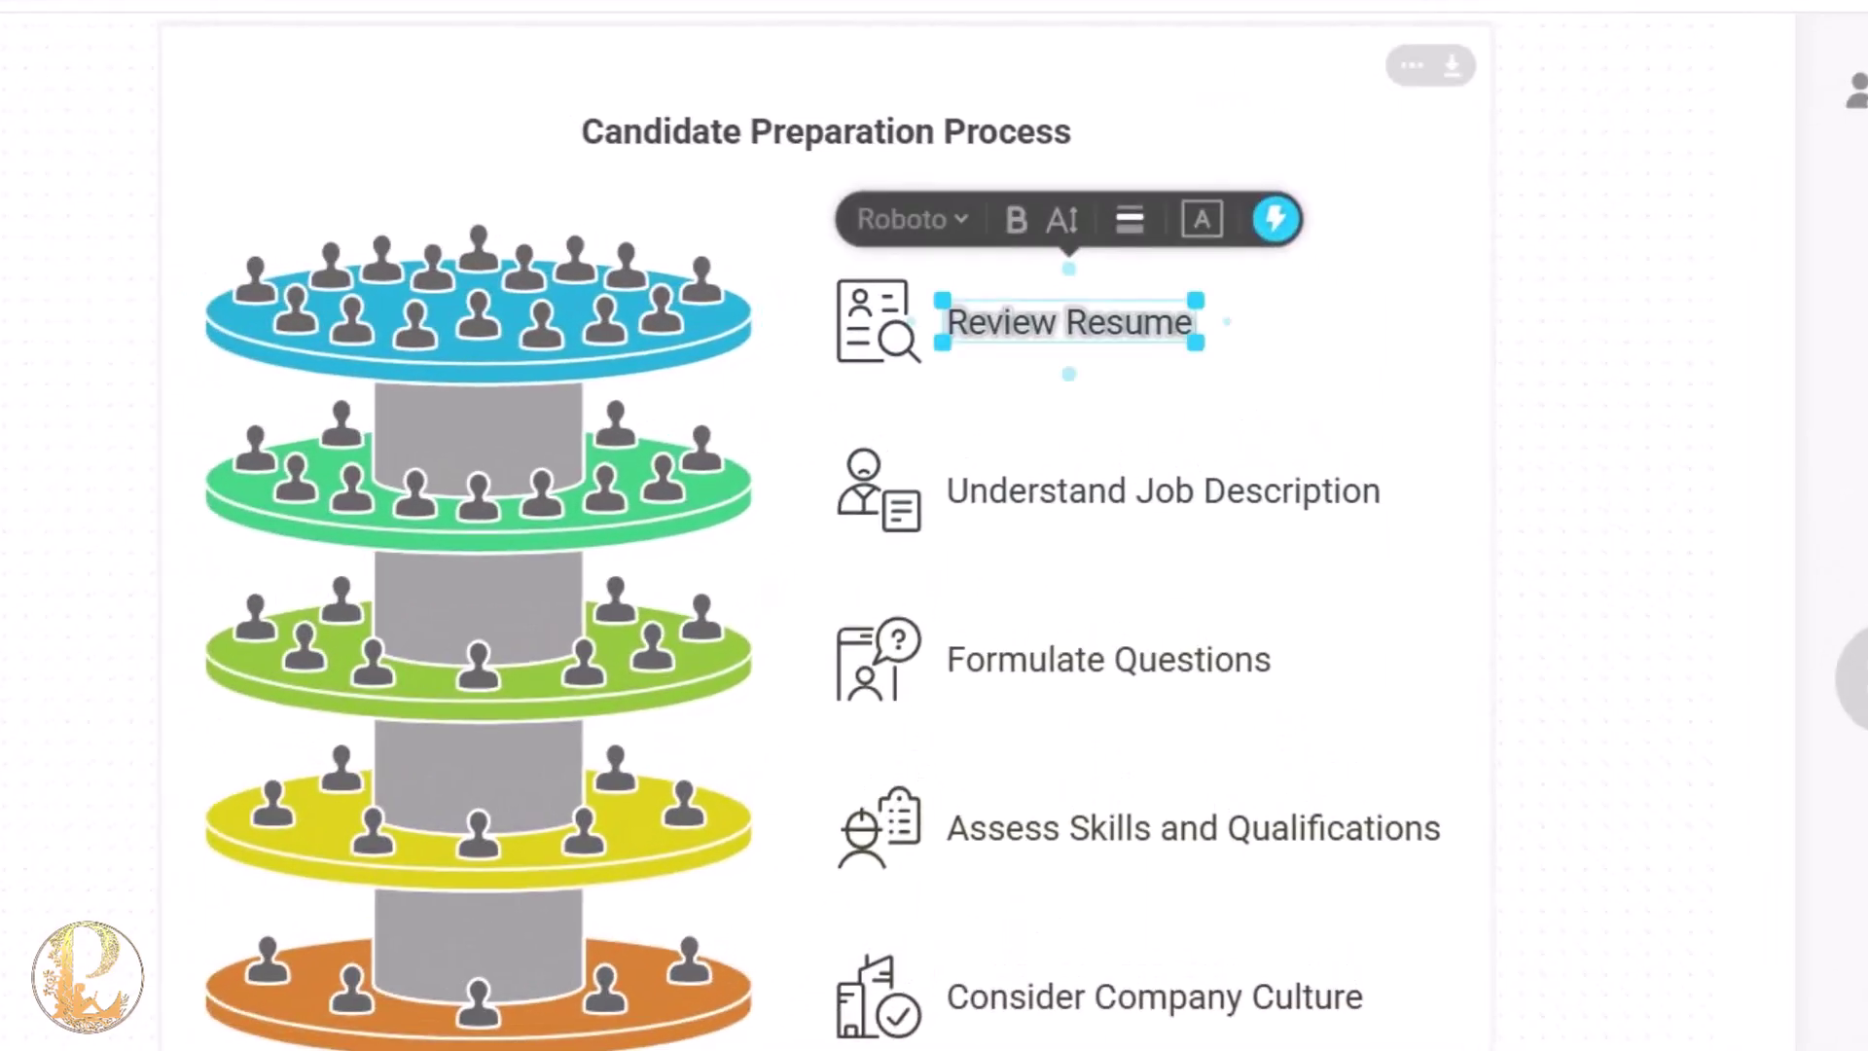
{"action": "left_click", "coordinate": [912, 219]}
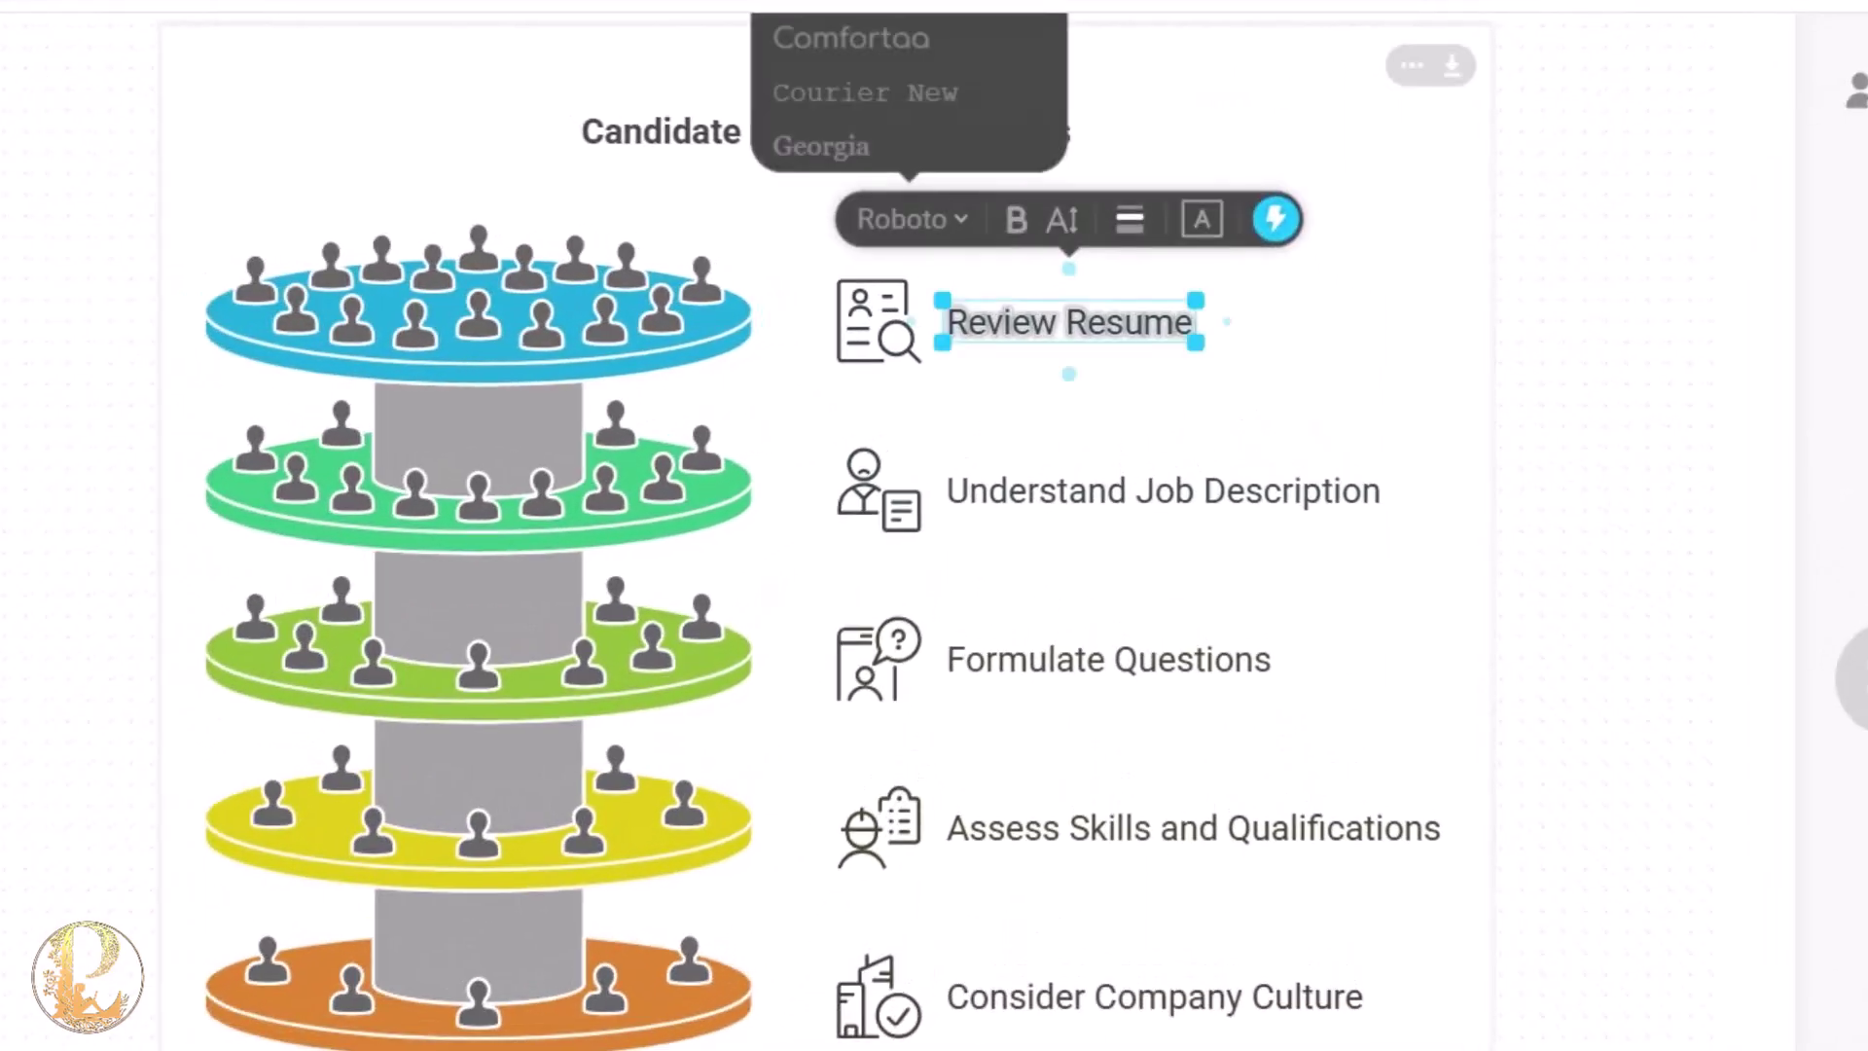
{"action": "scroll", "coordinate": [905, 93], "scroll_direction": "up", "scroll_amount": 3}
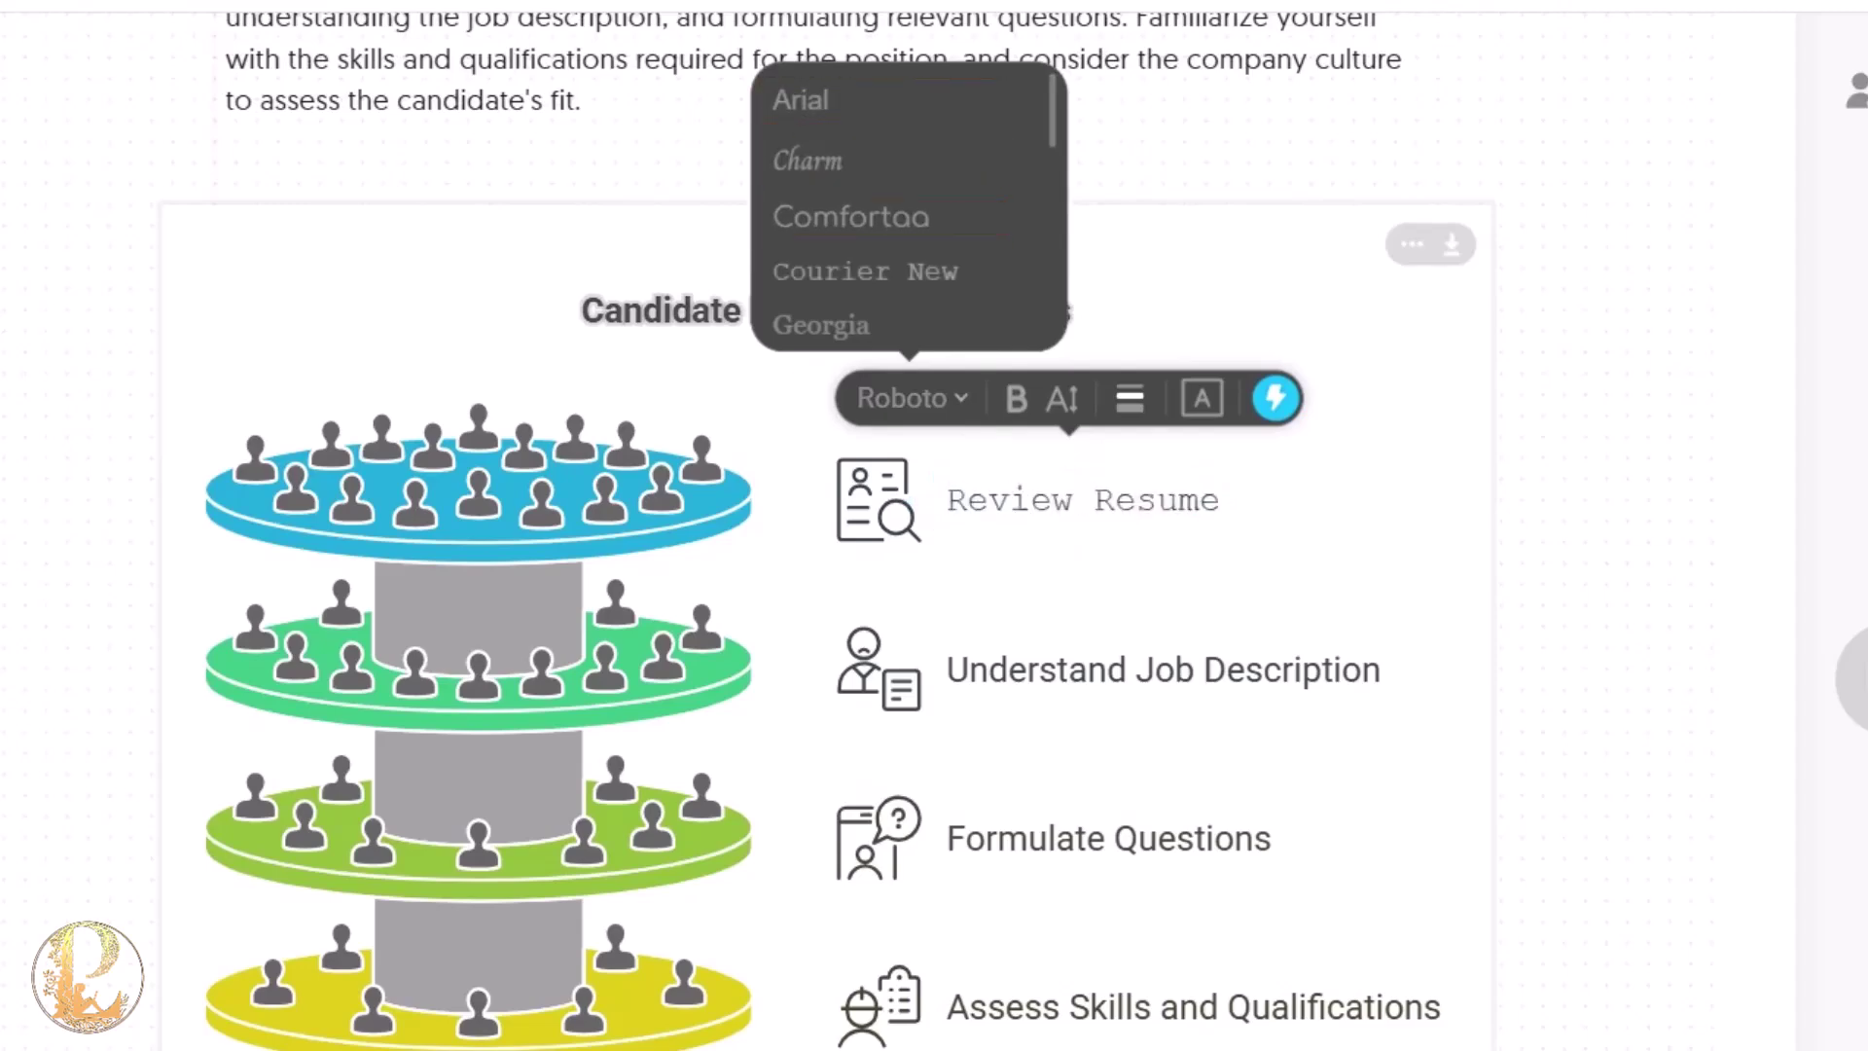
{"action": "scroll", "coordinate": [910, 283], "scroll_direction": "down", "scroll_amount": 2}
{"action": "left_click", "coordinate": [1016, 398]}
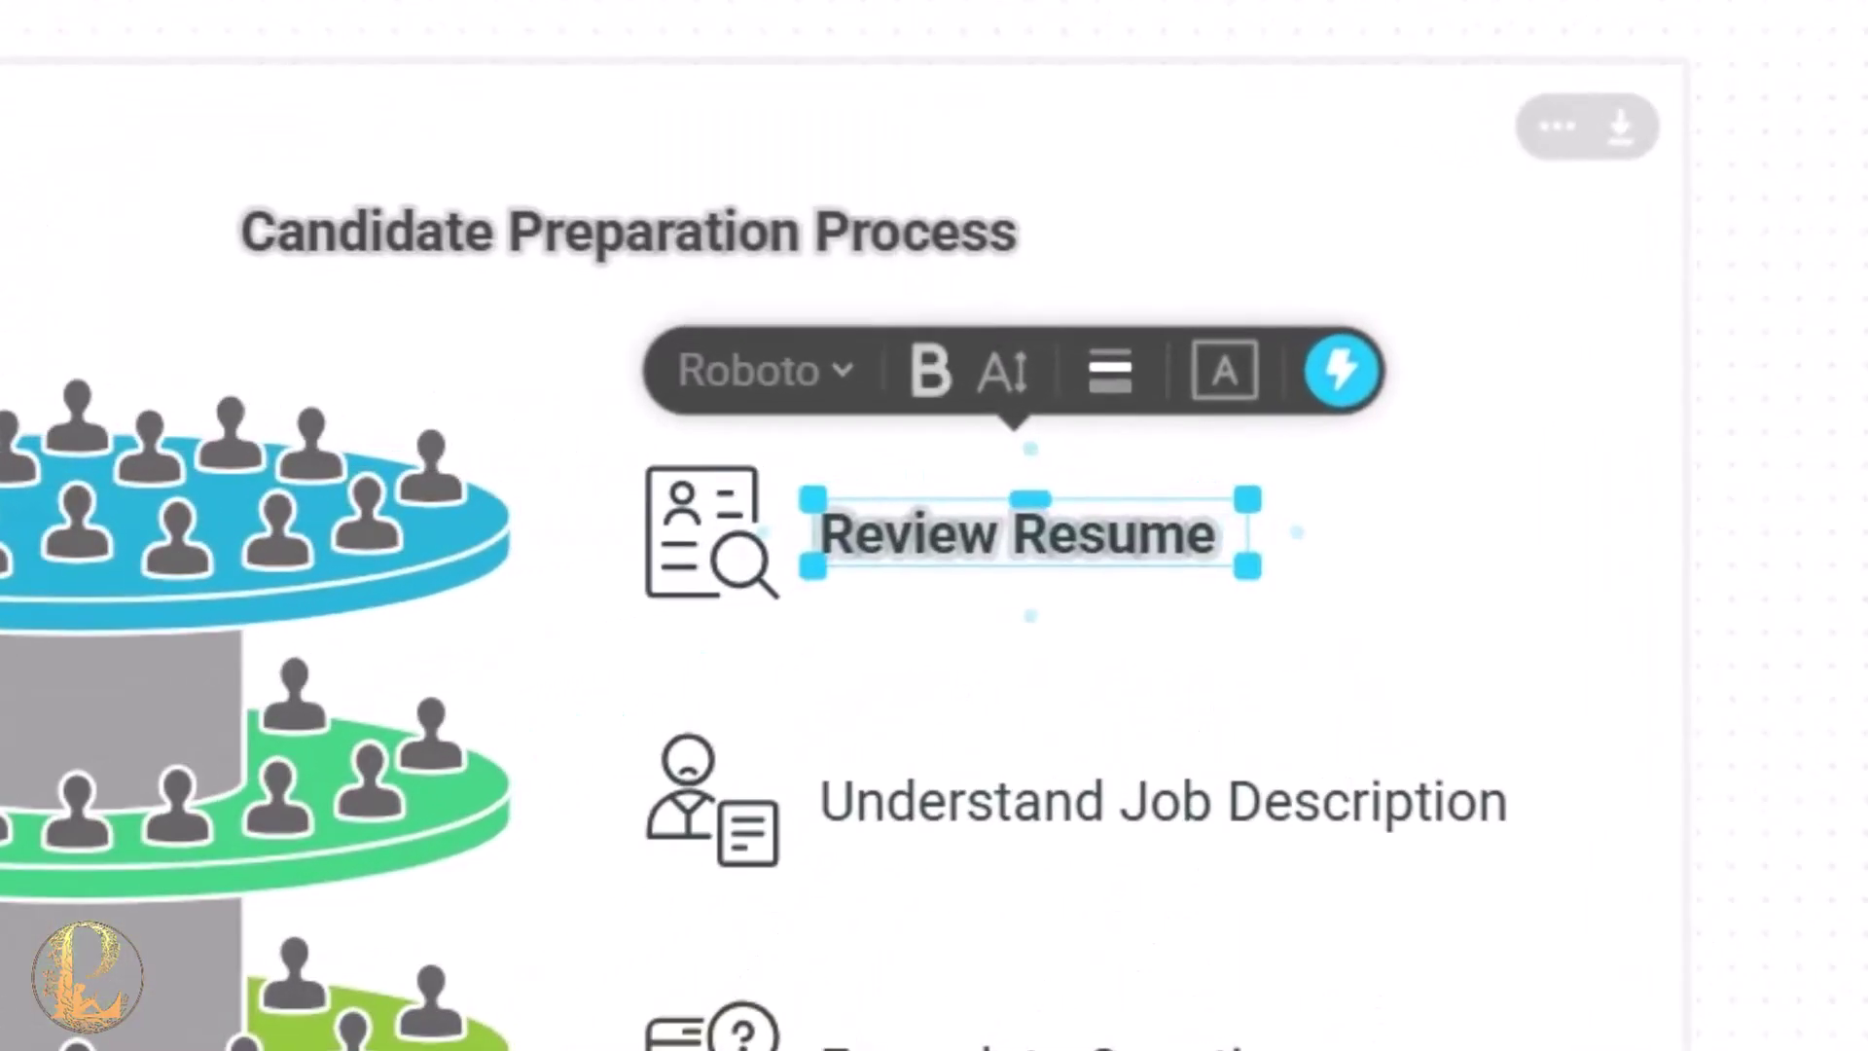
Preview text sizes for the Review Resume label and colour its text blue.
{"action": "left_click", "coordinate": [1003, 370]}
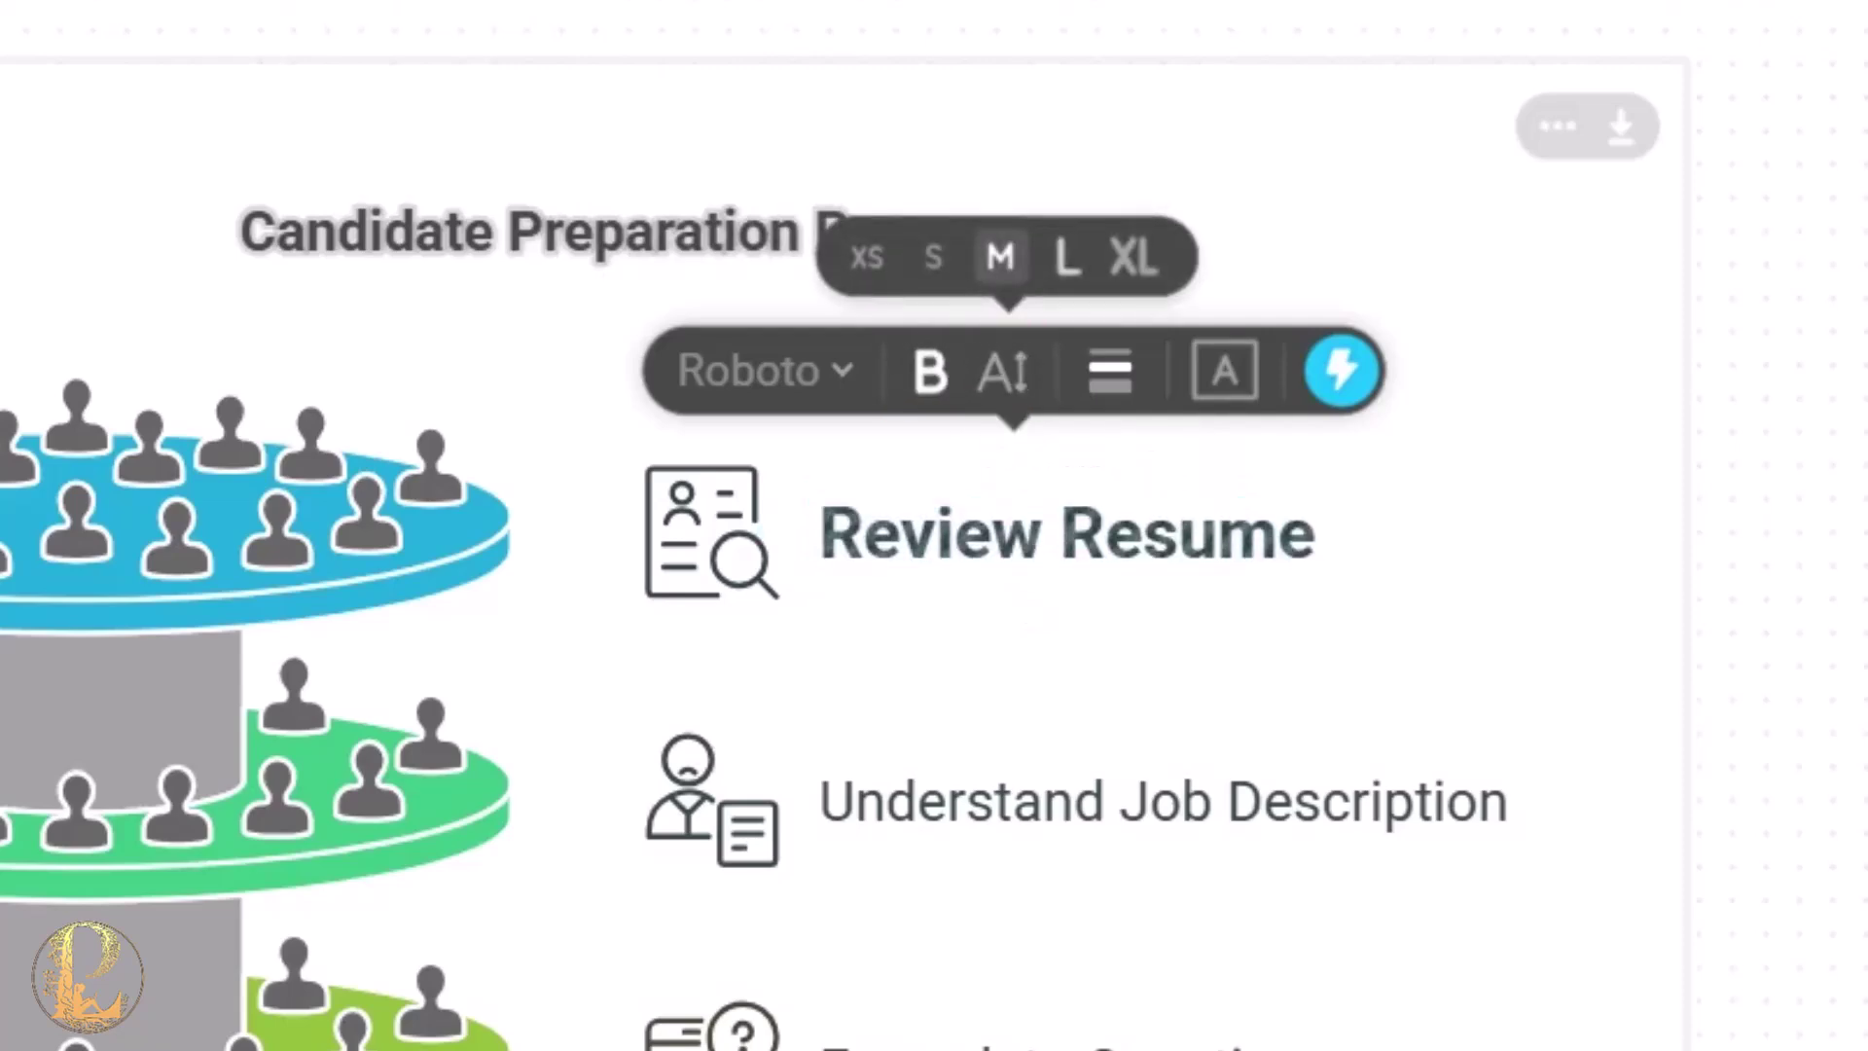
{"action": "left_click", "coordinate": [1110, 371]}
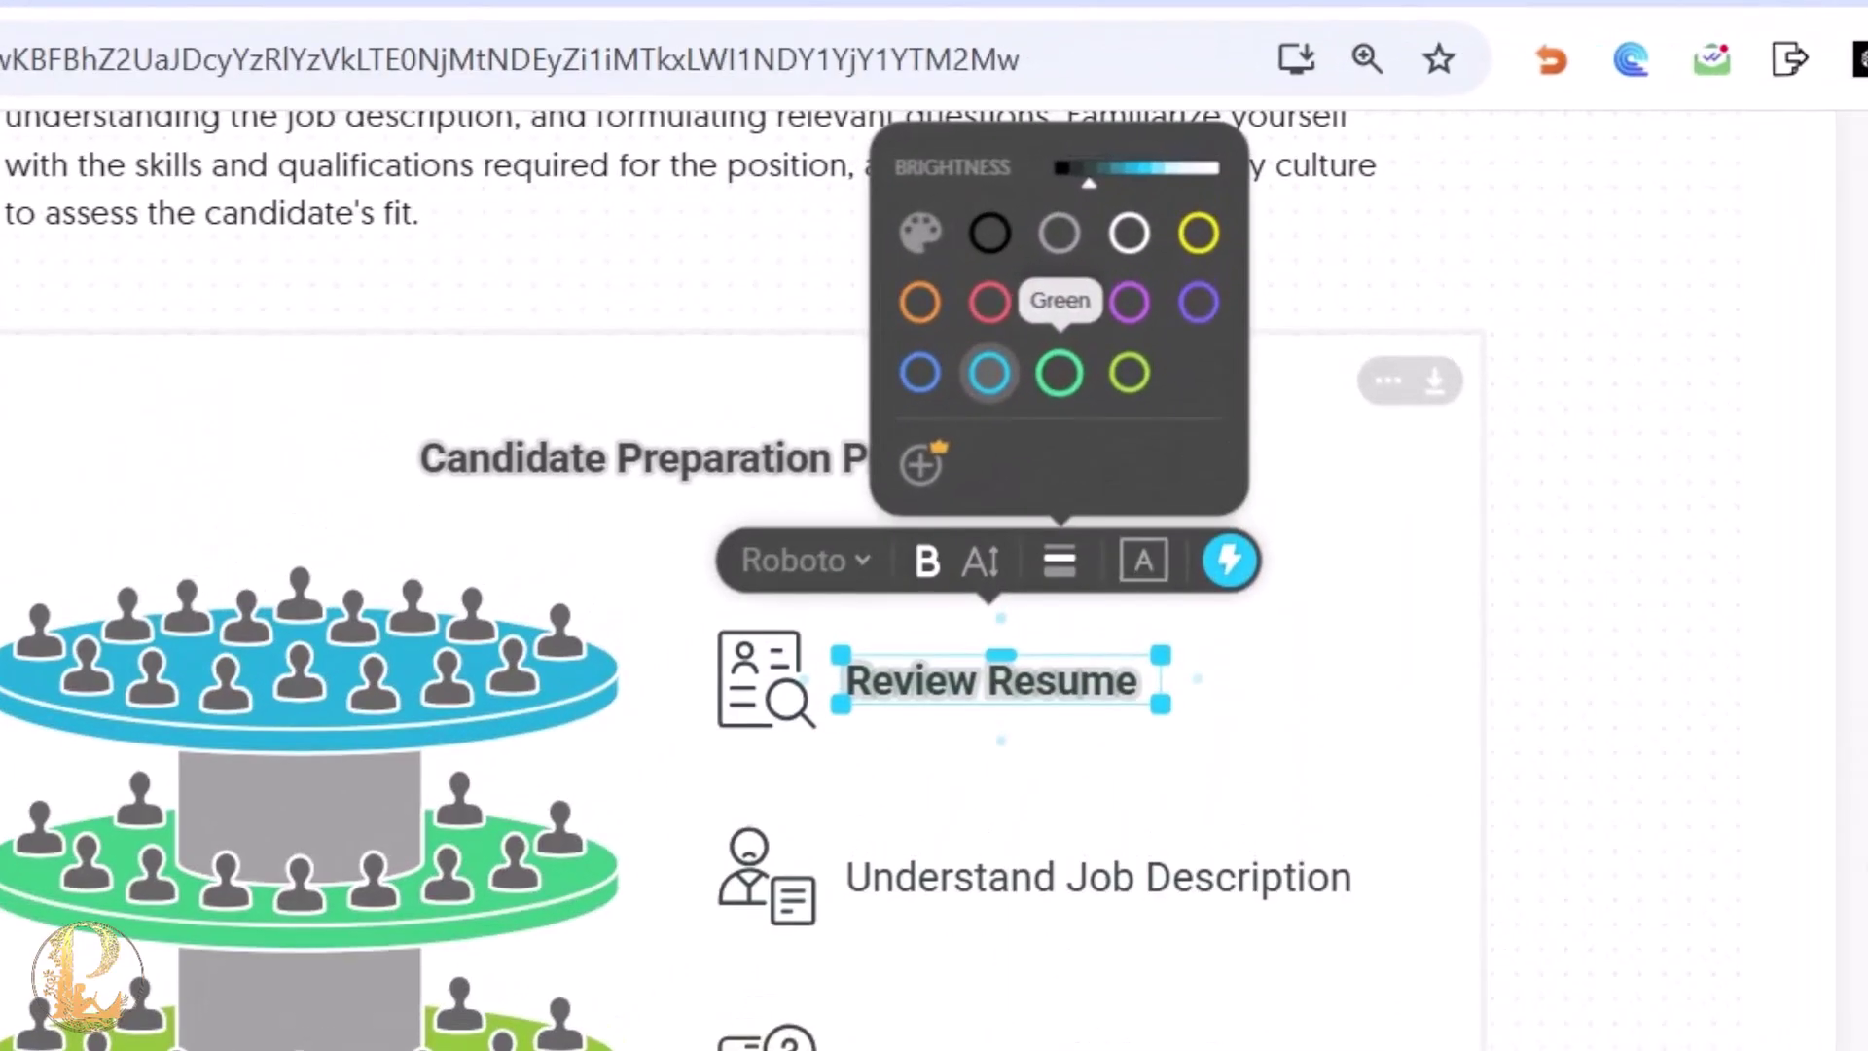
{"action": "left_click", "coordinate": [920, 373]}
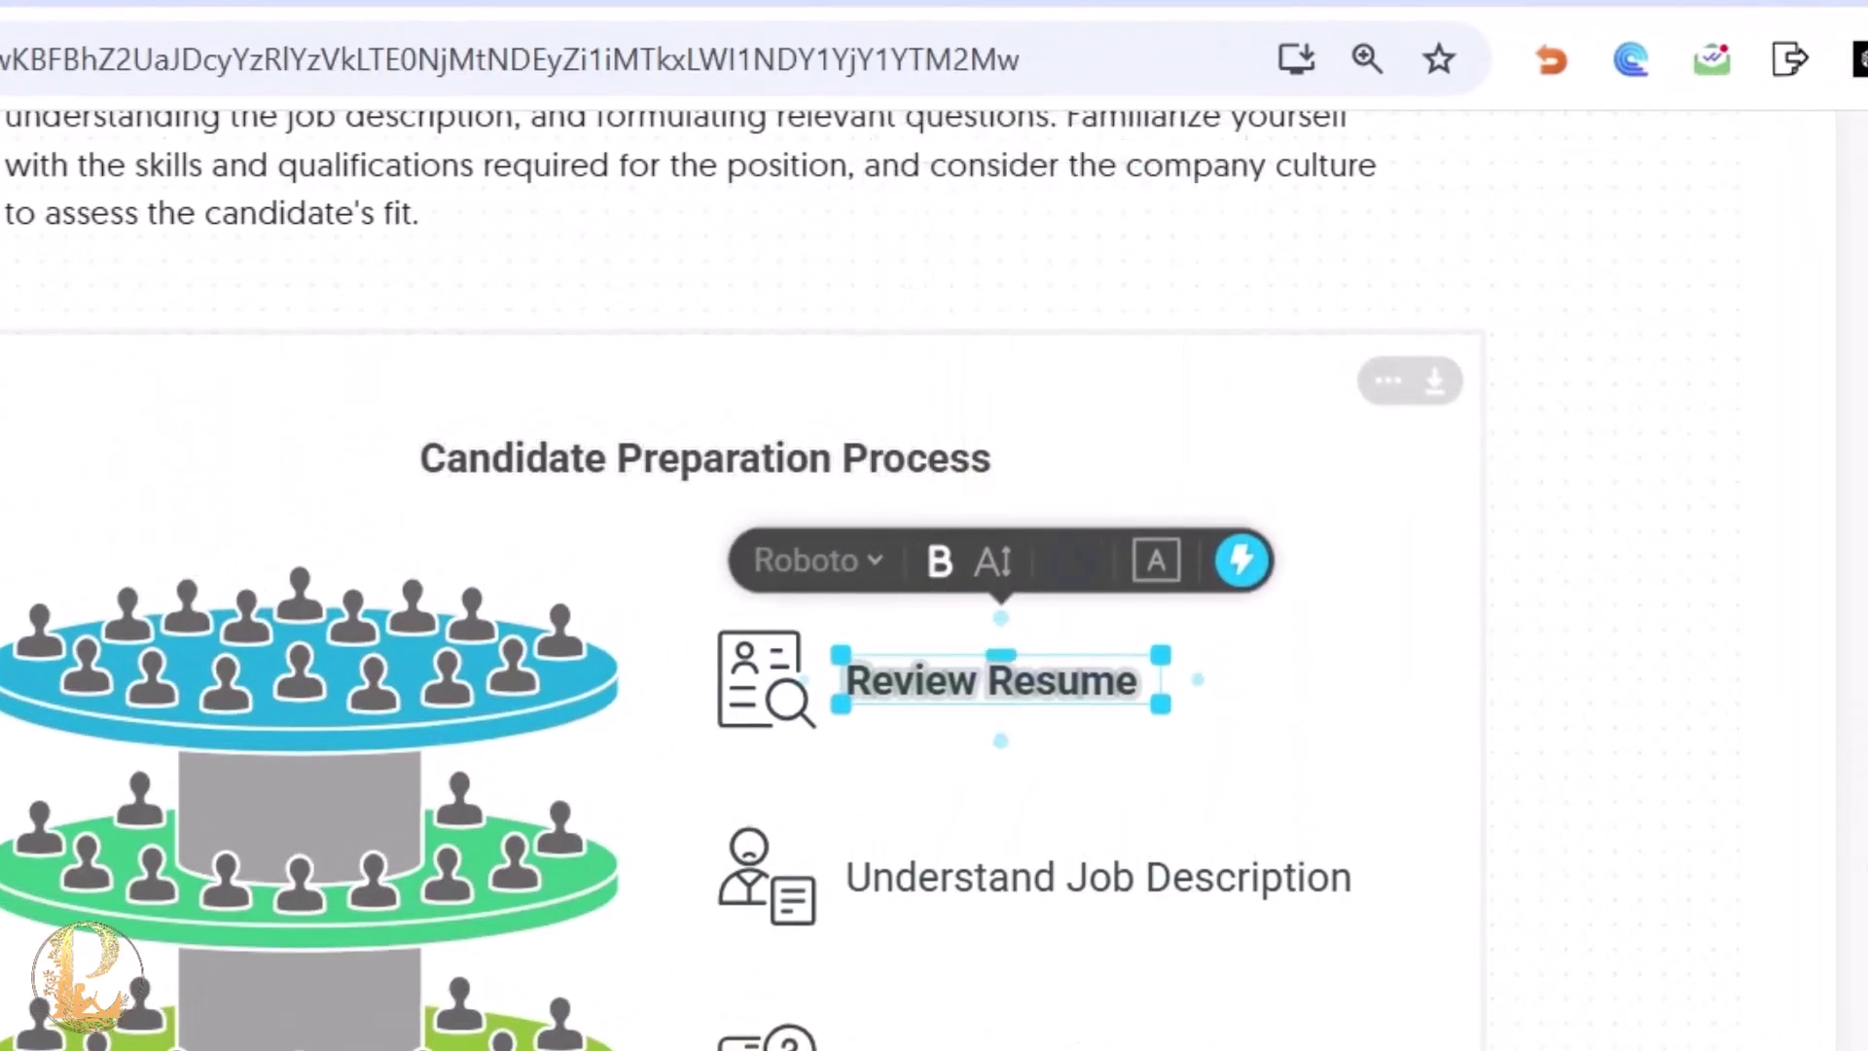
Try different frame shapes around the Review Resume label and settle on a rectangle with a solid grey fill.
{"action": "left_click", "coordinate": [1155, 561]}
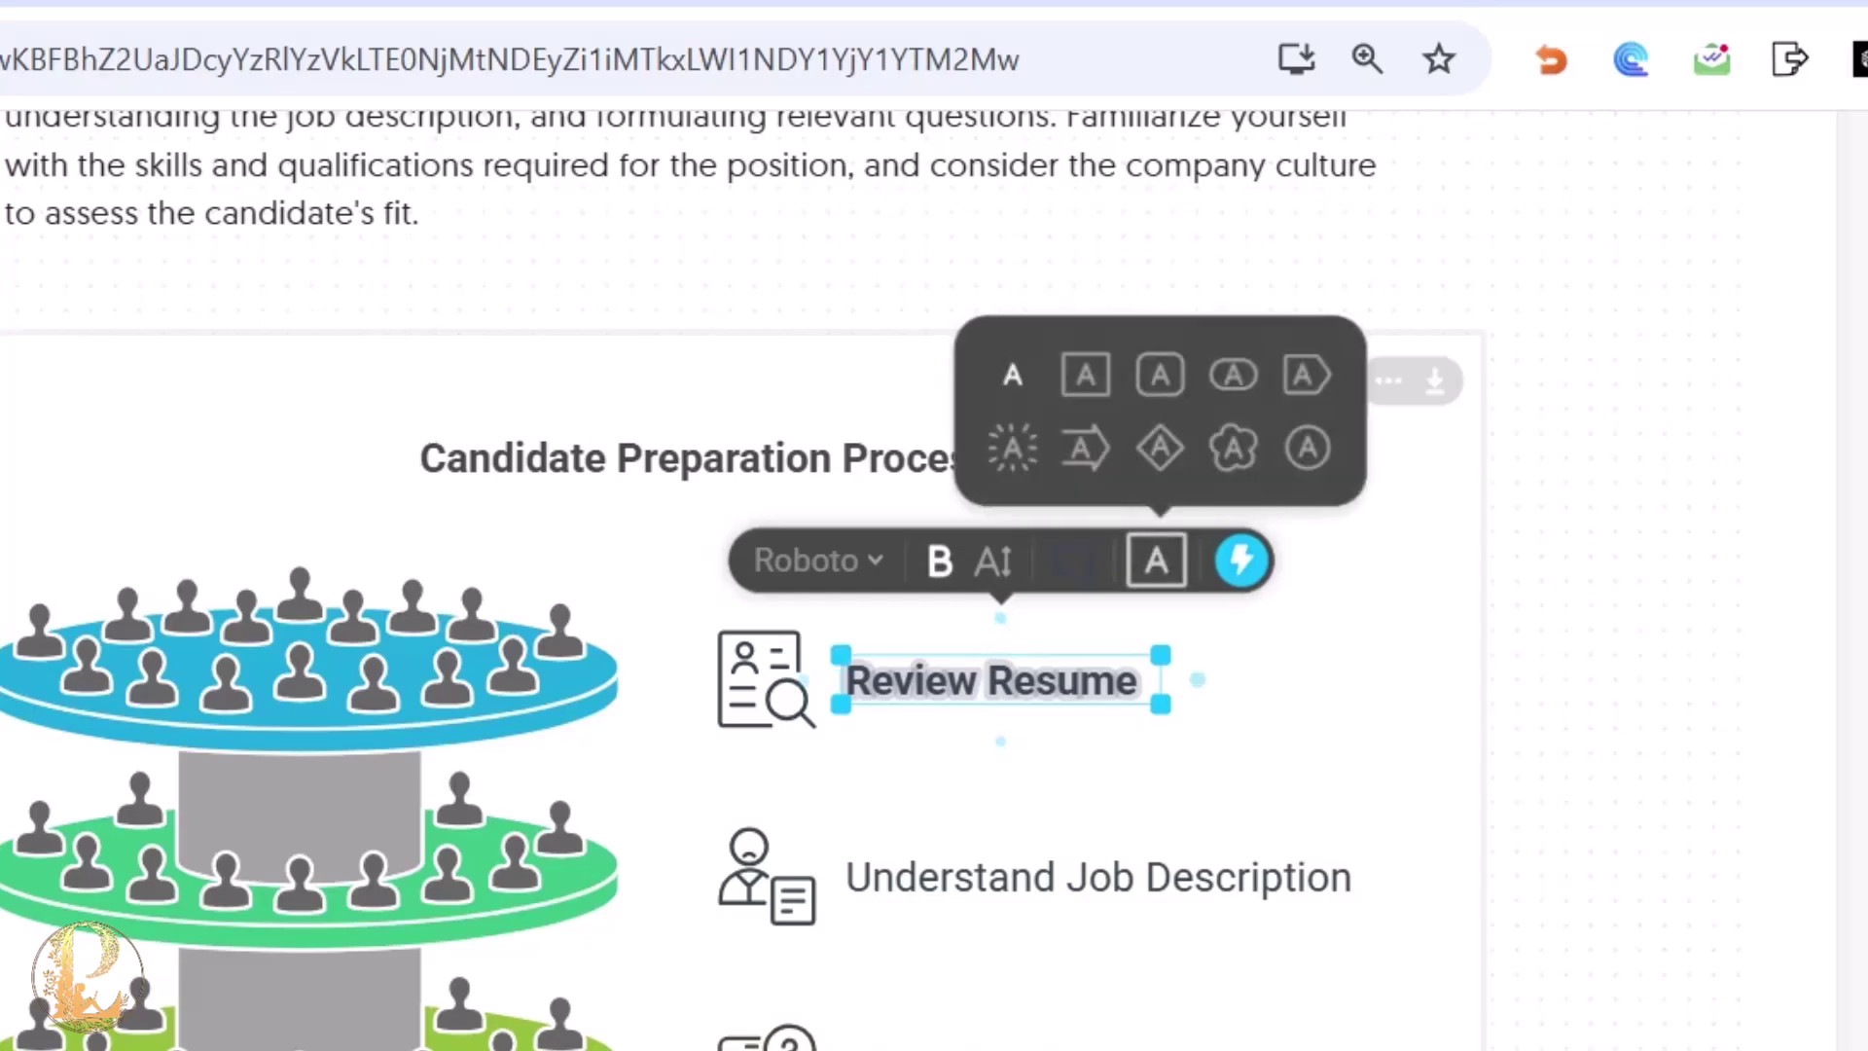
{"action": "left_click", "coordinate": [1159, 447]}
{"action": "left_click", "coordinate": [1234, 447]}
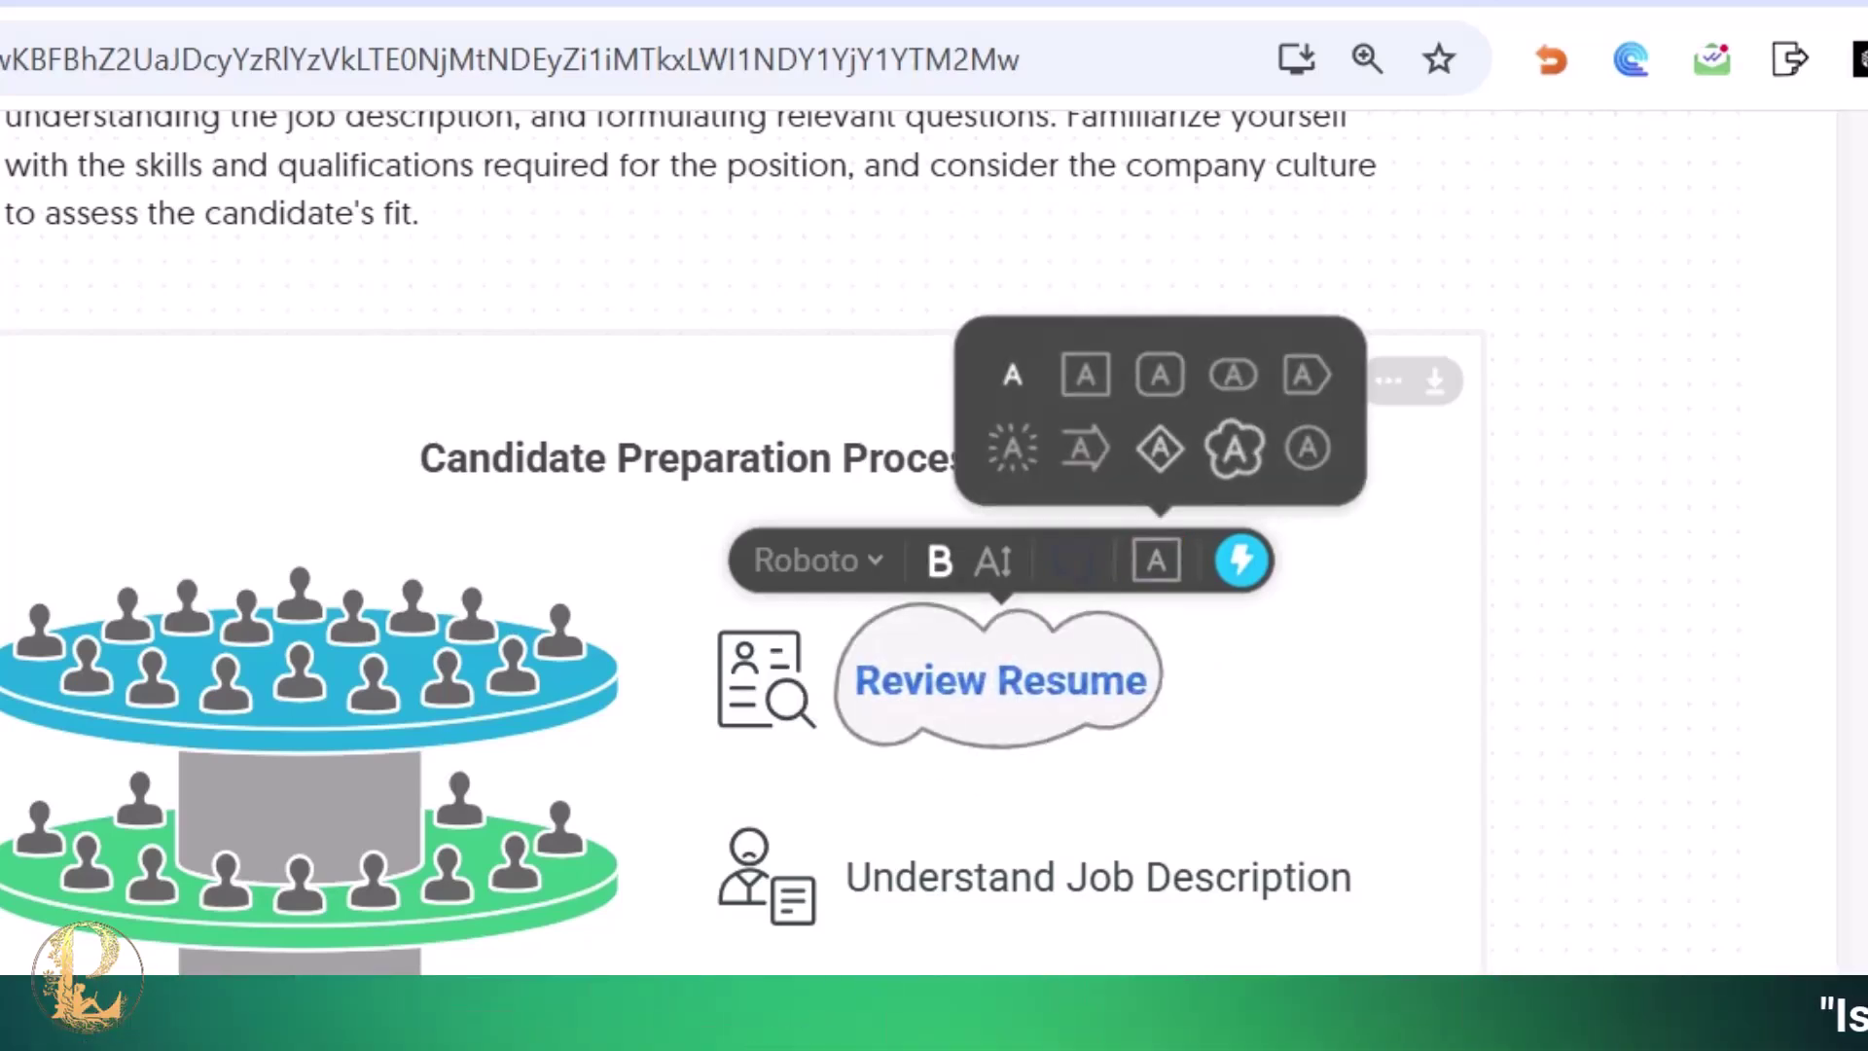
{"action": "left_click", "coordinate": [1307, 448]}
{"action": "left_click", "coordinate": [1306, 375]}
{"action": "left_click", "coordinate": [1234, 374]}
{"action": "left_click", "coordinate": [1159, 375]}
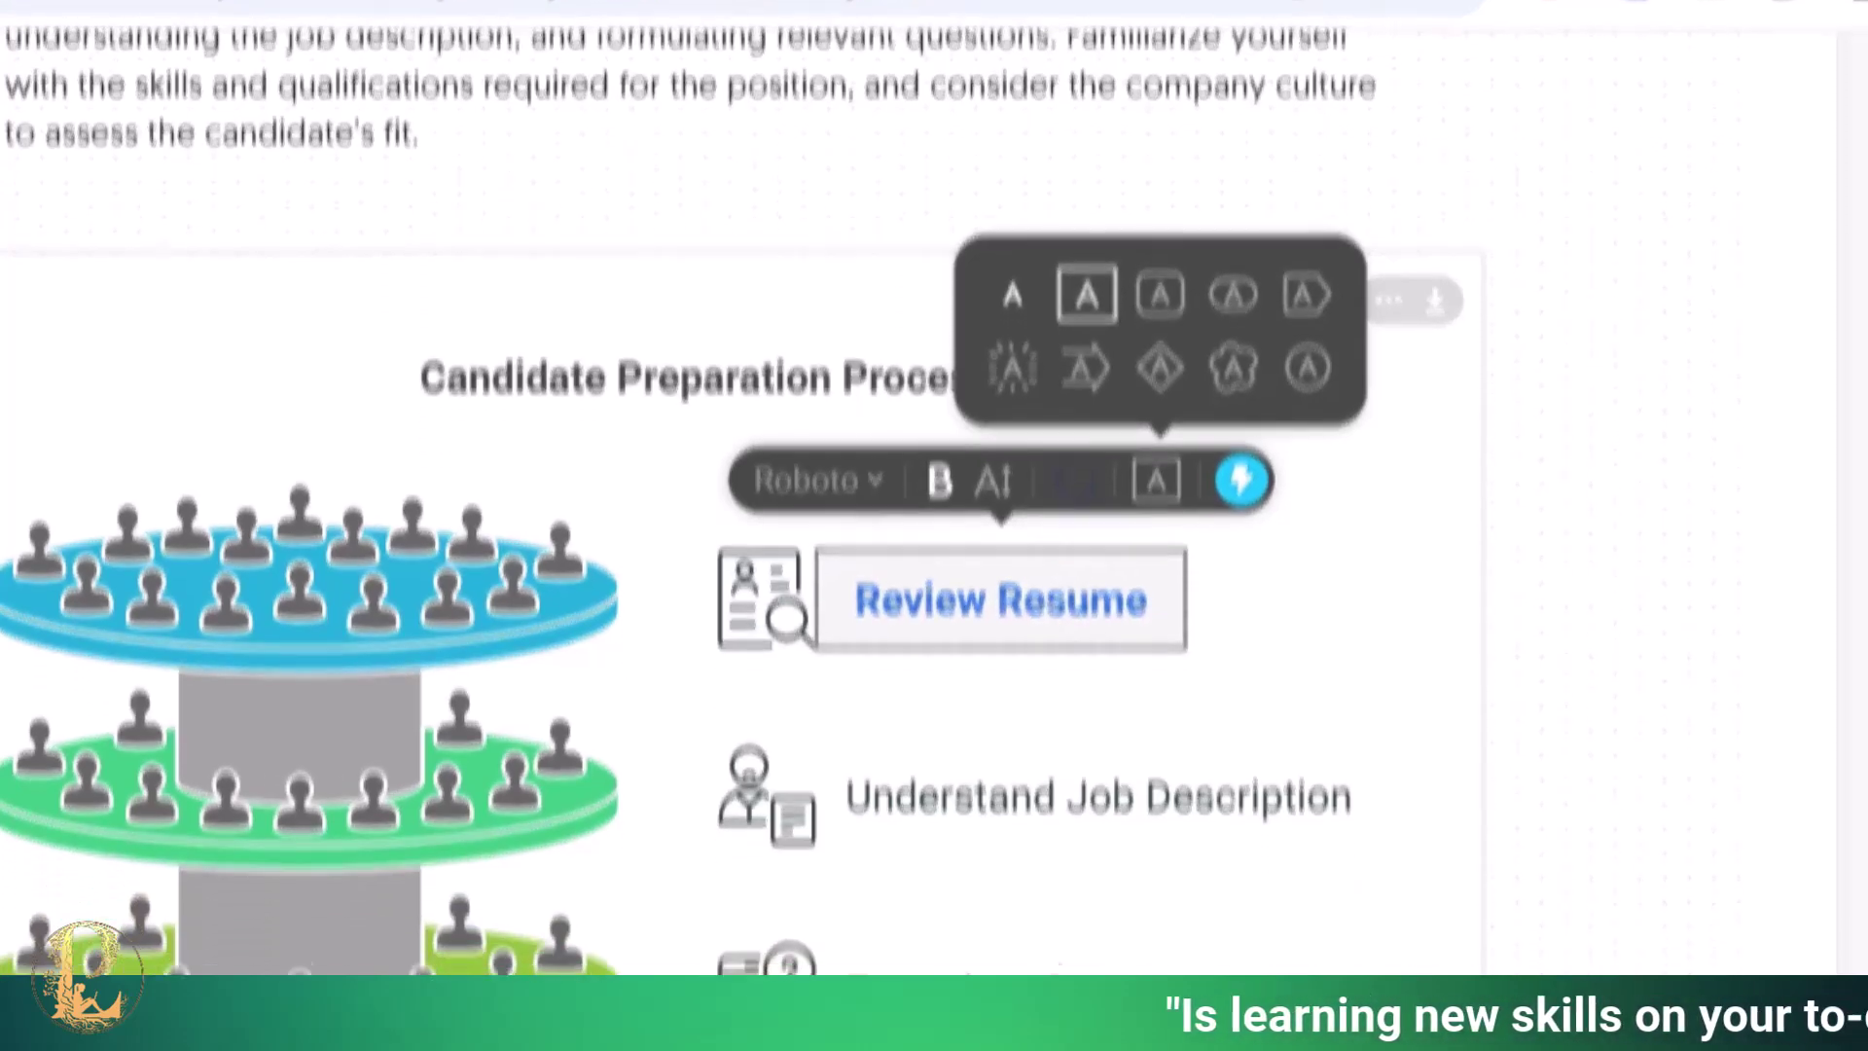
{"action": "left_click", "coordinate": [1086, 374]}
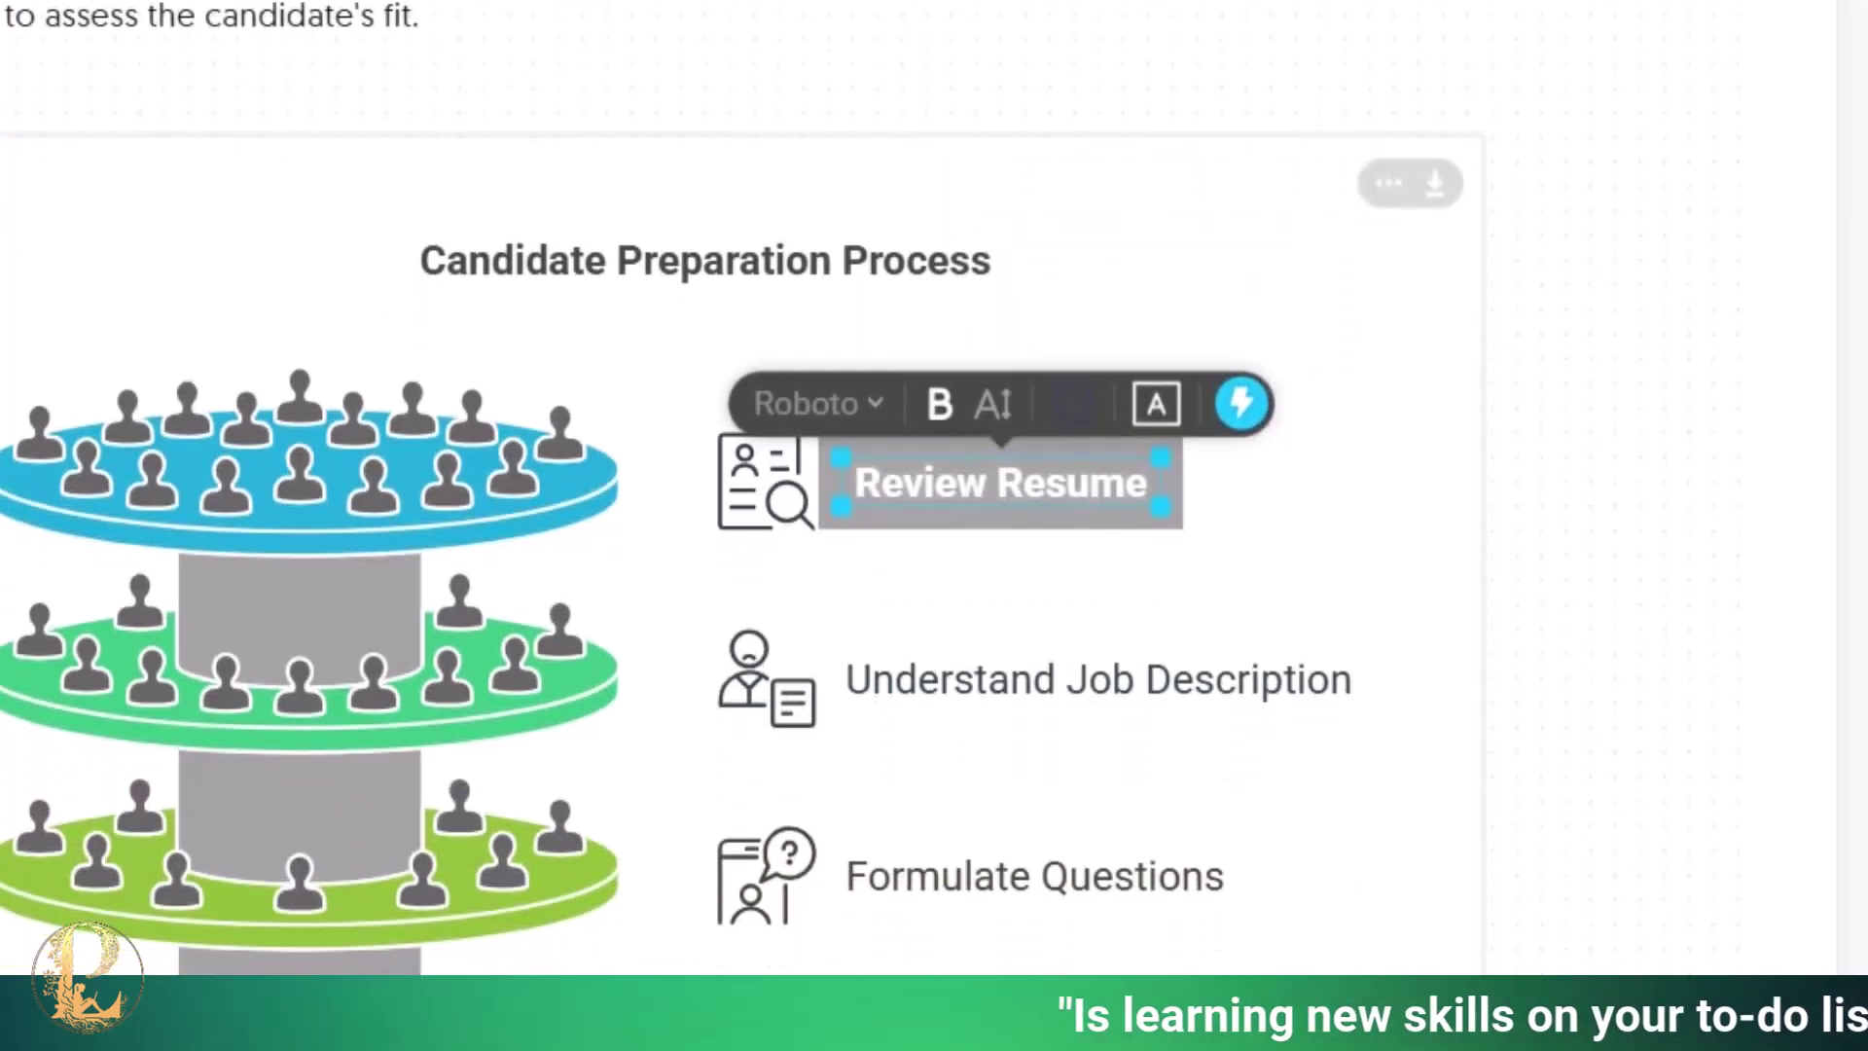
{"action": "mouse_move", "coordinate": [1000, 480]}
{"action": "left_mouse_down"}
{"action": "mouse_move", "coordinate": [1234, 481]}
{"action": "mouse_move", "coordinate": [1001, 479]}
{"action": "mouse_move", "coordinate": [1005, 383]}
{"action": "mouse_move", "coordinate": [976, 450]}
{"action": "mouse_move", "coordinate": [1000, 481]}
{"action": "left_mouse_up"}
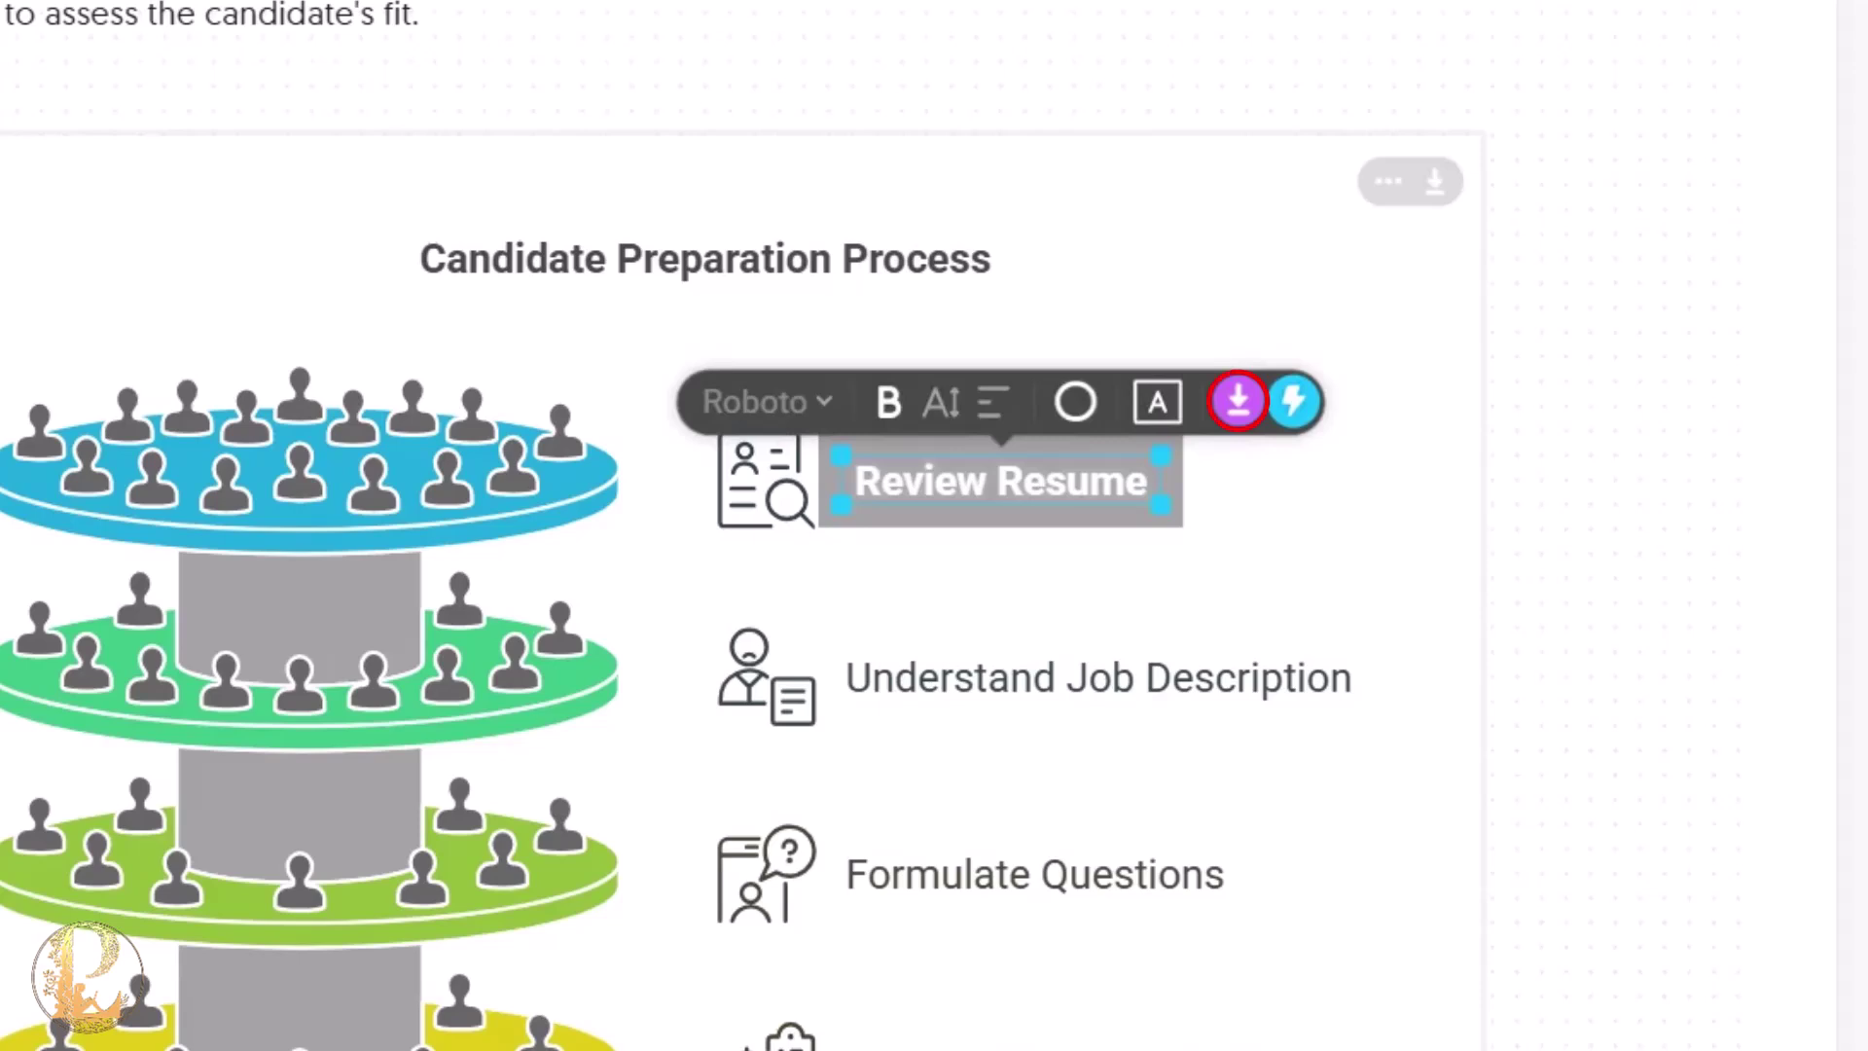
Look at the export formats and the suggested icons offered for the Review Resume label.
{"action": "left_click", "coordinate": [1237, 400]}
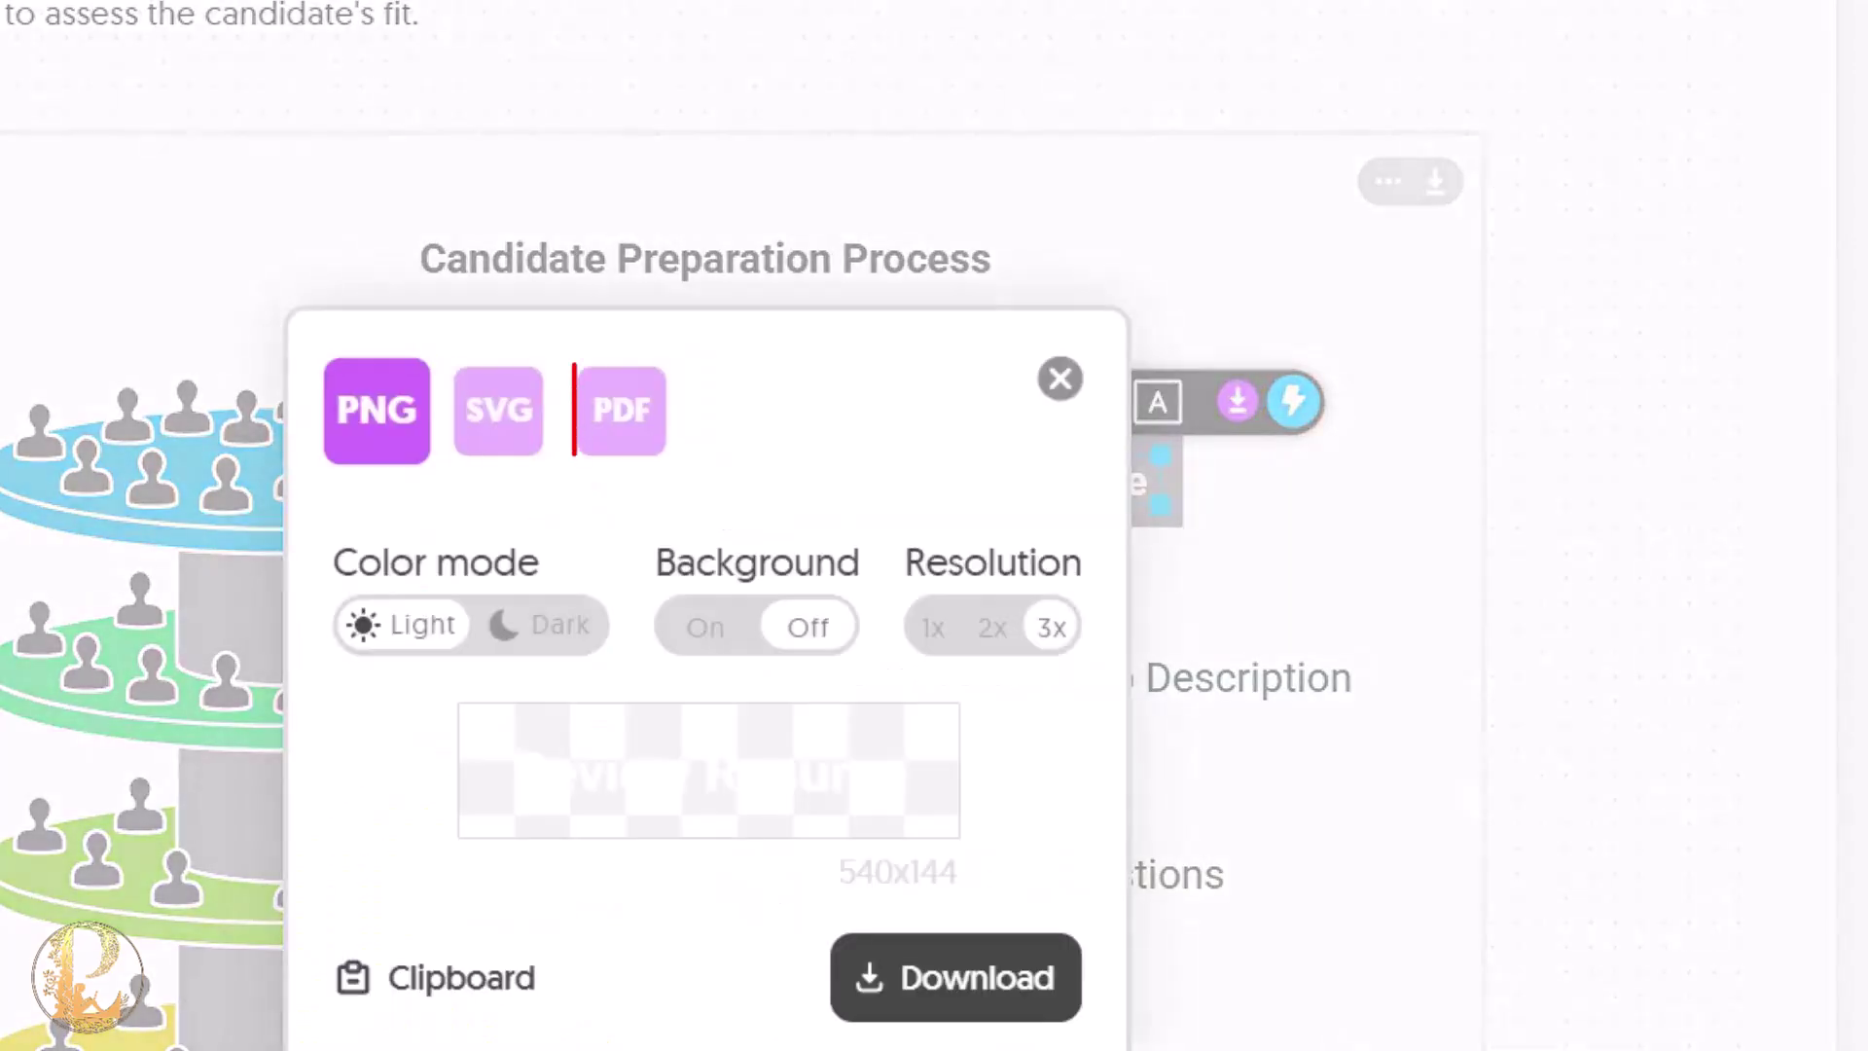
{"action": "key", "text": "Escape"}
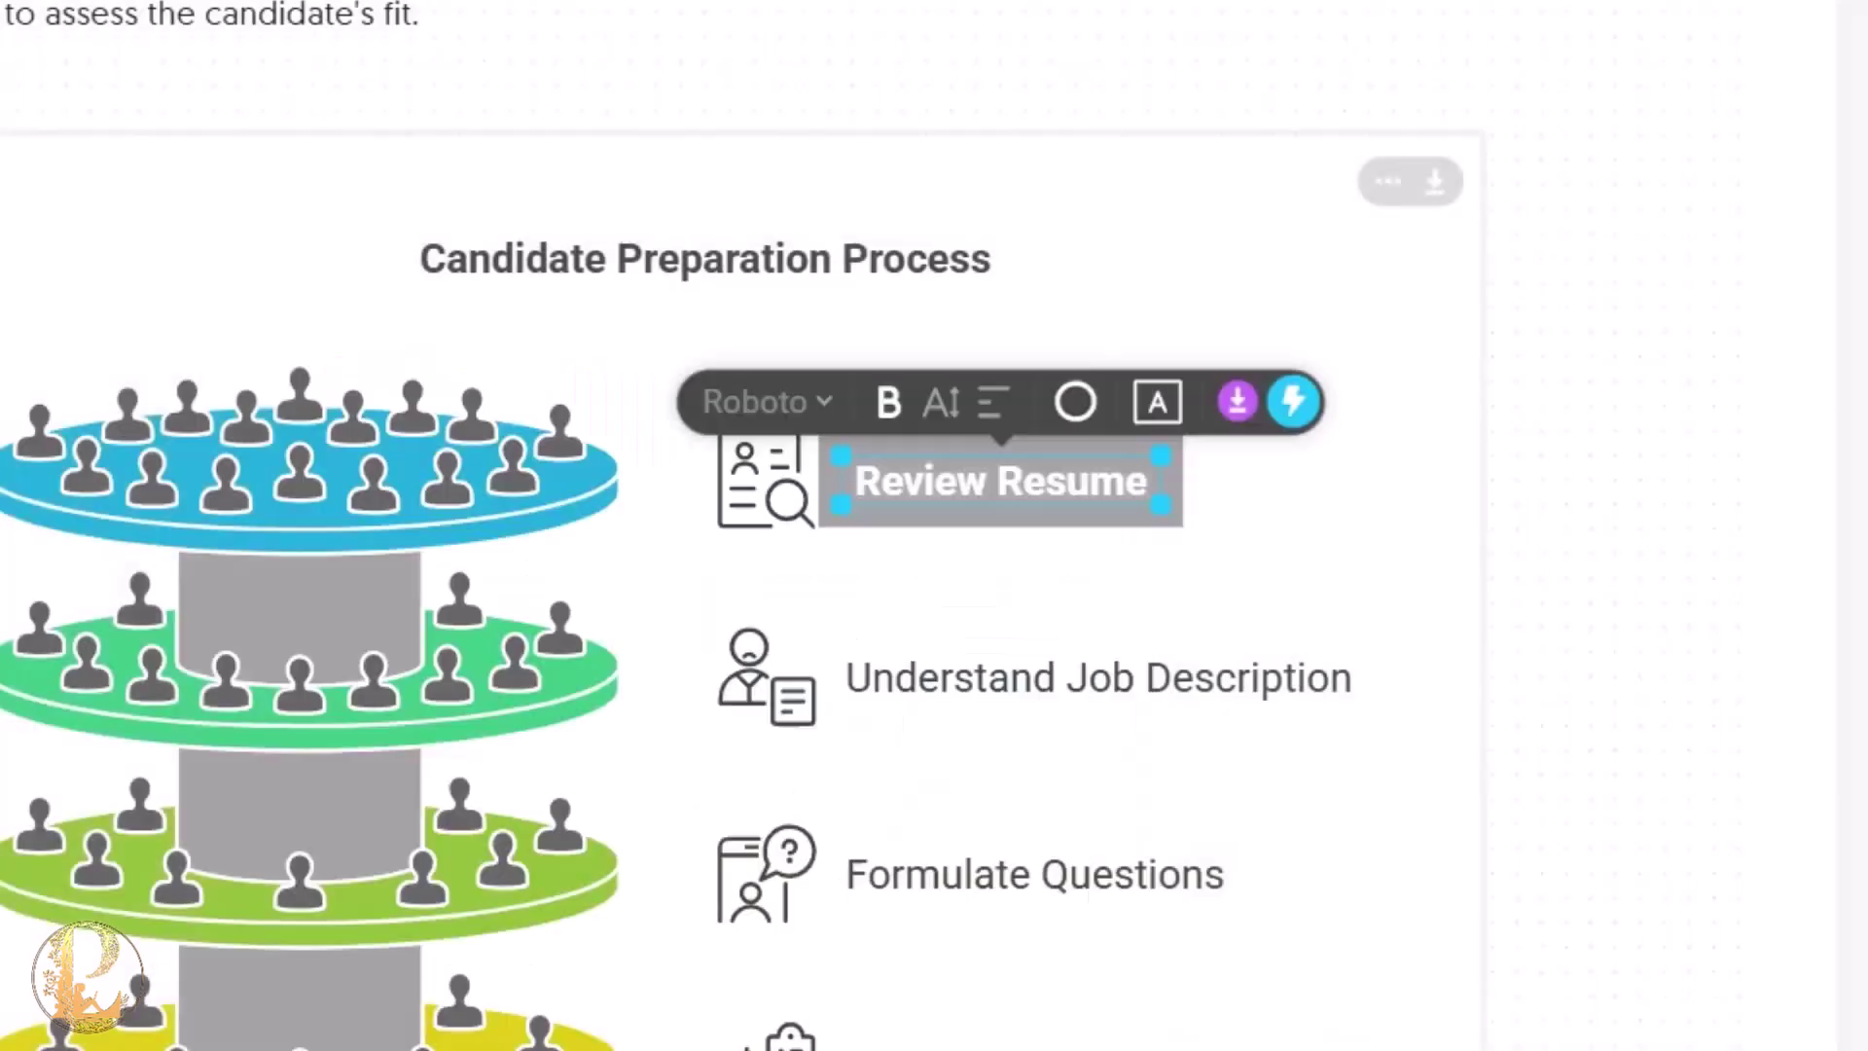
{"action": "left_click", "coordinate": [1293, 400]}
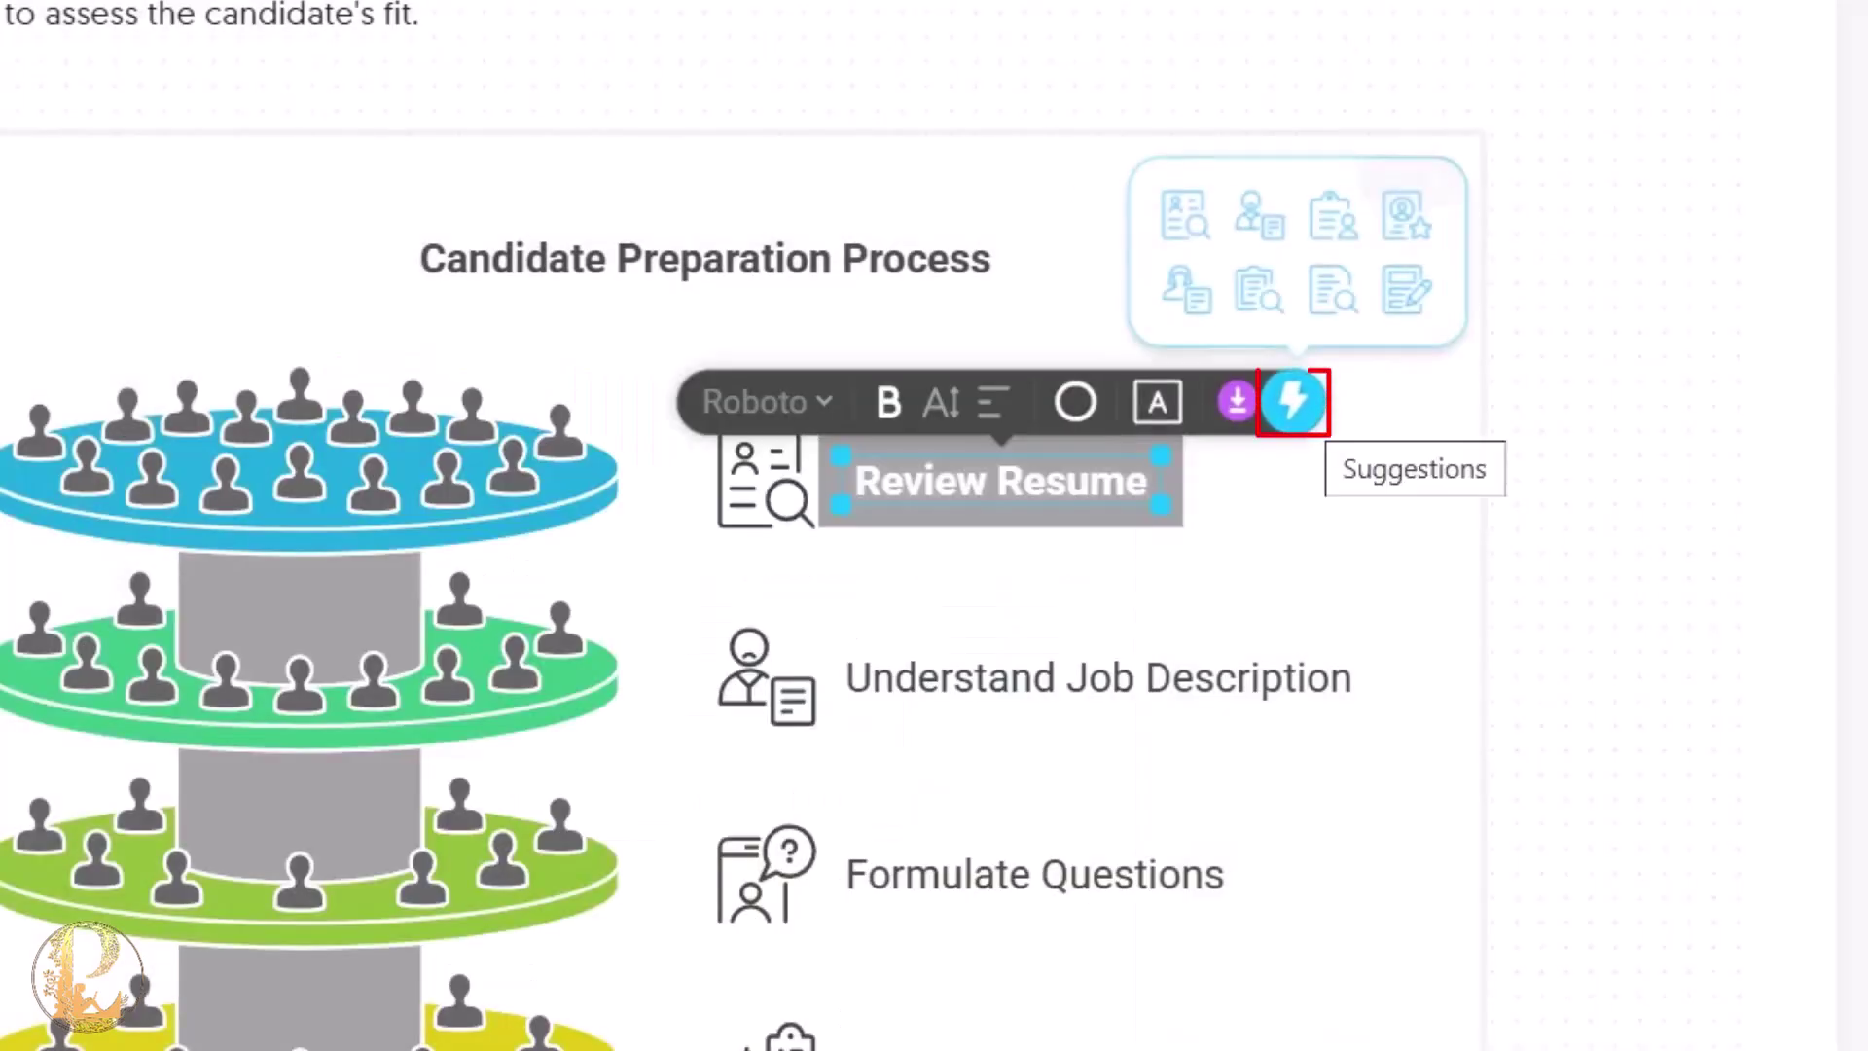
{"action": "key", "text": "Escape"}
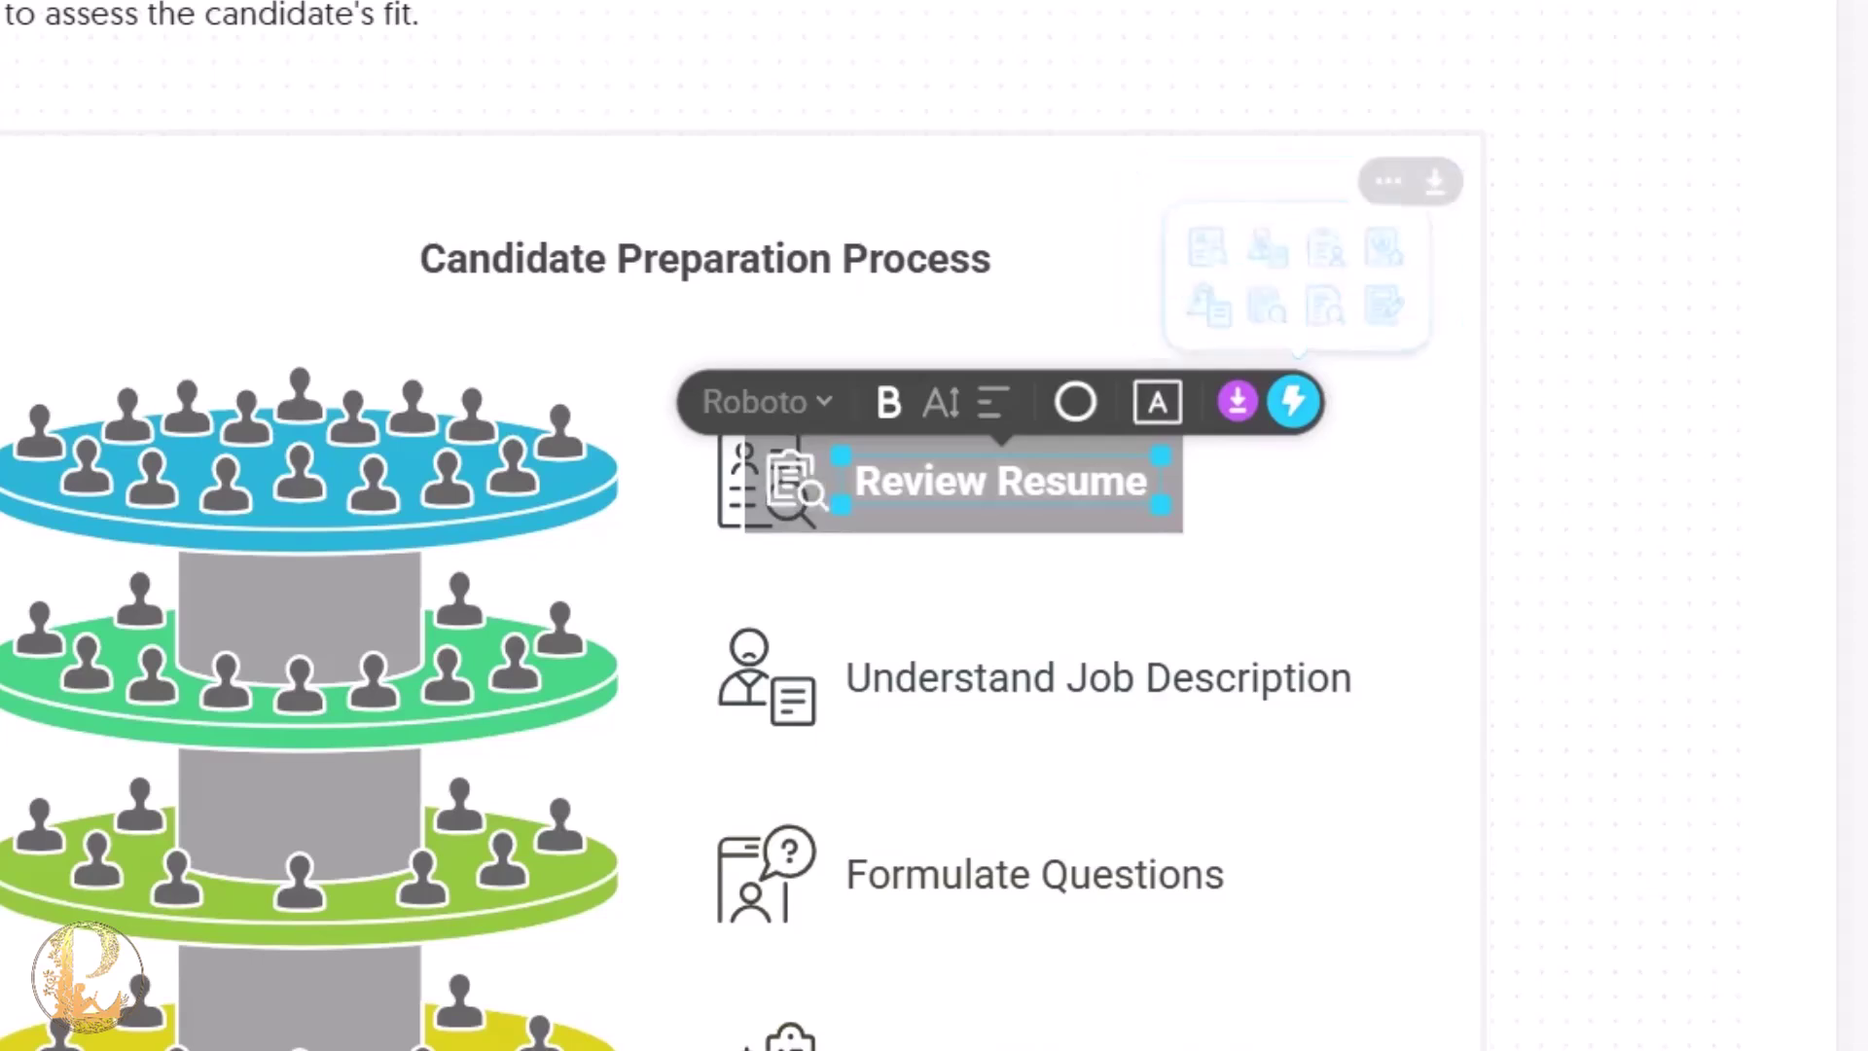
Examine the line style, thickness and colour options of the icon beside Review Resume and preview its suggested replacement icons.
{"action": "left_click", "coordinate": [764, 478]}
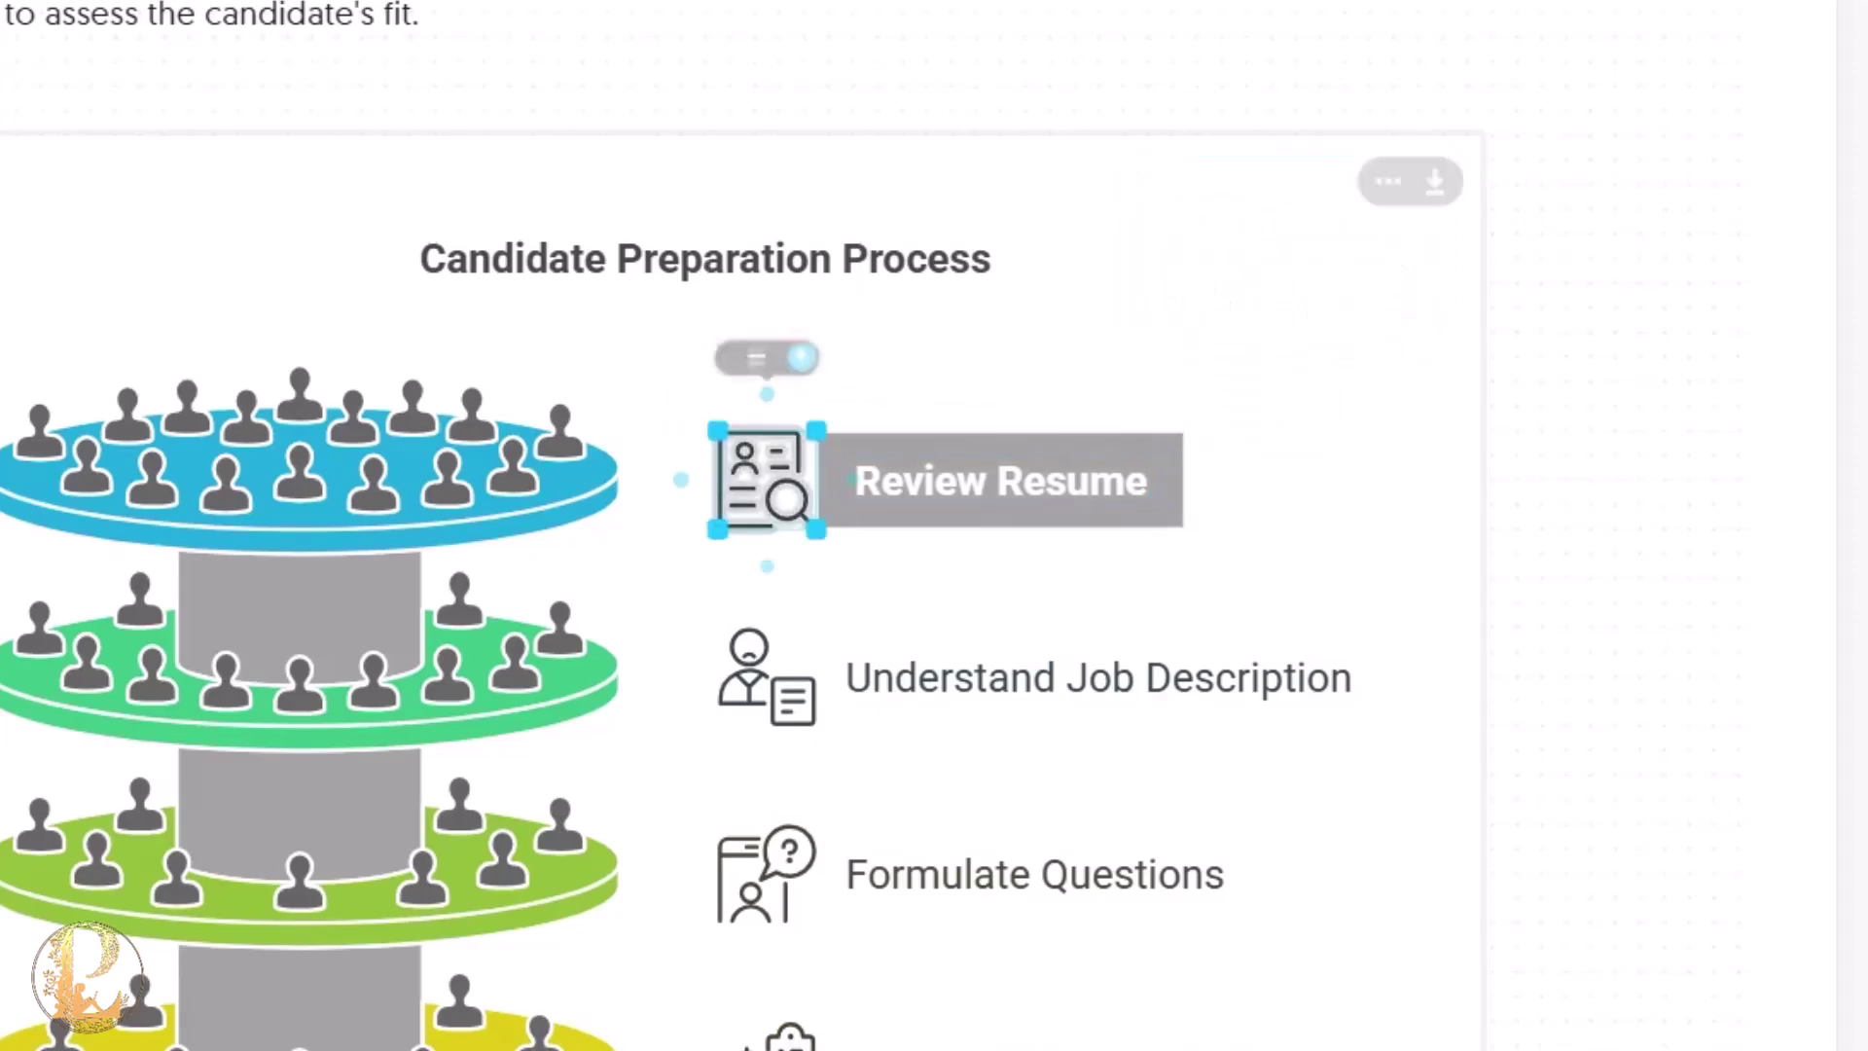
{"action": "left_click", "coordinate": [747, 337]}
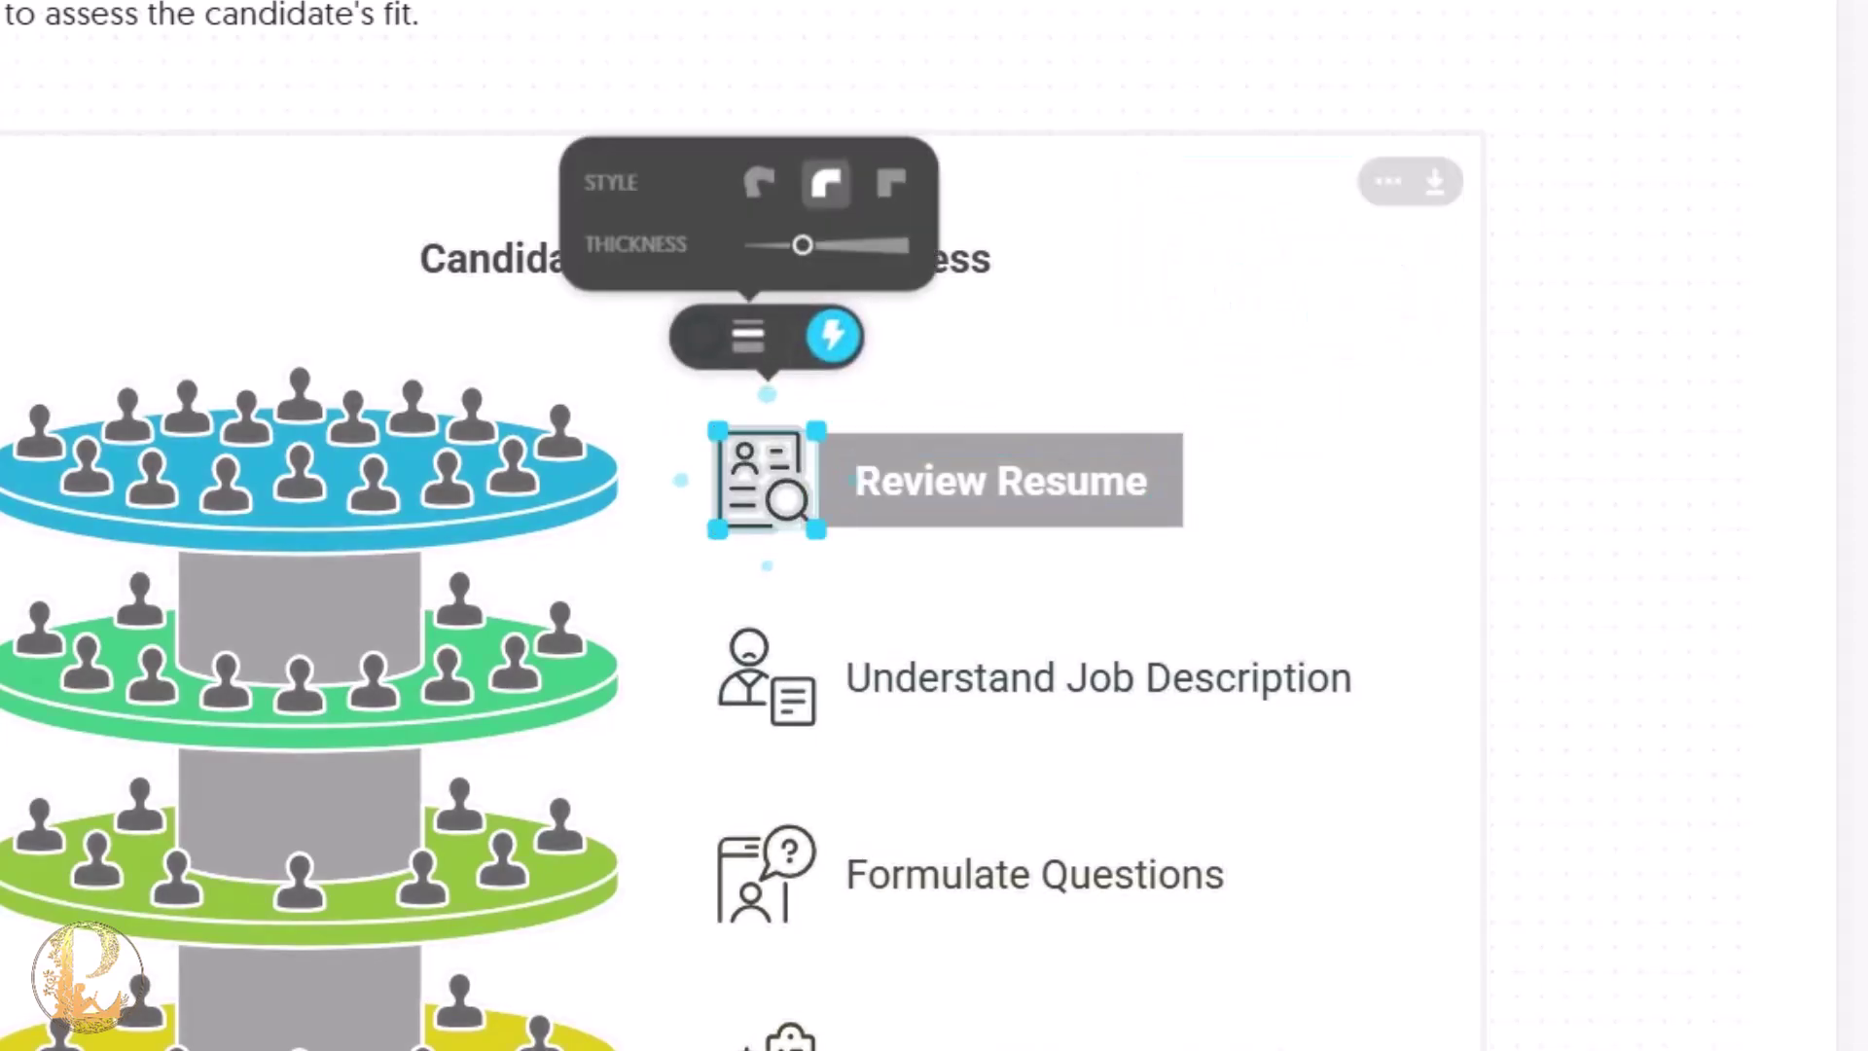
{"action": "left_click", "coordinate": [700, 336]}
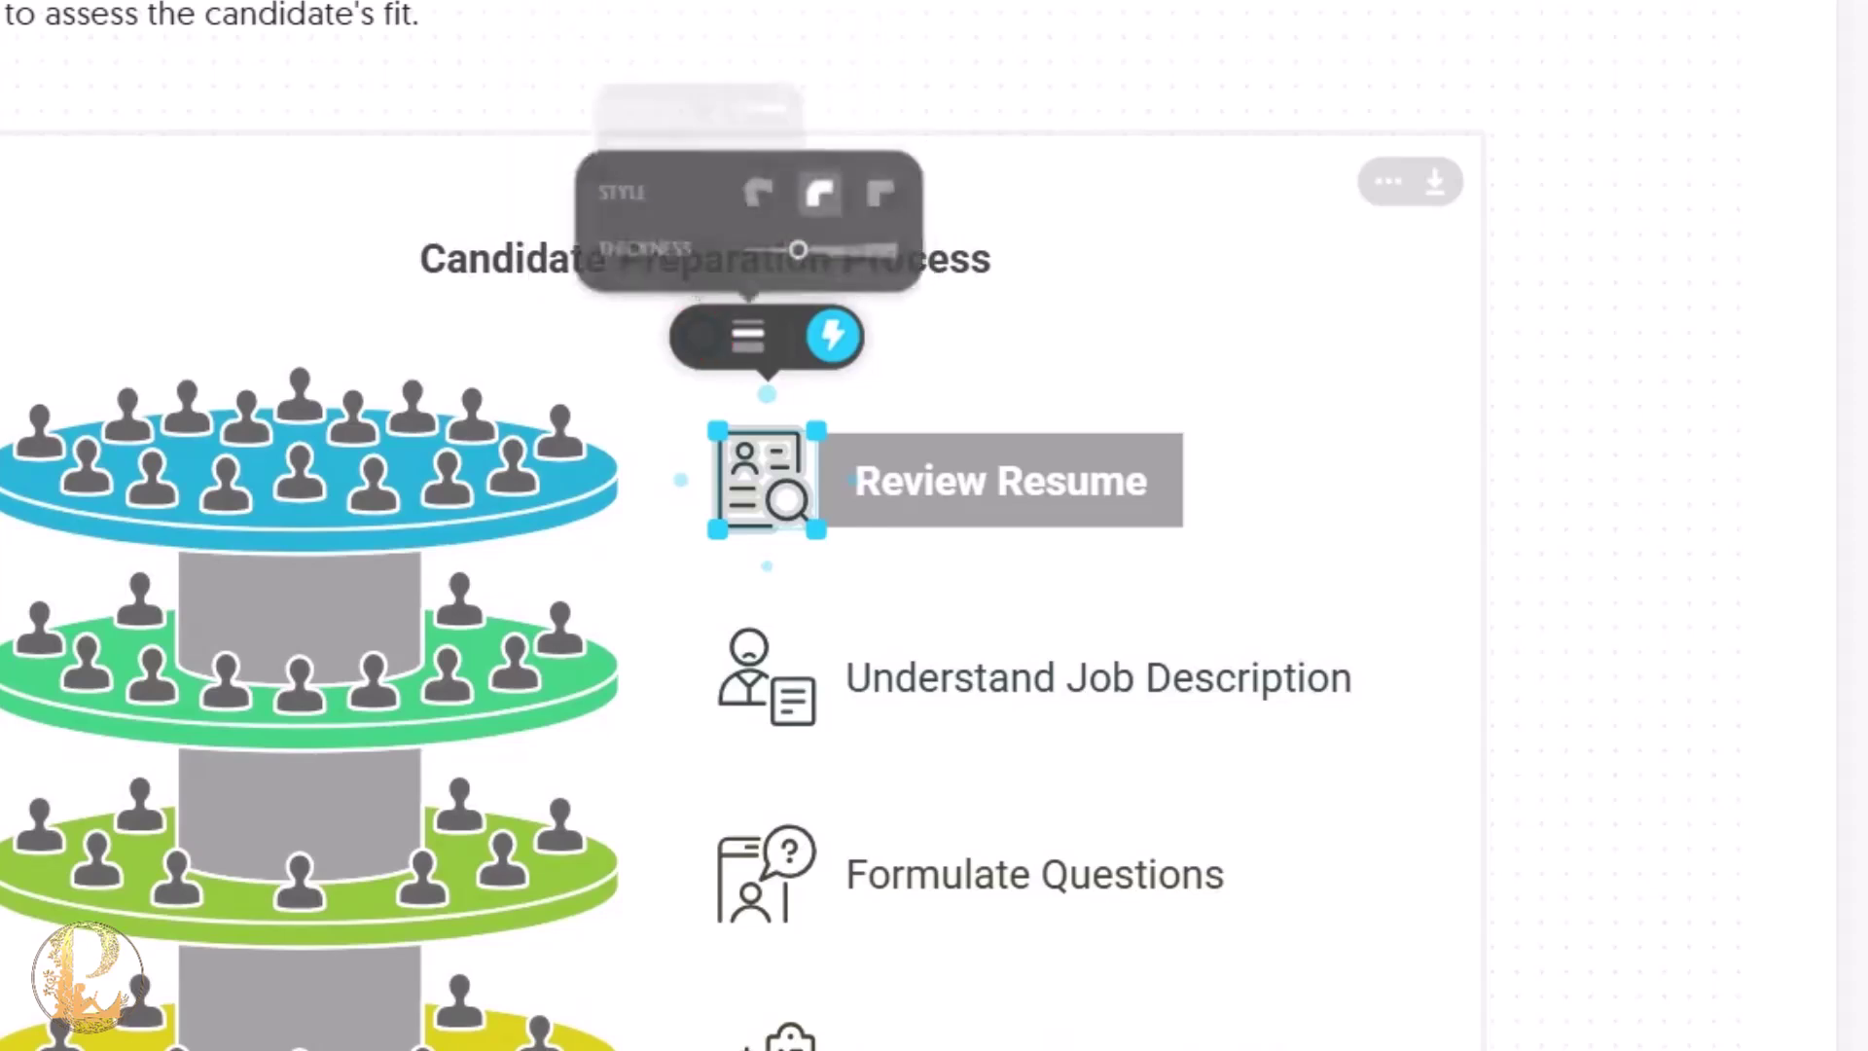
{"action": "left_click", "coordinate": [832, 336]}
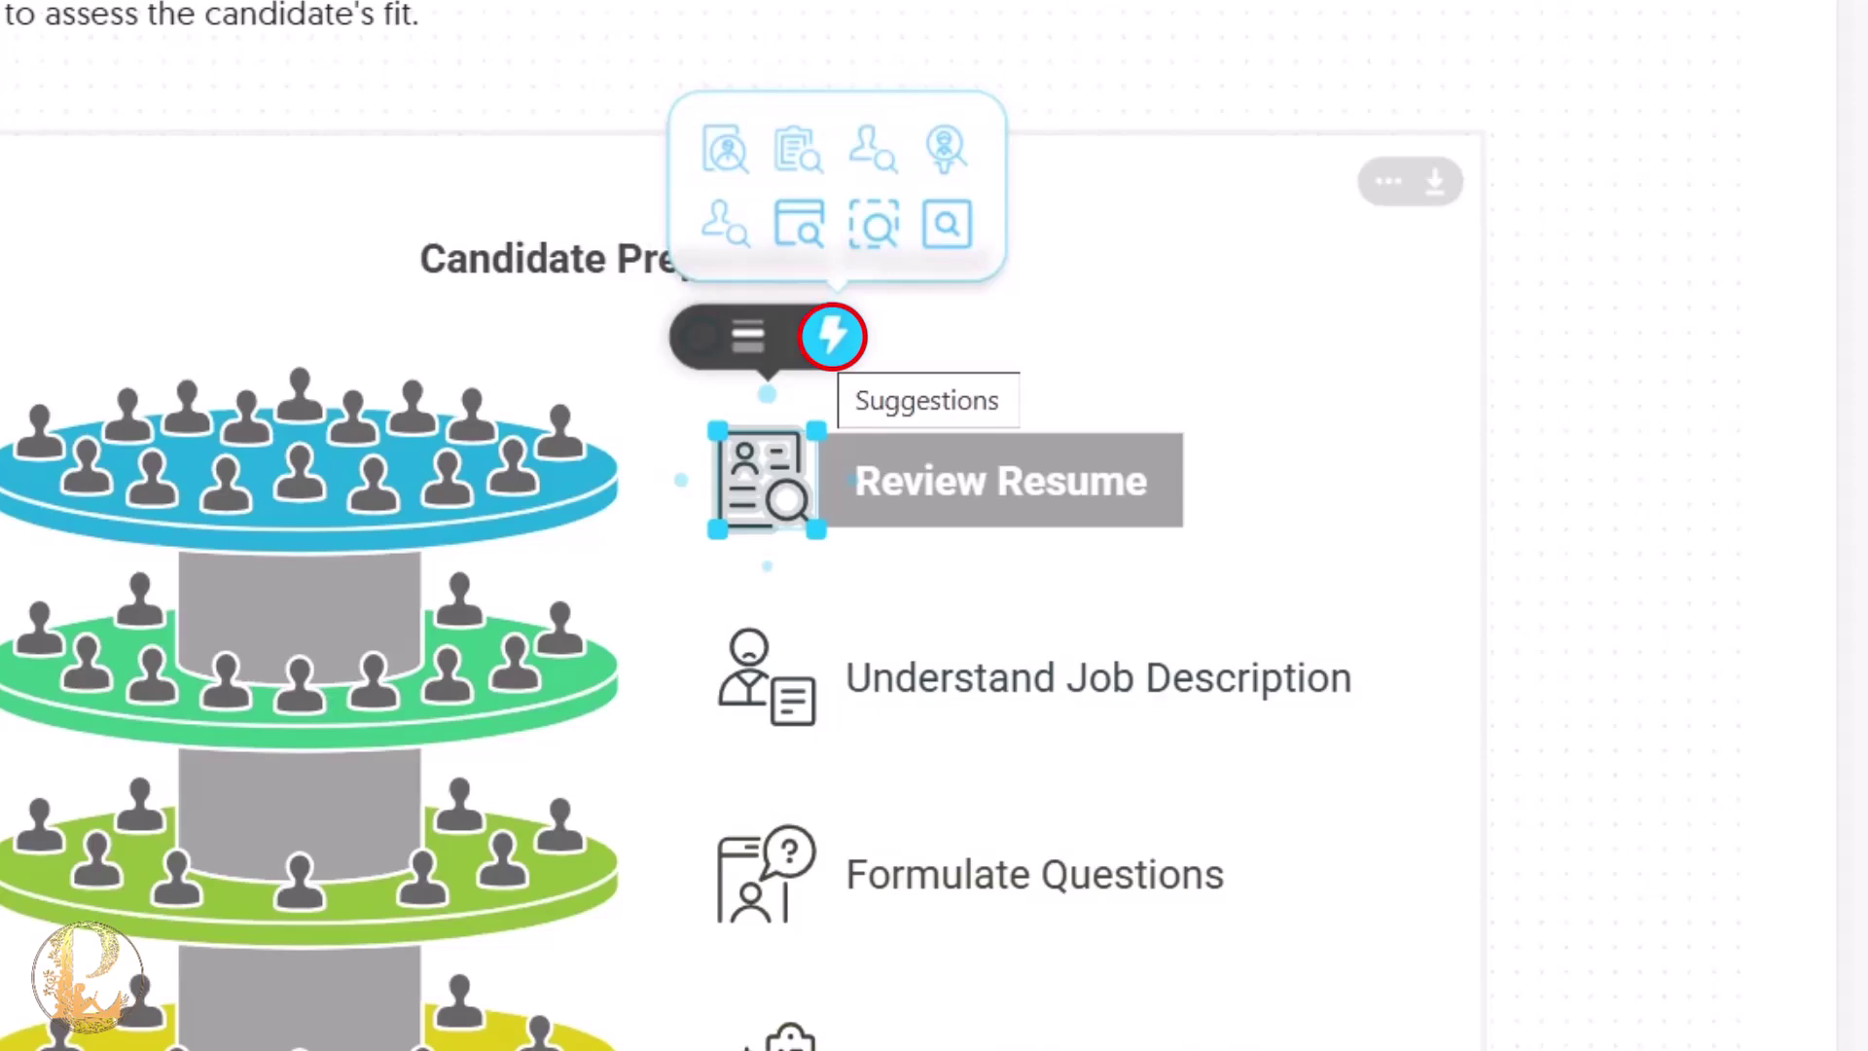
{"action": "left_click", "coordinate": [798, 149]}
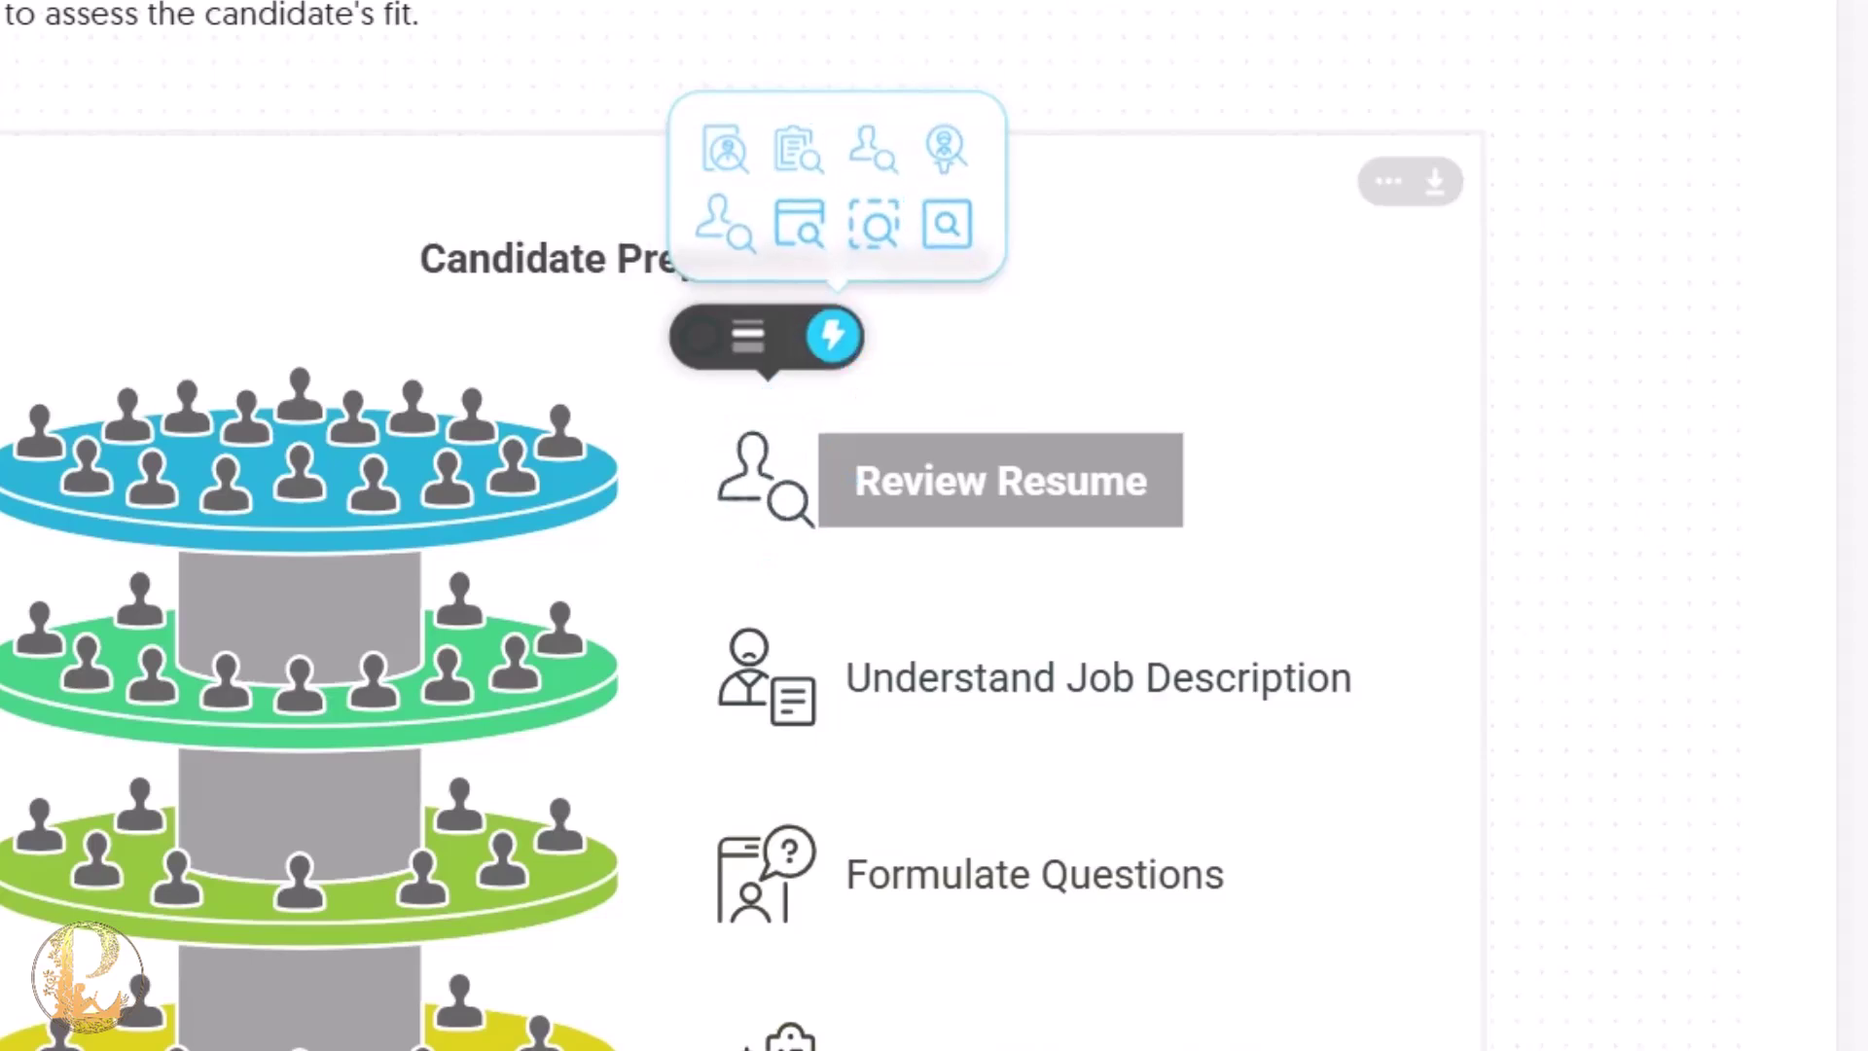
{"action": "left_click", "coordinate": [725, 149]}
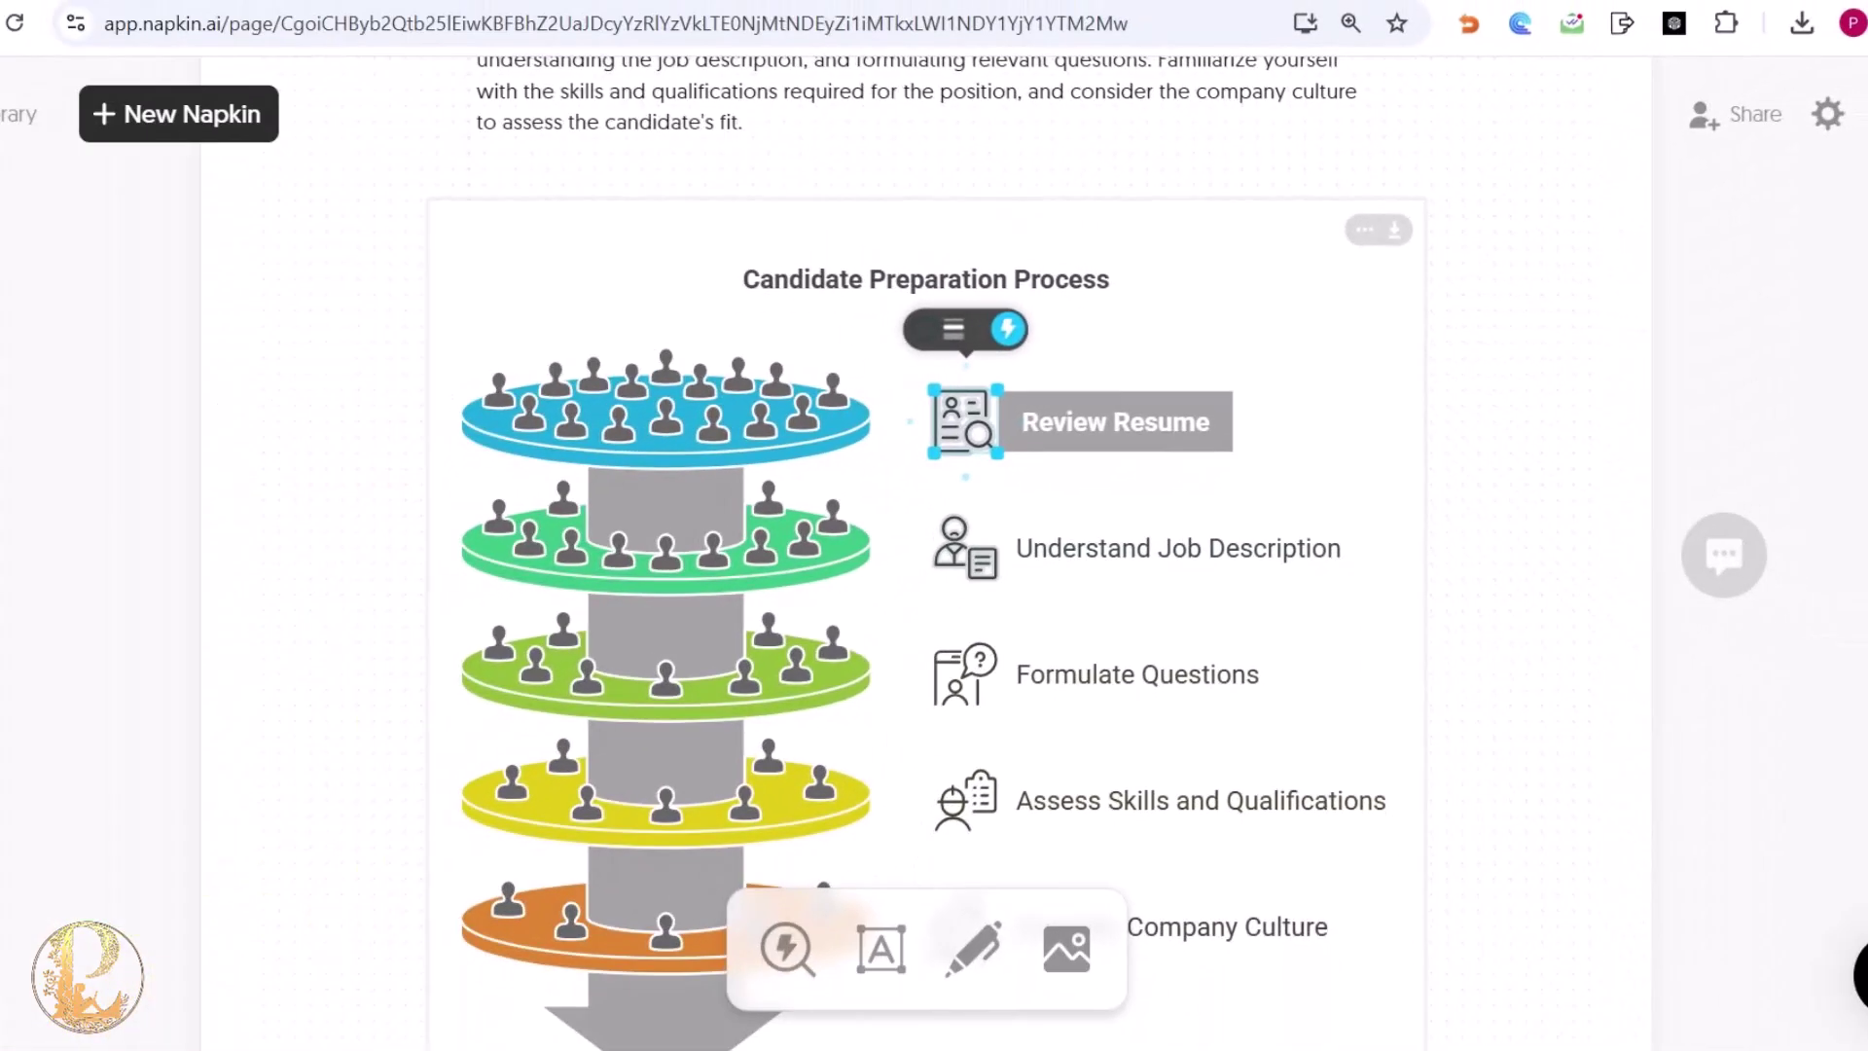
{"action": "key", "text": "Escape"}
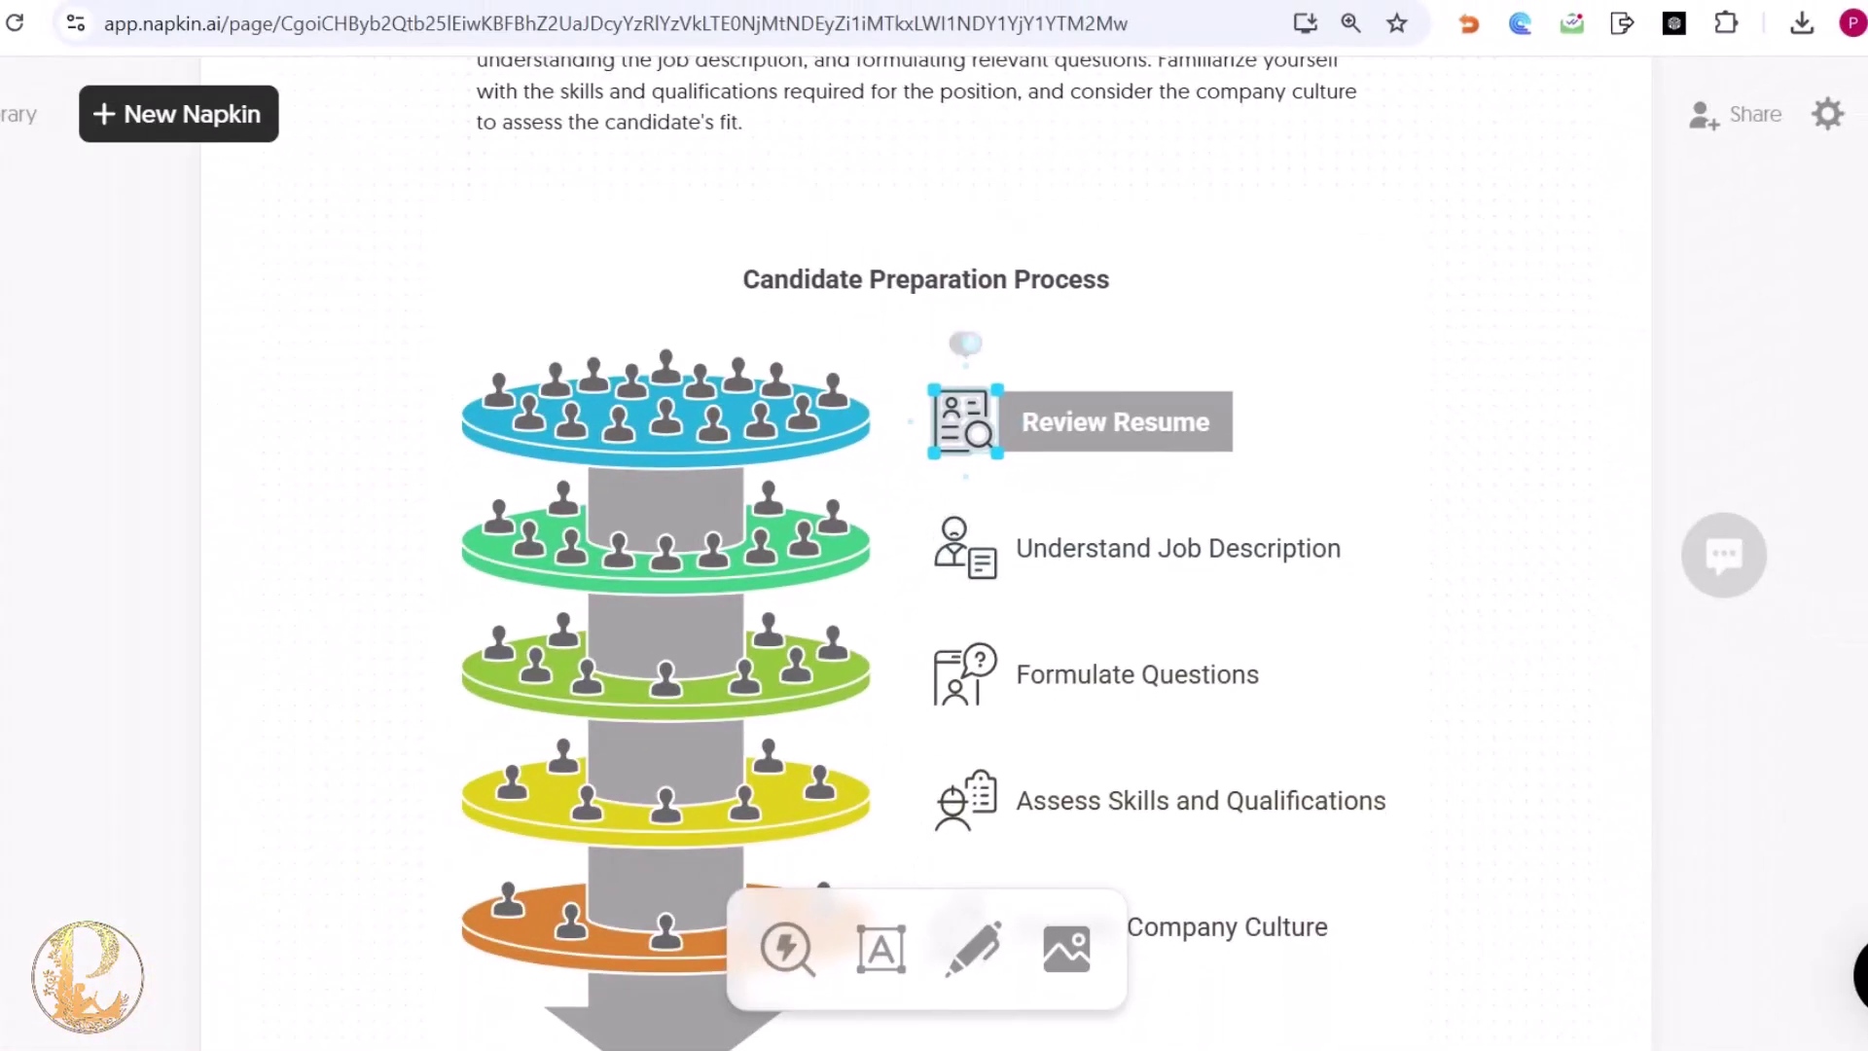
Recolour the grey central arrow of the Candidate Preparation Process funnel light blue.
{"action": "left_click", "coordinate": [665, 506]}
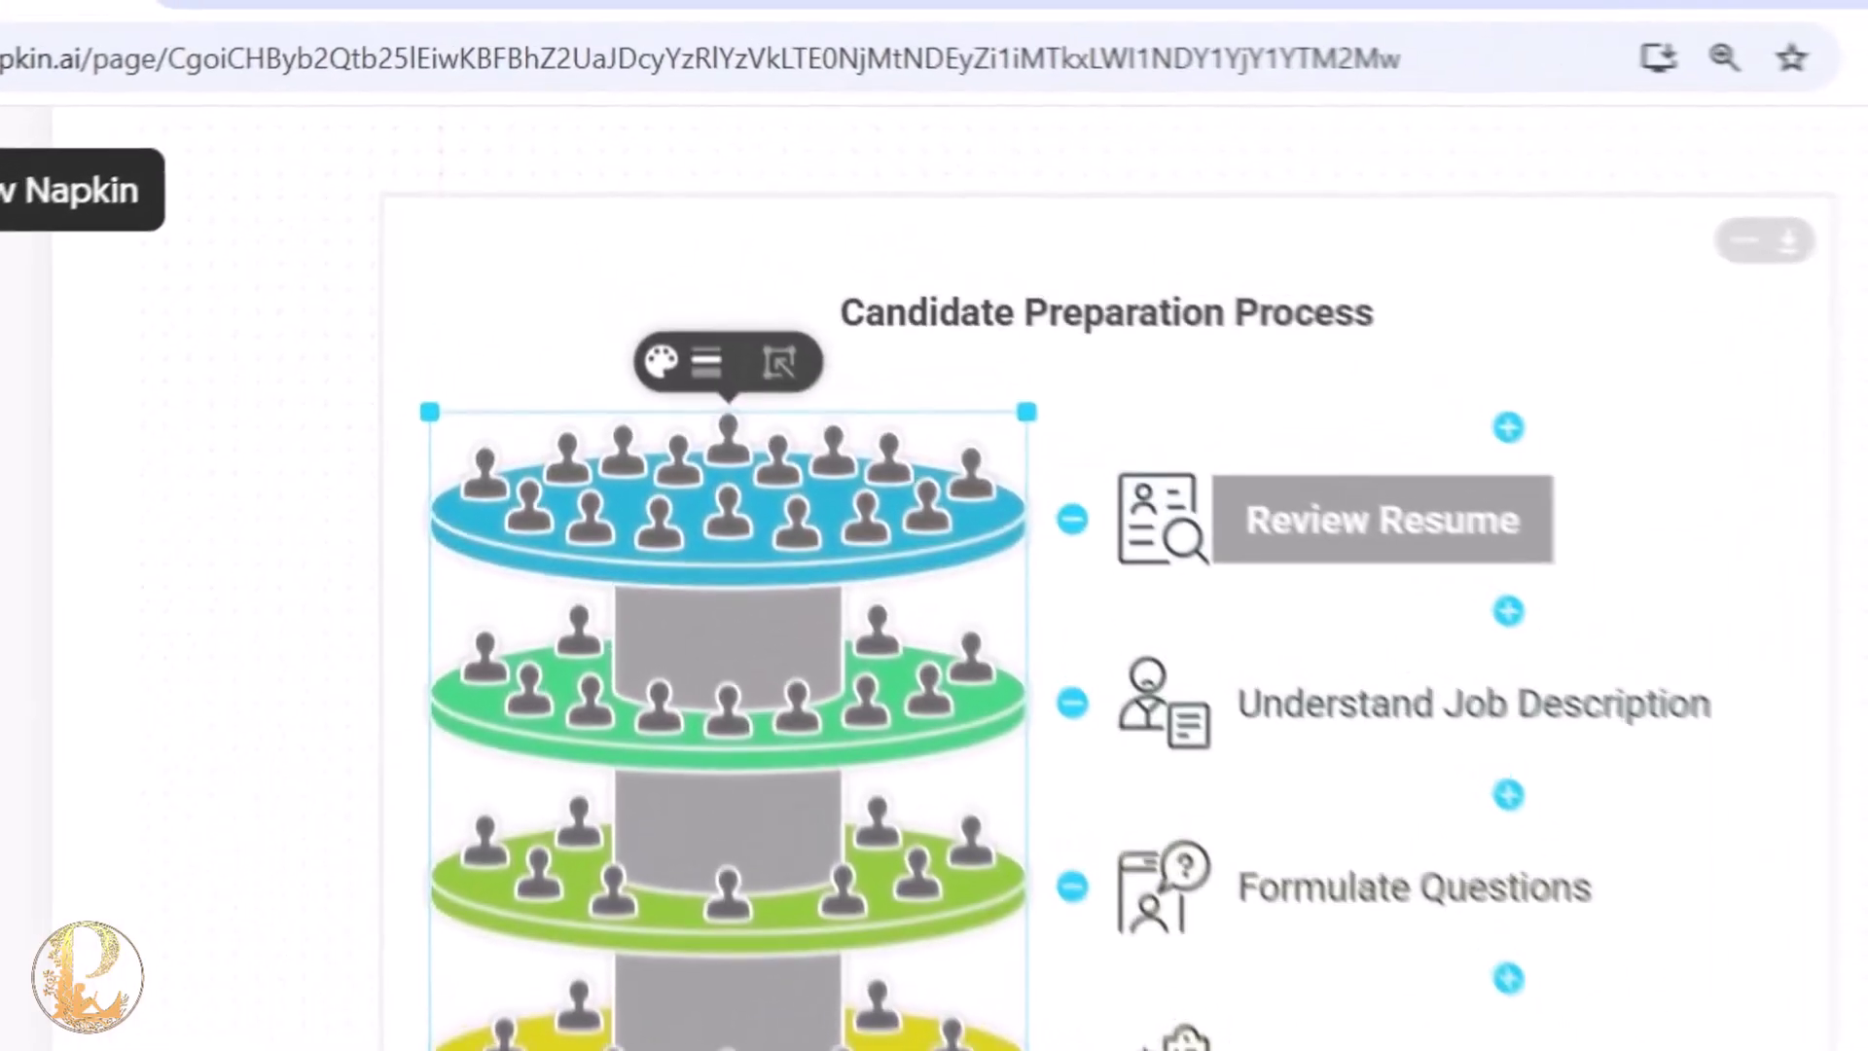
{"action": "left_click", "coordinate": [620, 273]}
{"action": "left_click", "coordinate": [662, 191]}
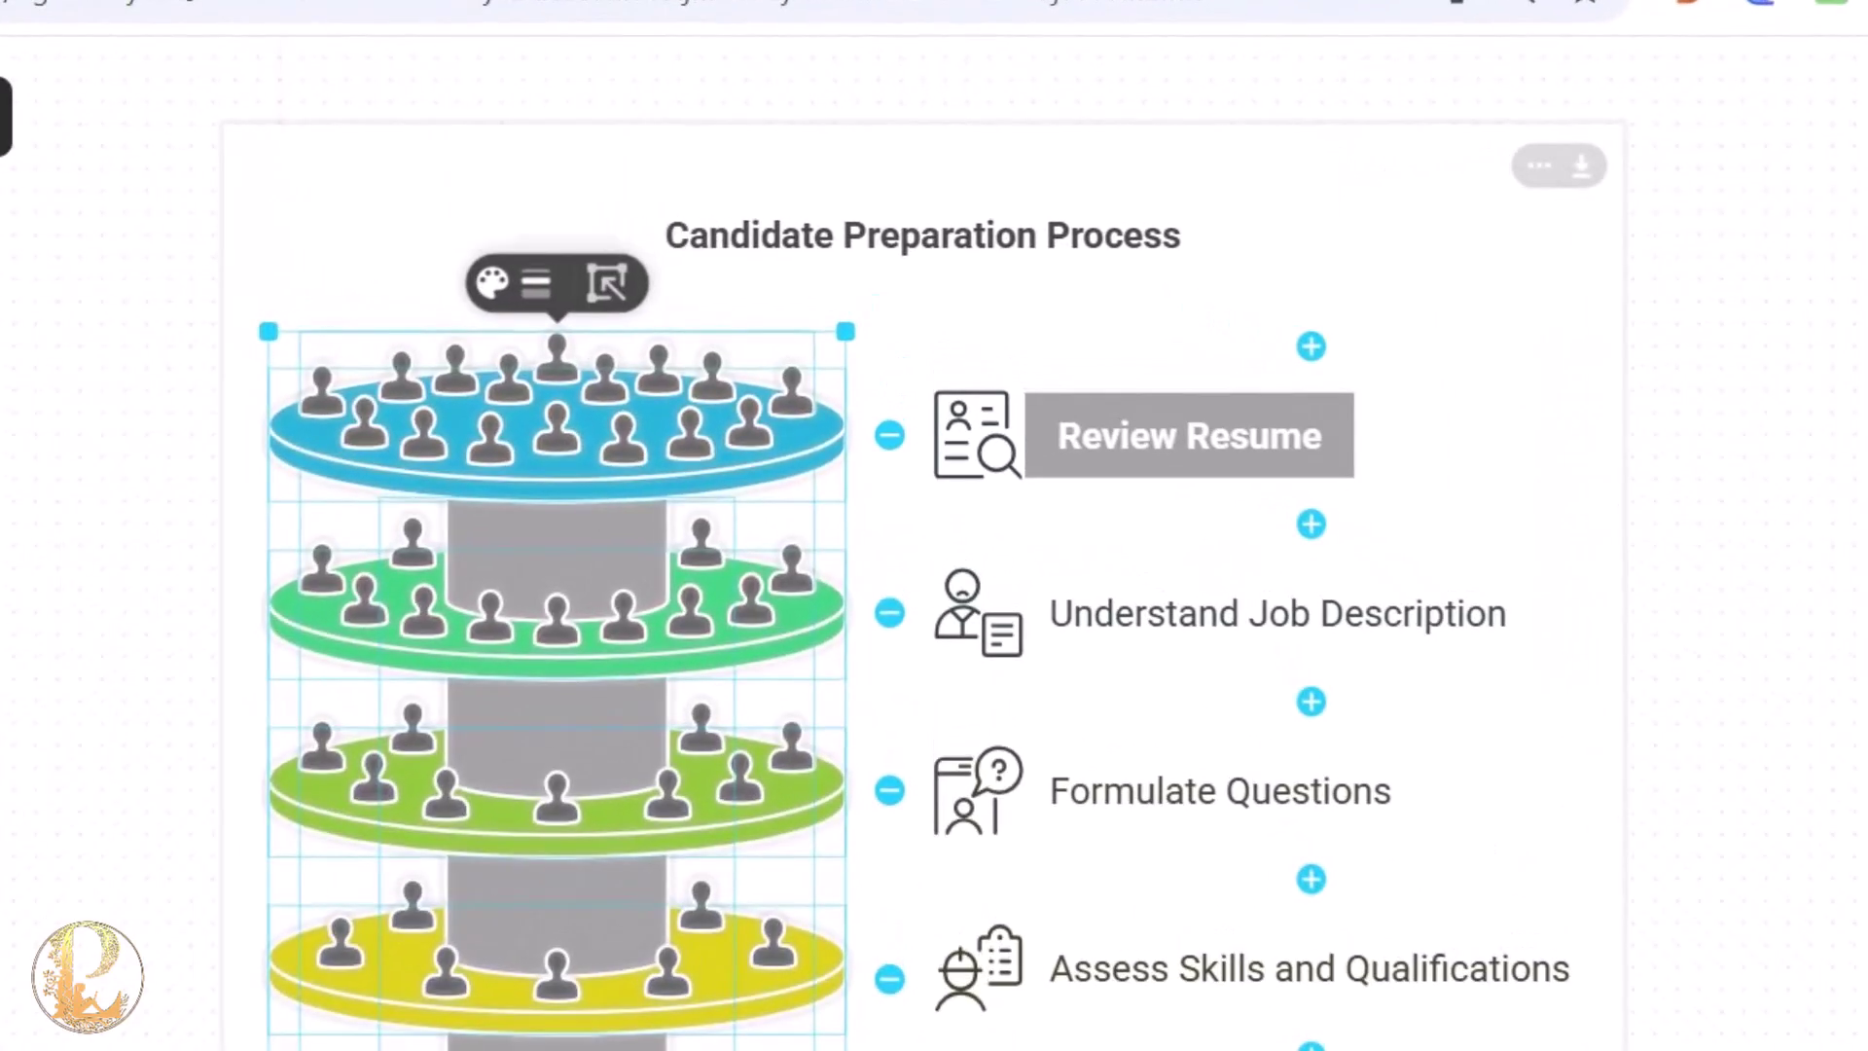
{"action": "scroll", "coordinate": [607, 283], "scroll_direction": "up", "scroll_amount": 1}
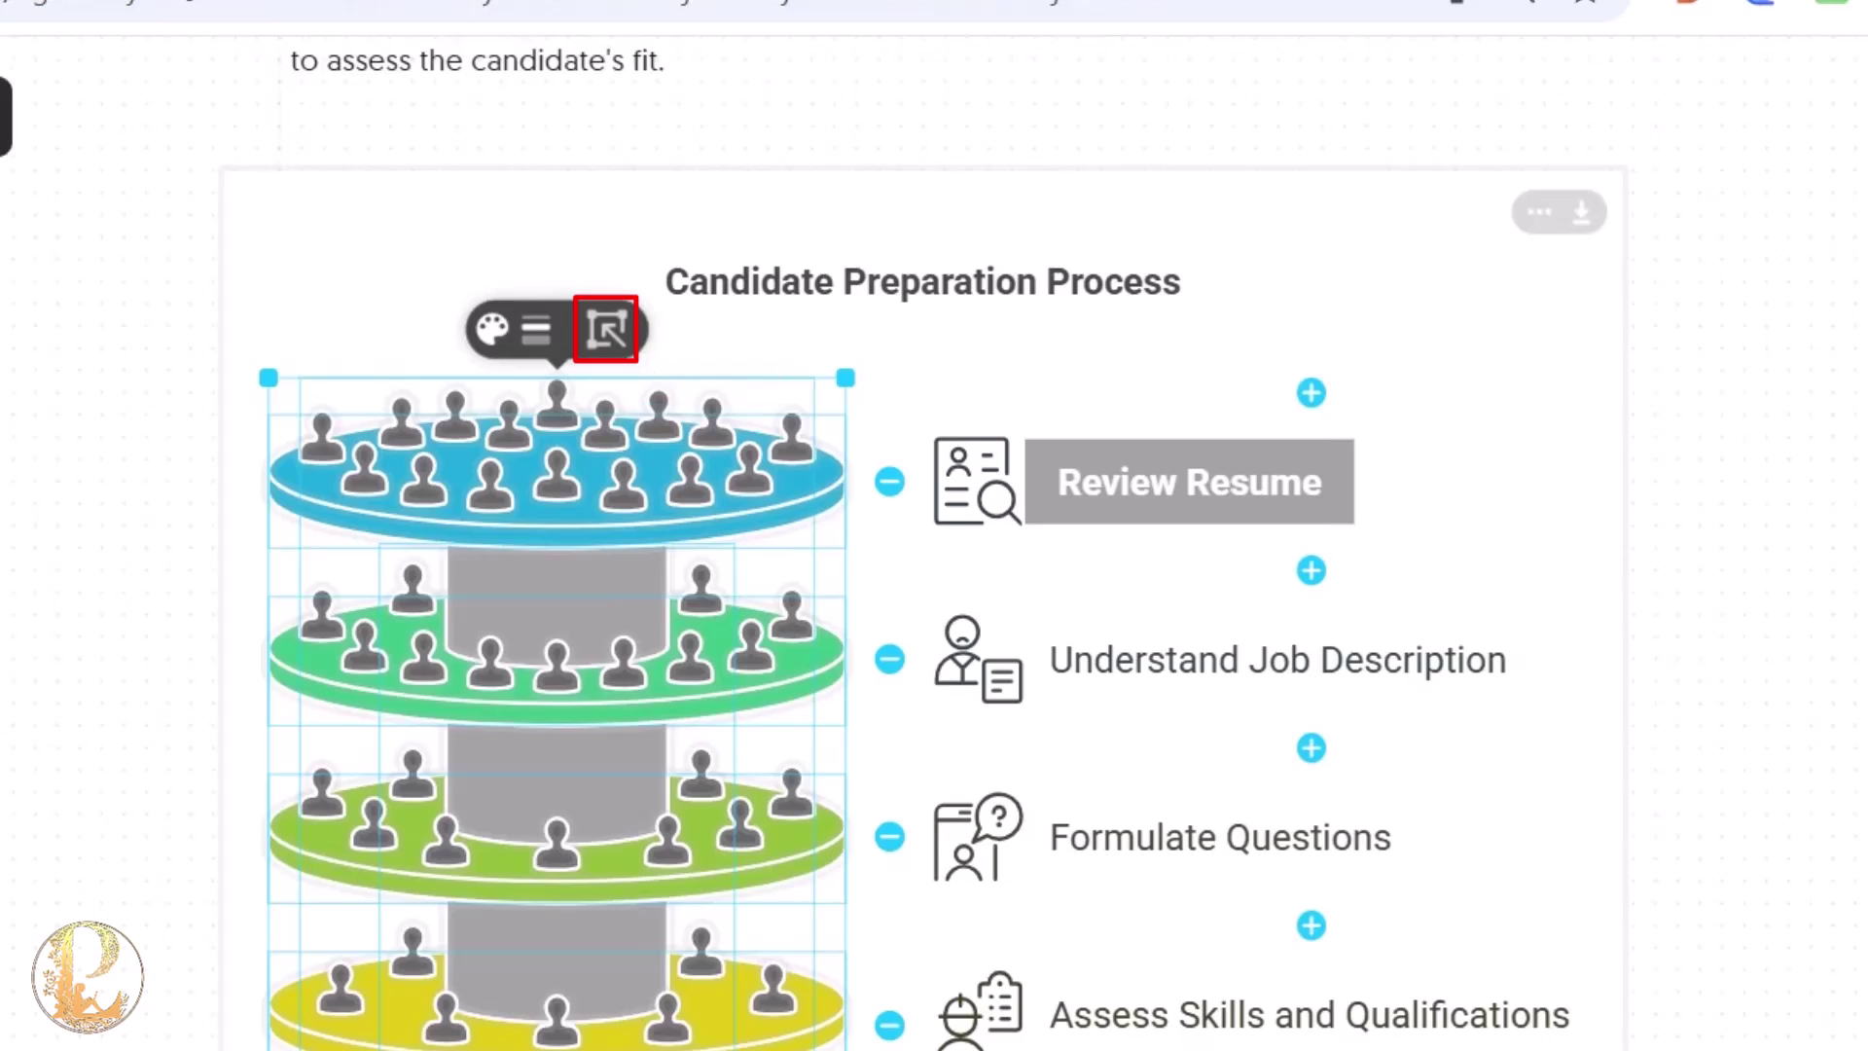
{"action": "left_click", "coordinate": [606, 329]}
{"action": "left_click", "coordinate": [537, 496]}
{"action": "key", "text": "Escape"}
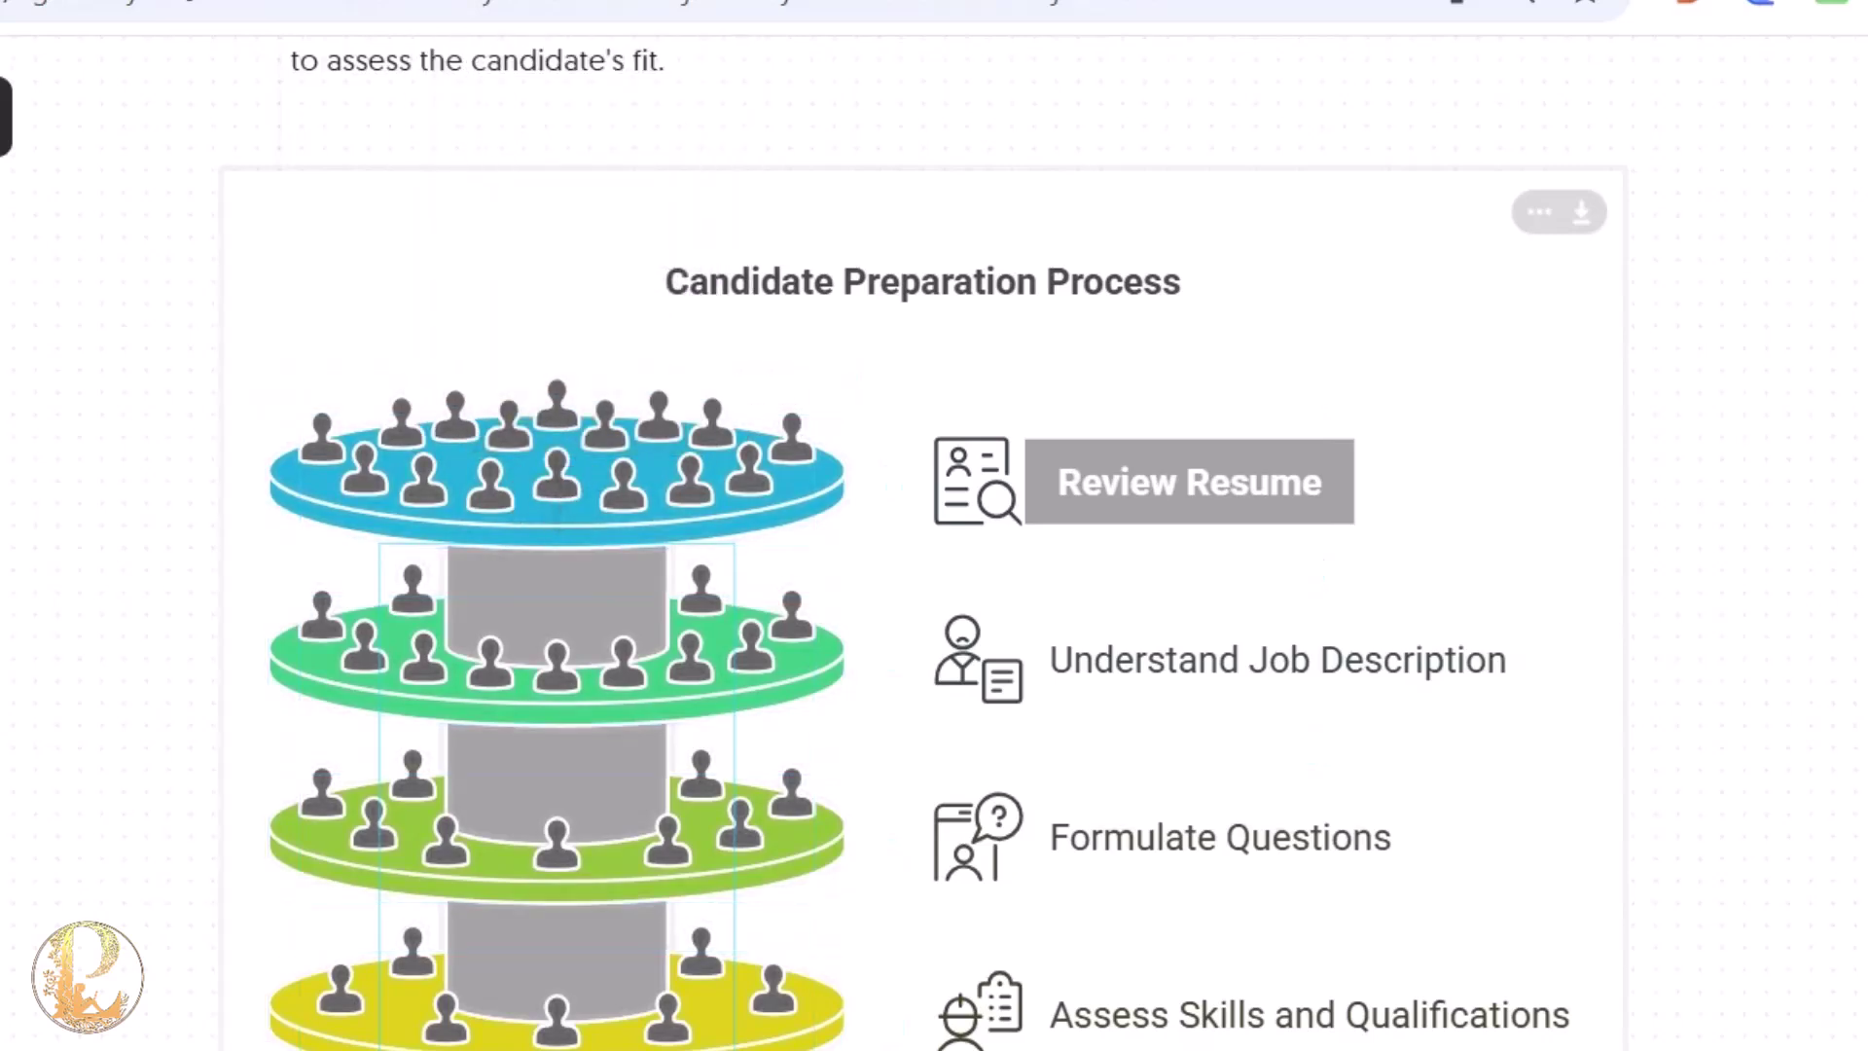
{"action": "left_click", "coordinate": [556, 496]}
{"action": "left_click", "coordinate": [537, 497]}
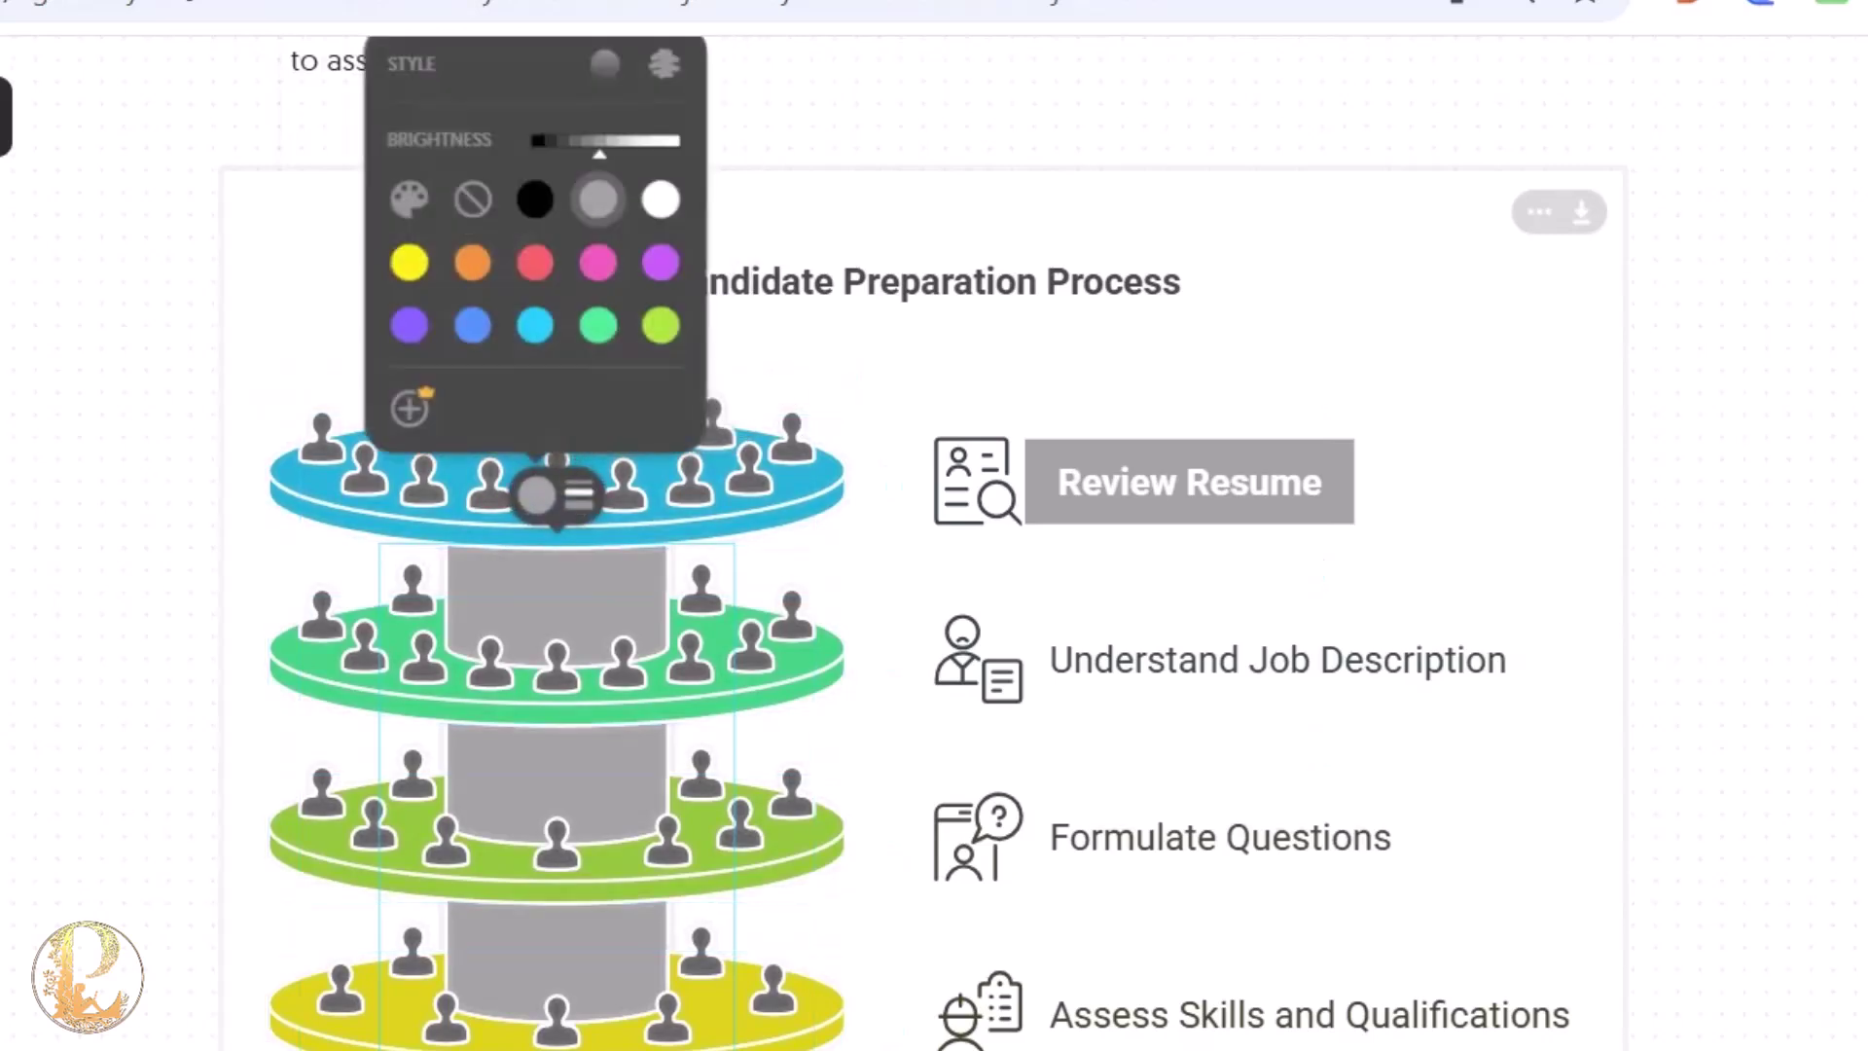
{"action": "left_click", "coordinate": [534, 325]}
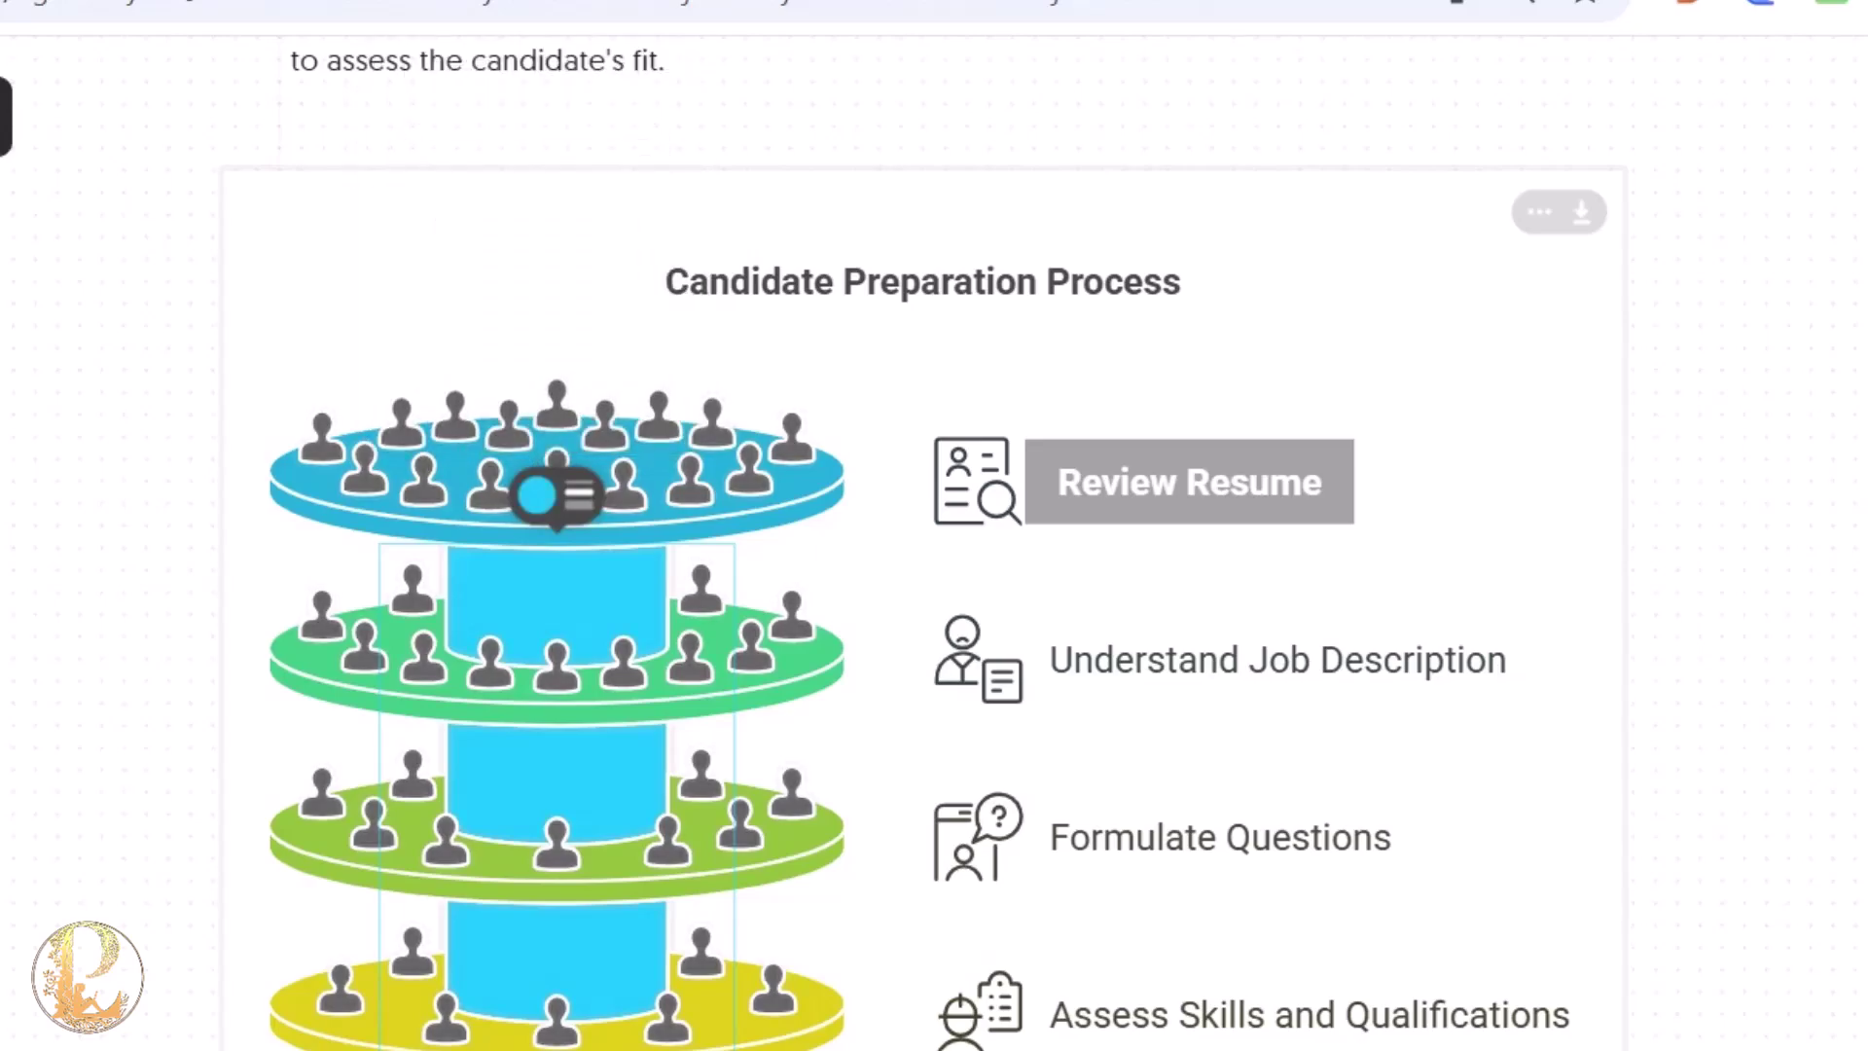
Move the Cultural Fit Assessment icon outside the Candidate Evaluation Process frame and preview its suggested replacement icons.
{"action": "scroll", "coordinate": [934, 583], "scroll_direction": "down", "scroll_amount": 10}
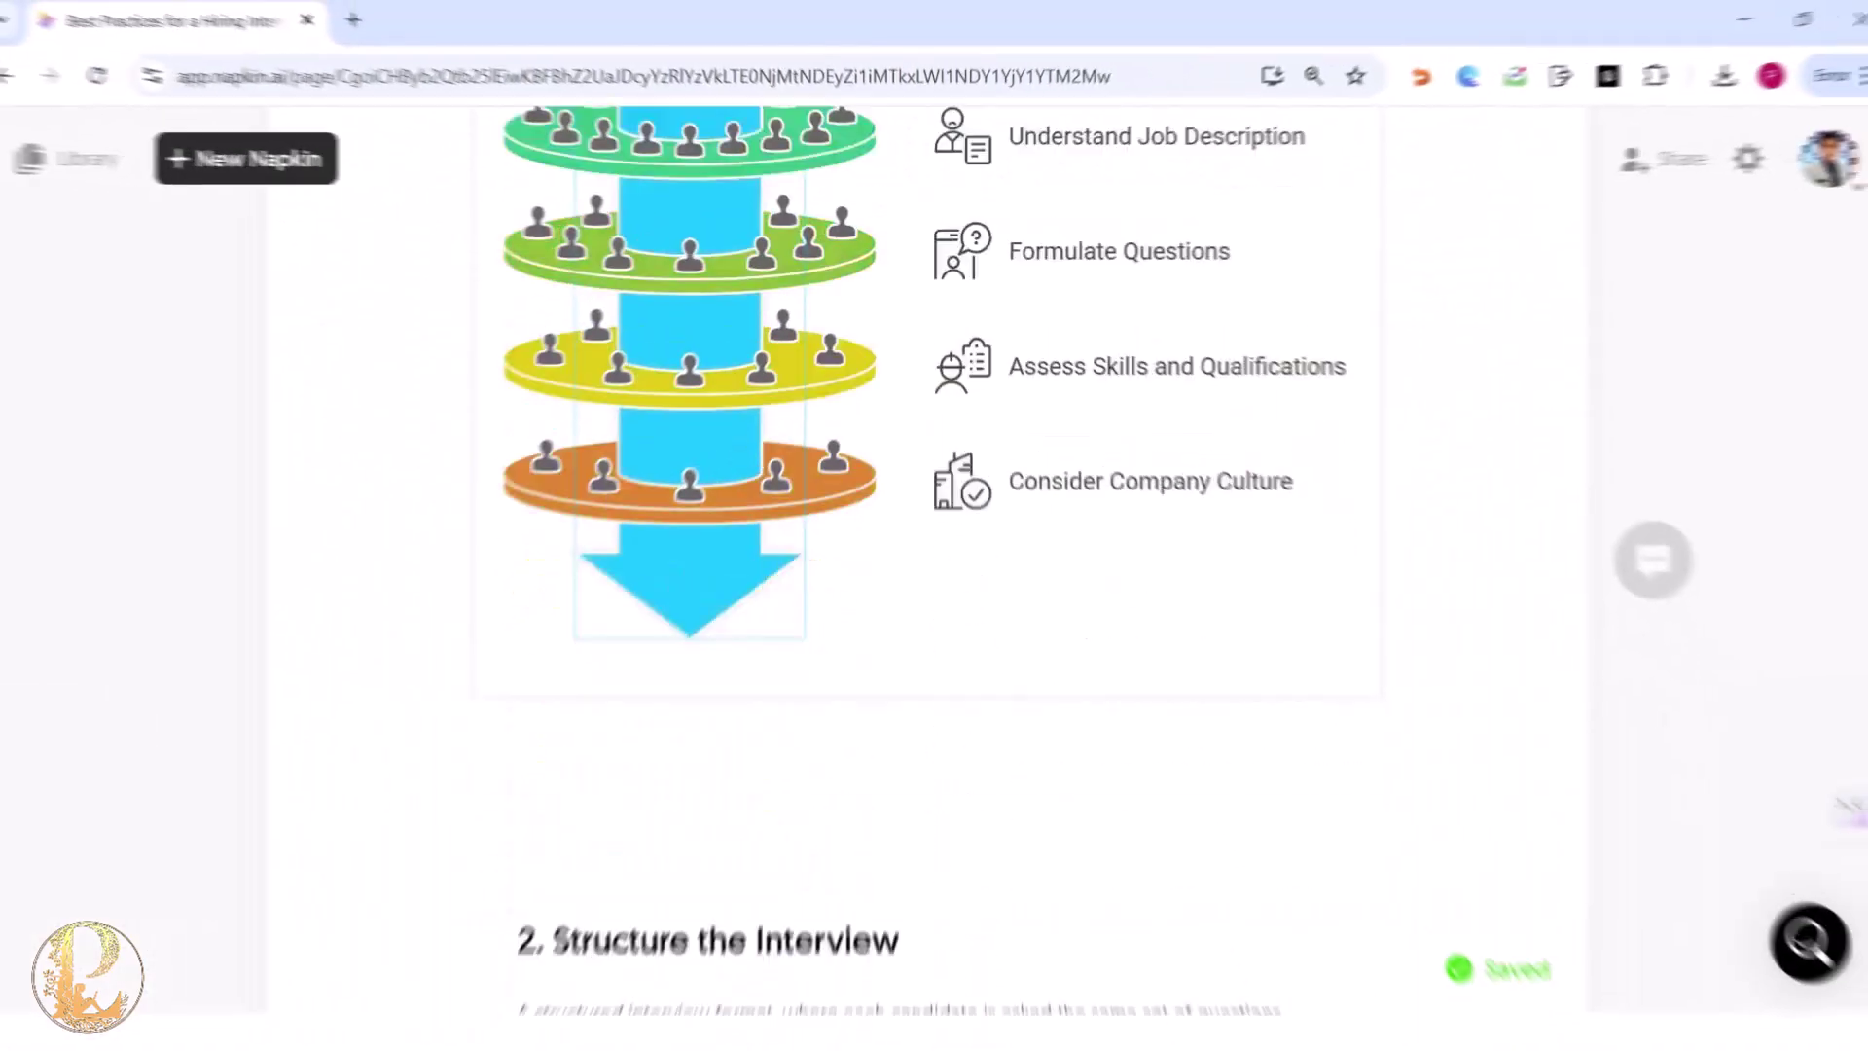
{"action": "scroll", "coordinate": [934, 583], "scroll_direction": "down", "scroll_amount": 5}
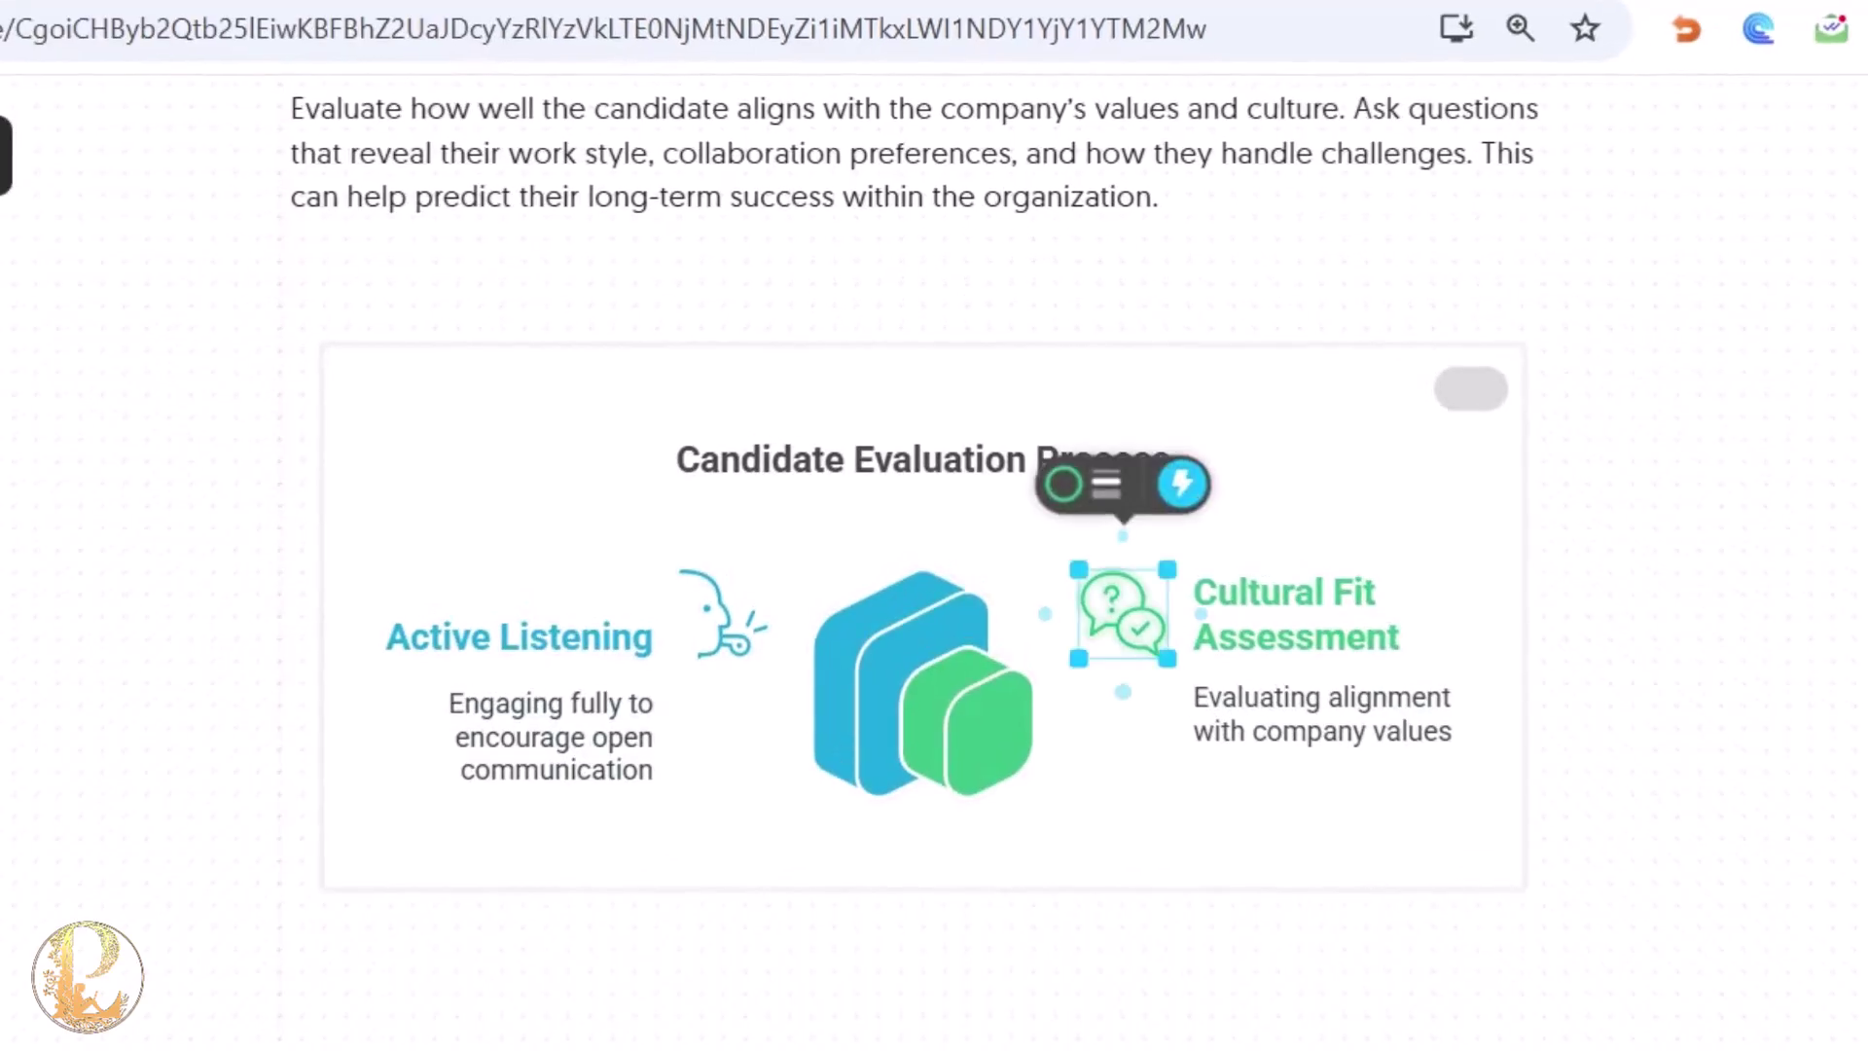
{"action": "left_click_drag", "start_coordinate": [1122, 614], "coordinate": [1771, 594]}
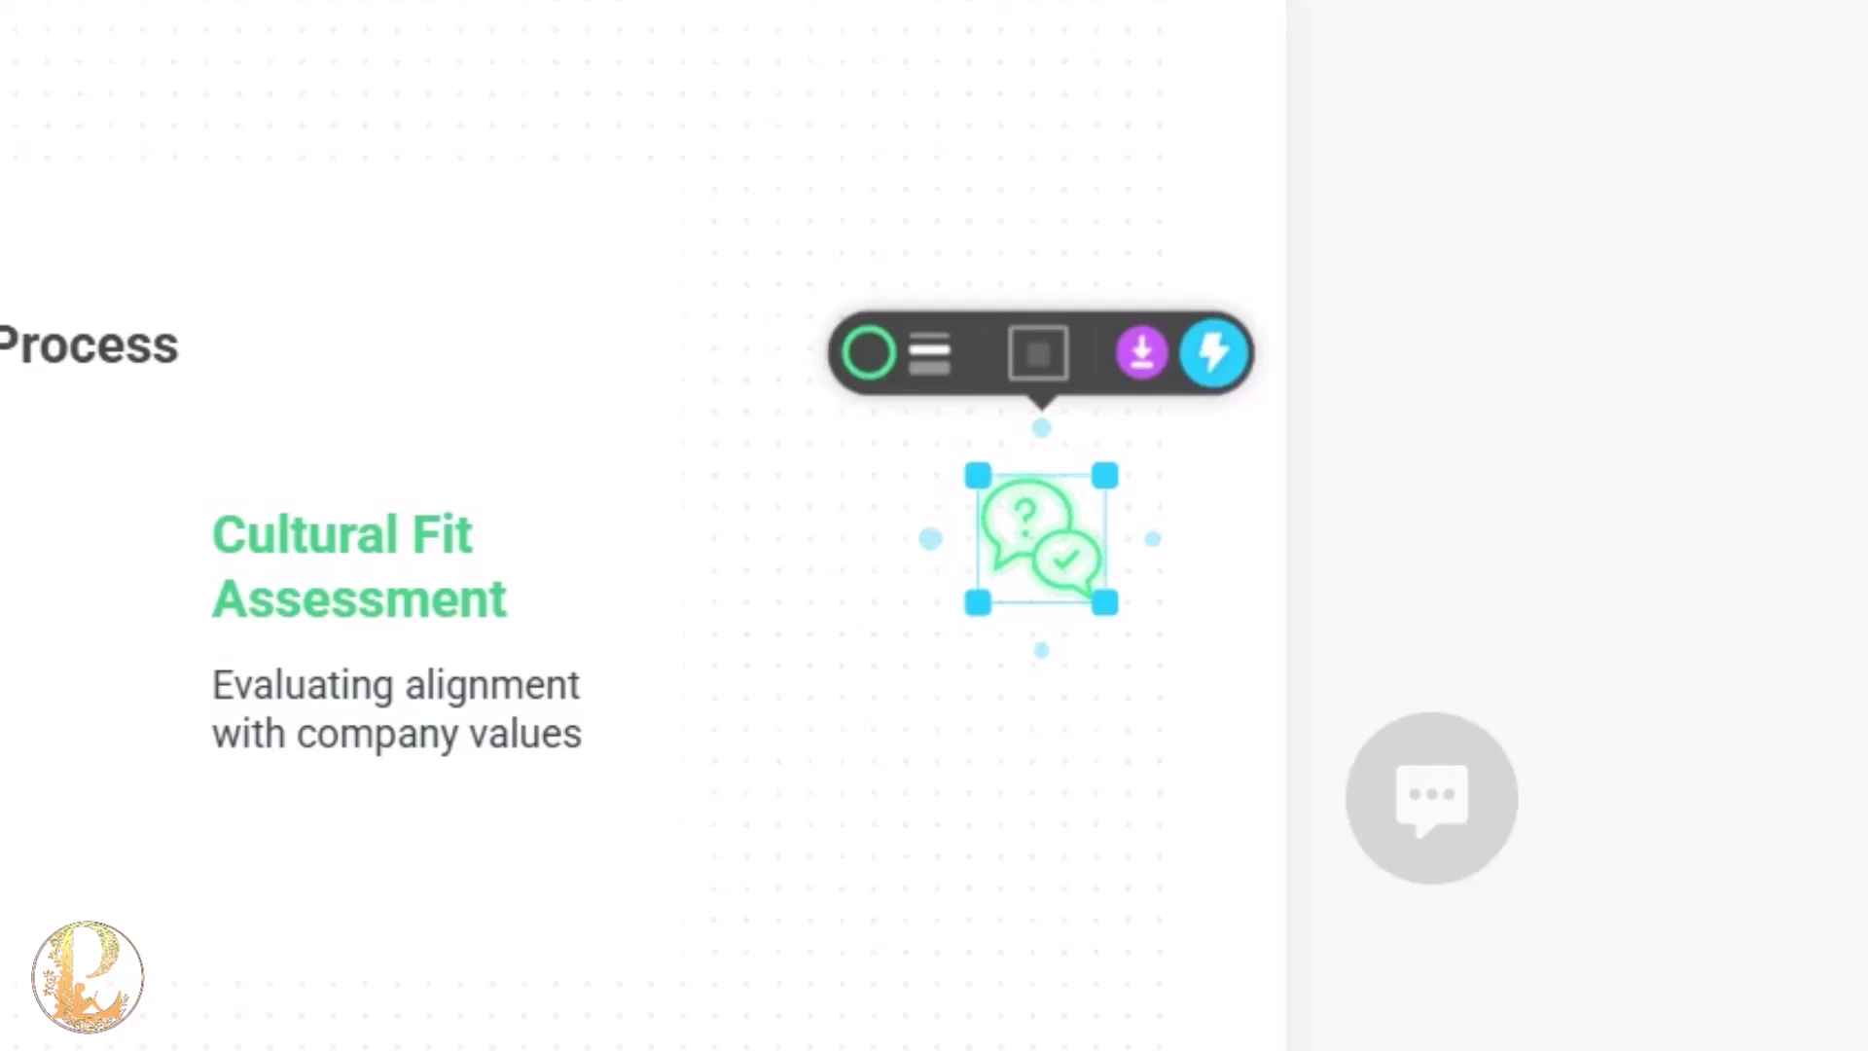
{"action": "left_click", "coordinate": [1214, 352]}
{"action": "left_click", "coordinate": [1171, 209]}
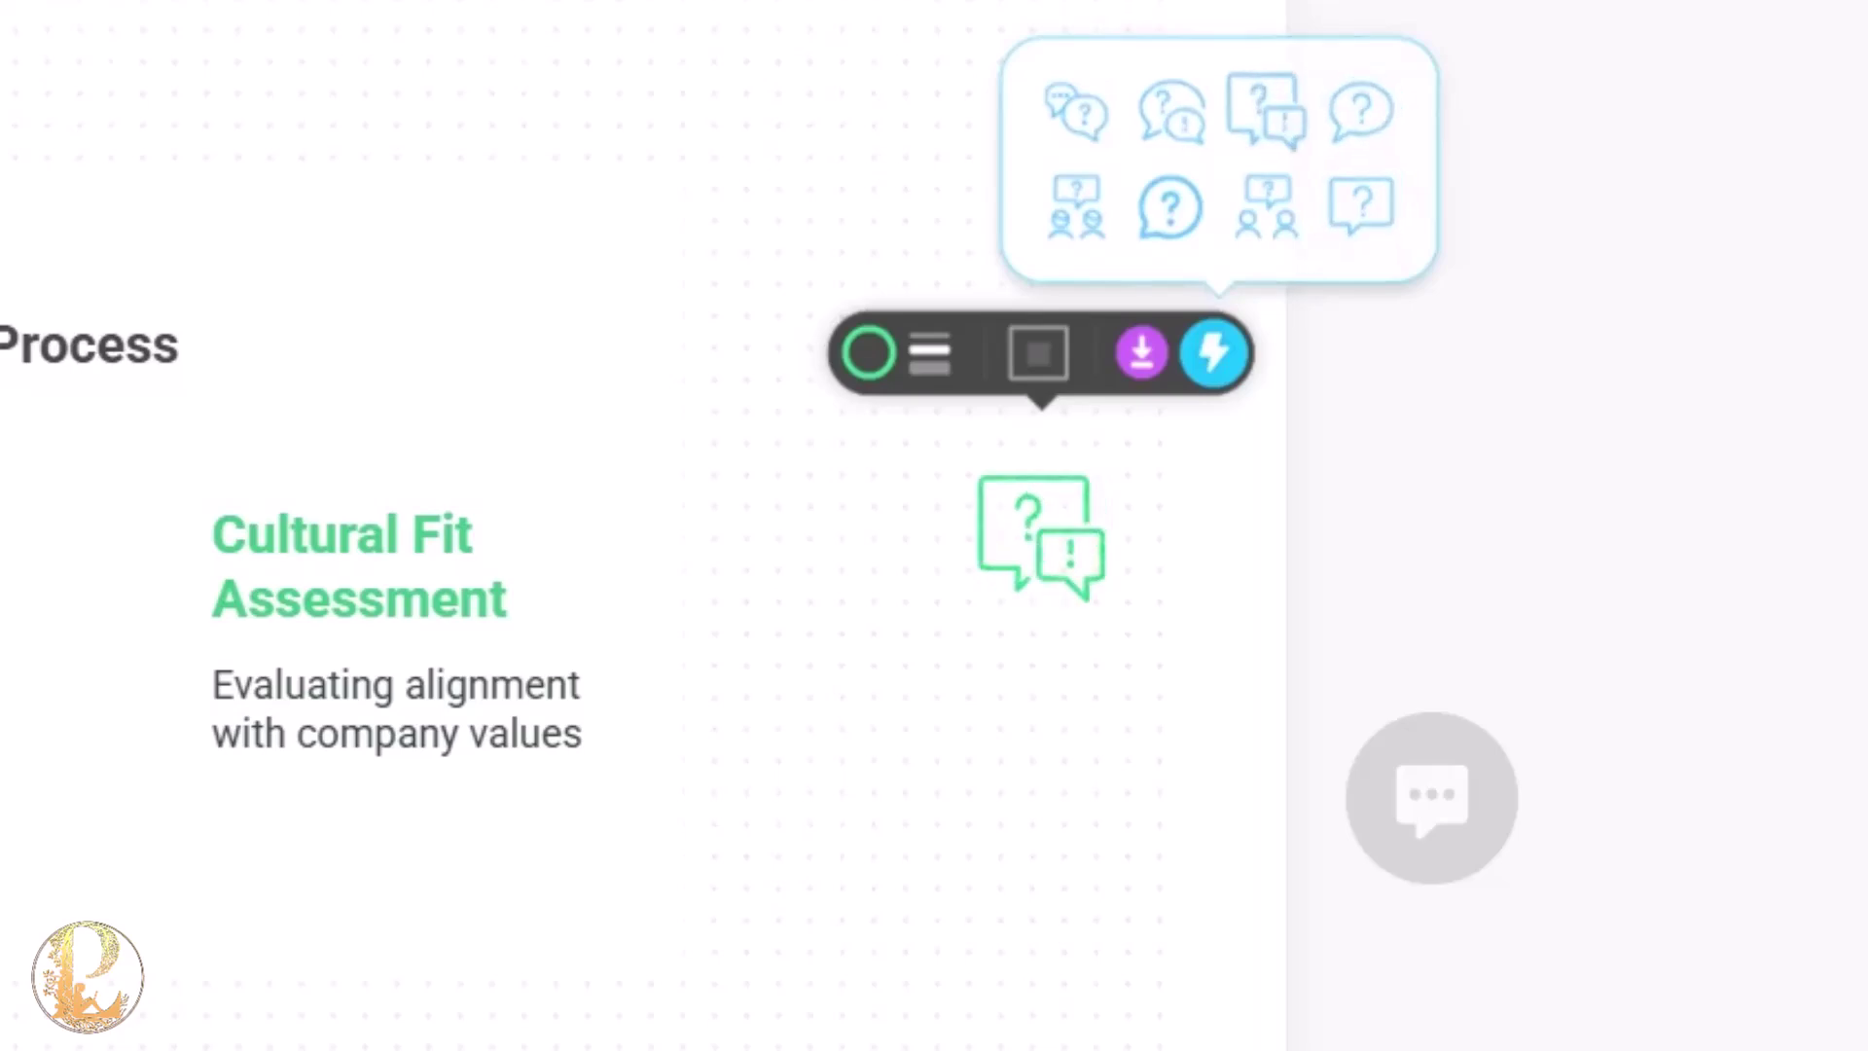
{"action": "left_click", "coordinate": [951, 418]}
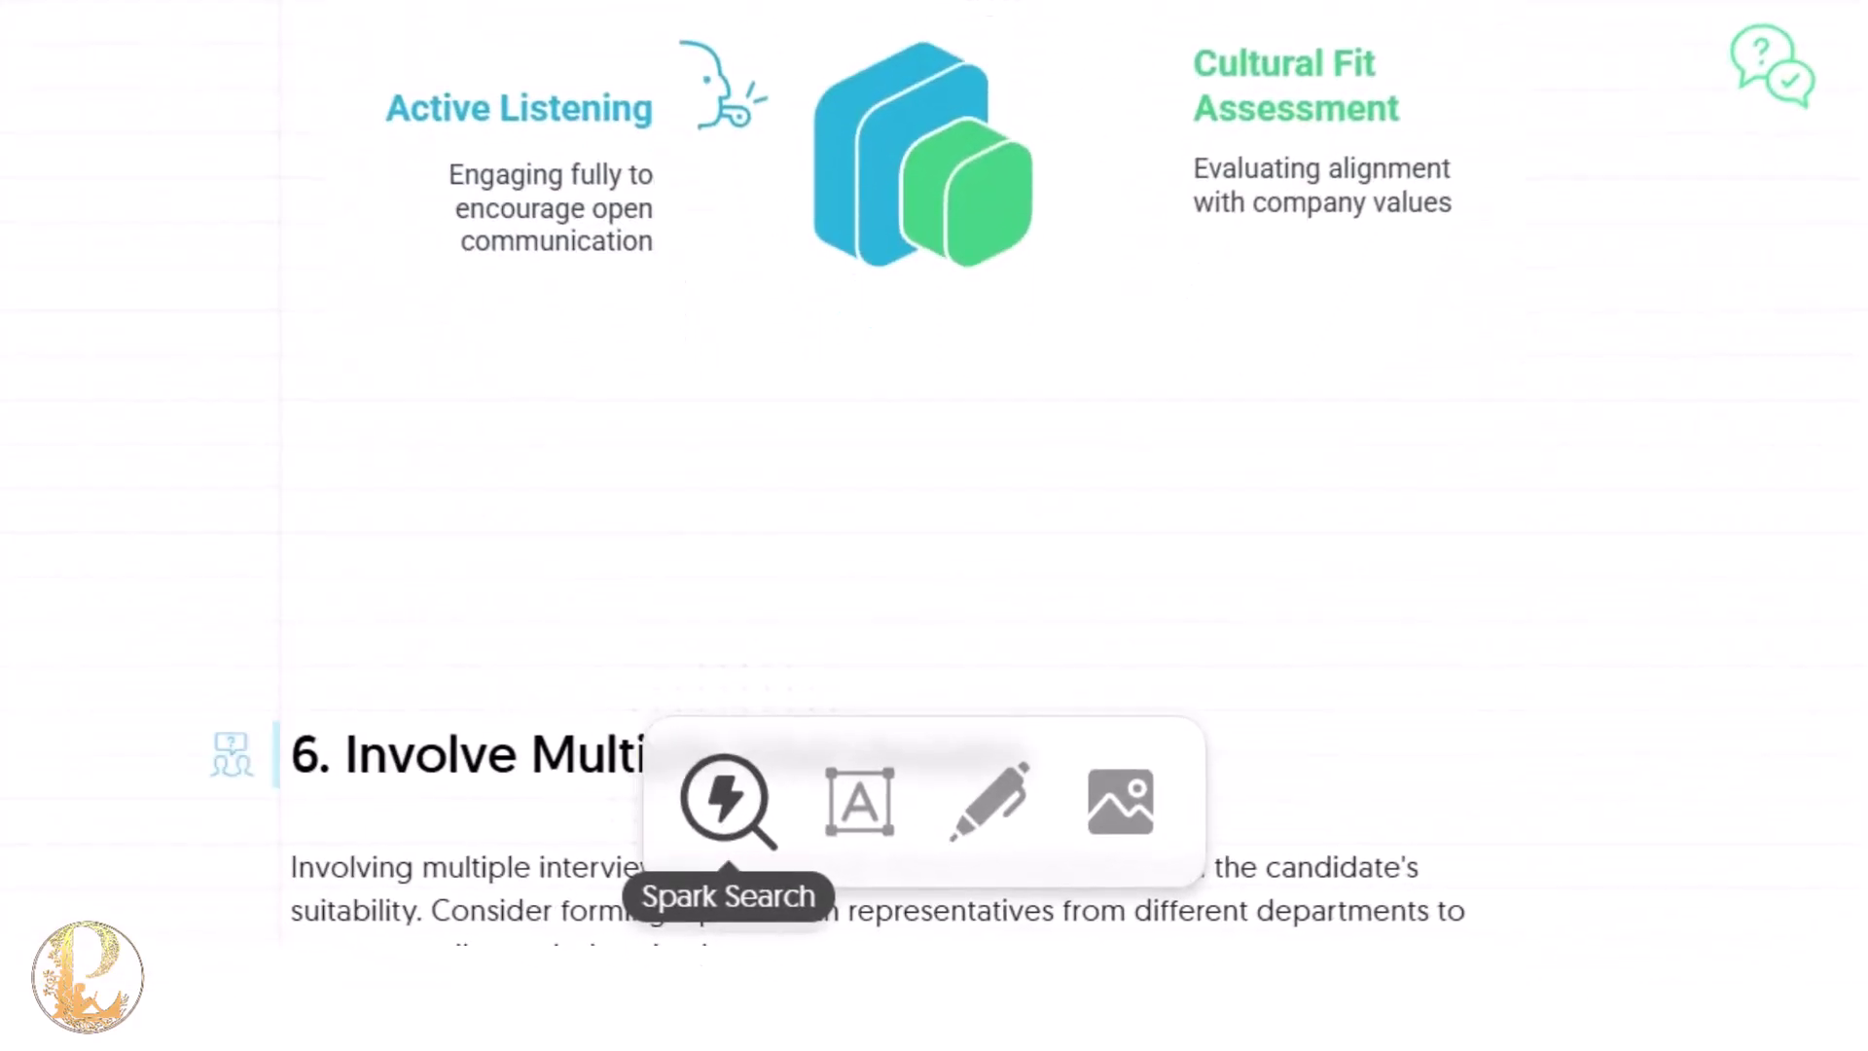
Use Spark Search to look for "Man" icons and browse the suggestions, clearing the search term when done.
{"action": "left_click", "coordinate": [725, 799]}
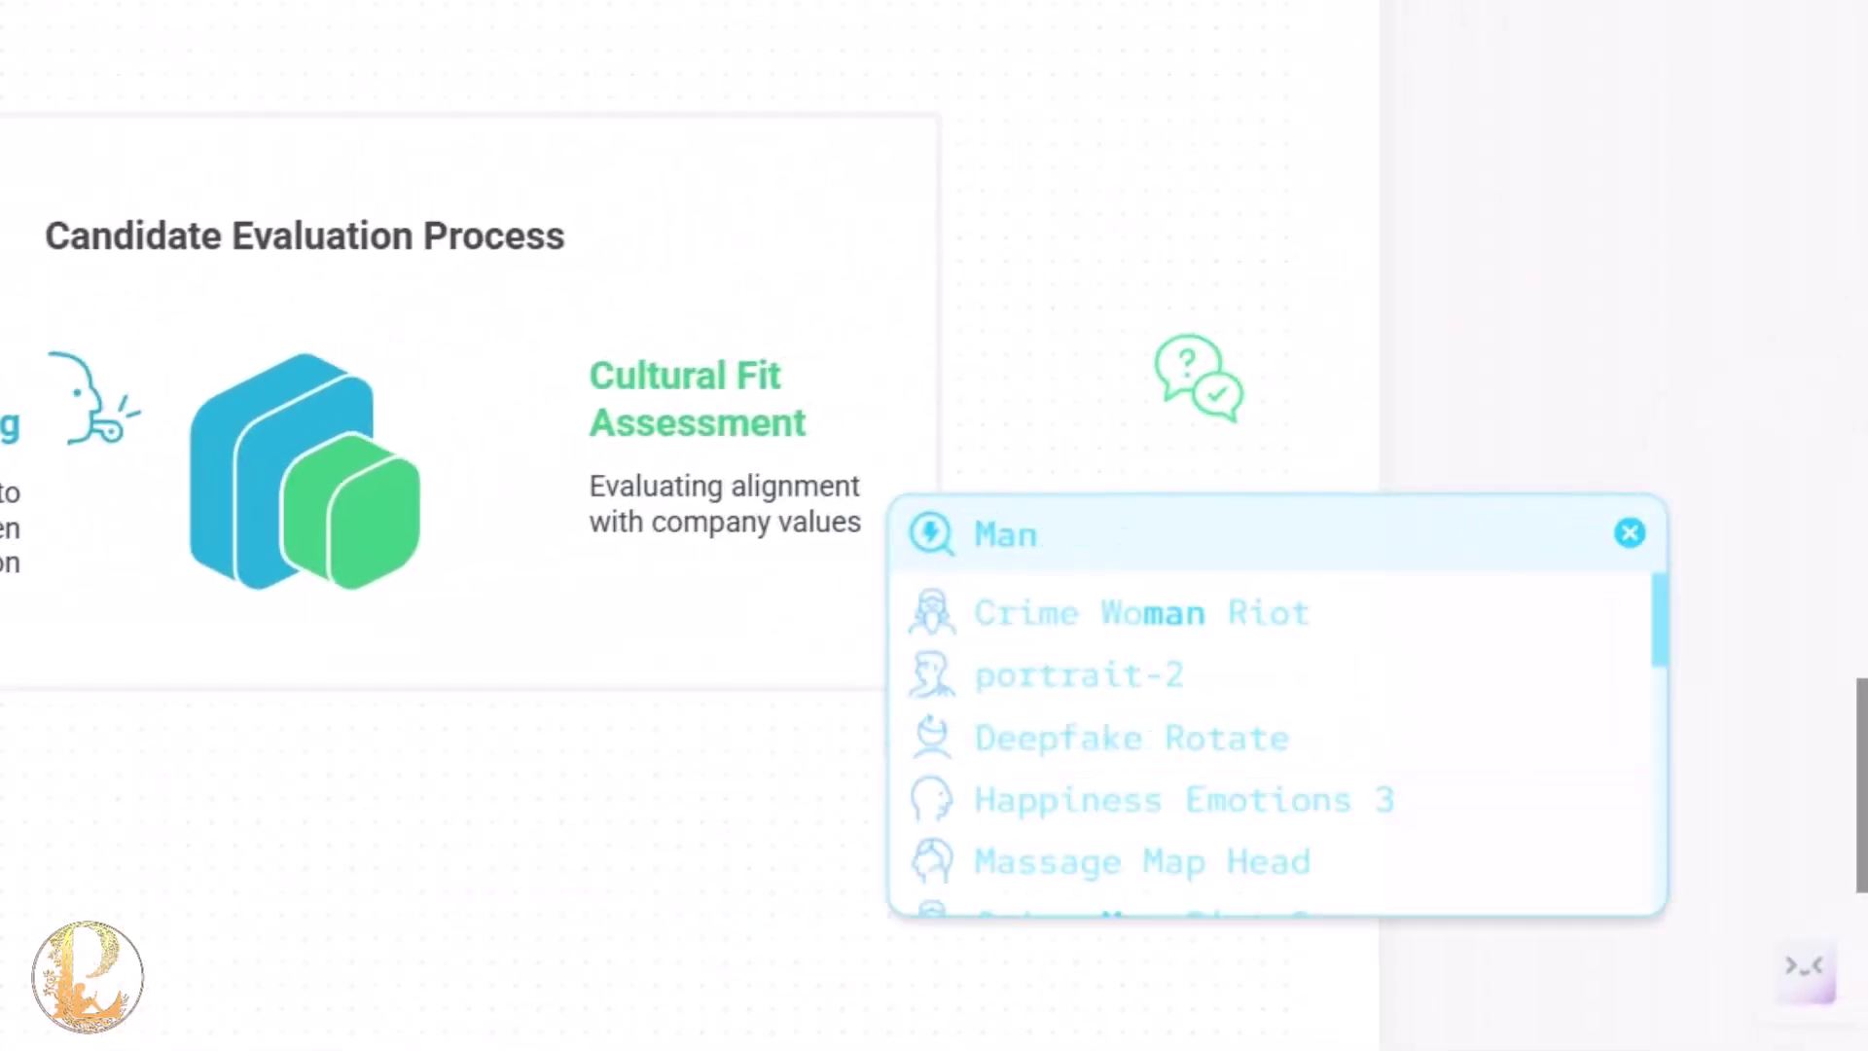
{"action": "key", "text": "Down"}
{"action": "key", "text": "Down"}
{"action": "key", "text": "Down"}
{"action": "key", "text": "Down"}
{"action": "key", "text": "Up"}
{"action": "key", "text": "Up"}
{"action": "key", "text": "Up"}
{"action": "key", "text": "Up"}
{"action": "key", "text": "BackSpace"}
{"action": "key", "text": "BackSpace"}
{"action": "key", "text": "BackSpace"}
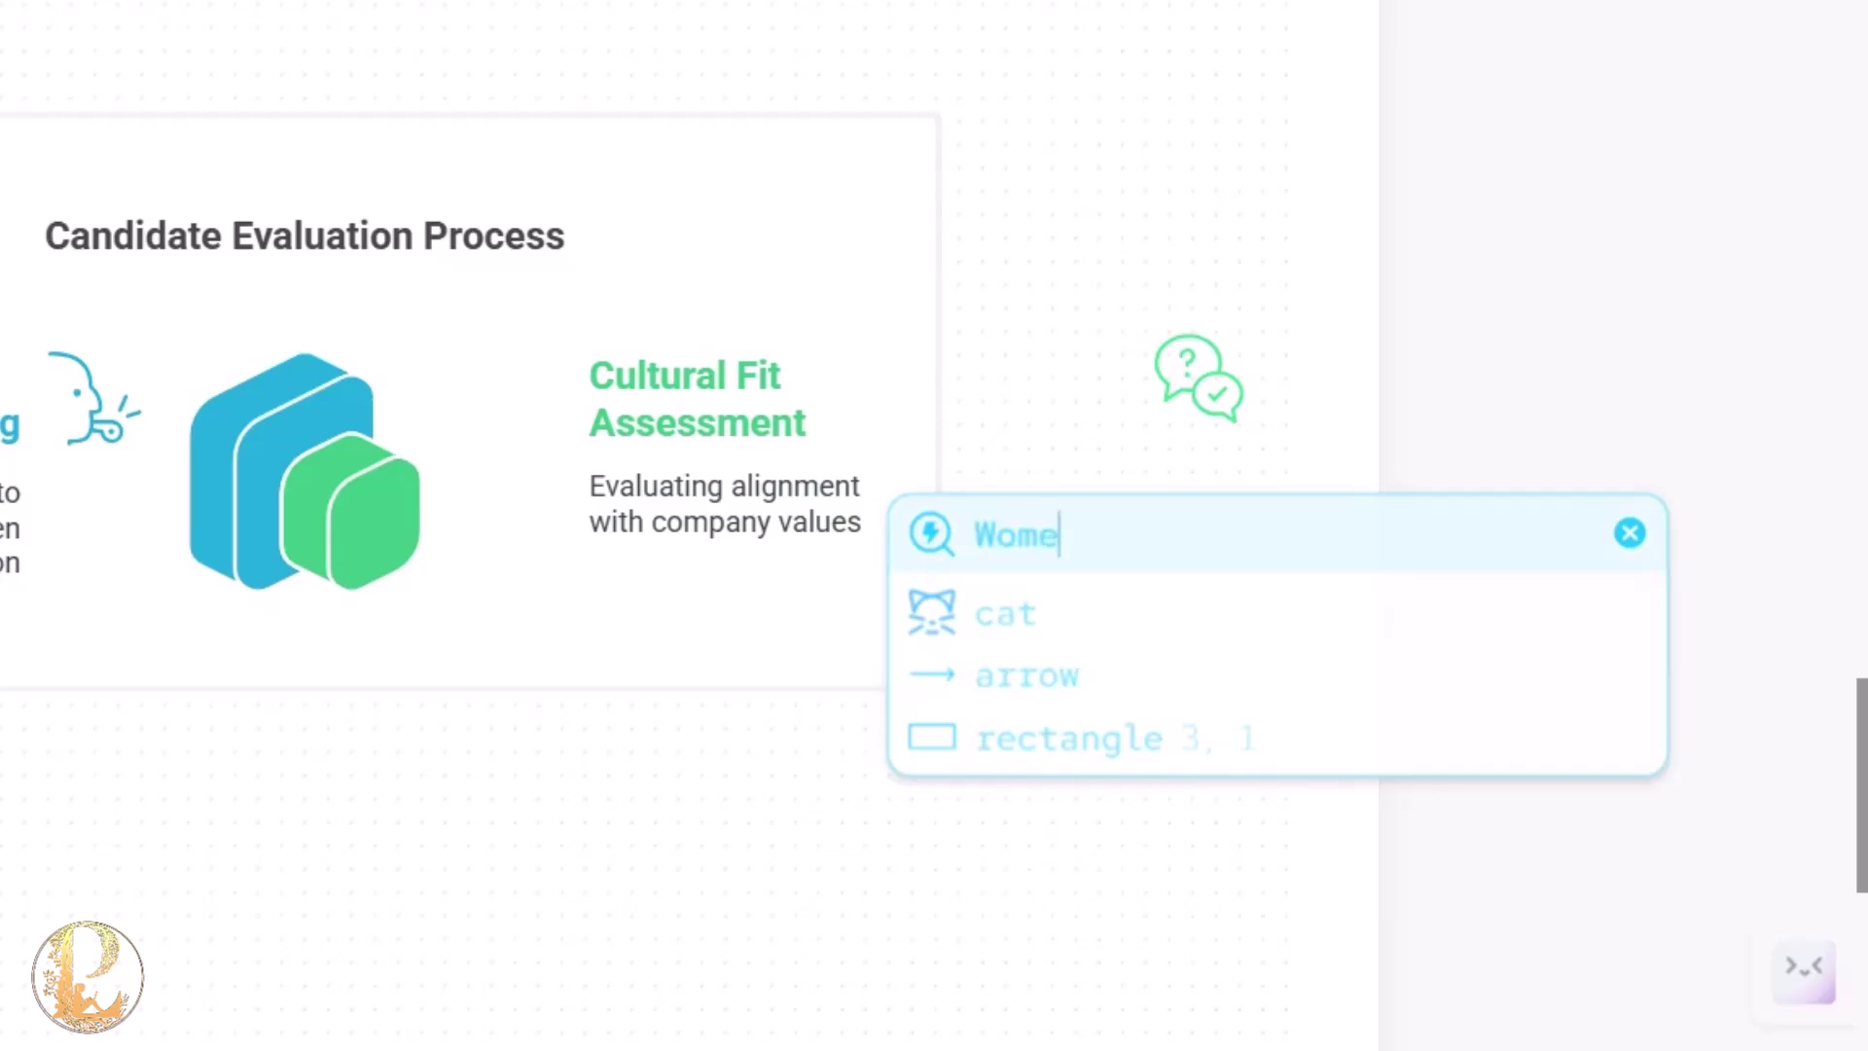
Search the icons for "Women" and browse the suggestions, clearing the search term when done.
{"action": "key", "text": "Down"}
{"action": "key", "text": "Down"}
{"action": "key", "text": "Down"}
{"action": "key", "text": "Down"}
{"action": "key", "text": "Up"}
{"action": "key", "text": "Up"}
{"action": "key", "text": "Up"}
{"action": "key", "text": "Up"}
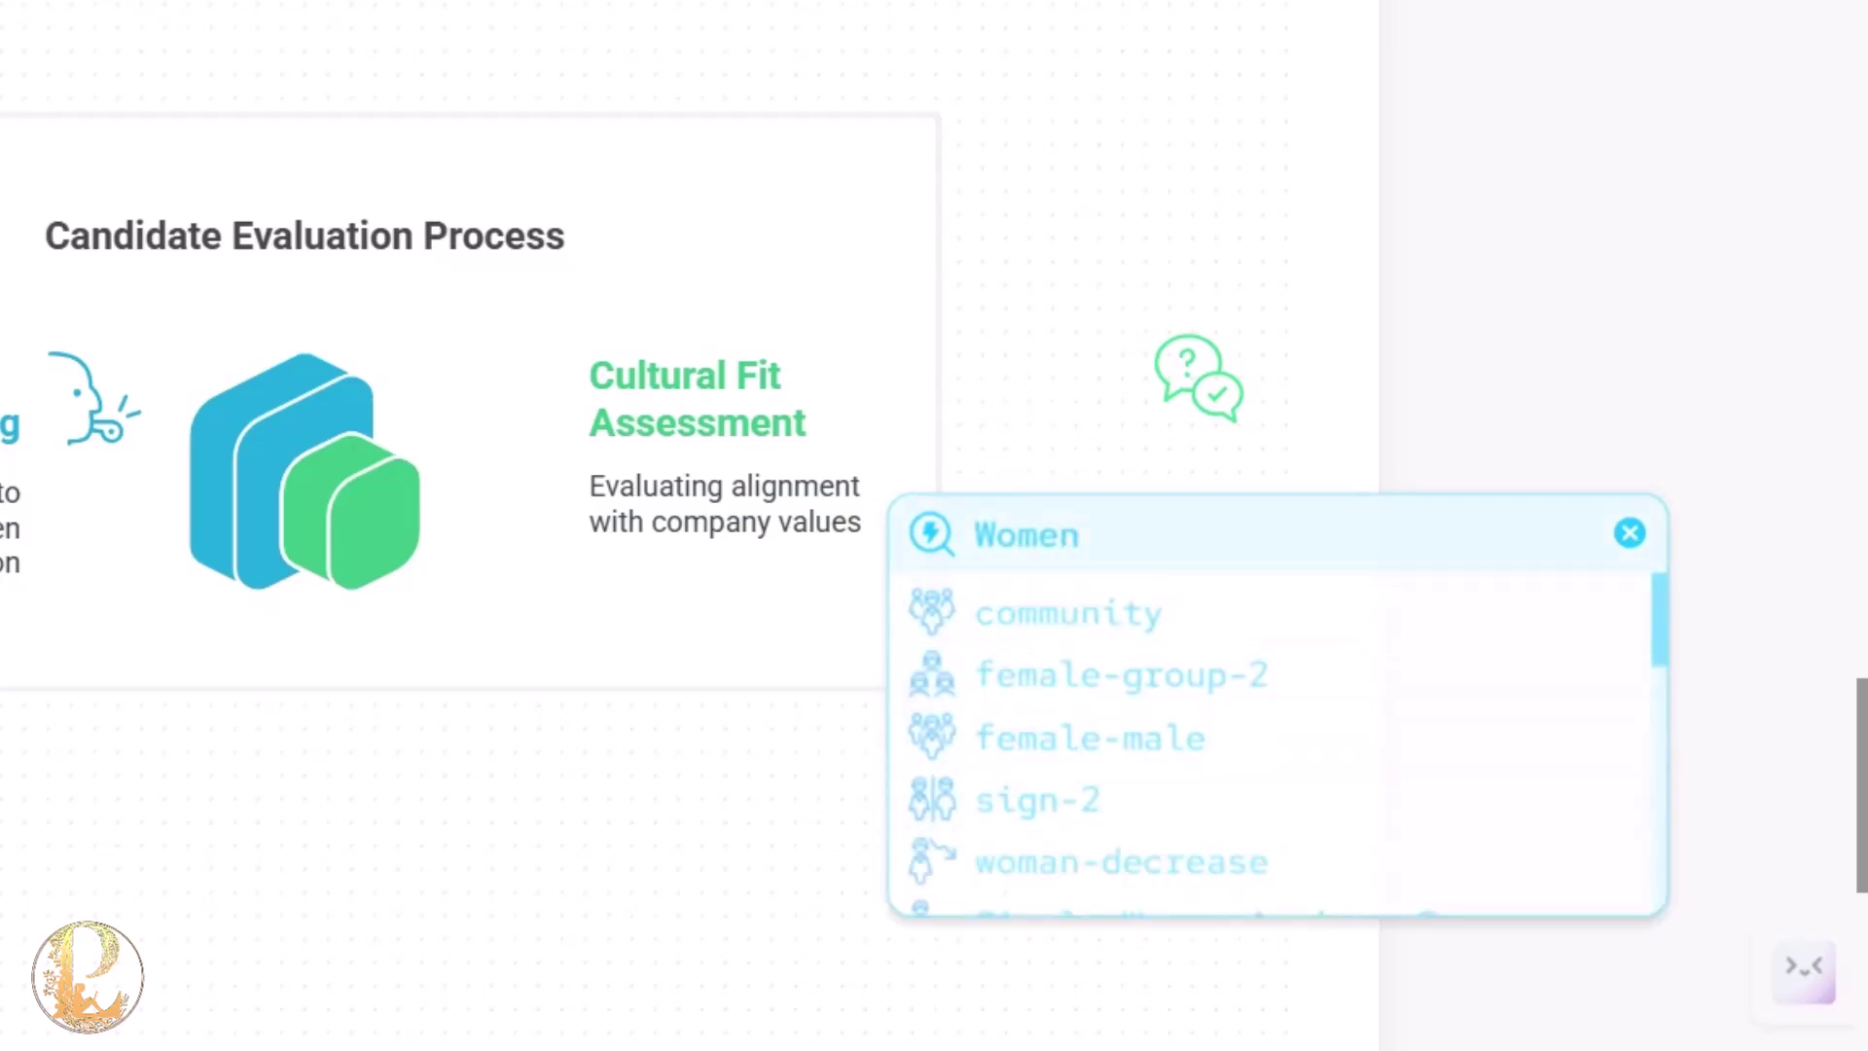
{"action": "key", "text": "BackSpace"}
{"action": "key", "text": "BackSpace"}
{"action": "key", "text": "BackSpace"}
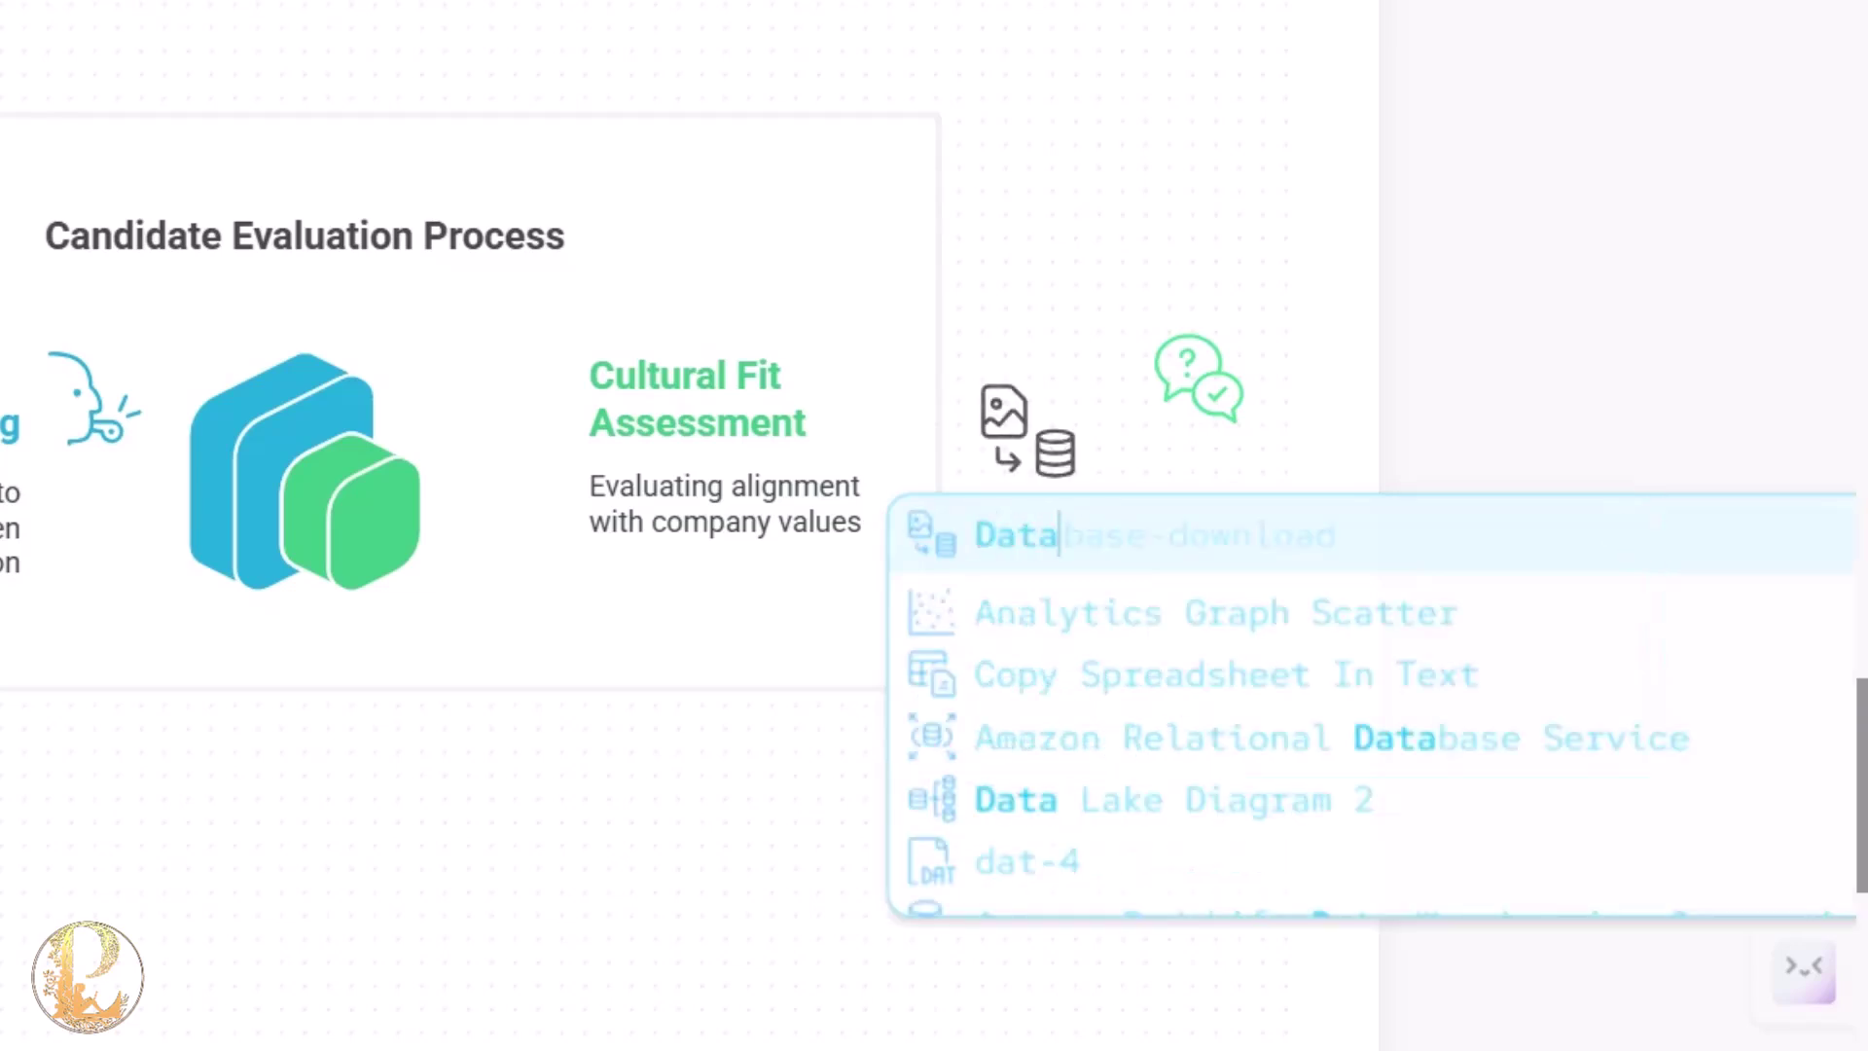
Search the icons for "Data" and place the Data Lake Diagram 2 icon between the hexagons and the Cultural Fit Assessment text.
{"action": "key", "text": "Down"}
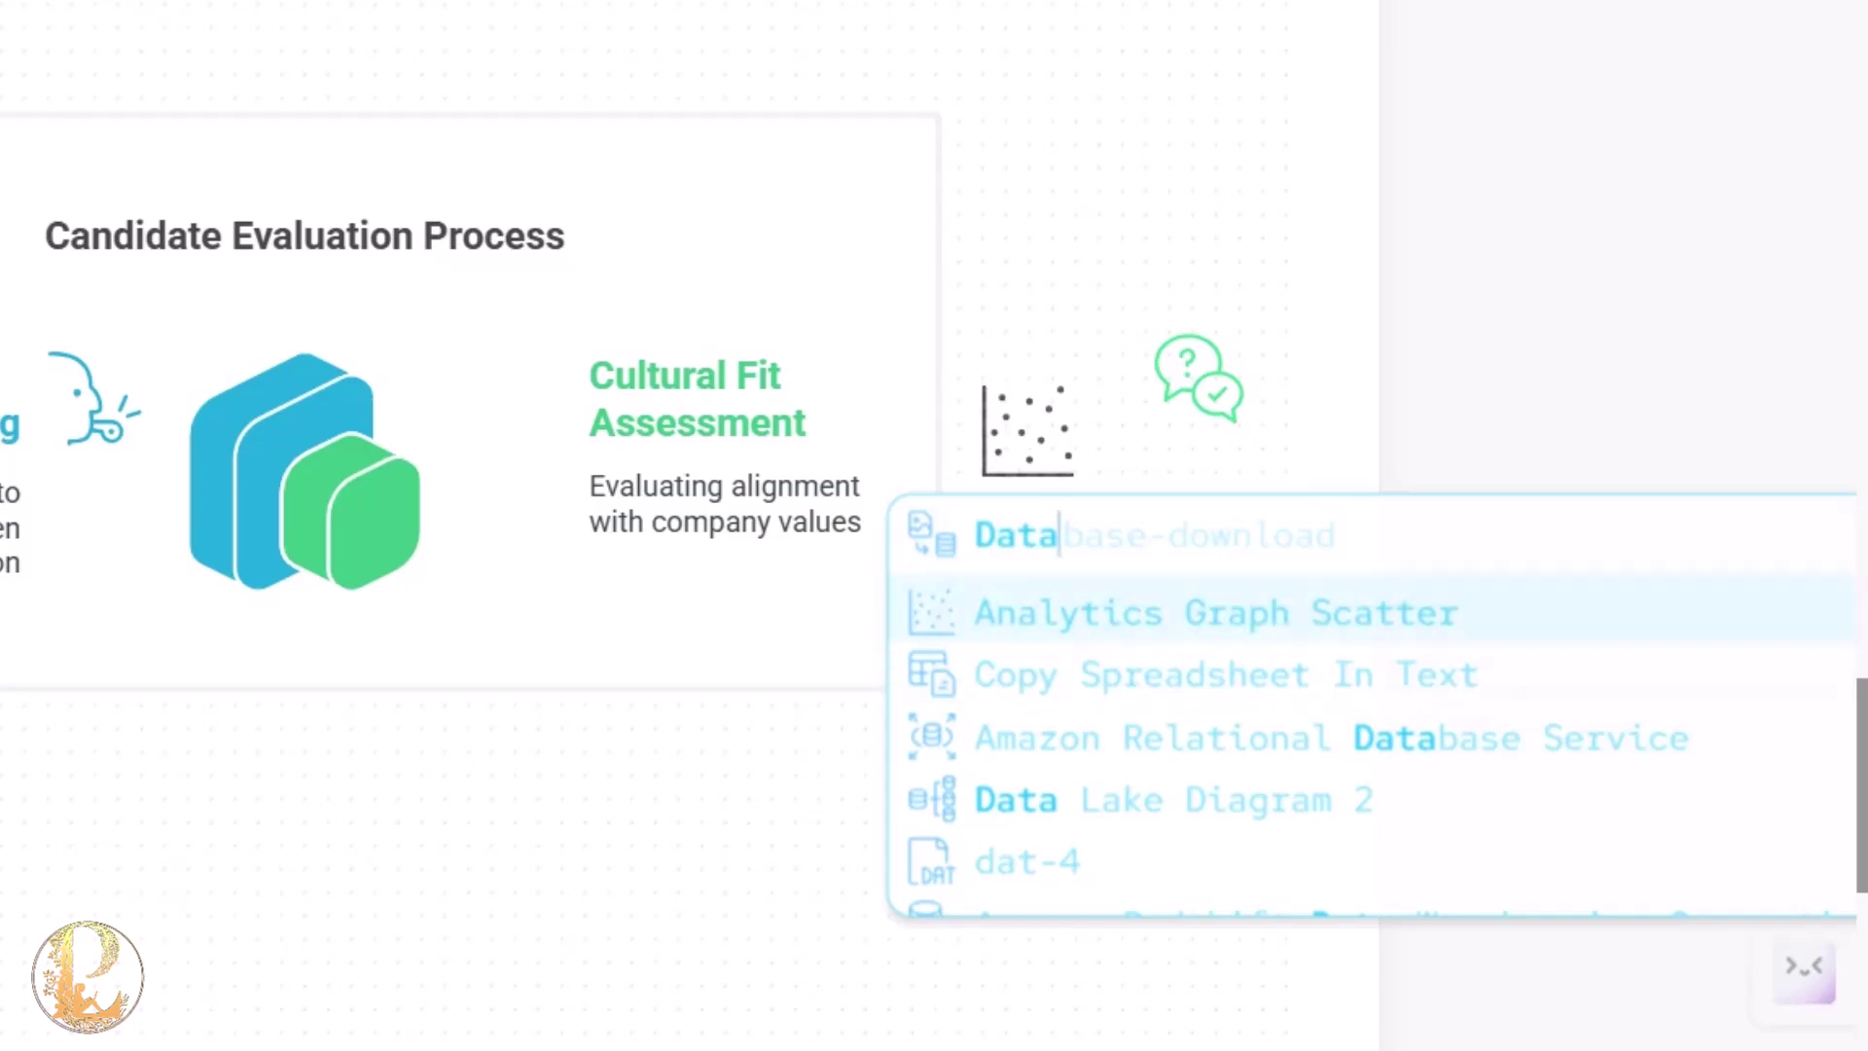
{"action": "key", "text": "Down"}
{"action": "key", "text": "Down"}
{"action": "key", "text": "Down"}
{"action": "key", "text": "Up"}
{"action": "key", "text": "Up"}
{"action": "key", "text": "Up"}
{"action": "key", "text": "Up"}
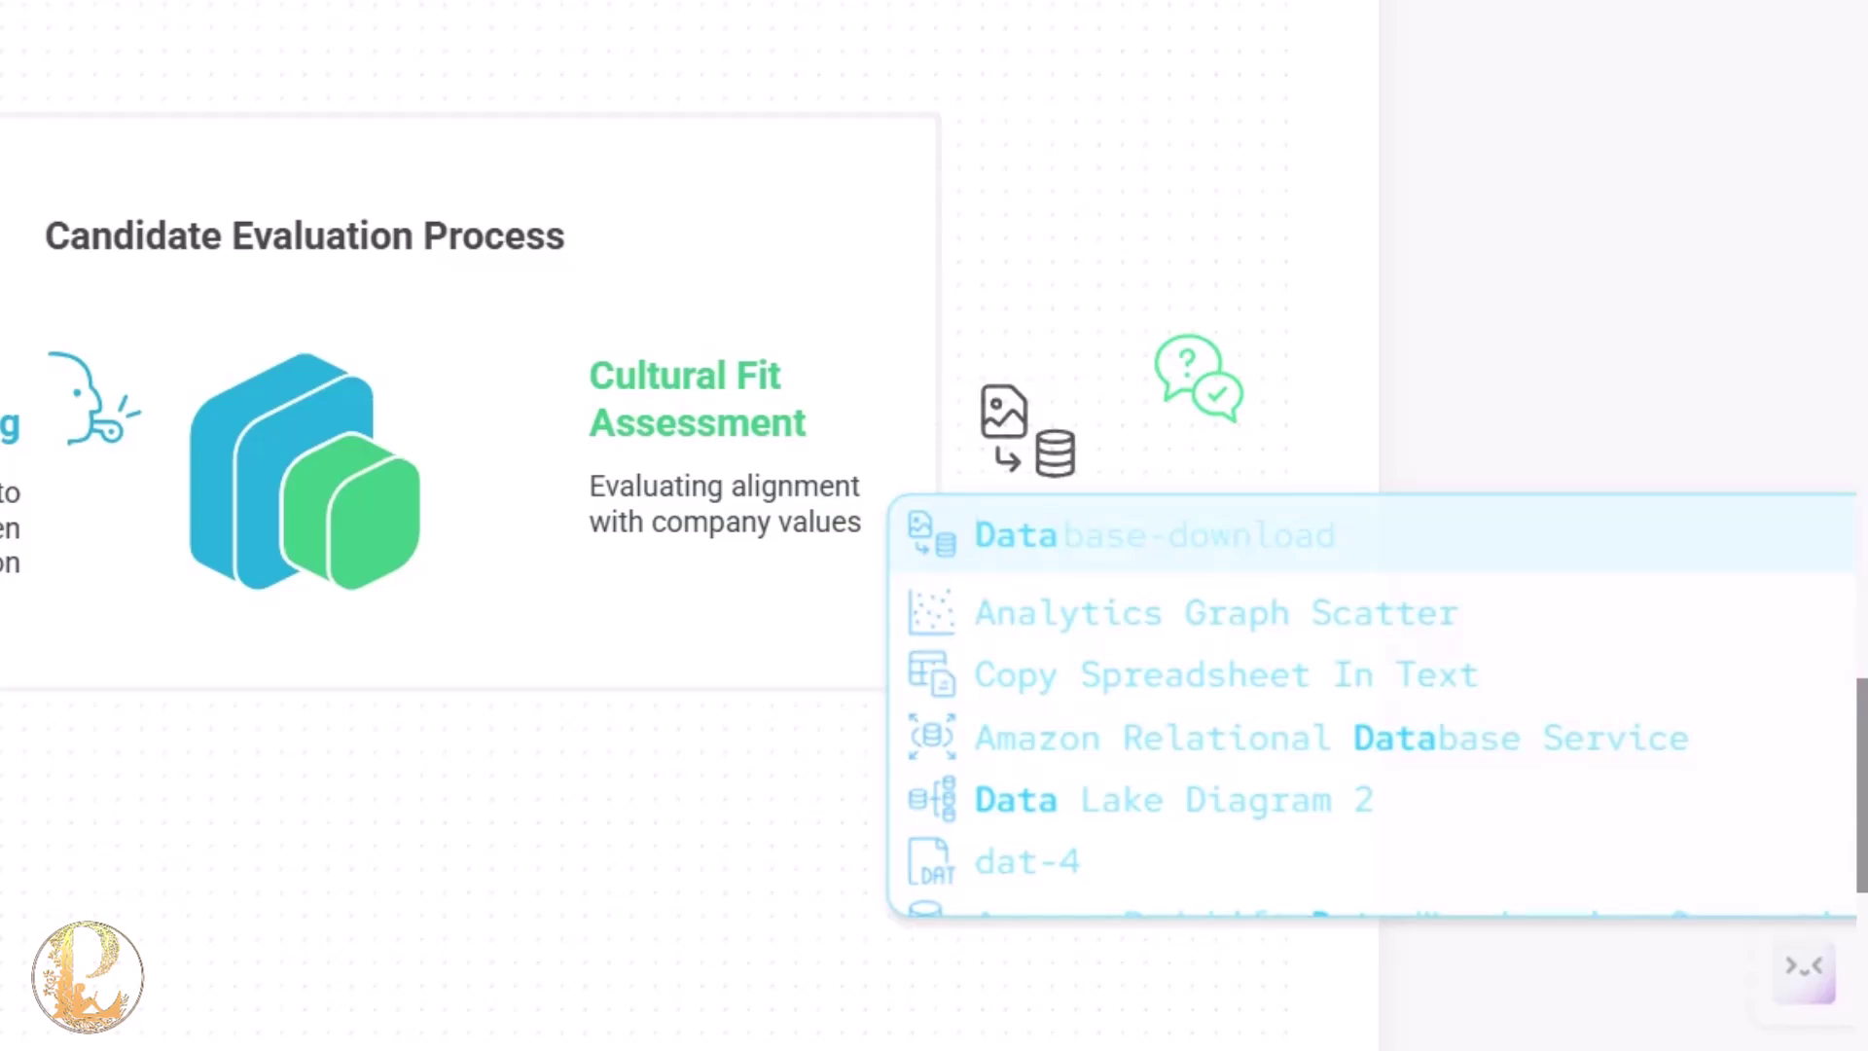
{"action": "key", "text": "Down"}
{"action": "key", "text": "Down"}
{"action": "key", "text": "Down"}
{"action": "key", "text": "Down"}
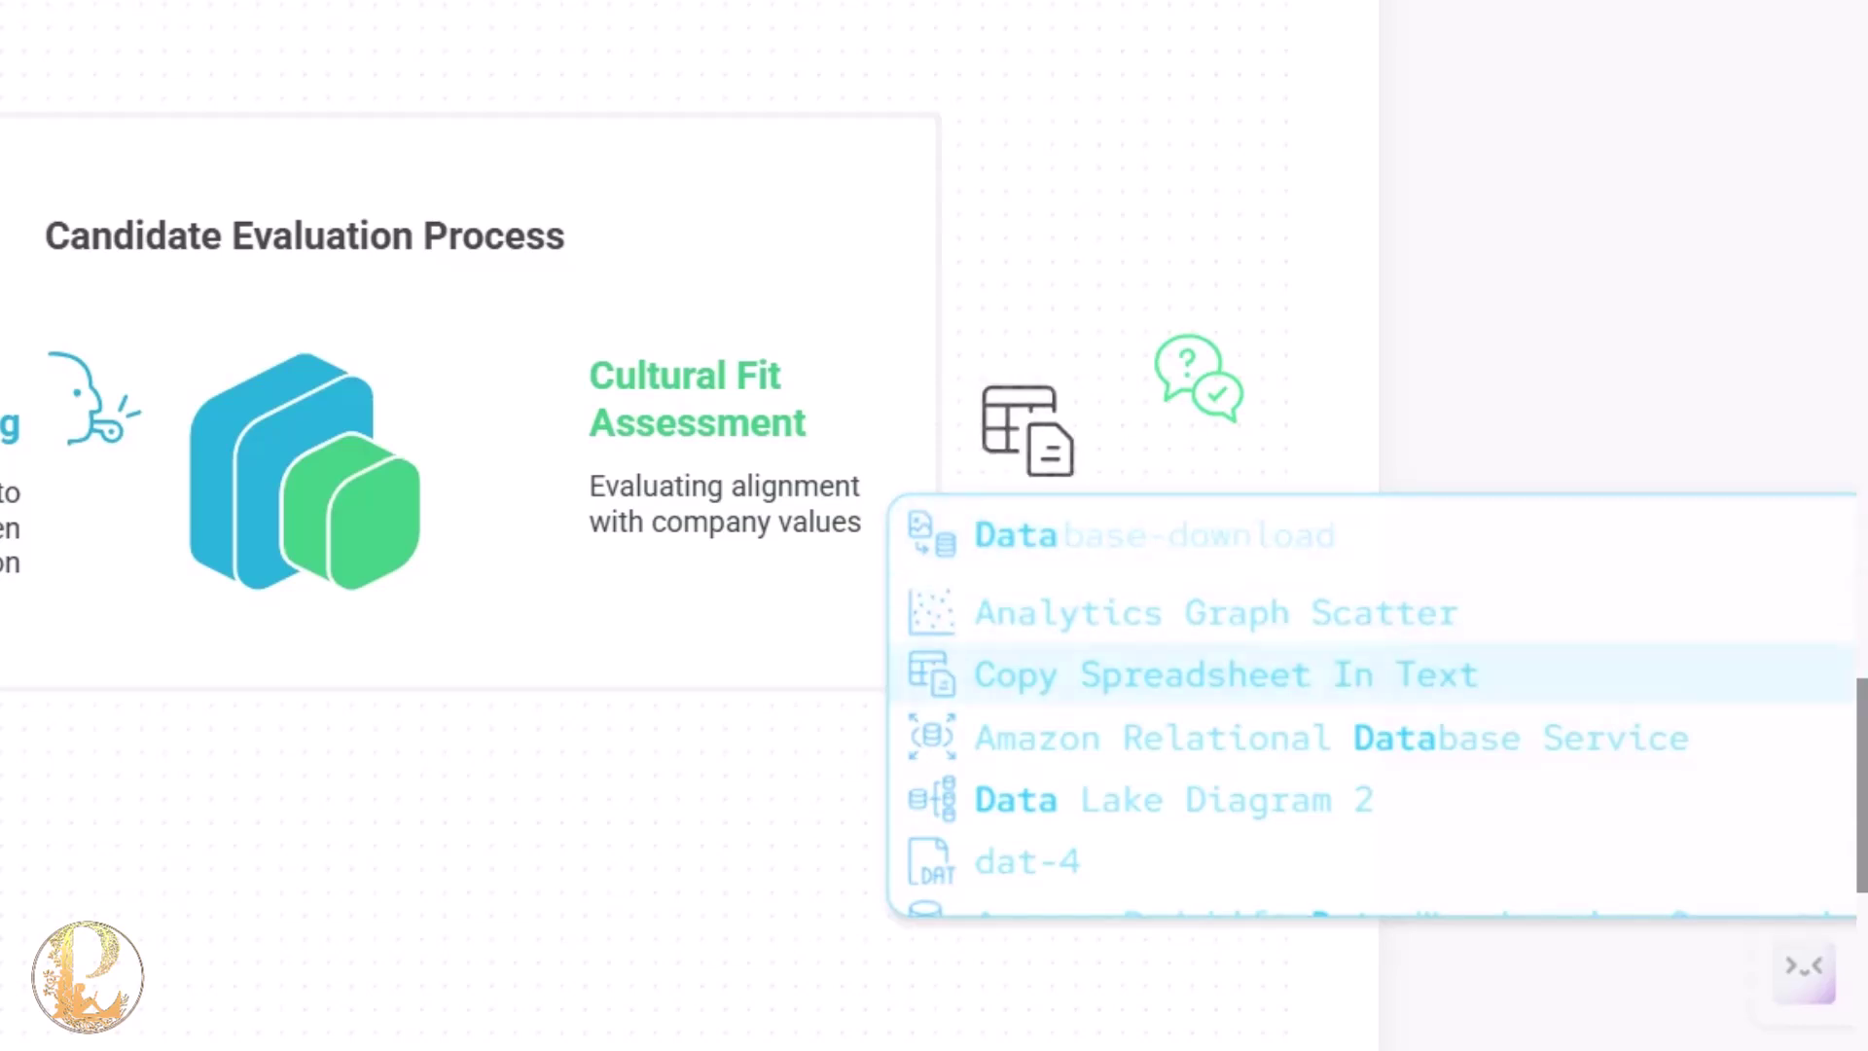
{"action": "key", "text": "Return"}
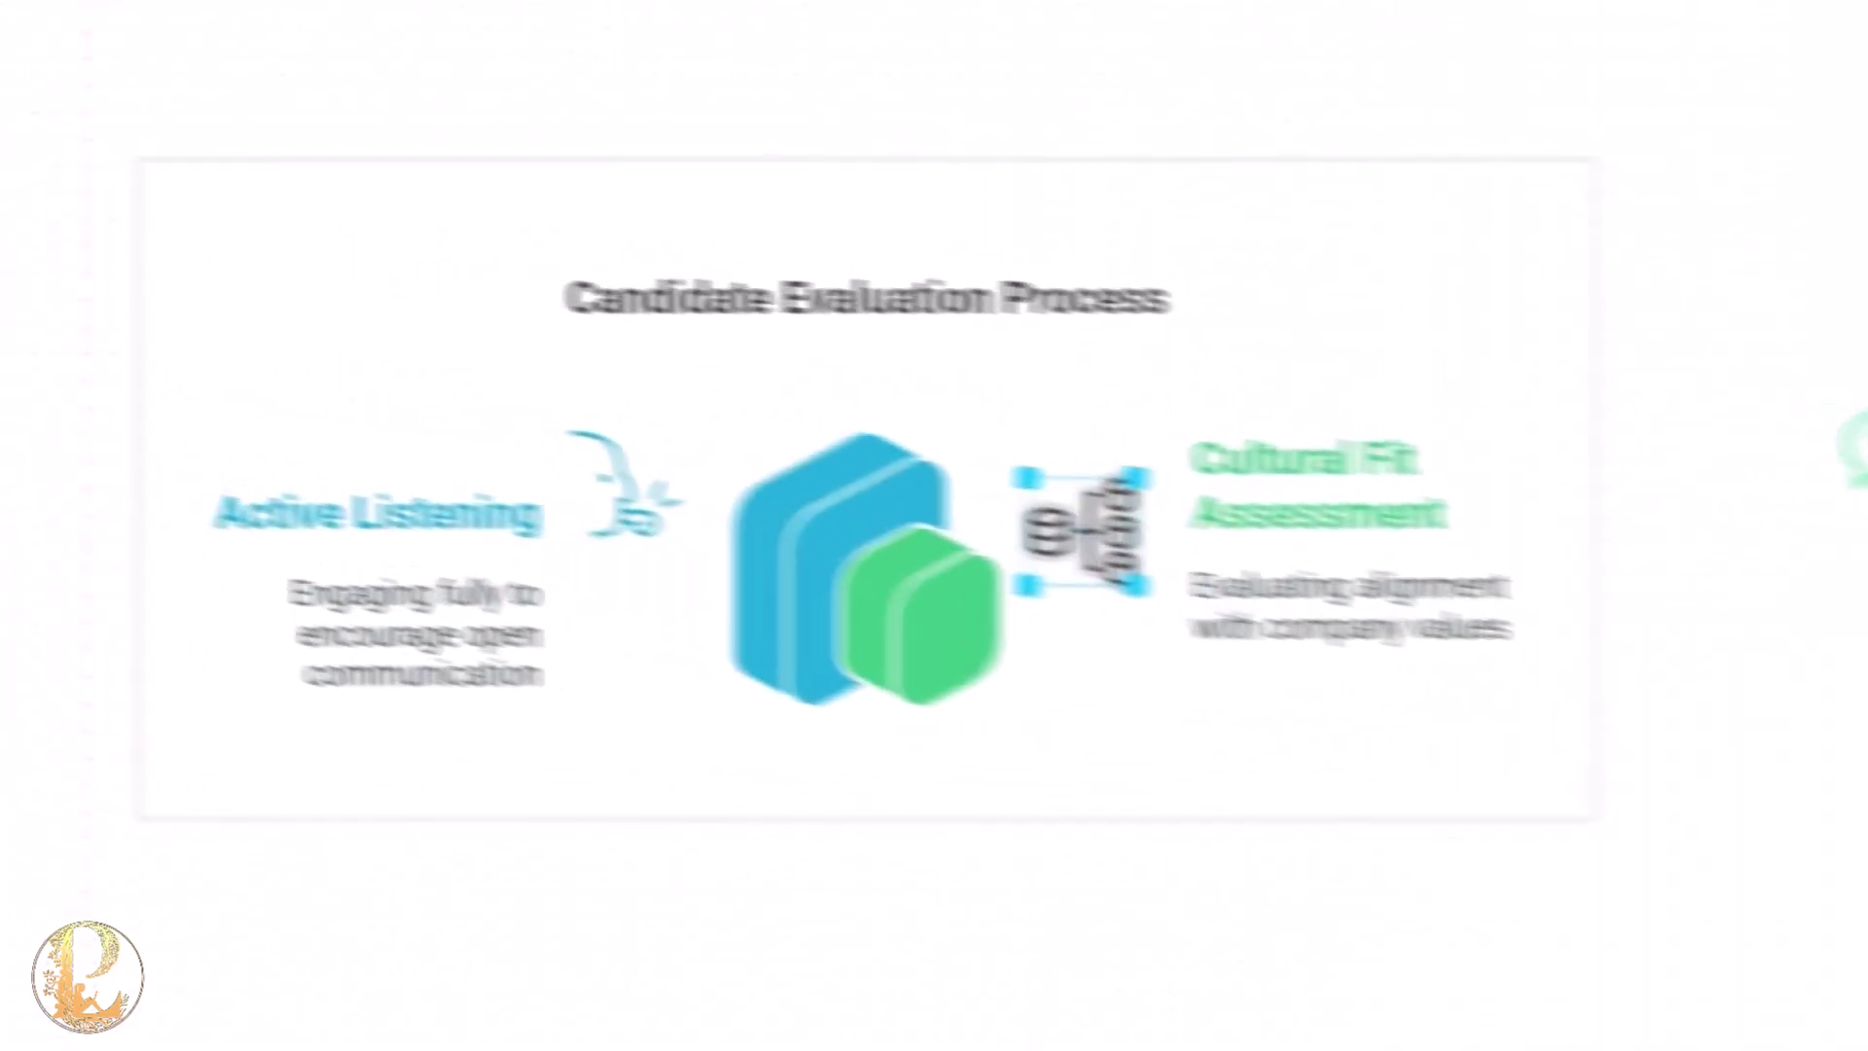
{"action": "key", "text": "Escape"}
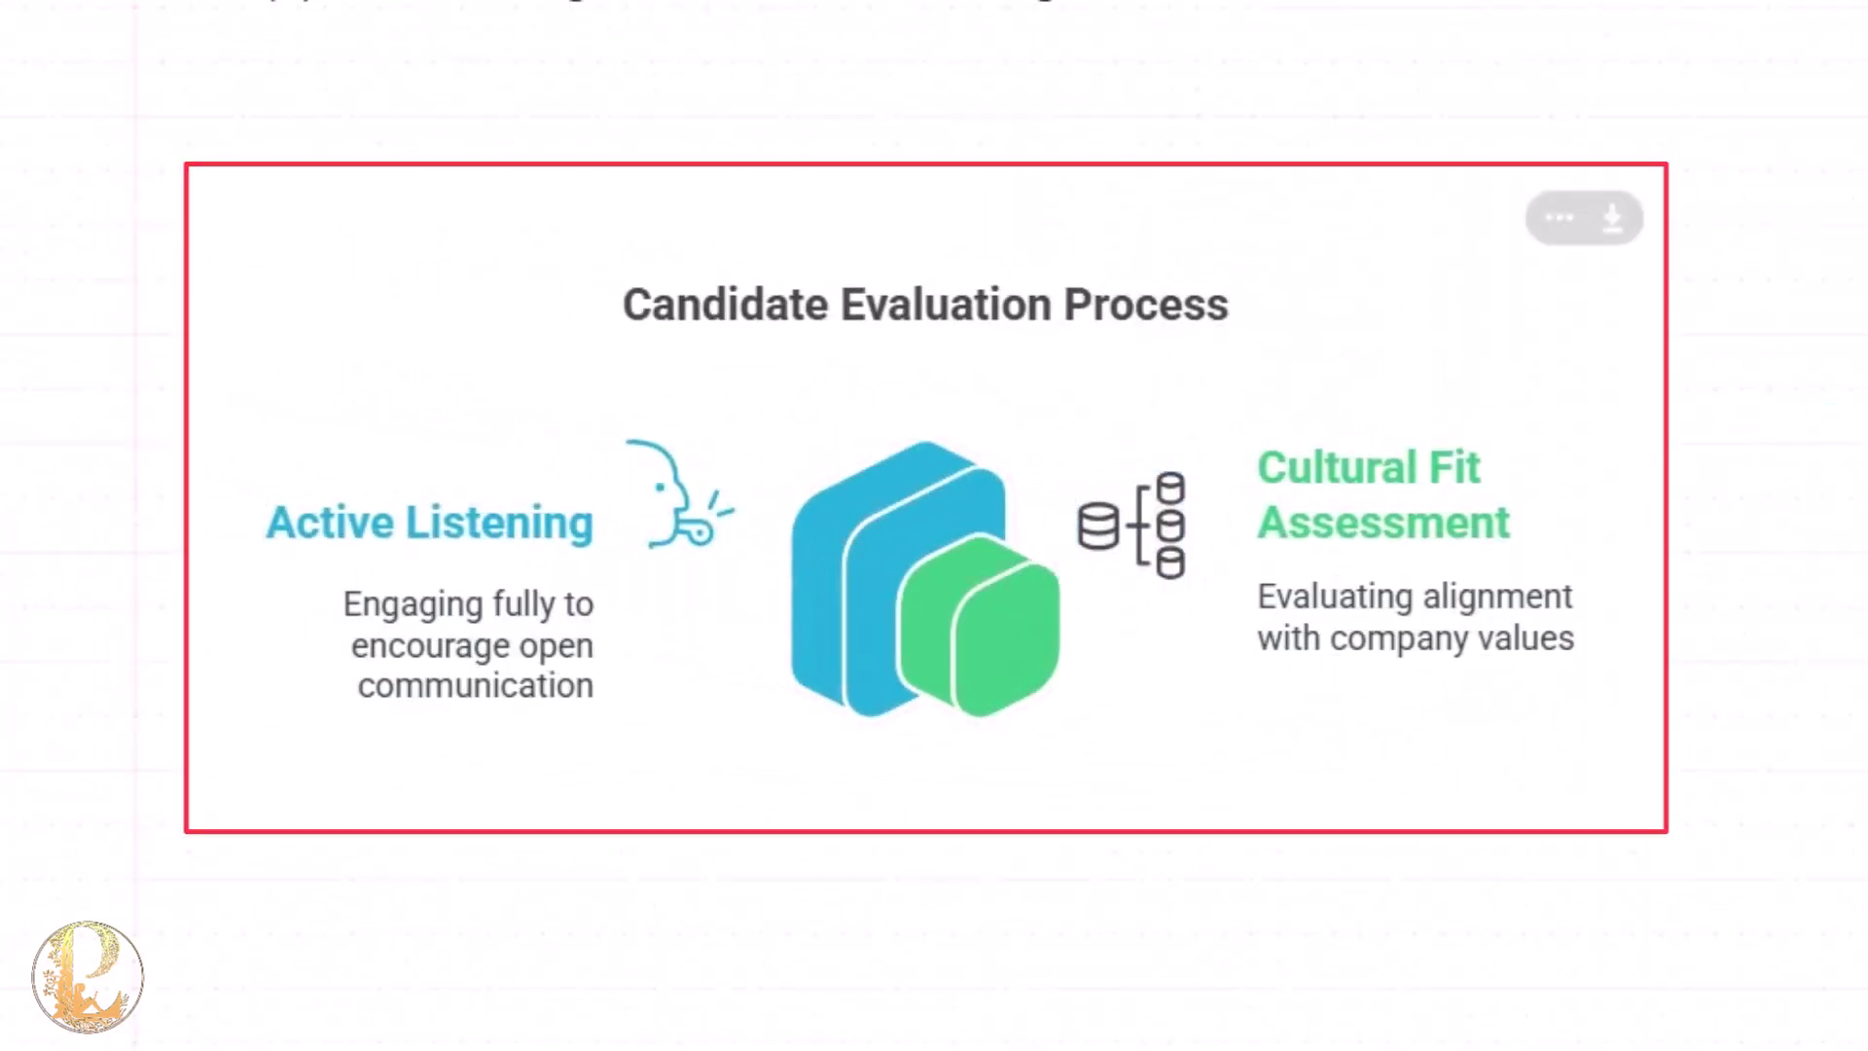
Examine the PNG export options of the Candidate Evaluation Process visual, trying colour mode, background and resolution without downloading.
{"action": "left_click", "coordinate": [1612, 218]}
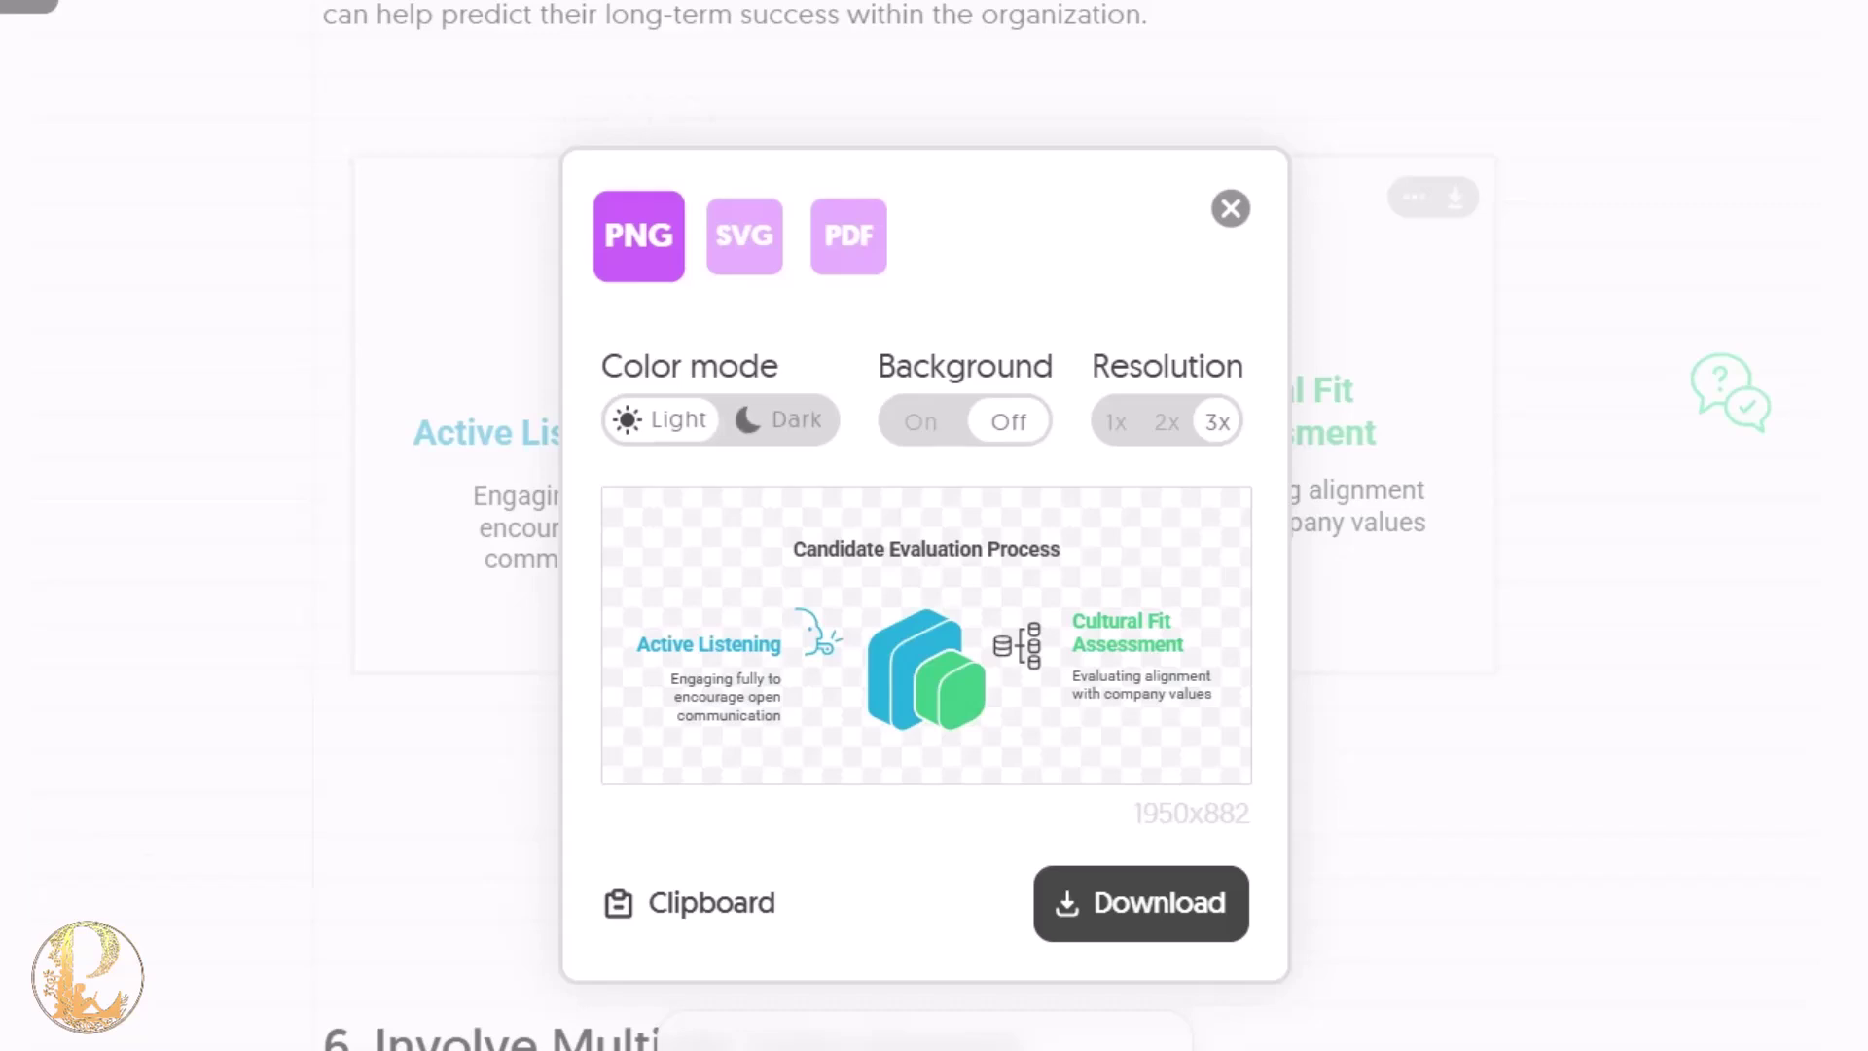
{"action": "left_click", "coordinate": [778, 420]}
{"action": "left_click", "coordinate": [661, 420]}
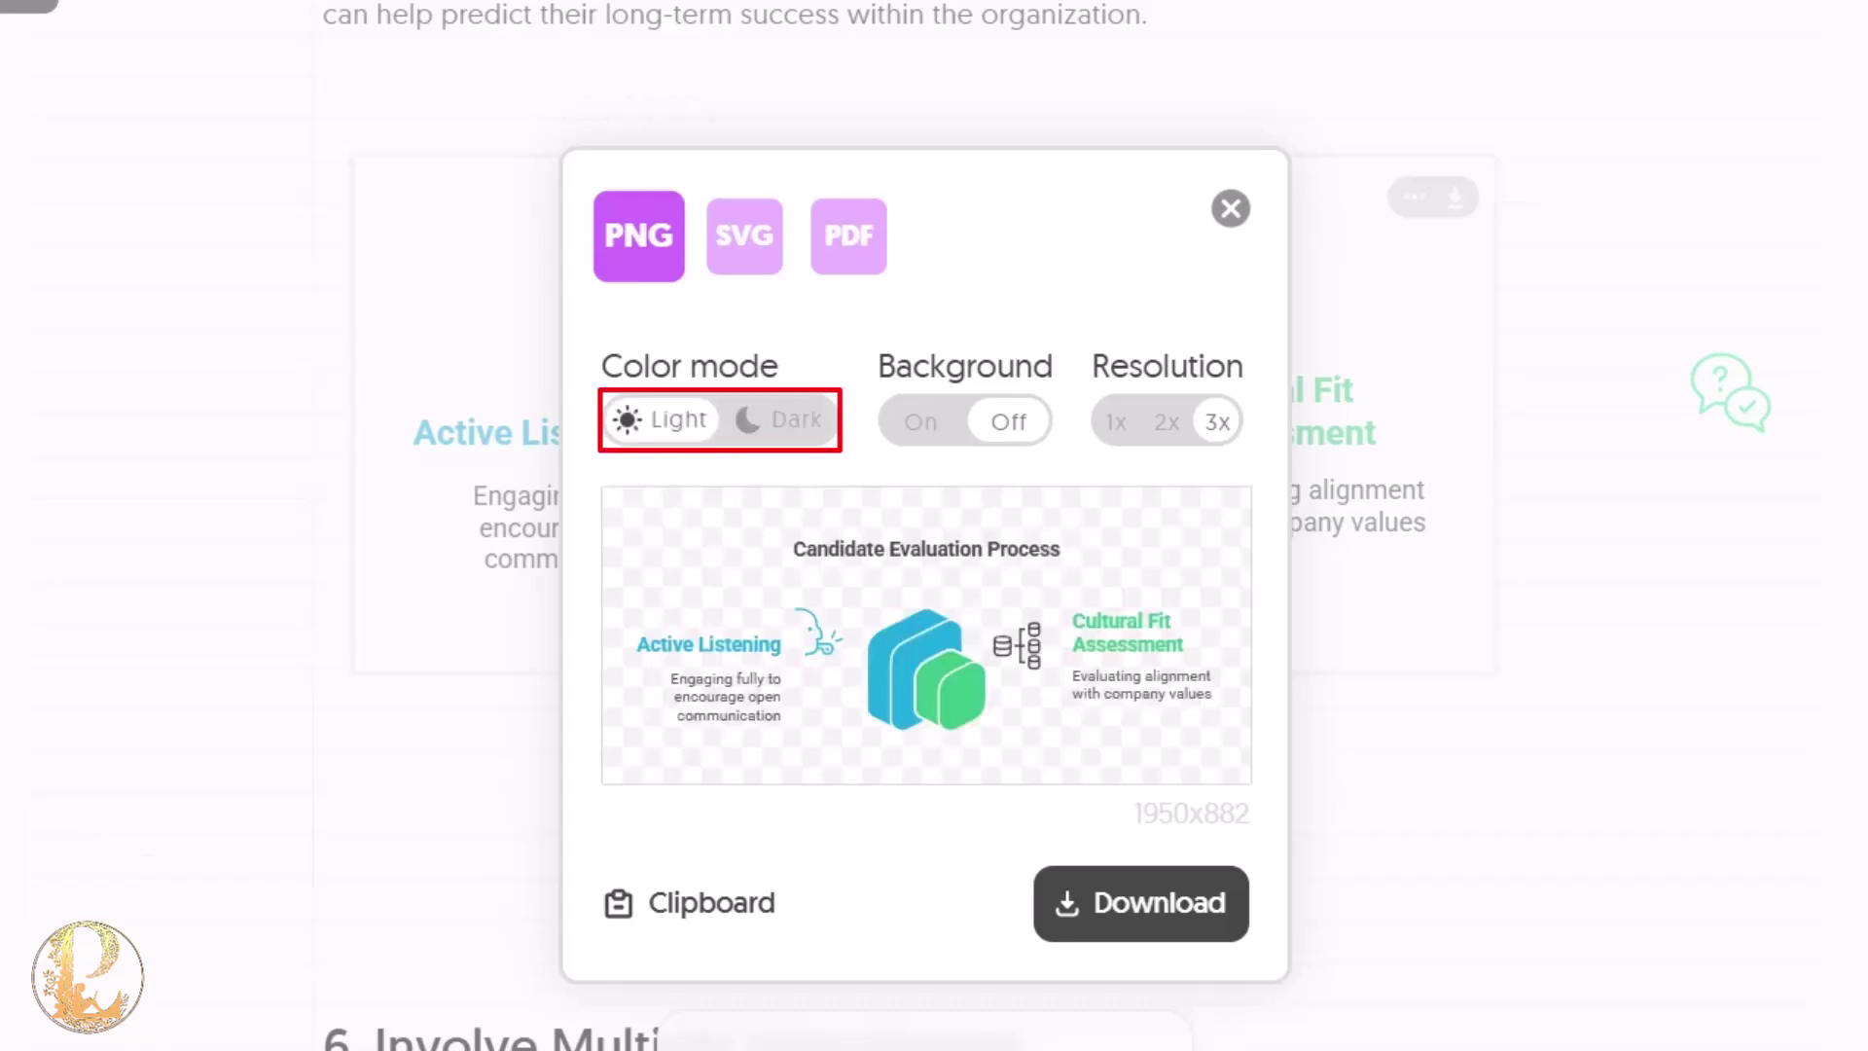
{"action": "left_click", "coordinate": [778, 420]}
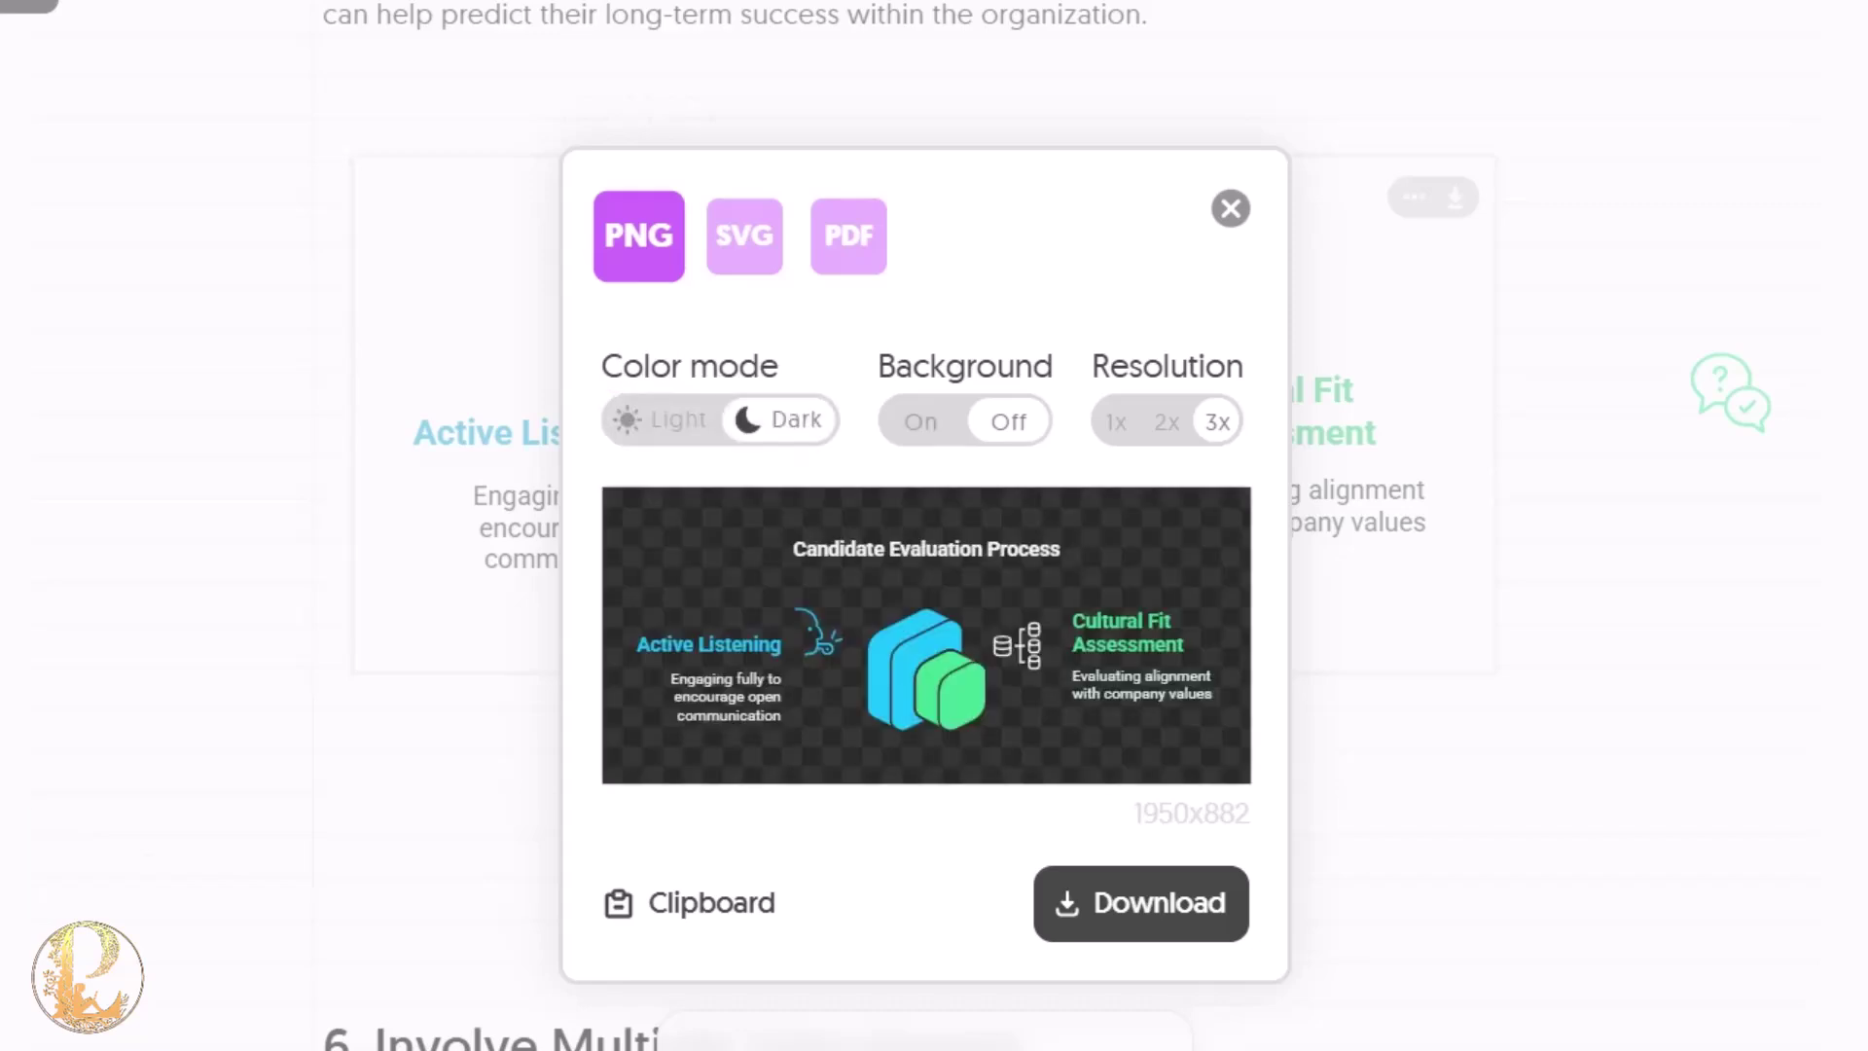
{"action": "left_click", "coordinate": [920, 421]}
{"action": "left_click", "coordinate": [1008, 422]}
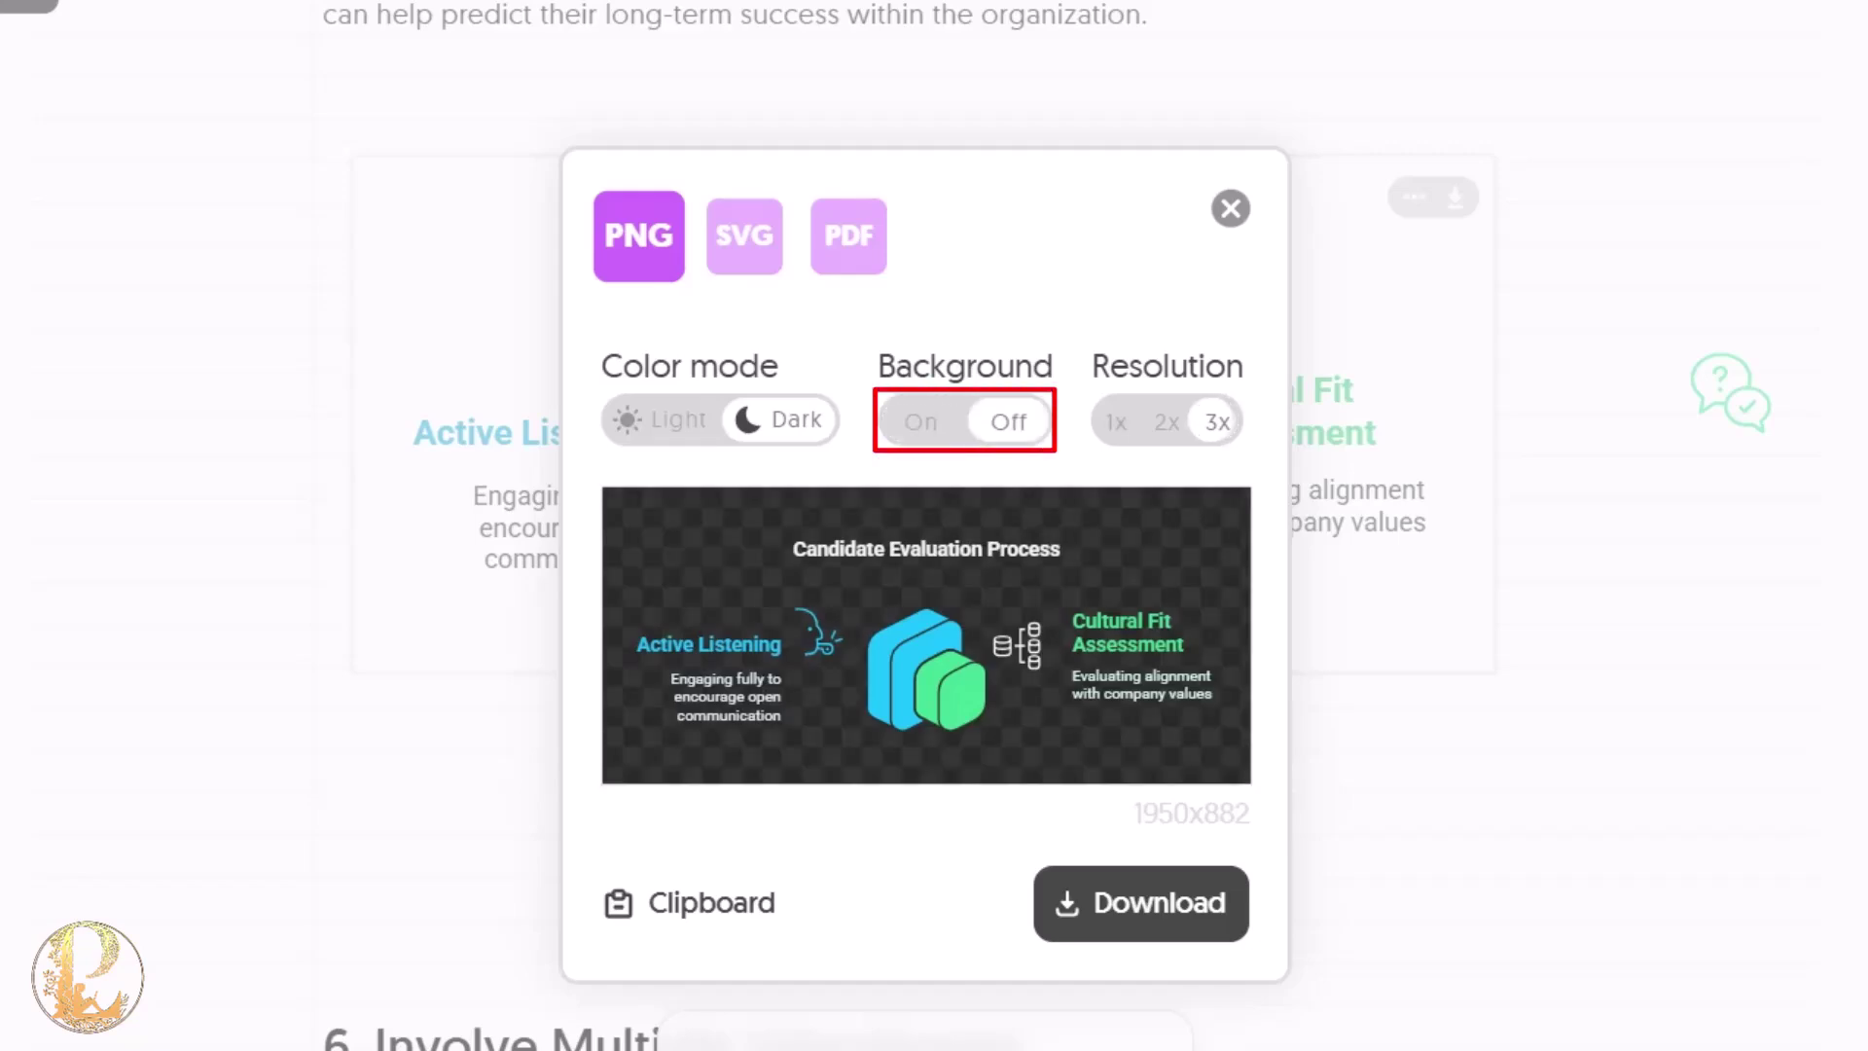
{"action": "left_click", "coordinate": [1116, 422]}
{"action": "left_click", "coordinate": [1217, 421]}
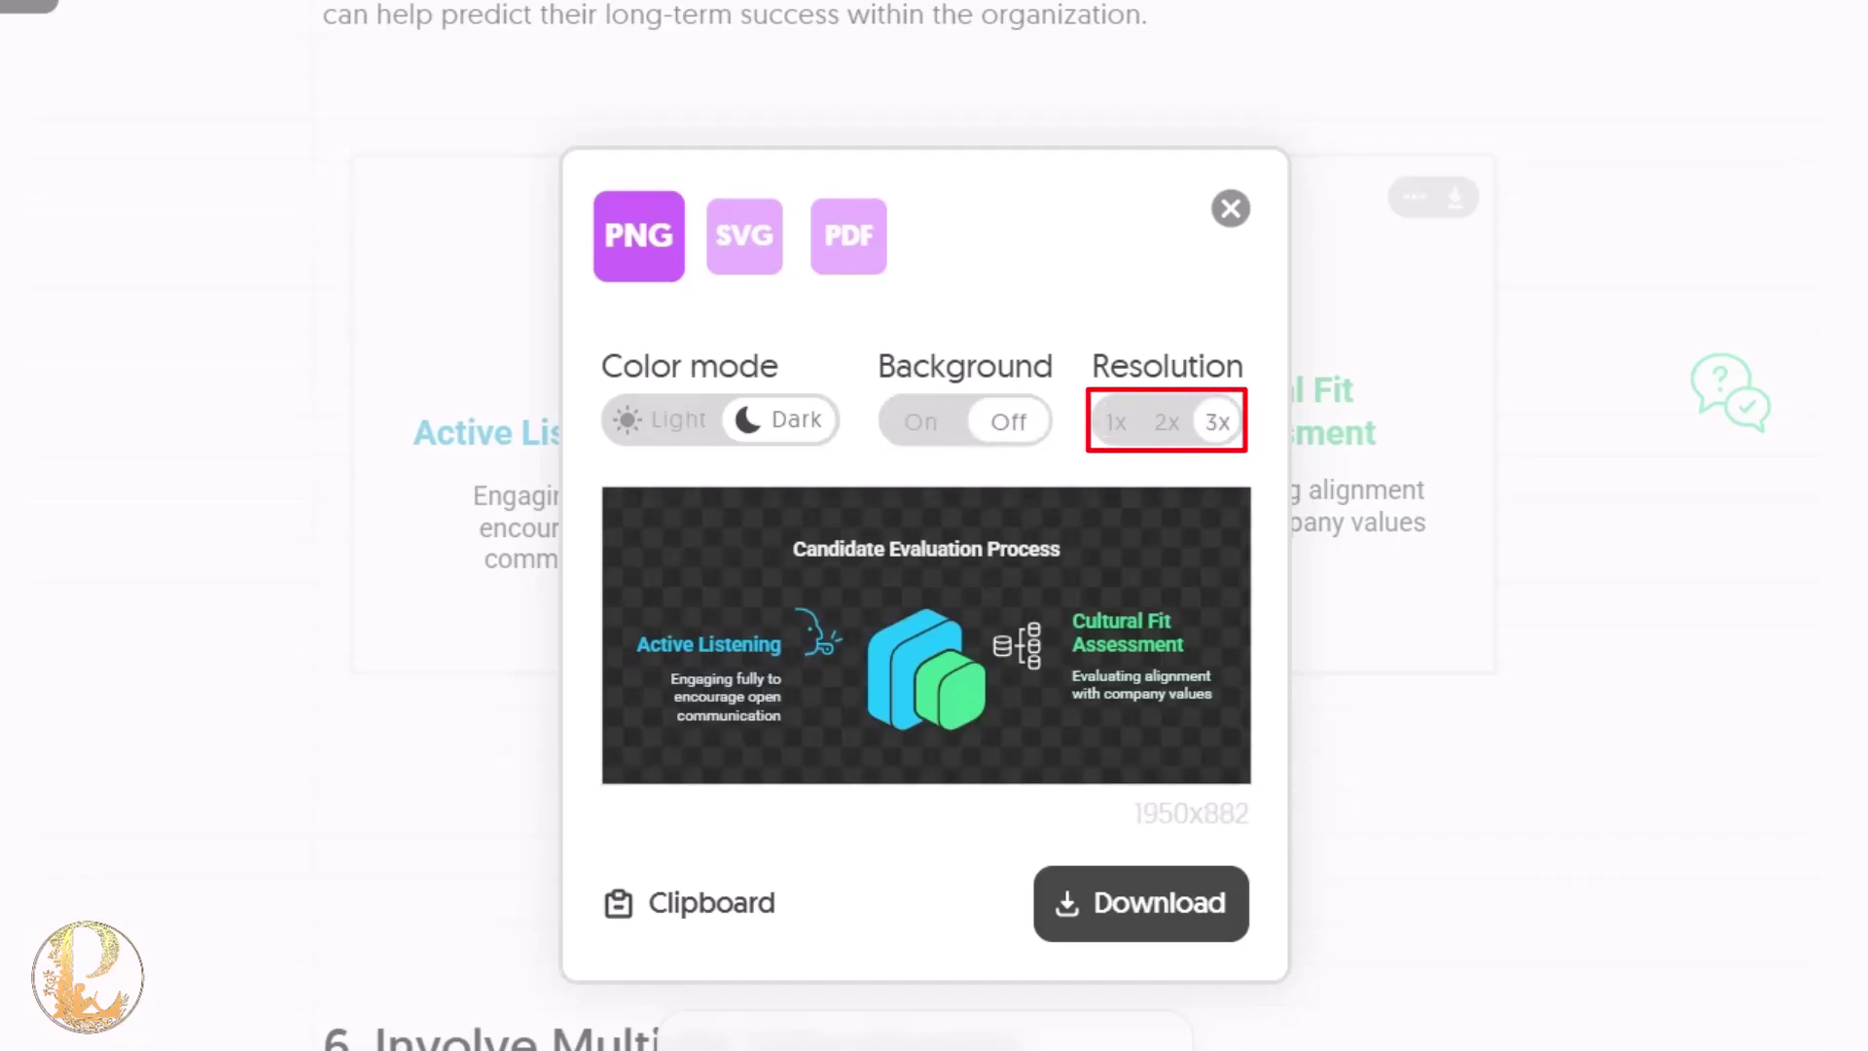
{"action": "left_click", "coordinate": [1229, 208]}
Generate a visual from both paragraphs under Continuously Improve the Process, using the staircase design with solid coloured blocks.
{"action": "scroll", "coordinate": [927, 550], "scroll_direction": "down", "scroll_amount": 7}
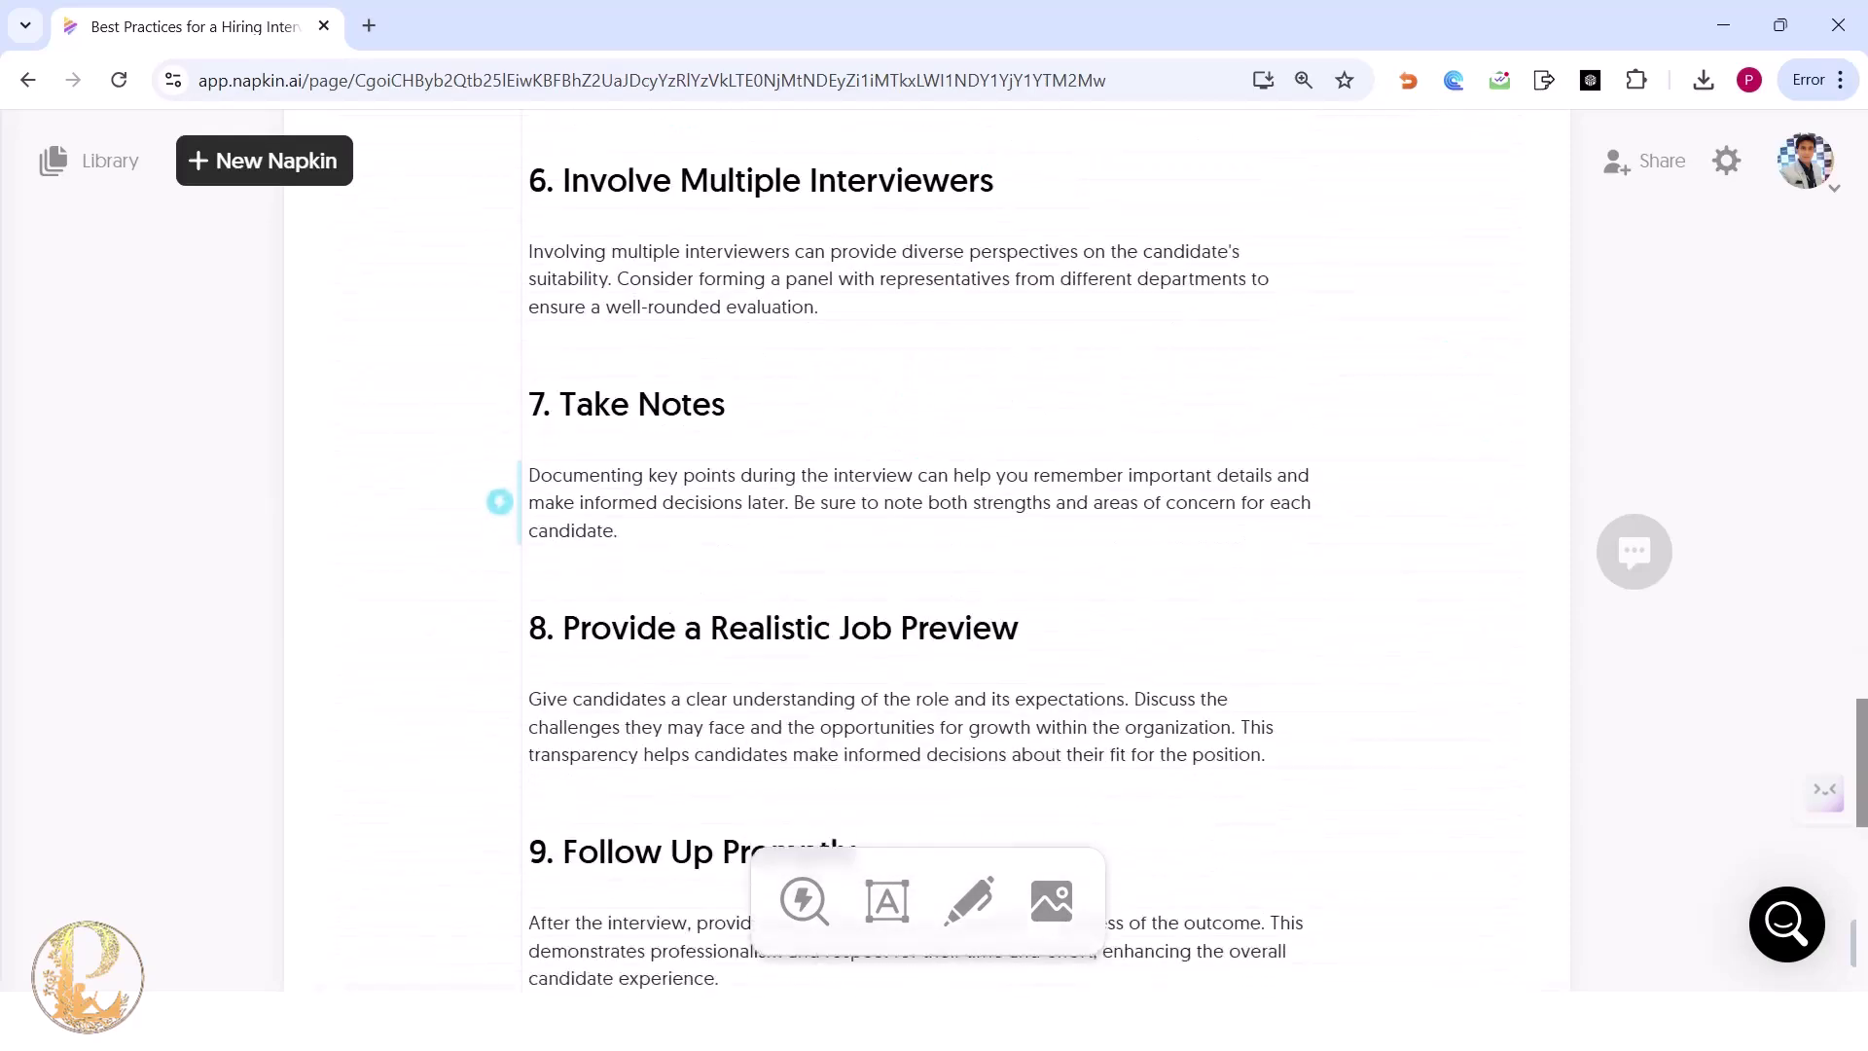
{"action": "scroll", "coordinate": [499, 501], "scroll_direction": "down", "scroll_amount": 3}
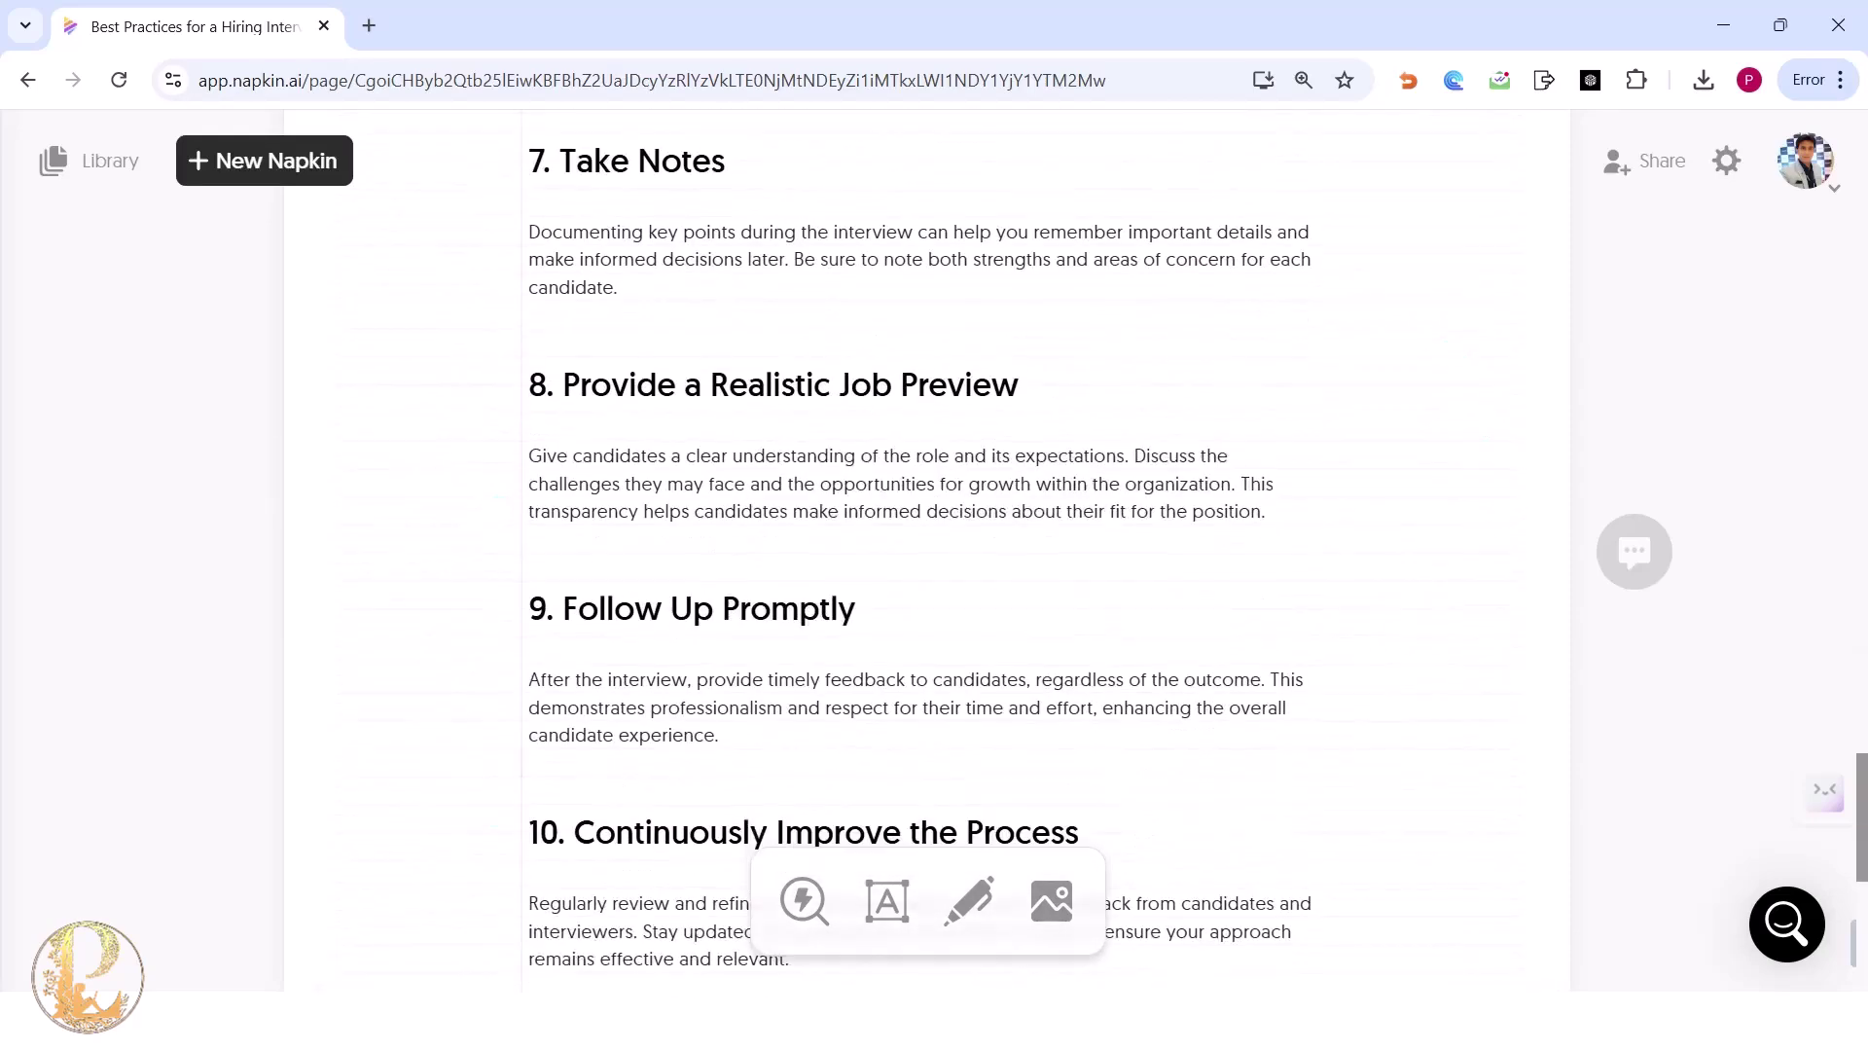
{"action": "scroll", "coordinate": [925, 545], "scroll_direction": "down", "scroll_amount": 5}
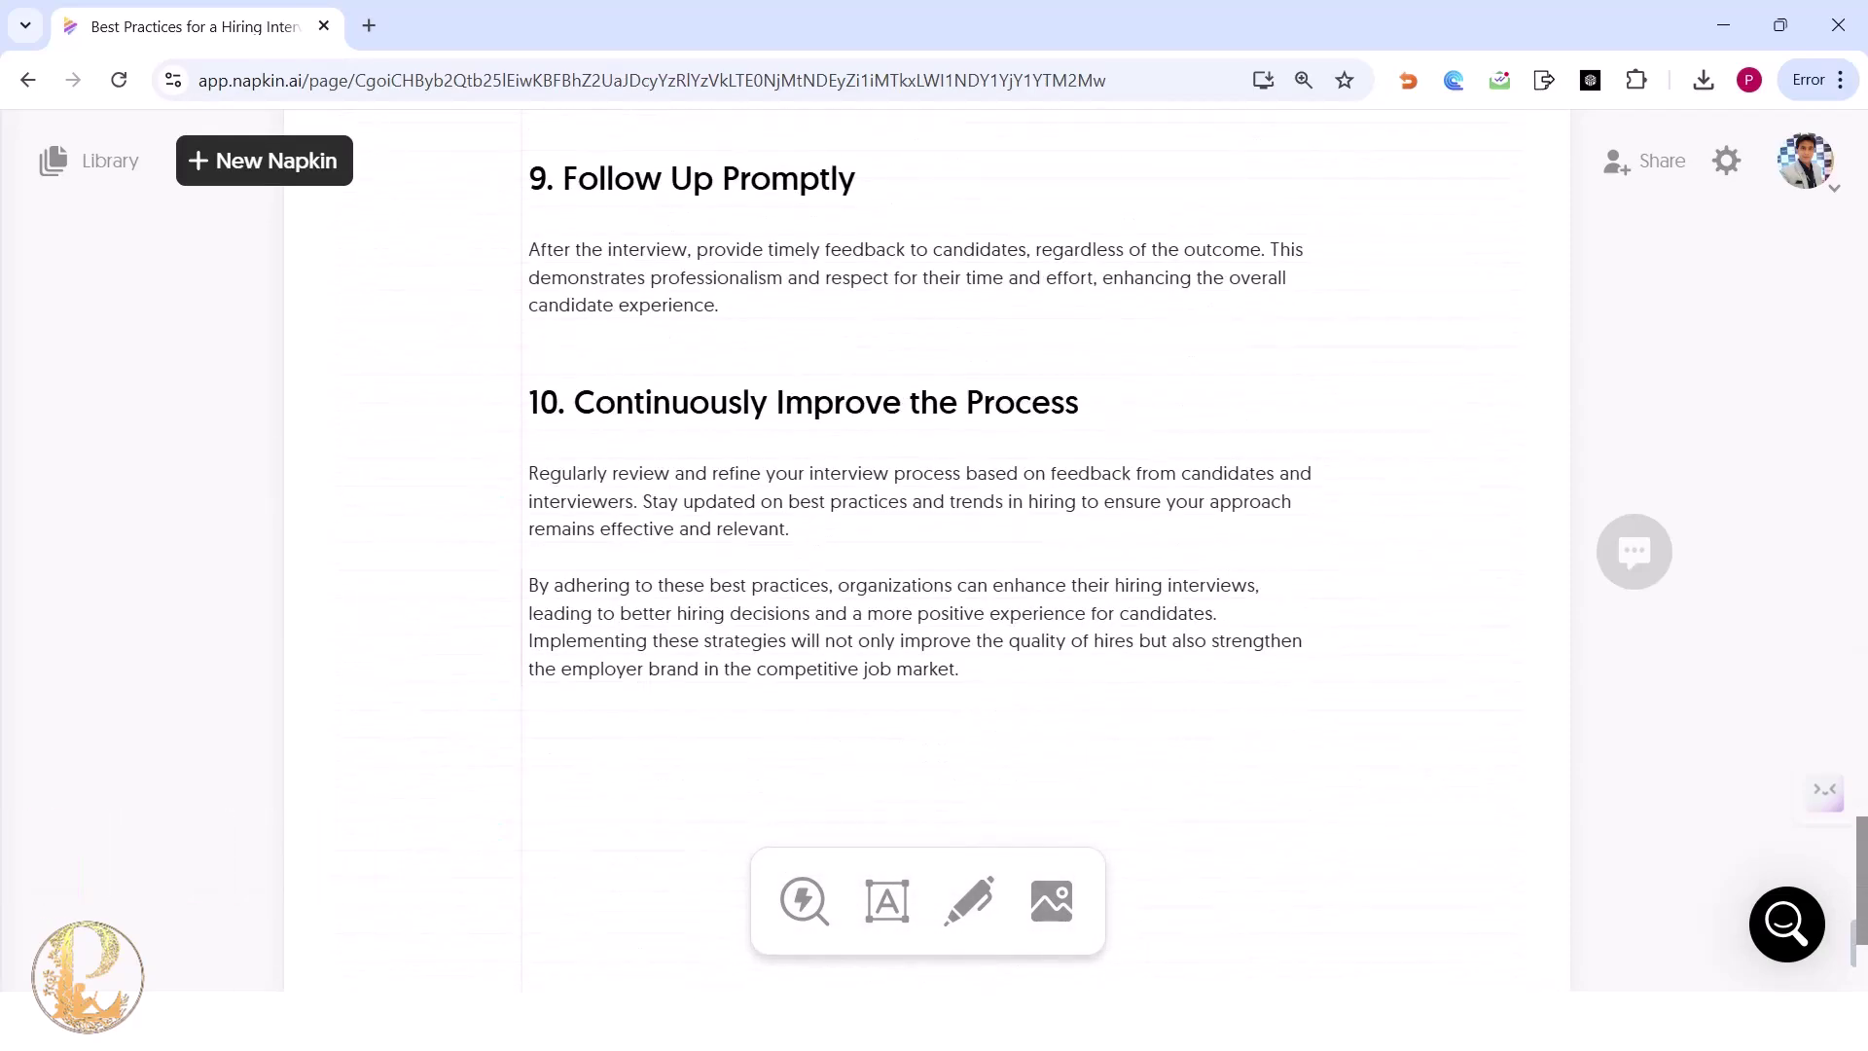
{"action": "left_click_drag", "start_coordinate": [959, 669], "coordinate": [528, 473]}
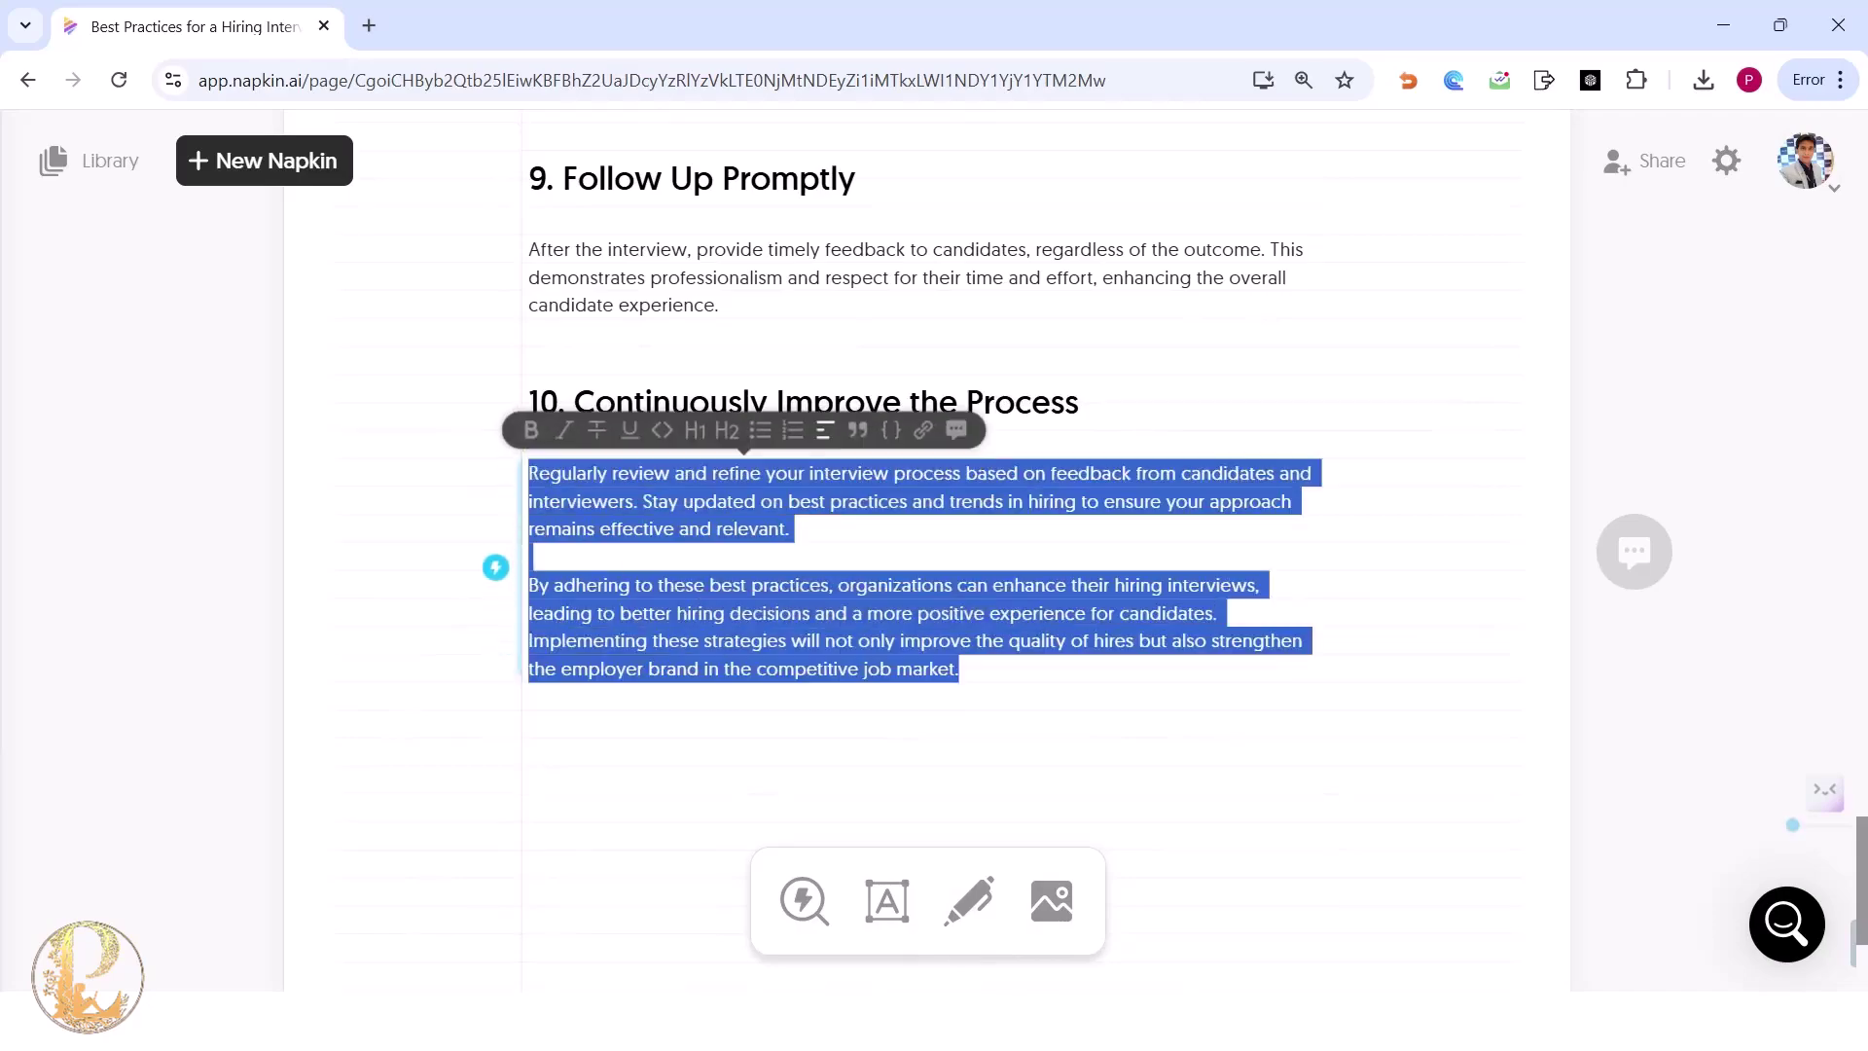
{"action": "left_click", "coordinate": [495, 568]}
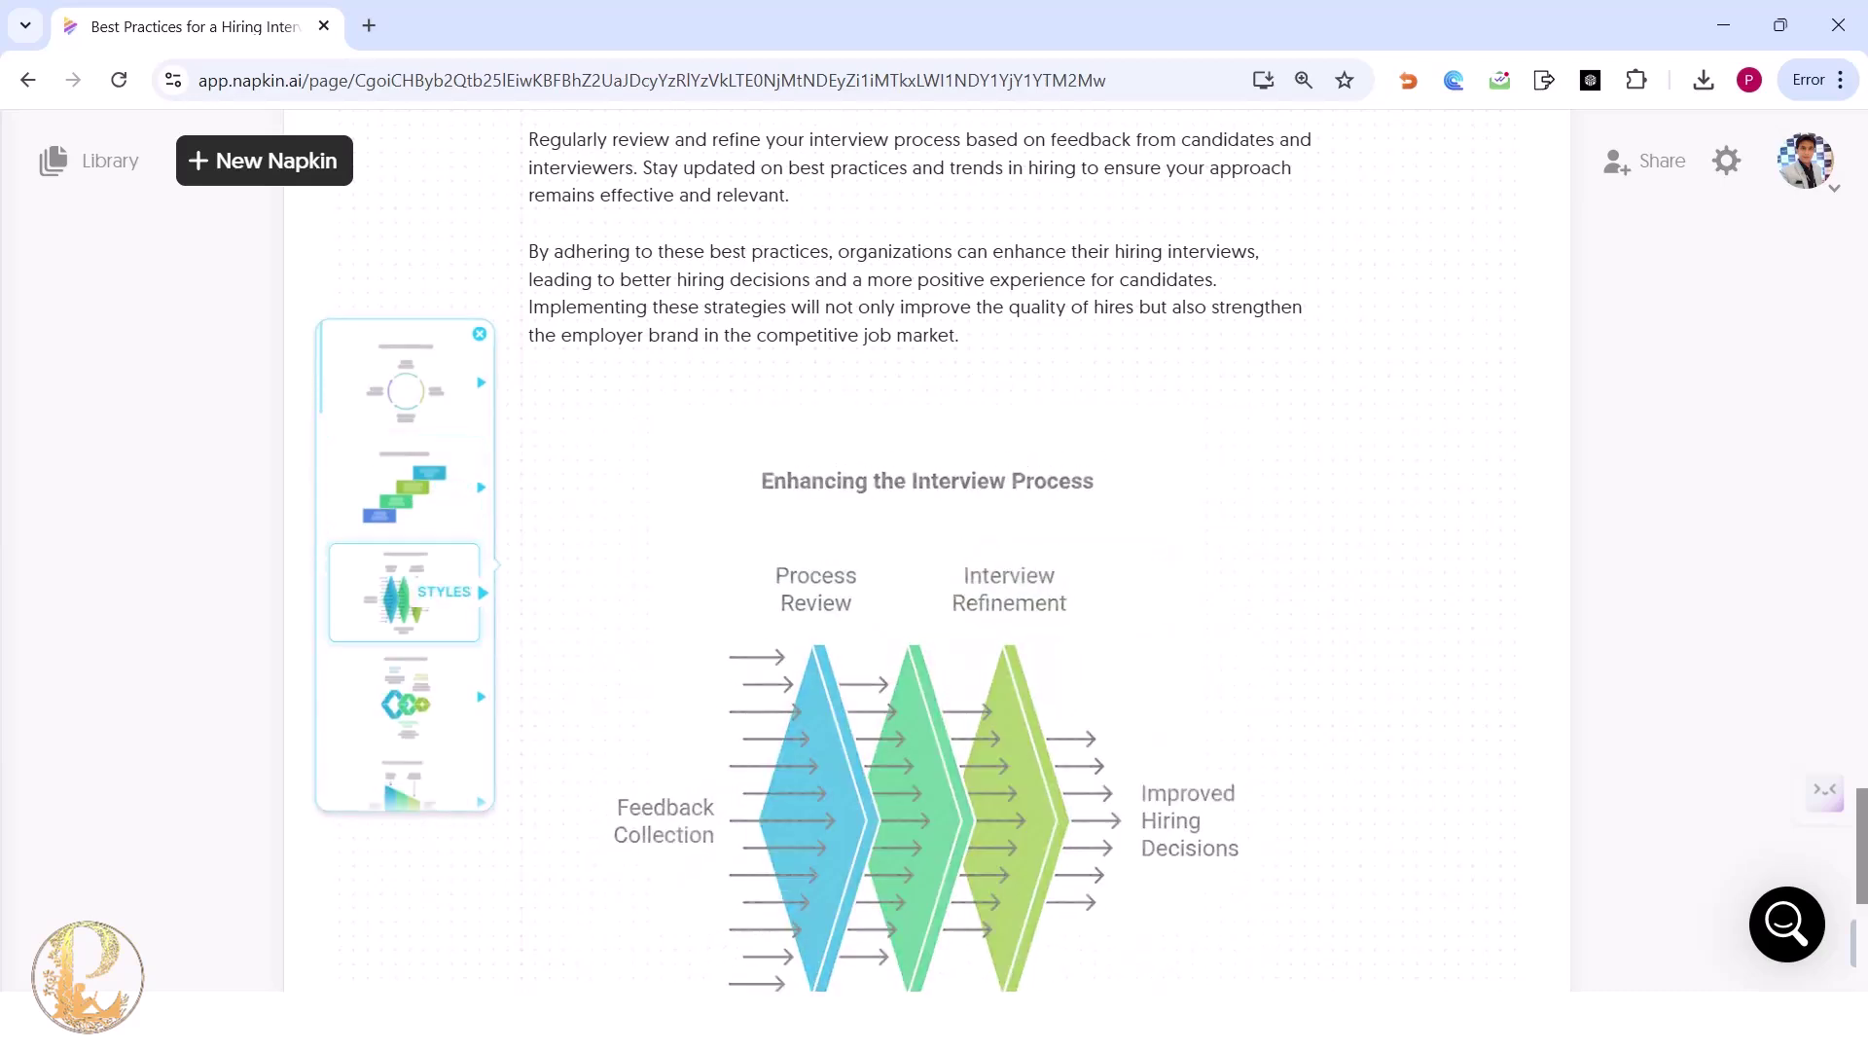
{"action": "scroll", "coordinate": [404, 590], "scroll_direction": "down", "scroll_amount": 1}
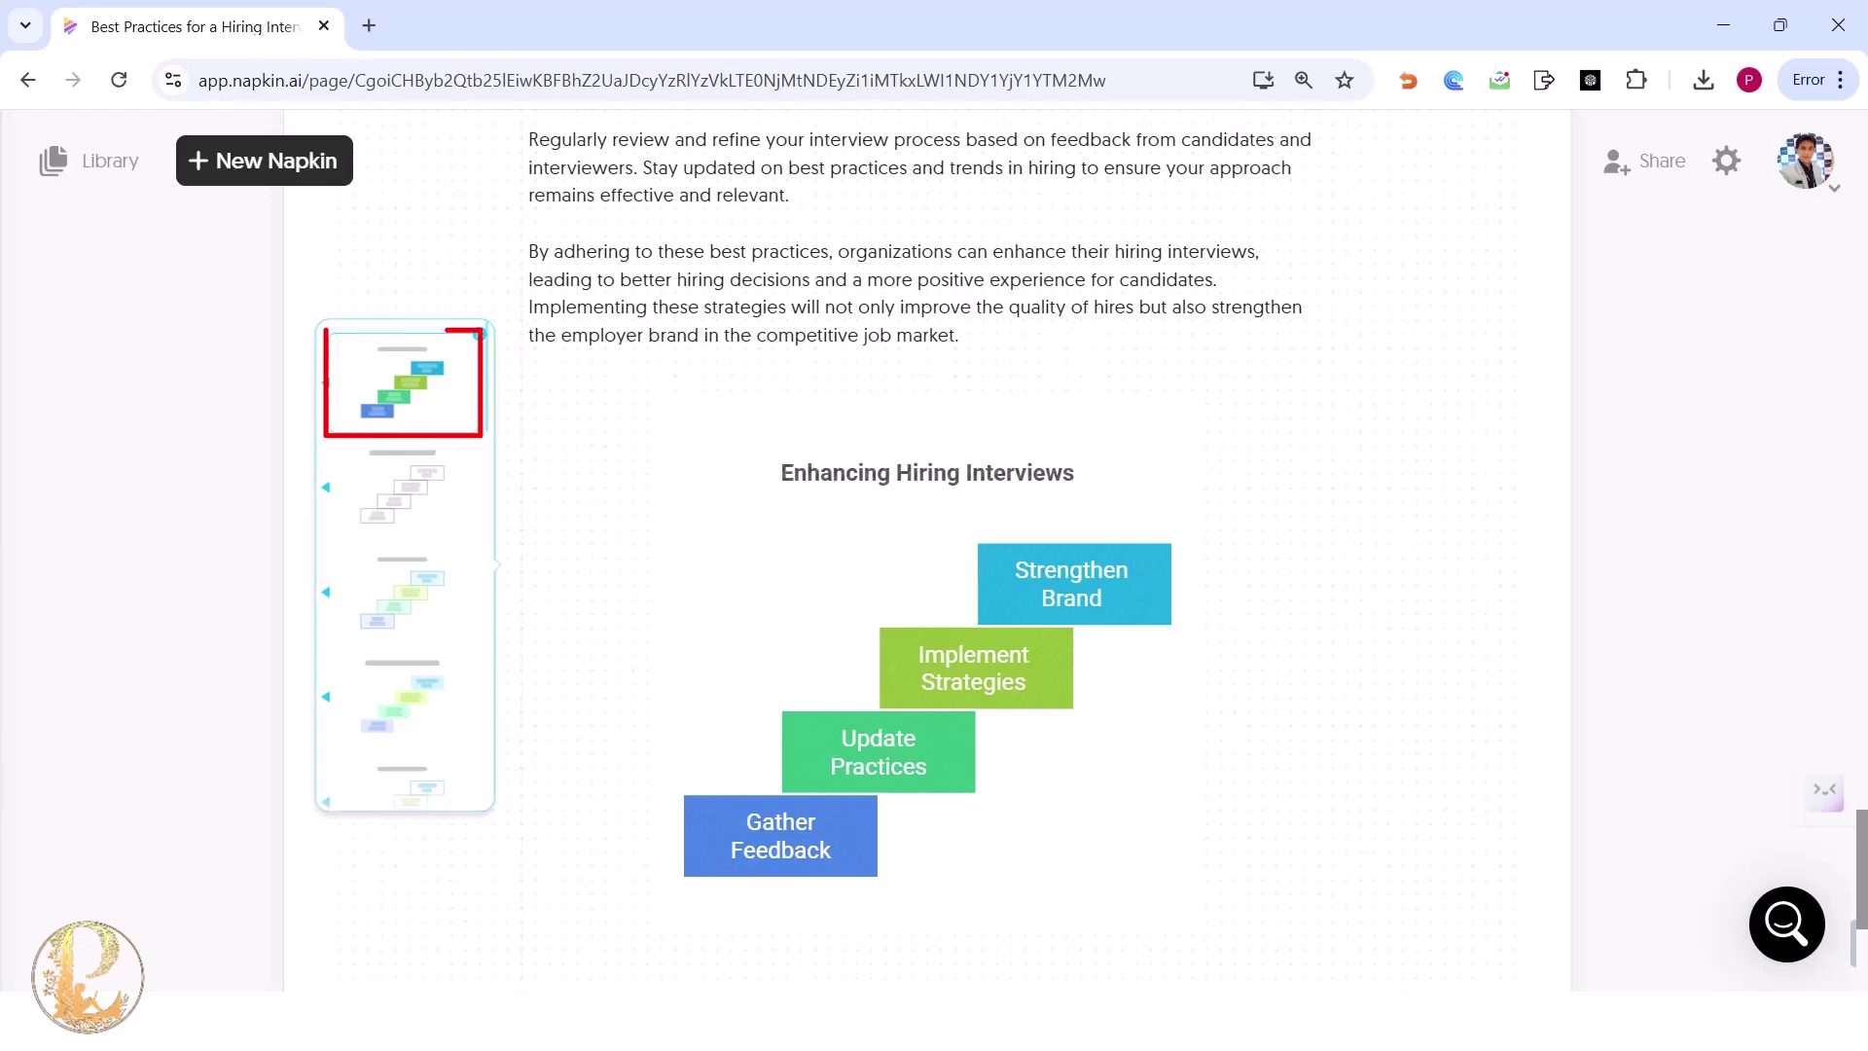
{"action": "left_click", "coordinate": [402, 382]}
Add a new block between Implement Strategies and Strengthen Brand in the staircase visual and label it "Technoedge".
{"action": "left_click", "coordinate": [974, 668]}
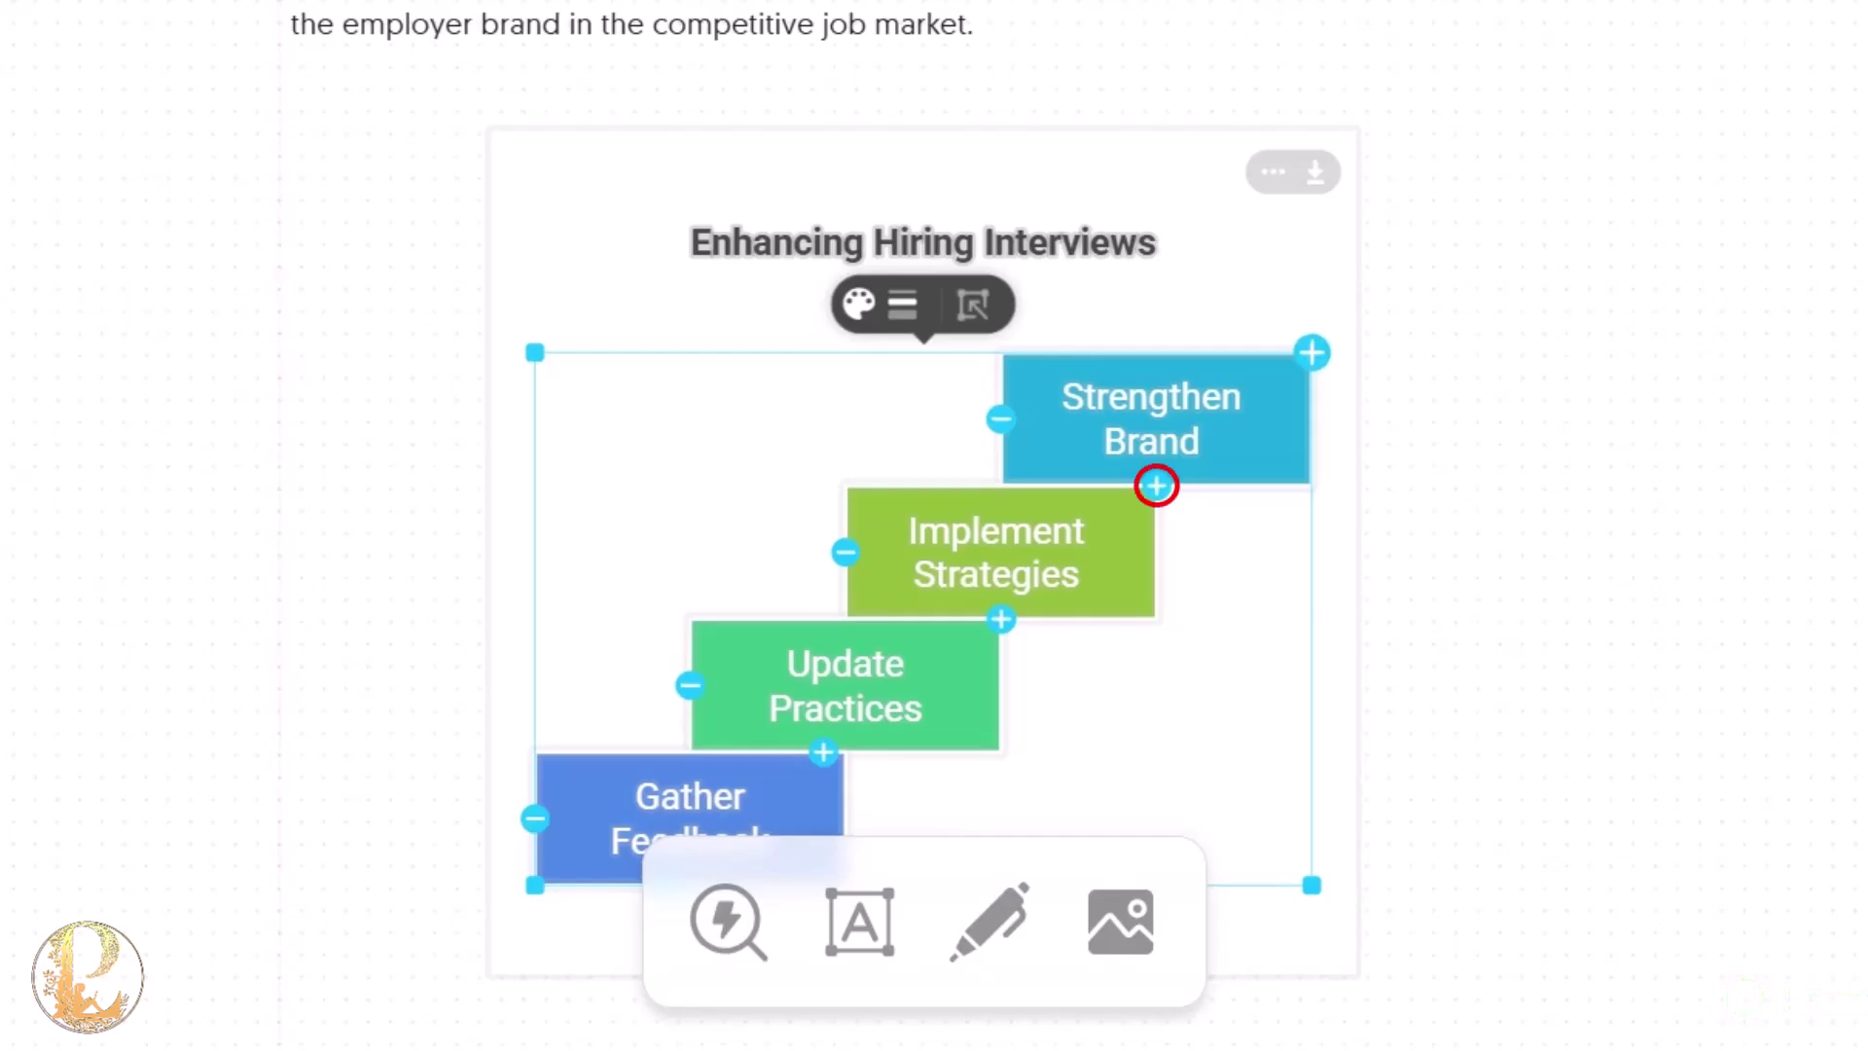
{"action": "left_click", "coordinate": [1156, 485]}
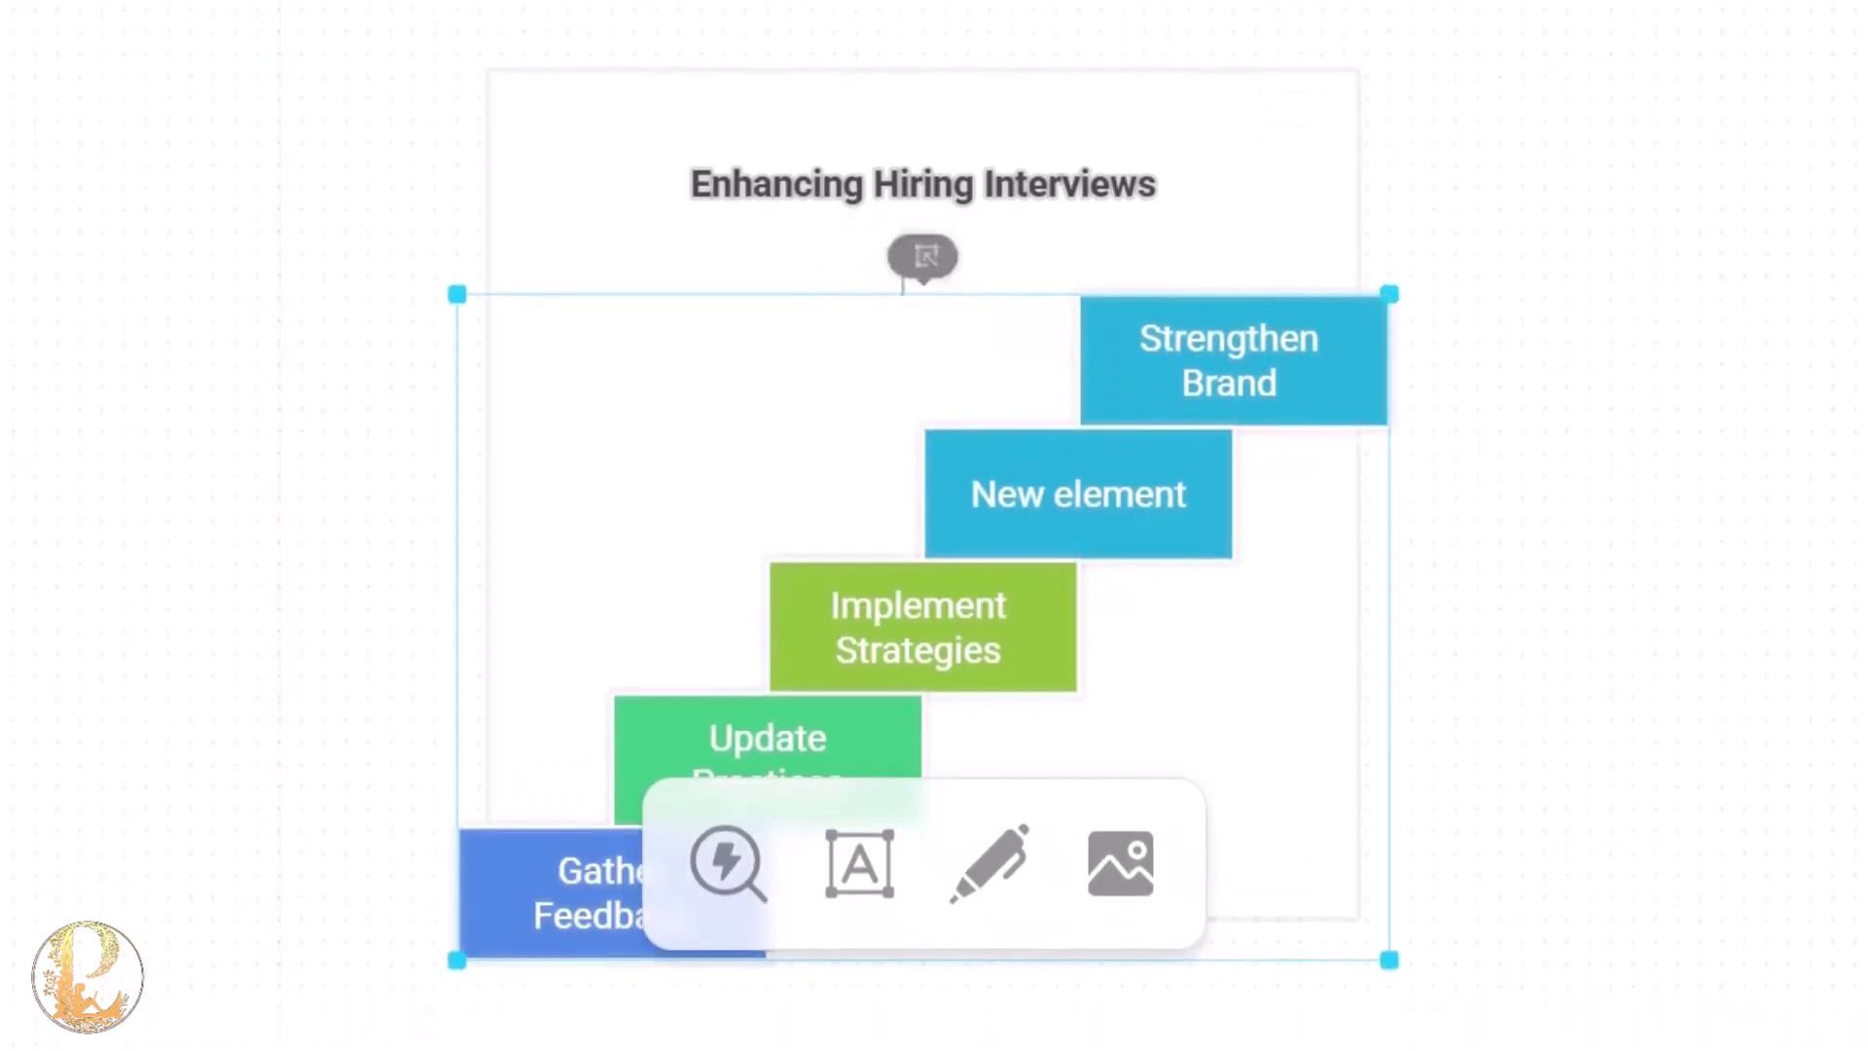
{"action": "key", "text": "Escape"}
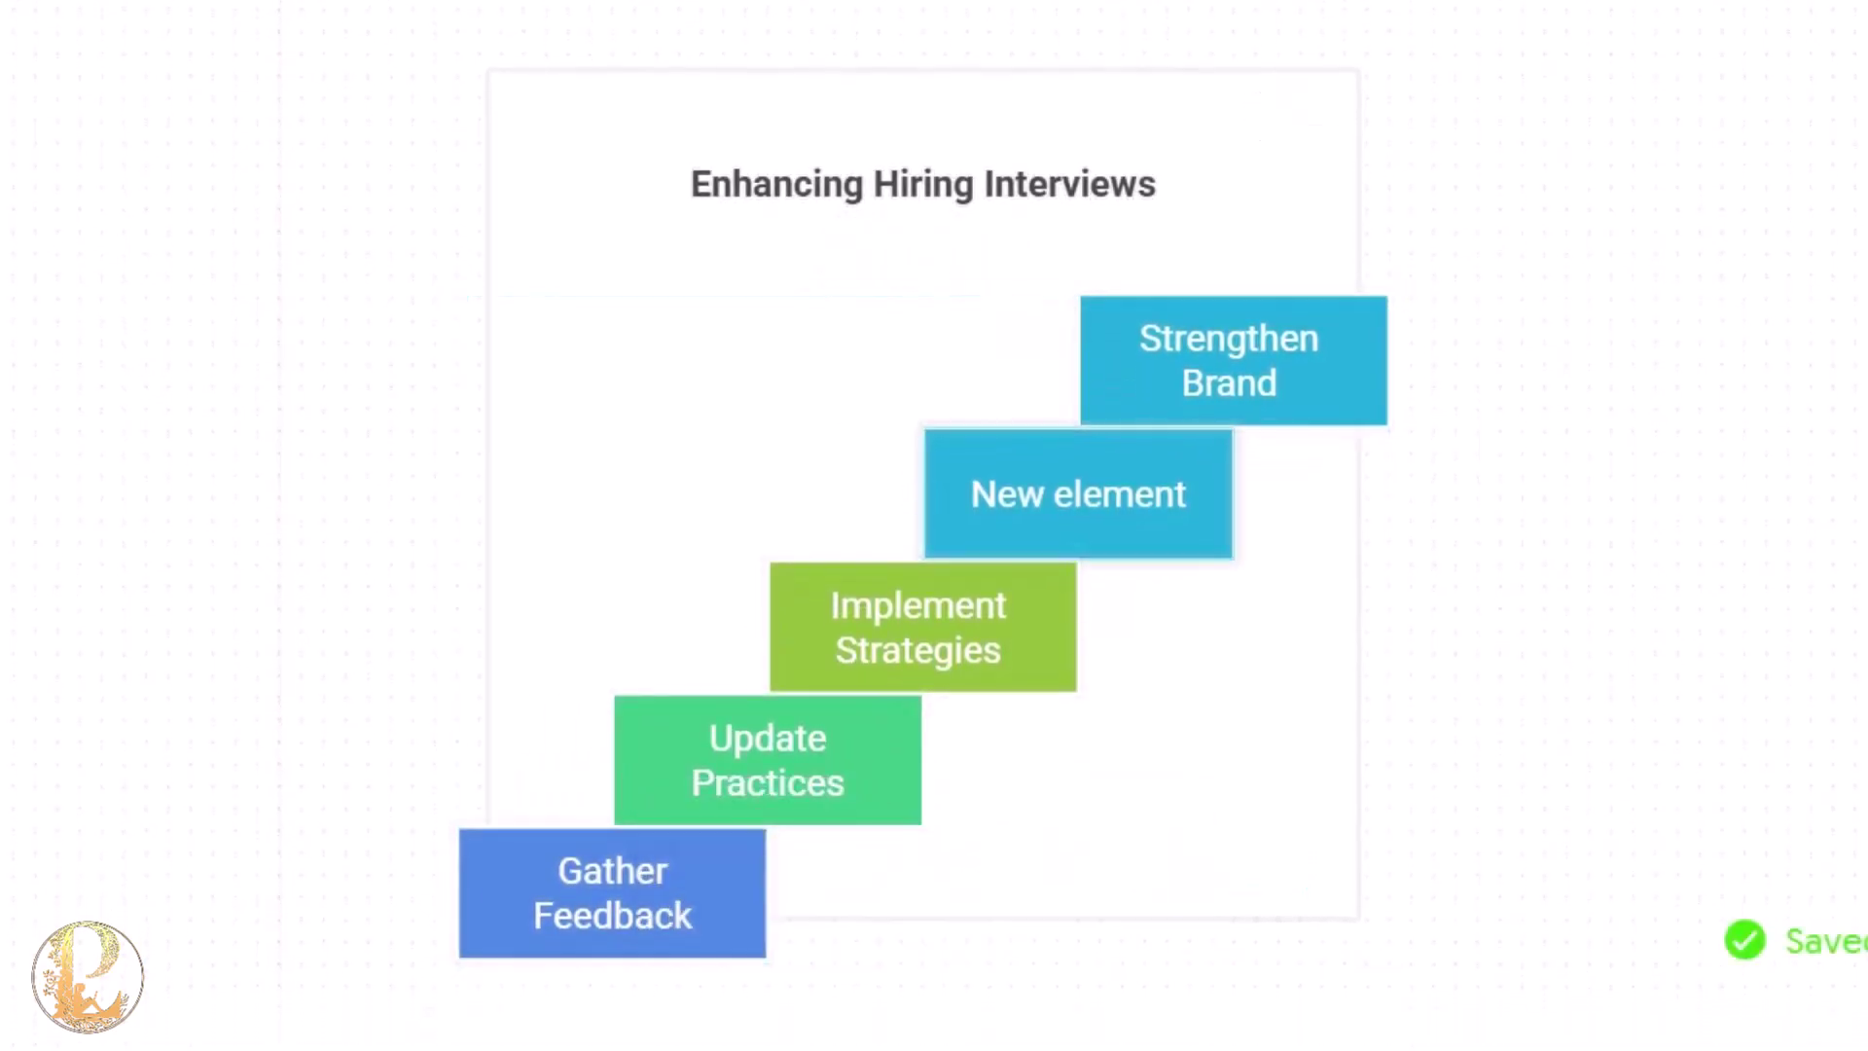
{"action": "key", "text": "t"}
{"action": "double_click", "coordinate": [1177, 496]}
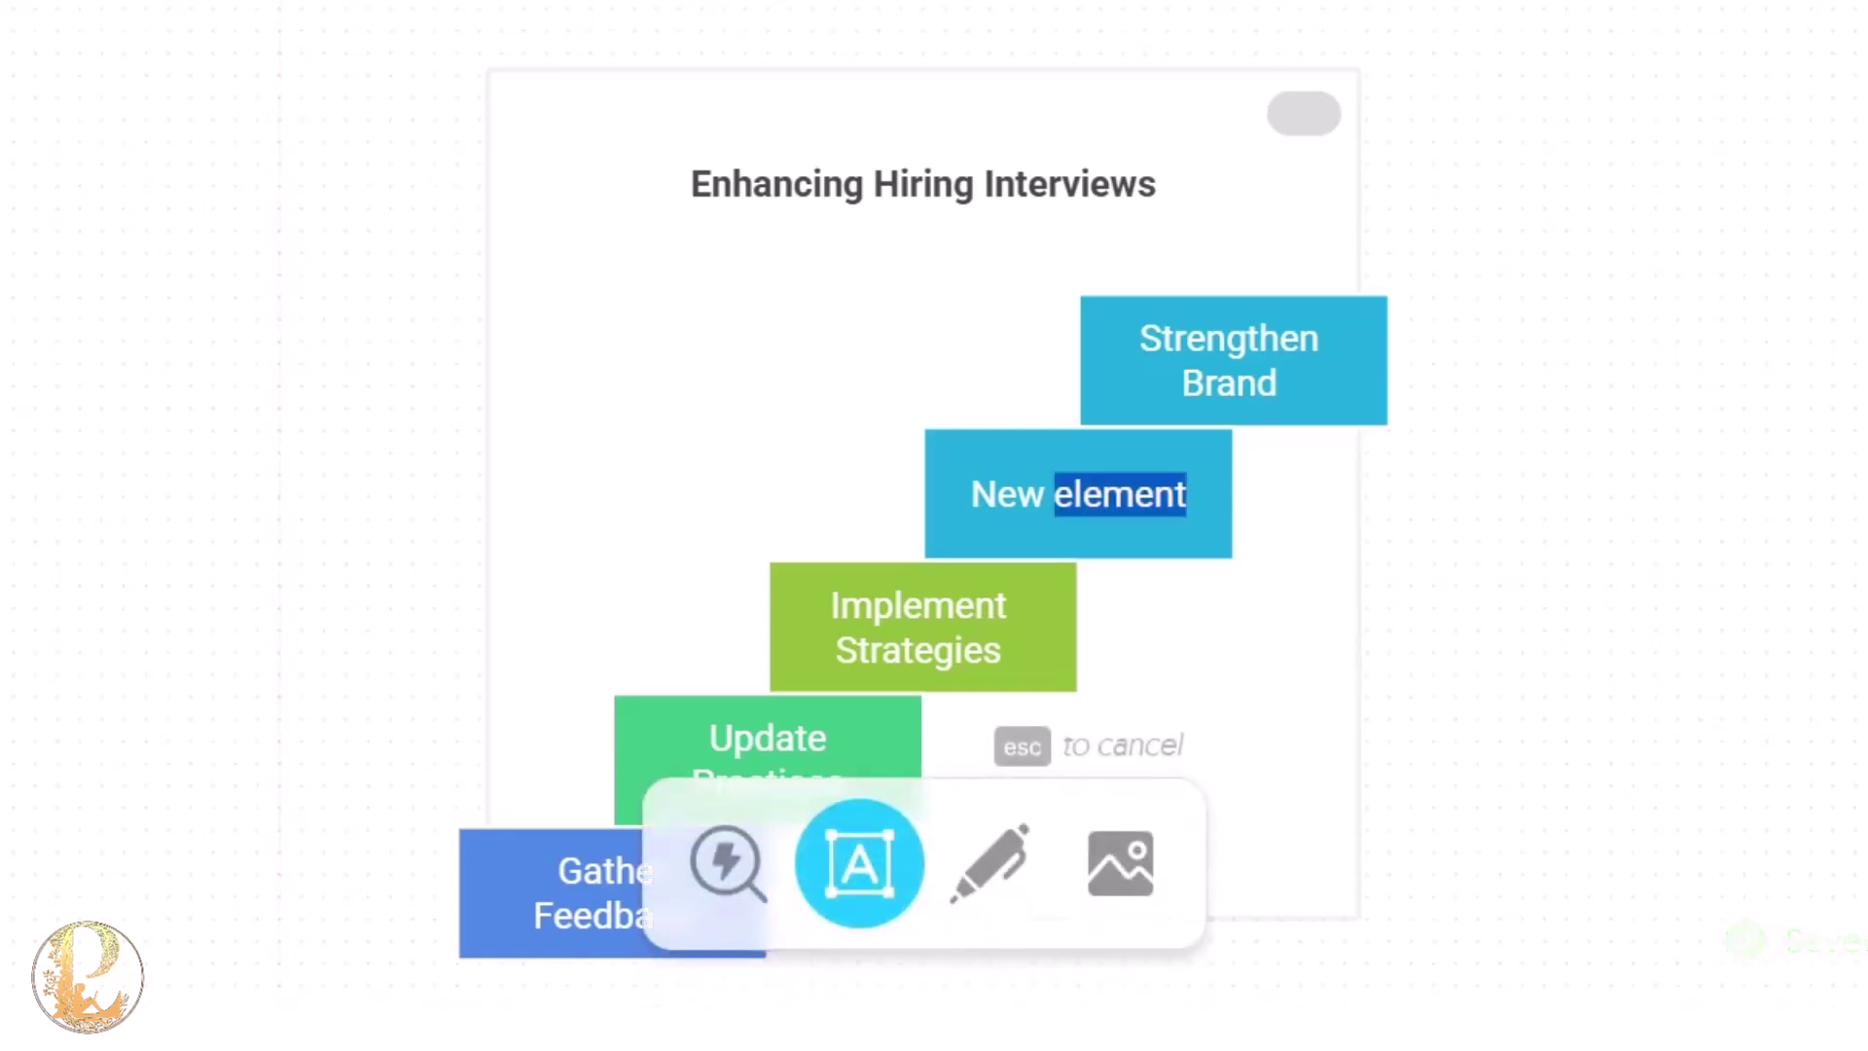
{"action": "key", "text": "BackSpace"}
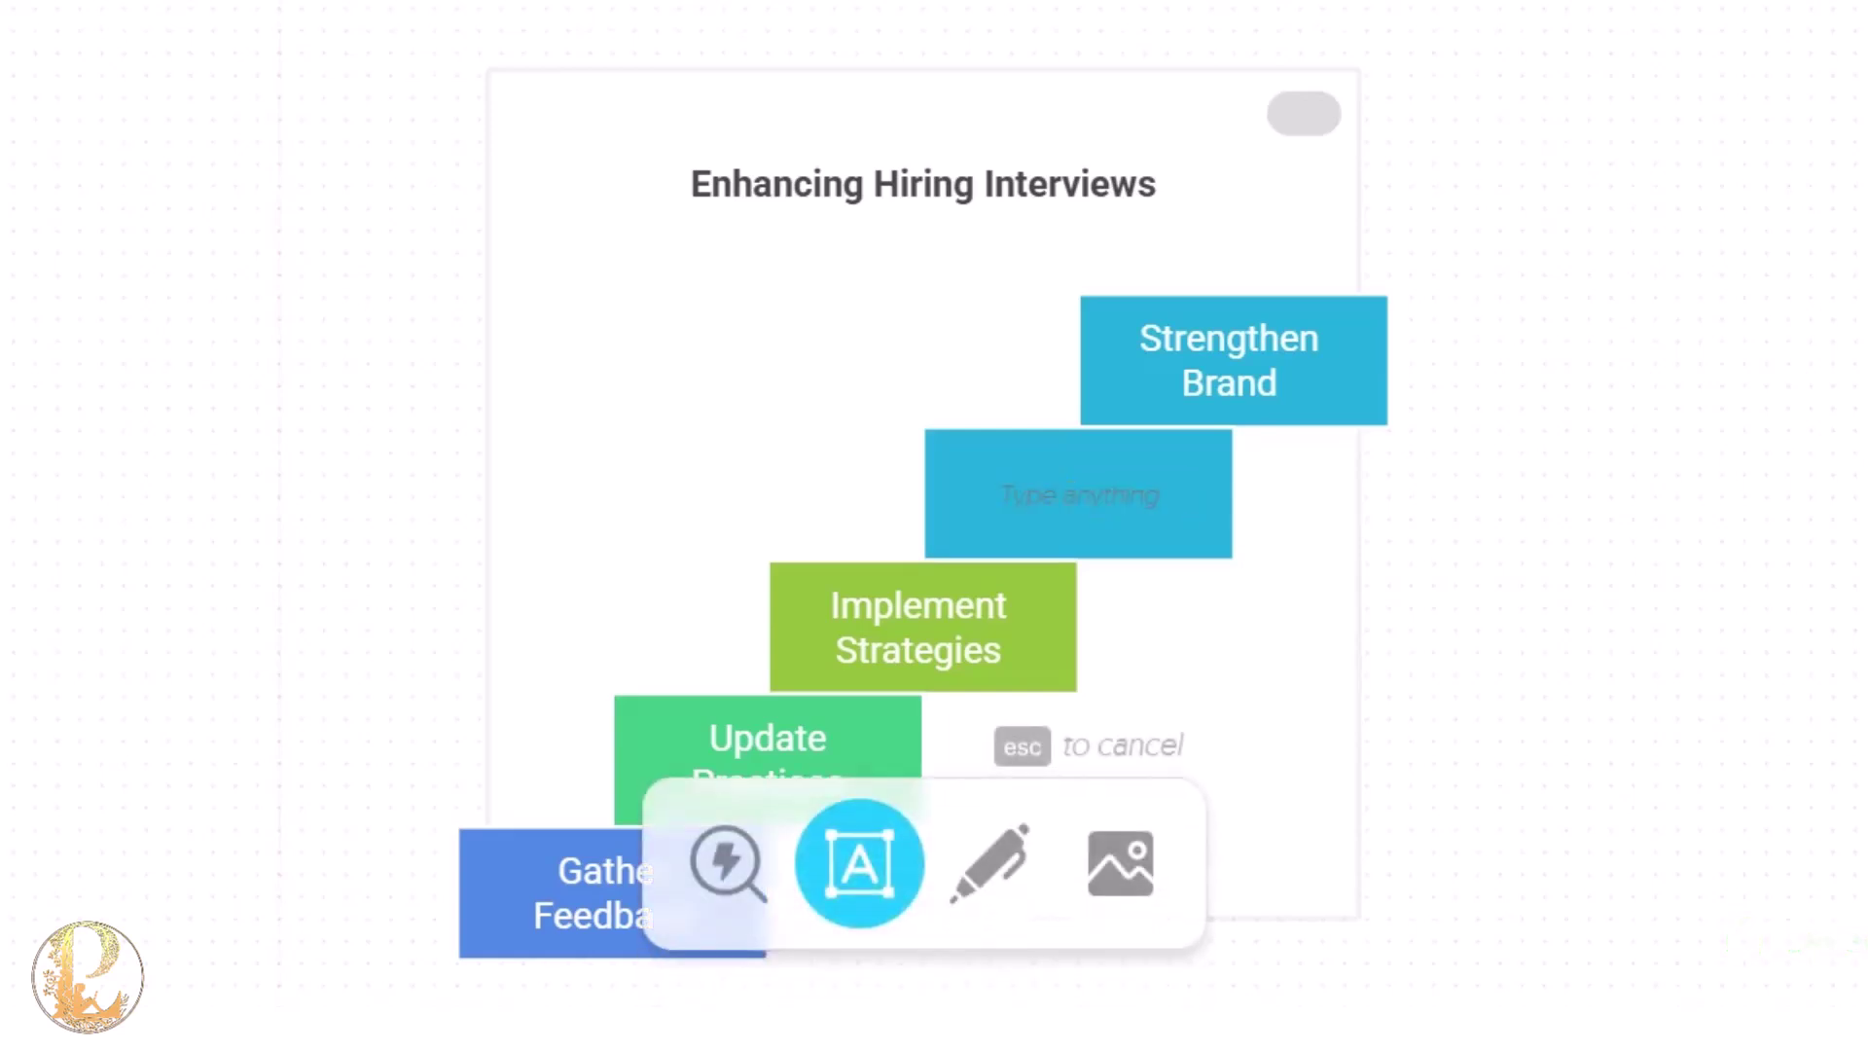
{"action": "type", "text": "ge"}
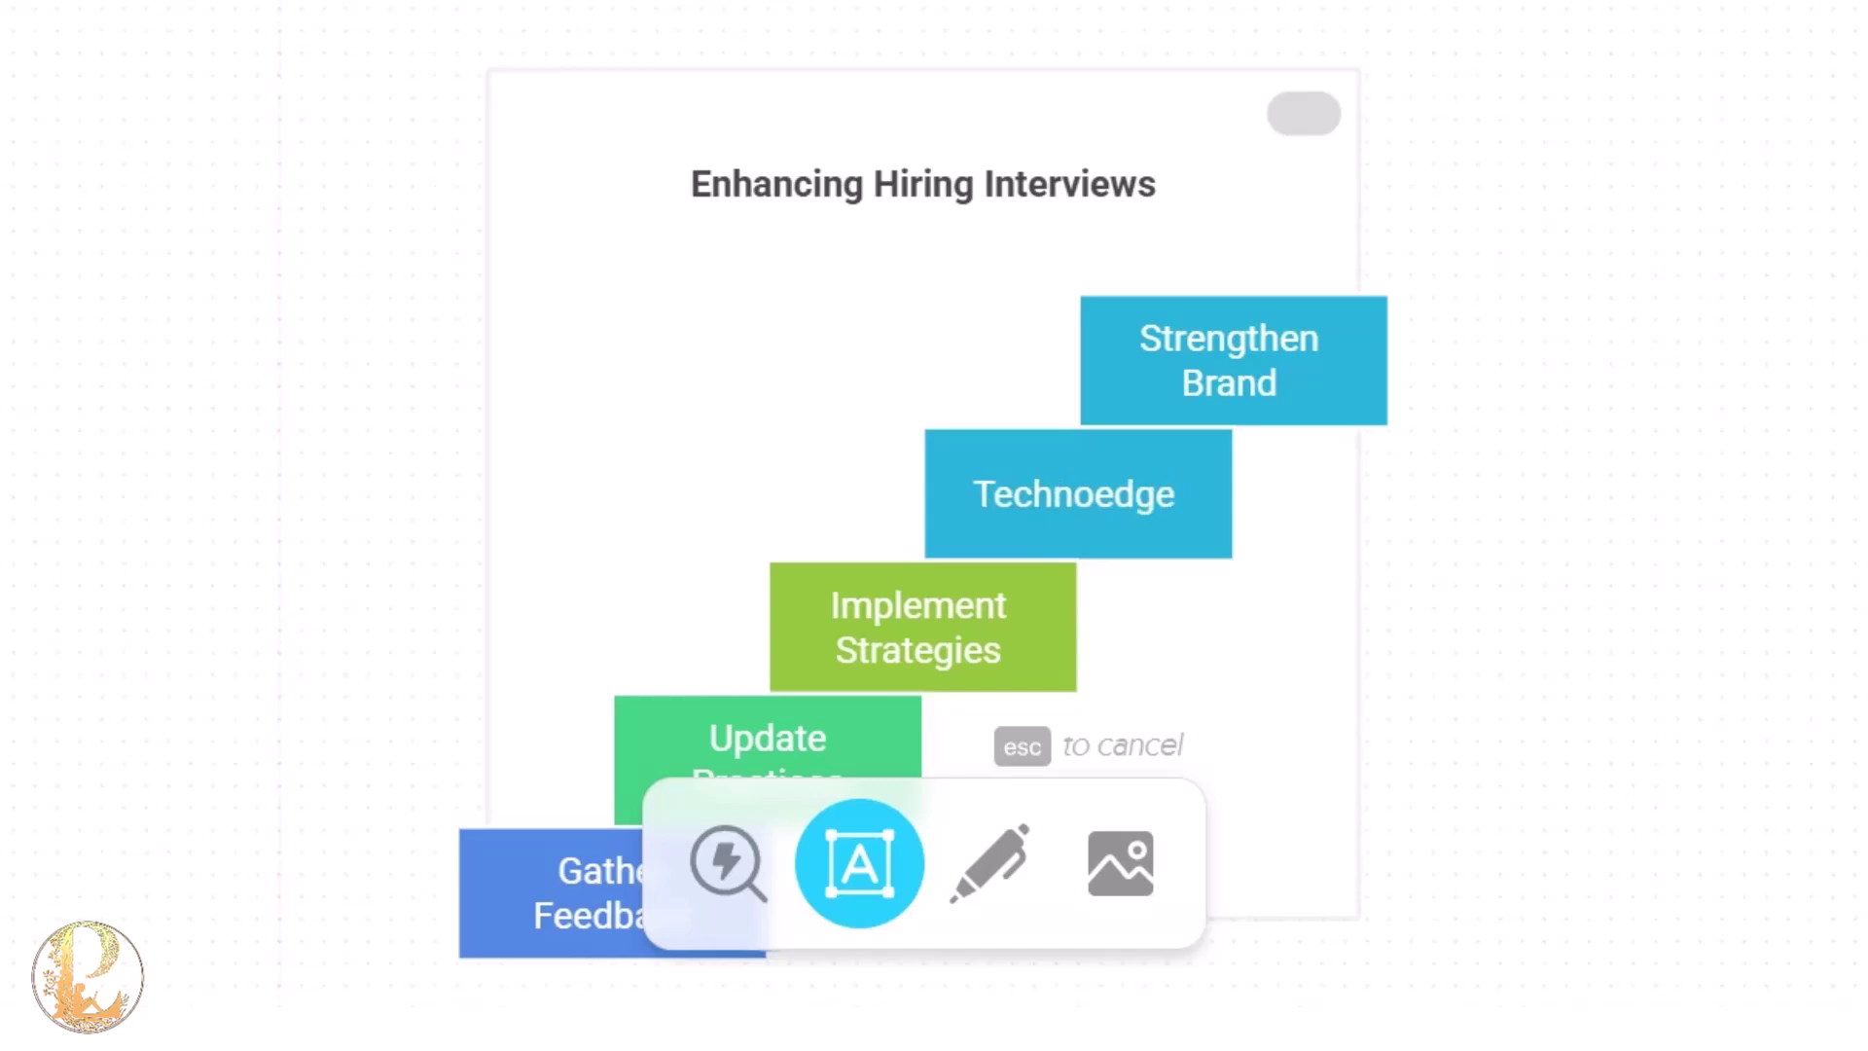
{"action": "key", "text": "Escape"}
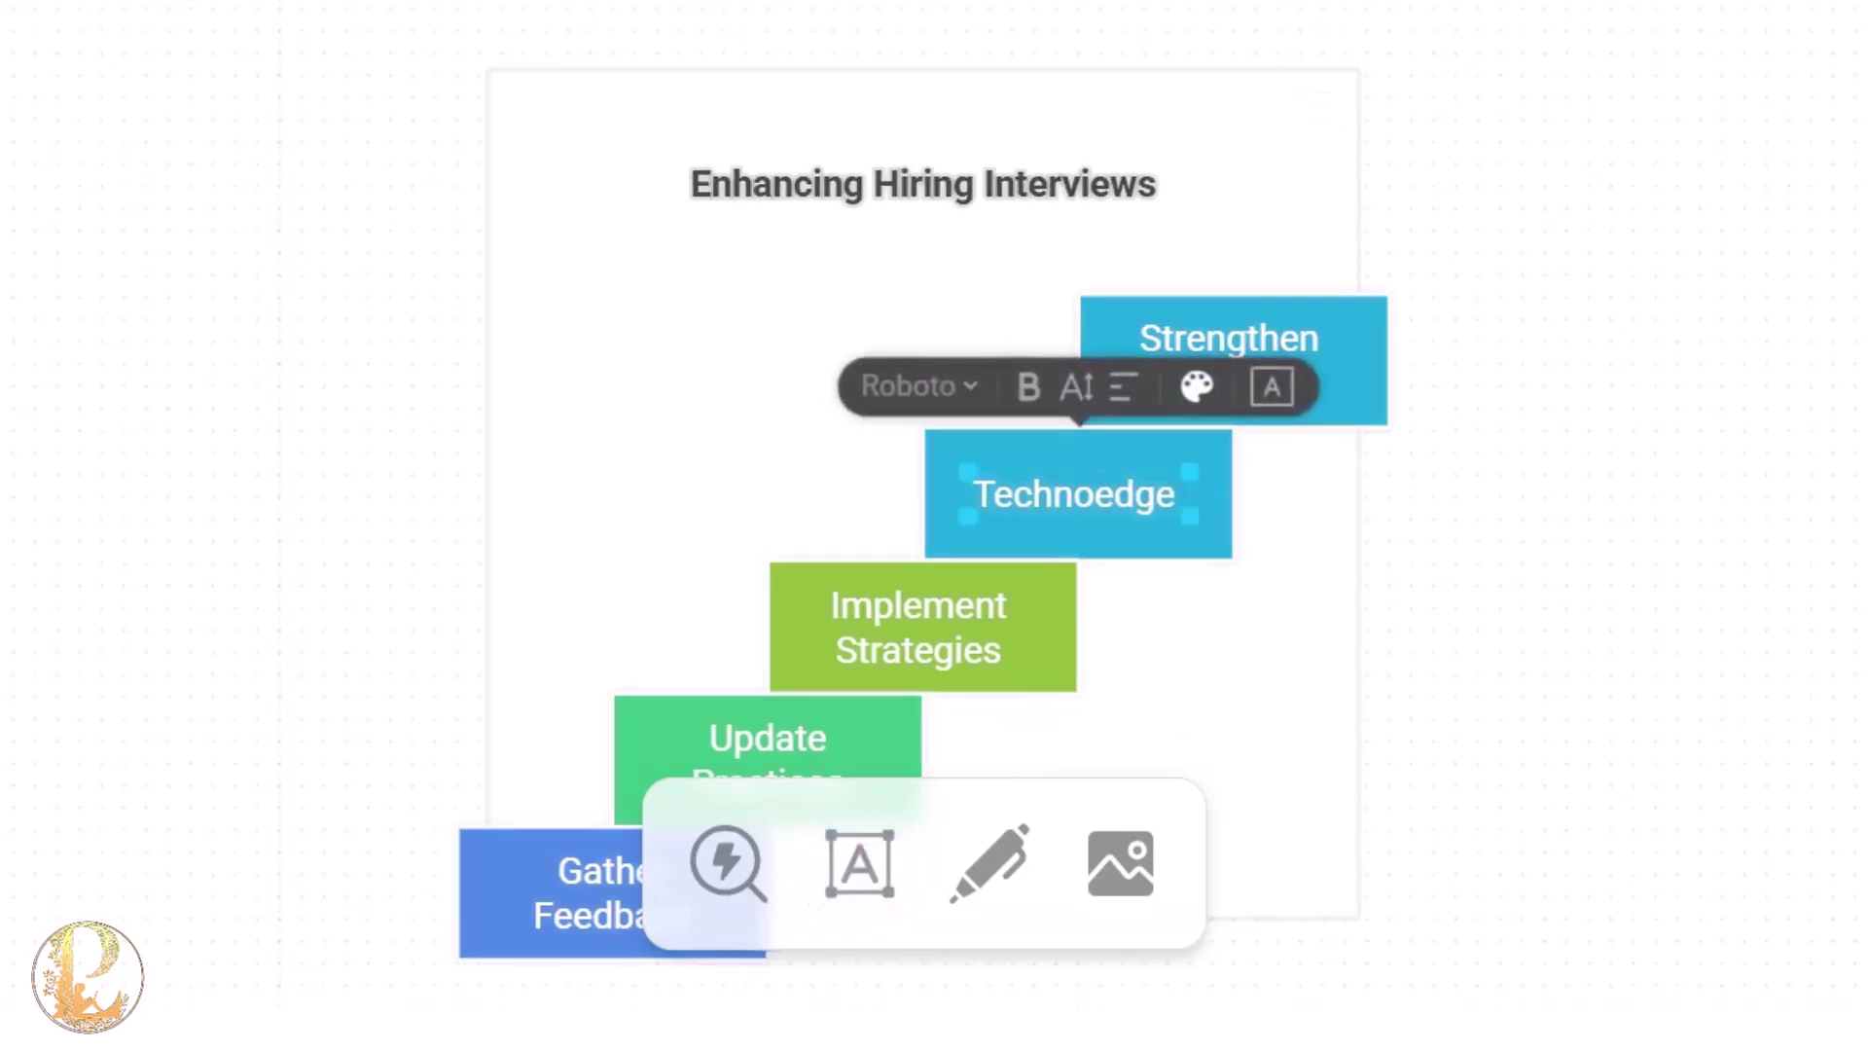
Remove the Implement Strategies block from the staircase visual.
{"action": "left_click", "coordinate": [918, 628]}
{"action": "key", "text": "Escape"}
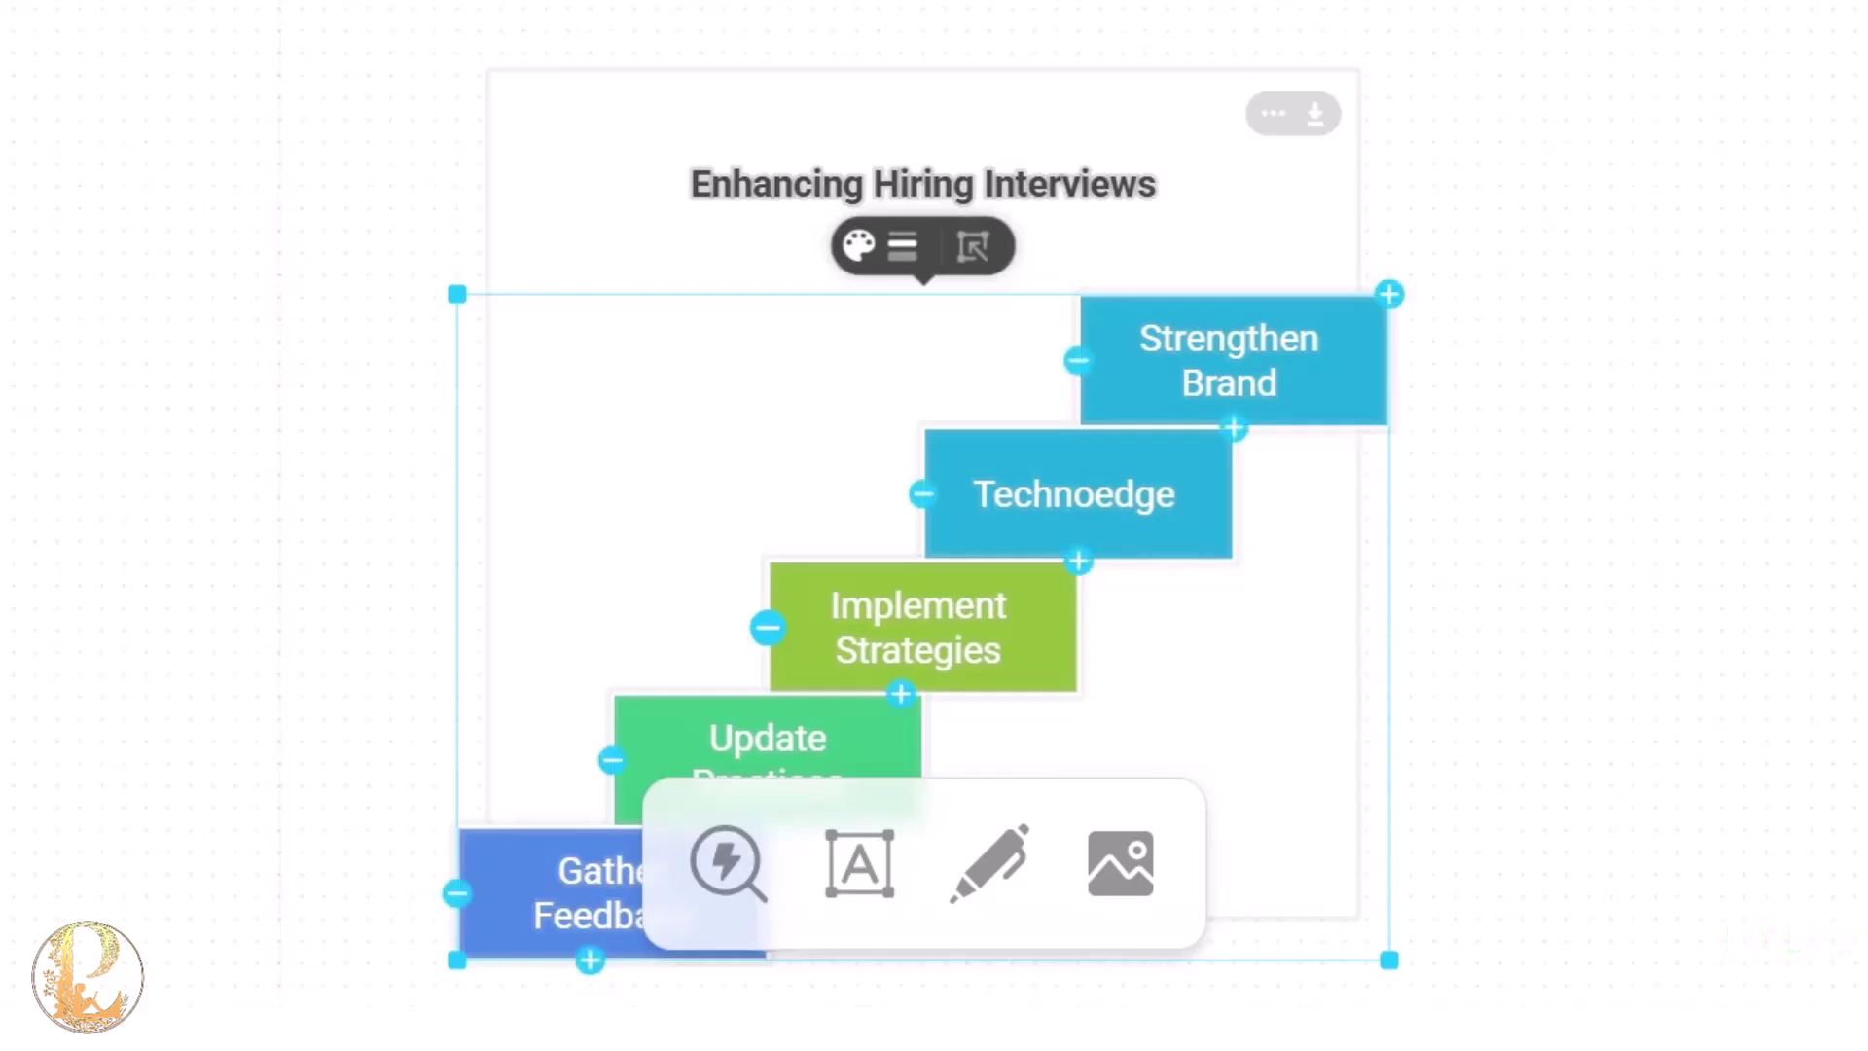
{"action": "left_click", "coordinate": [767, 628]}
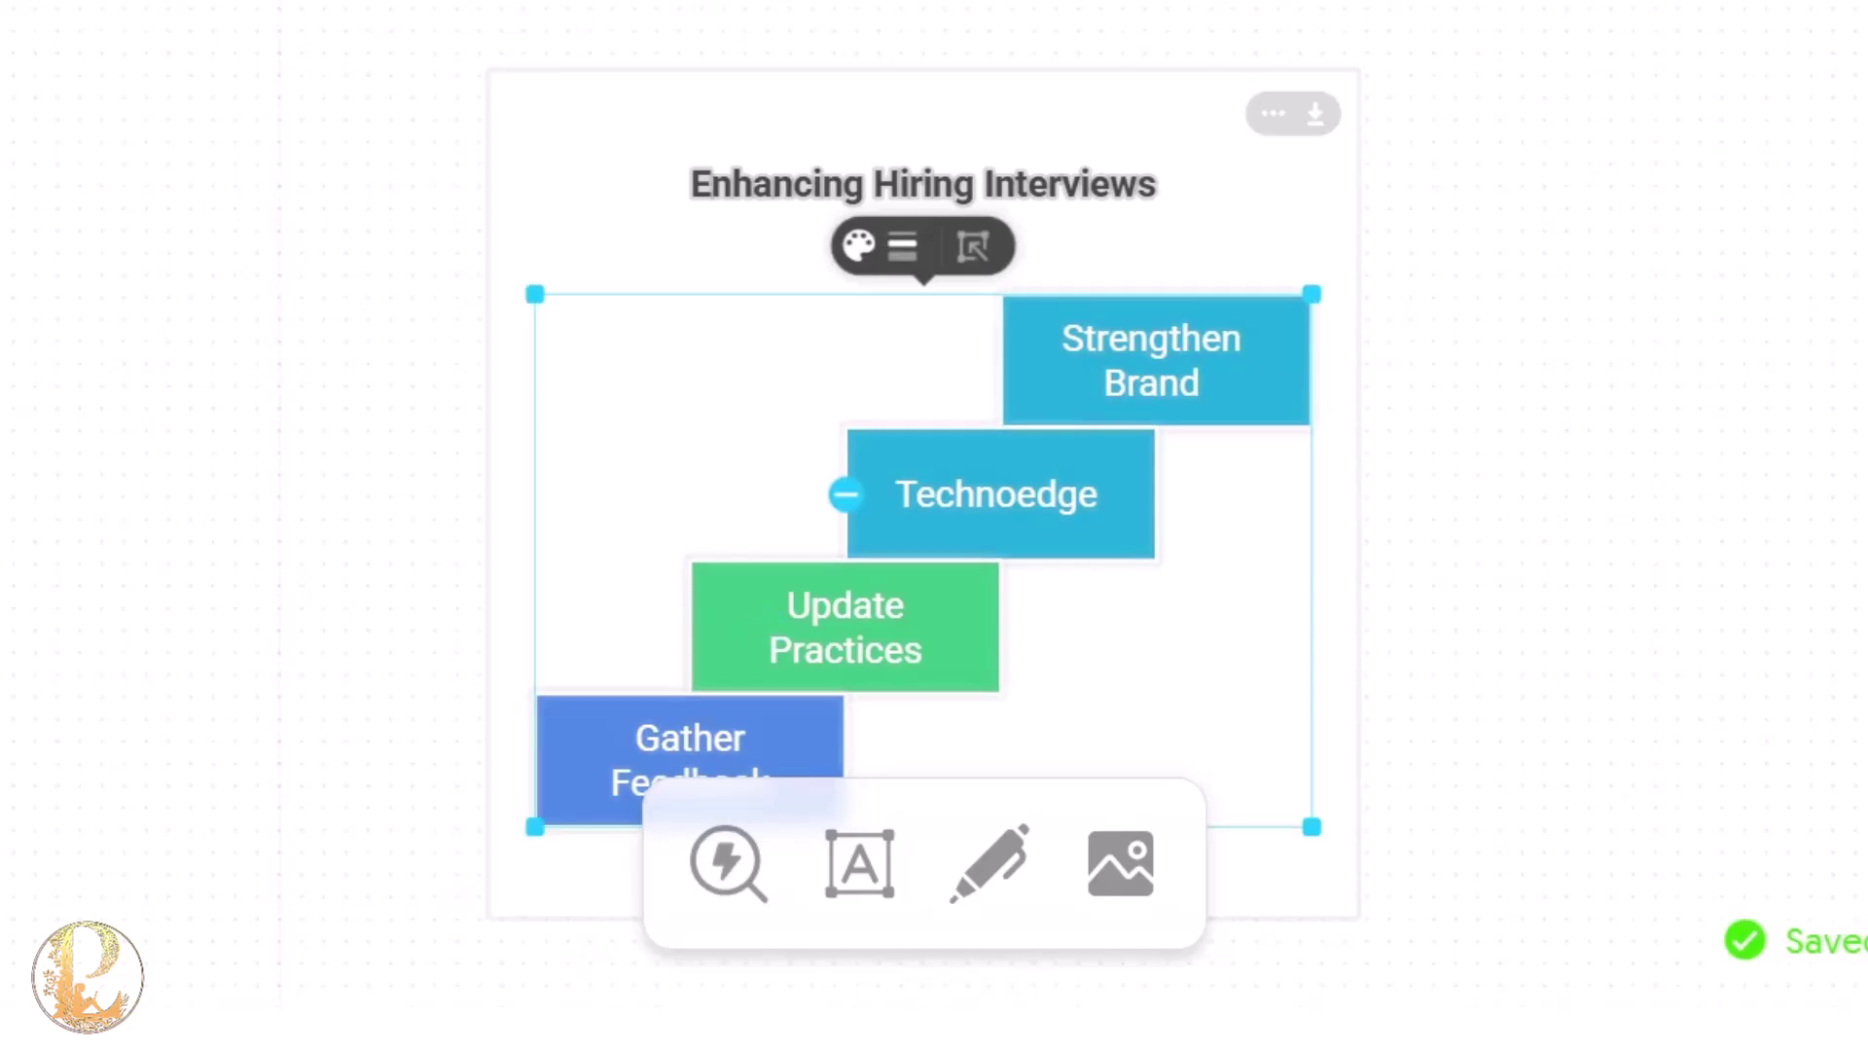
Try adding an element beside Efficiency and removing Candidate Experience in the ripple-shaped Enhancing Hiring Interviews visual.
{"action": "scroll", "coordinate": [924, 487], "scroll_direction": "up", "scroll_amount": 3}
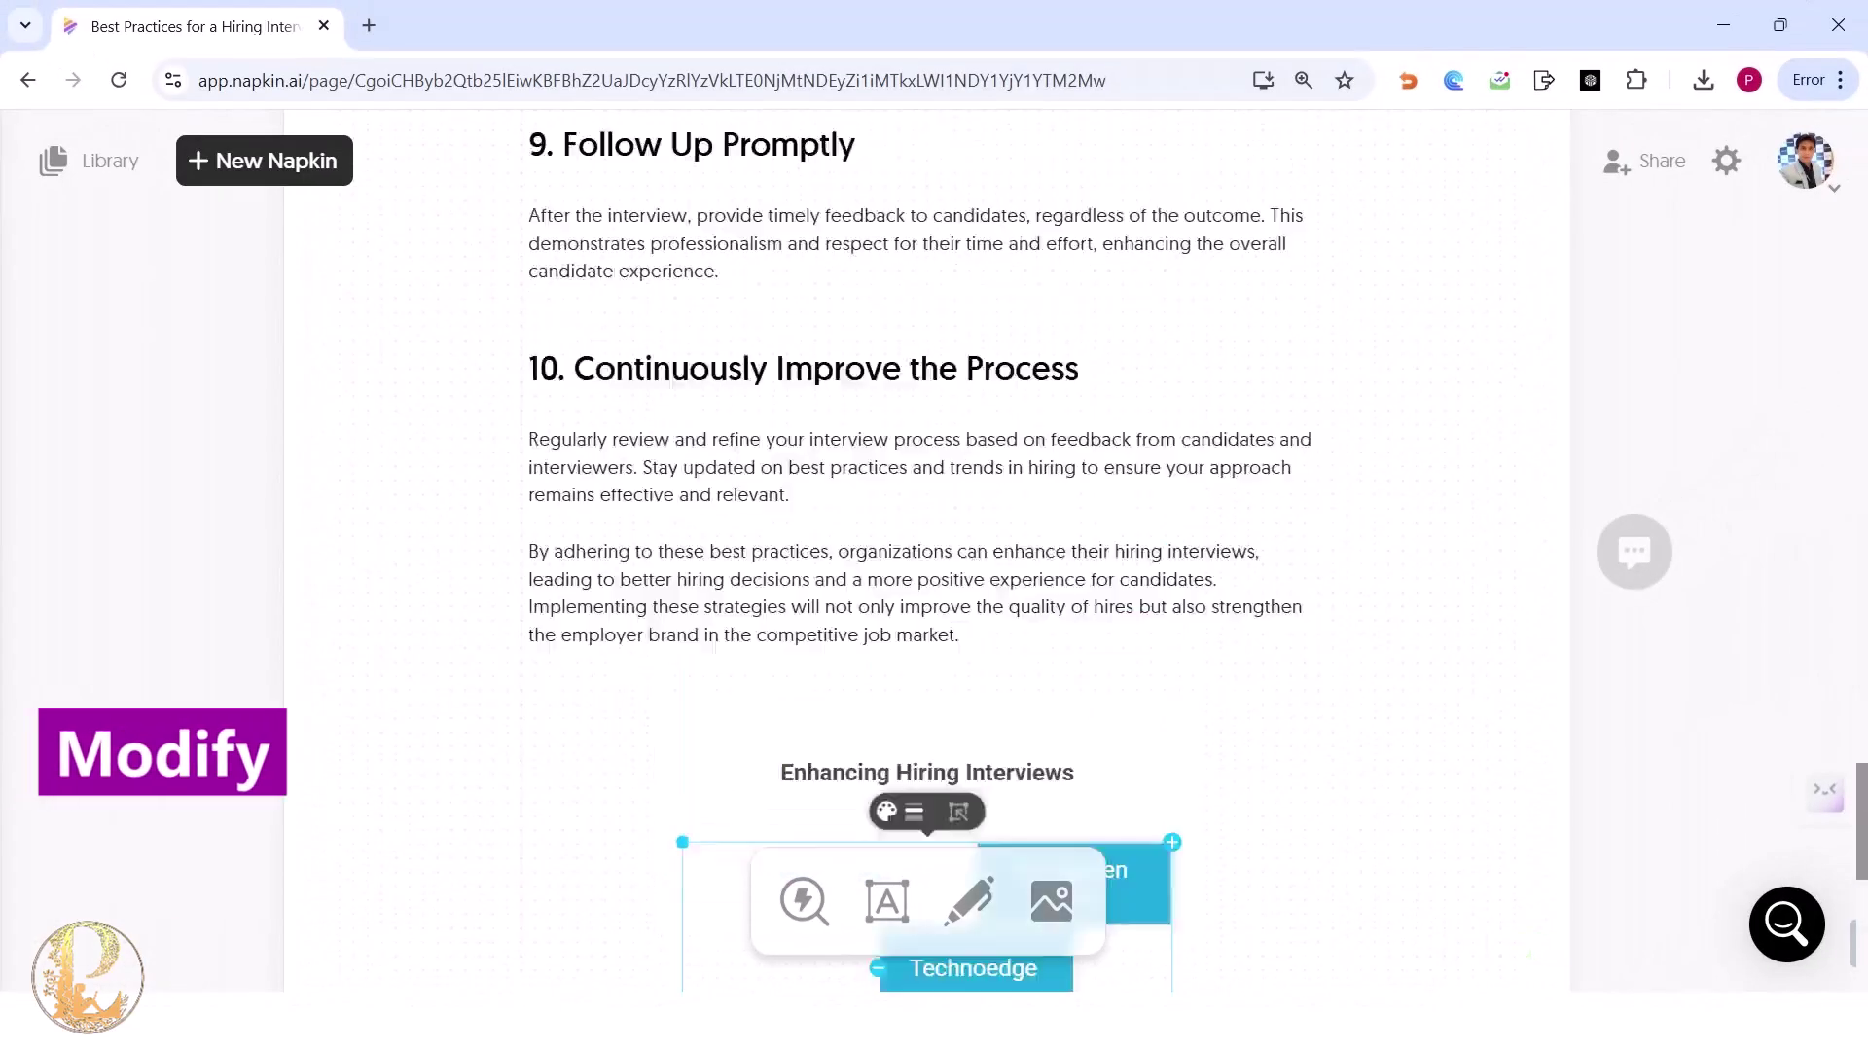
{"action": "scroll", "coordinate": [924, 545], "scroll_direction": "up", "scroll_amount": 20}
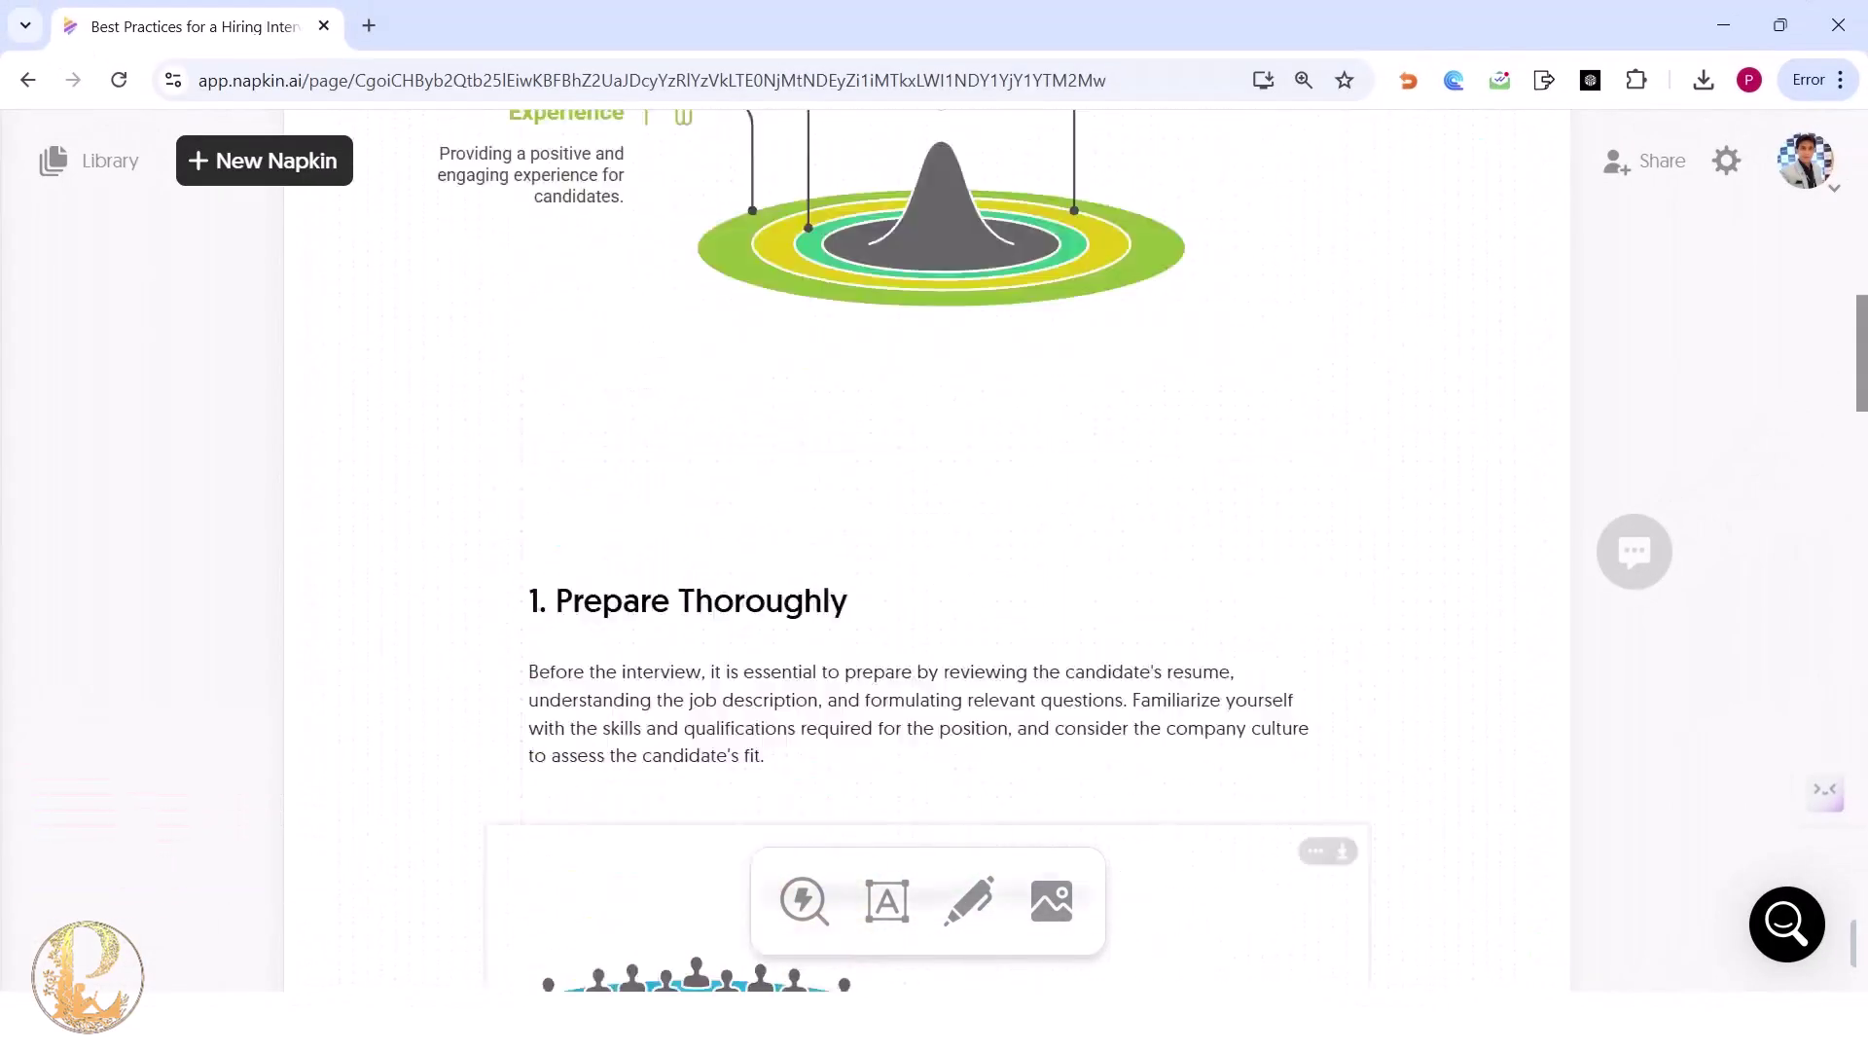
{"action": "scroll", "coordinate": [926, 544], "scroll_direction": "up", "scroll_amount": 8}
{"action": "scroll", "coordinate": [927, 545], "scroll_direction": "down", "scroll_amount": 3}
{"action": "left_click", "coordinate": [939, 659]}
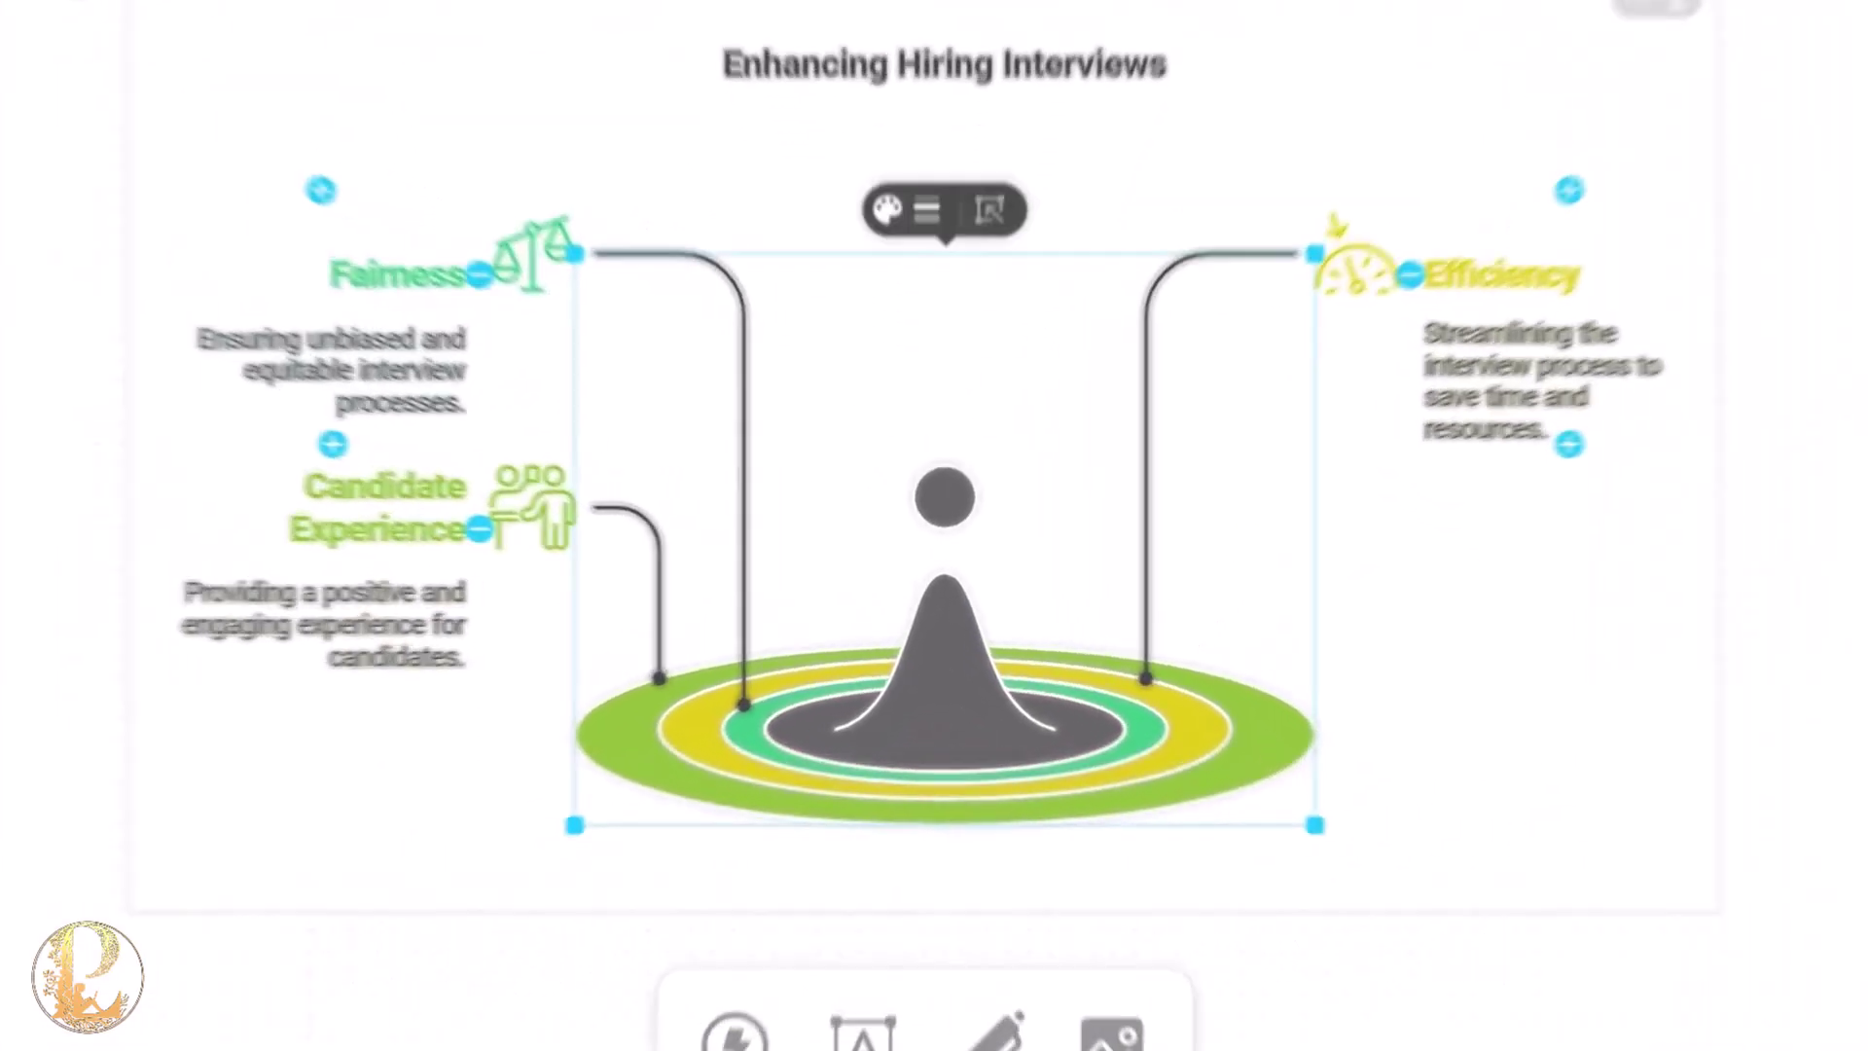
{"action": "left_click", "coordinate": [1569, 444]}
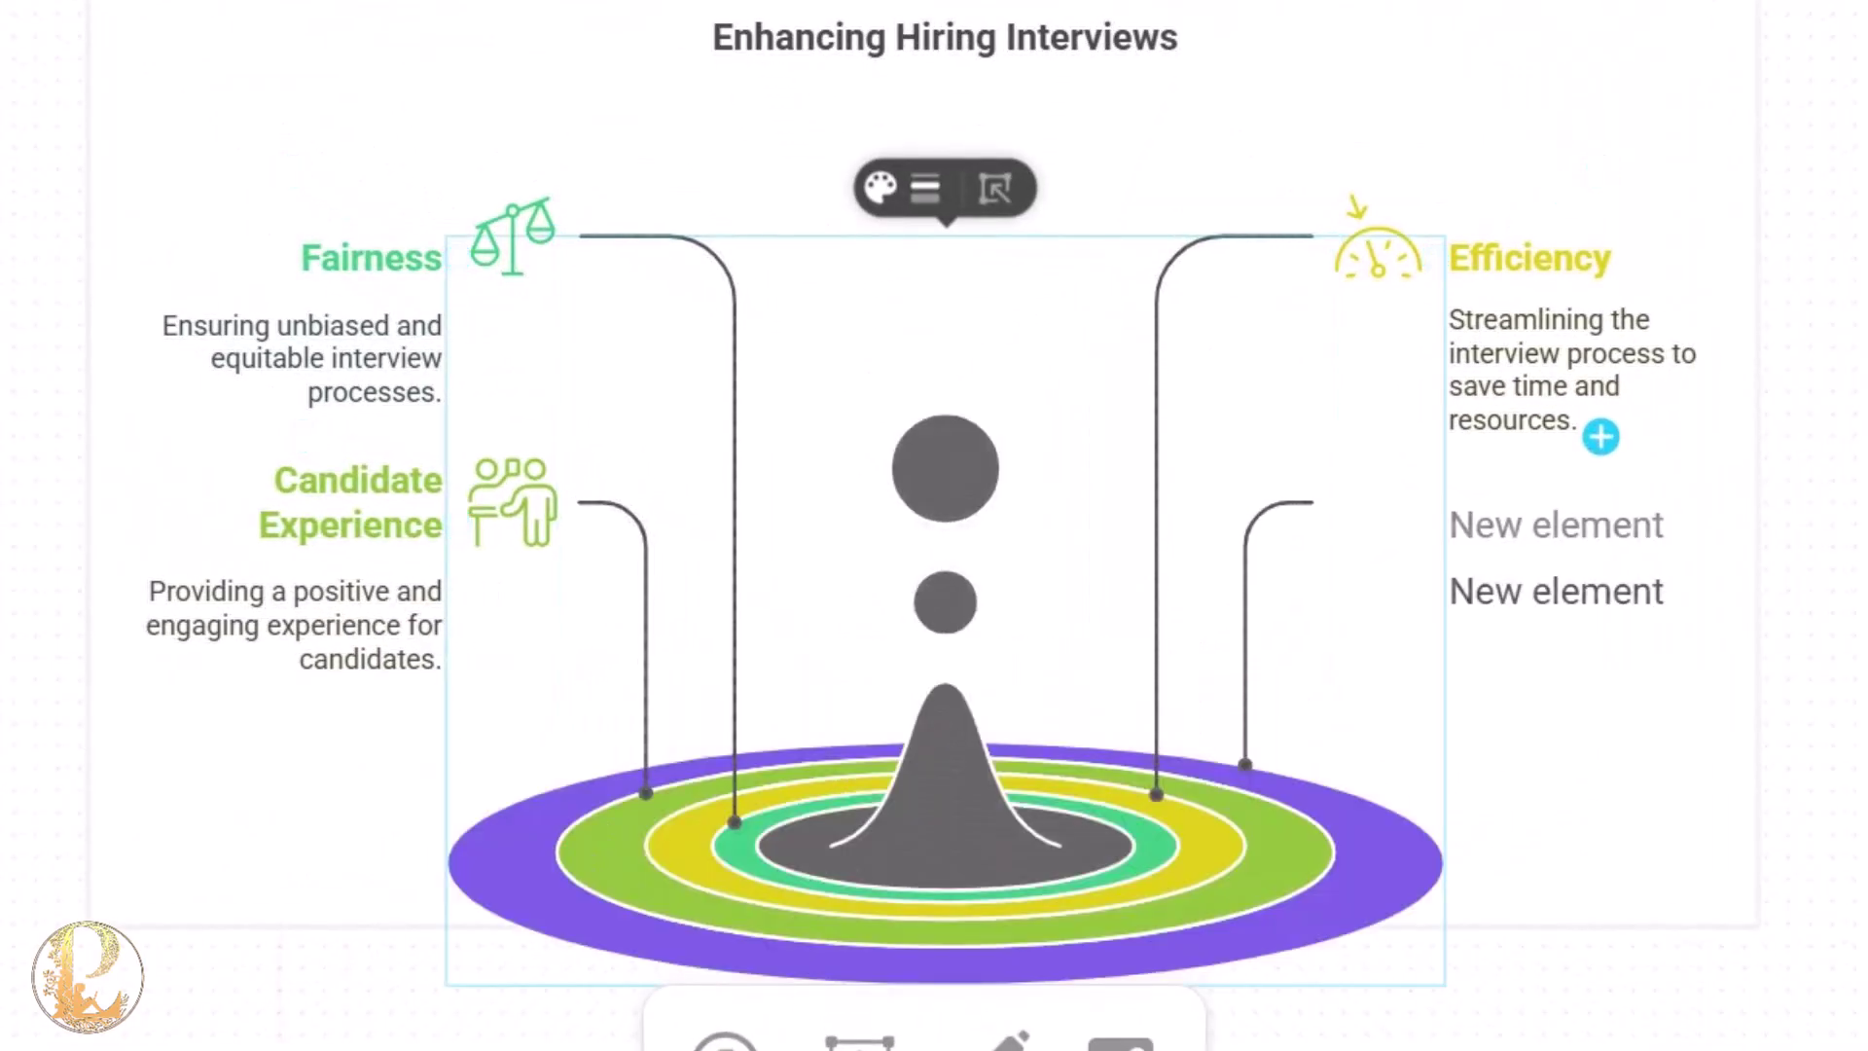
{"action": "left_click", "coordinate": [1600, 170]}
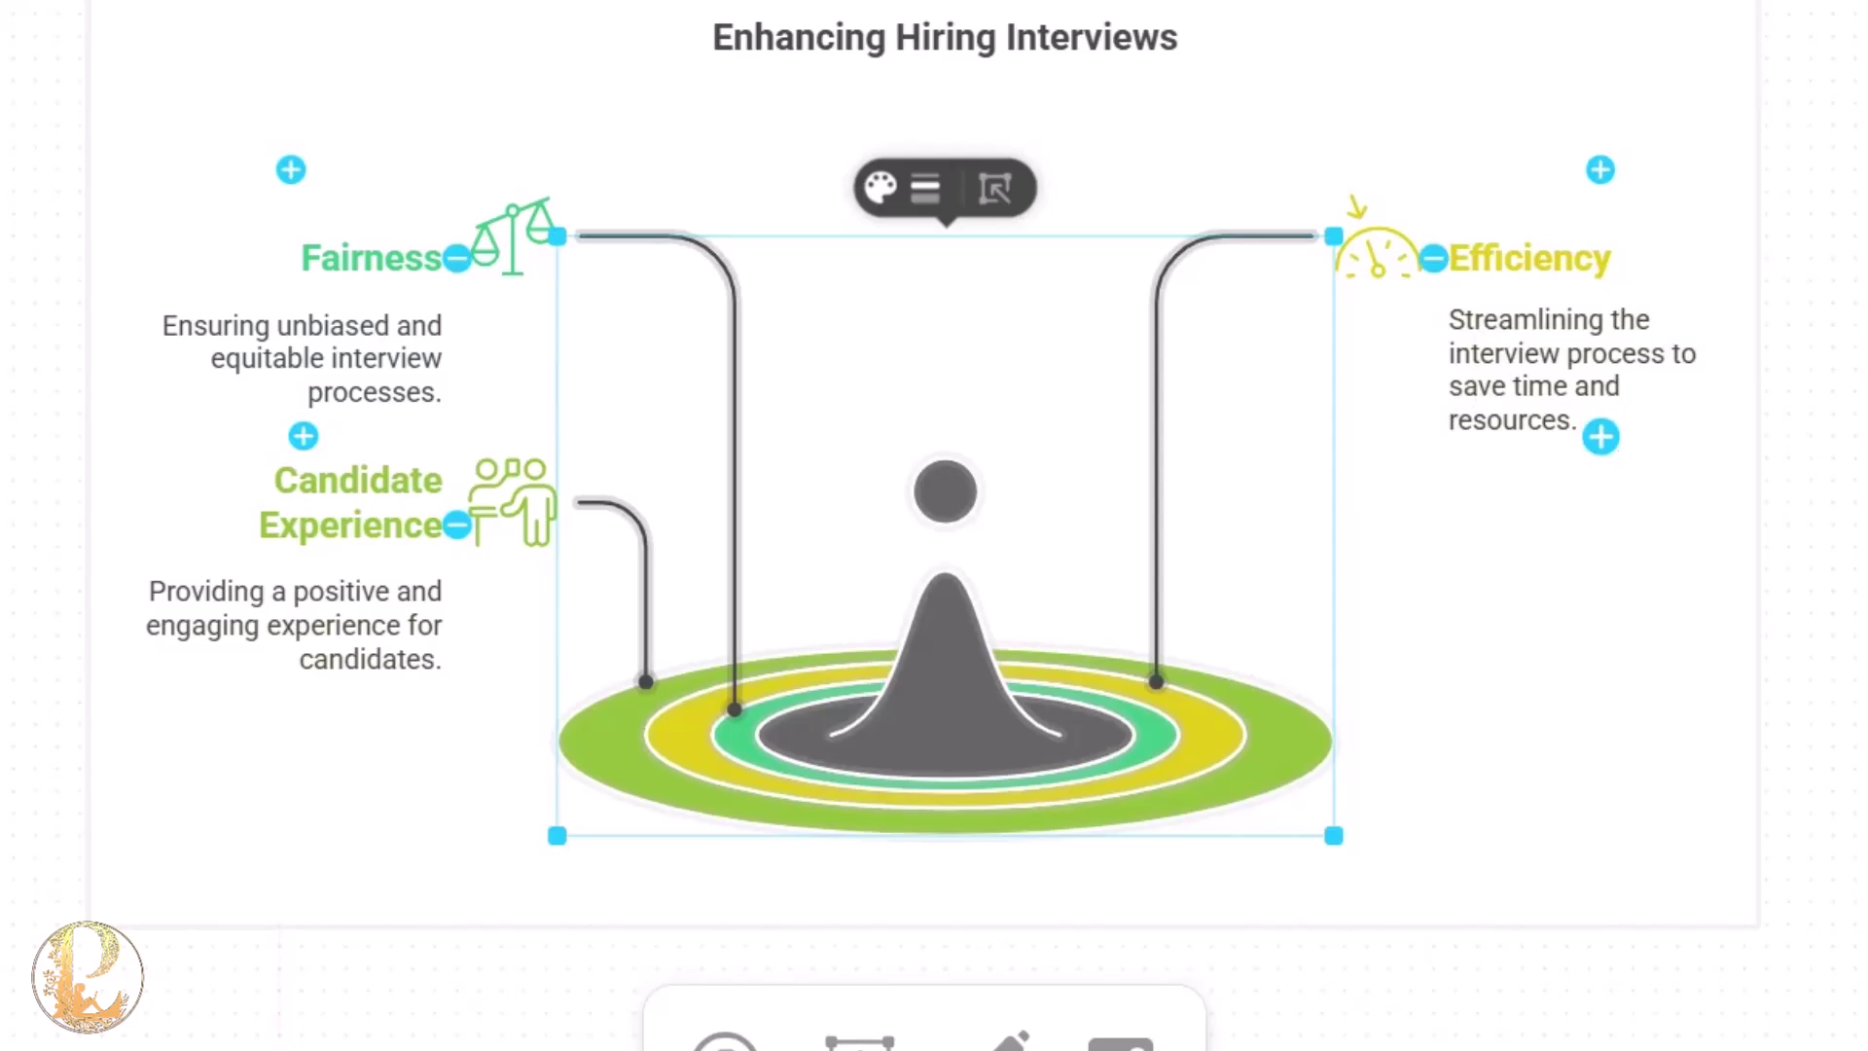
{"action": "left_click", "coordinate": [458, 525]}
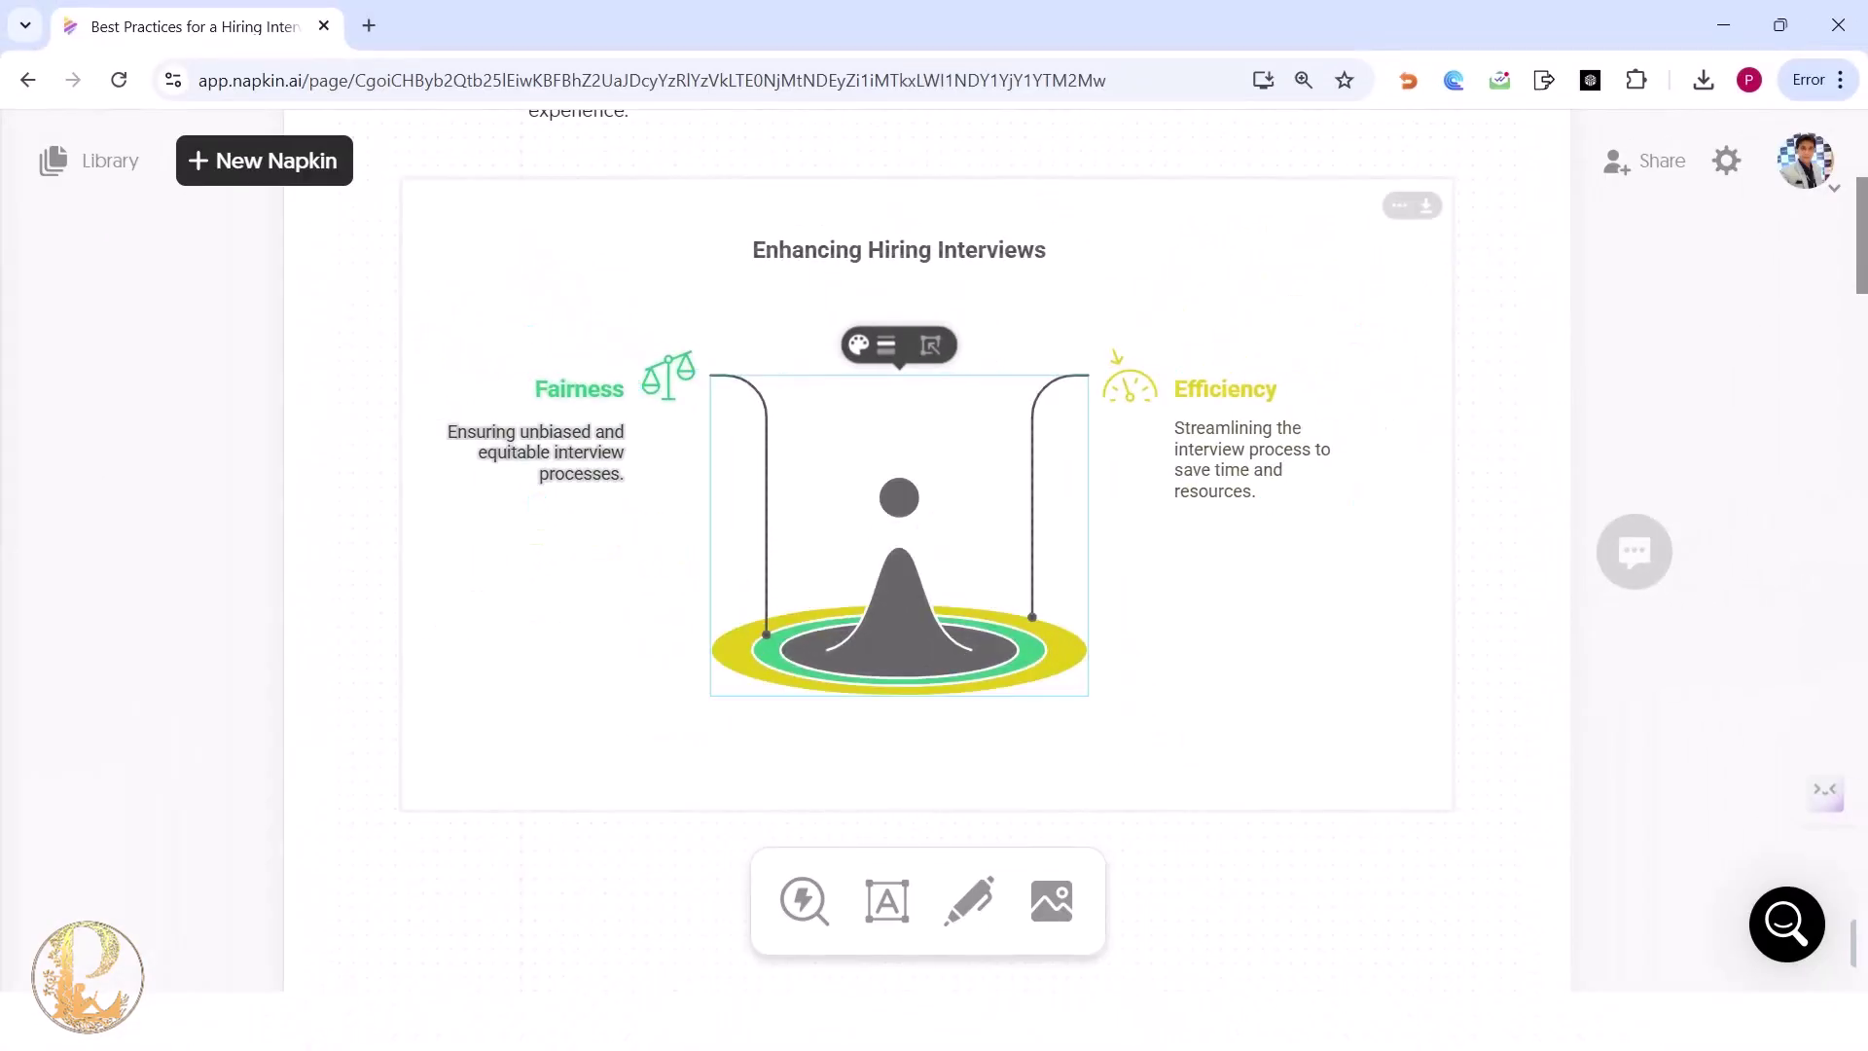
{"action": "left_click", "coordinate": [900, 344]}
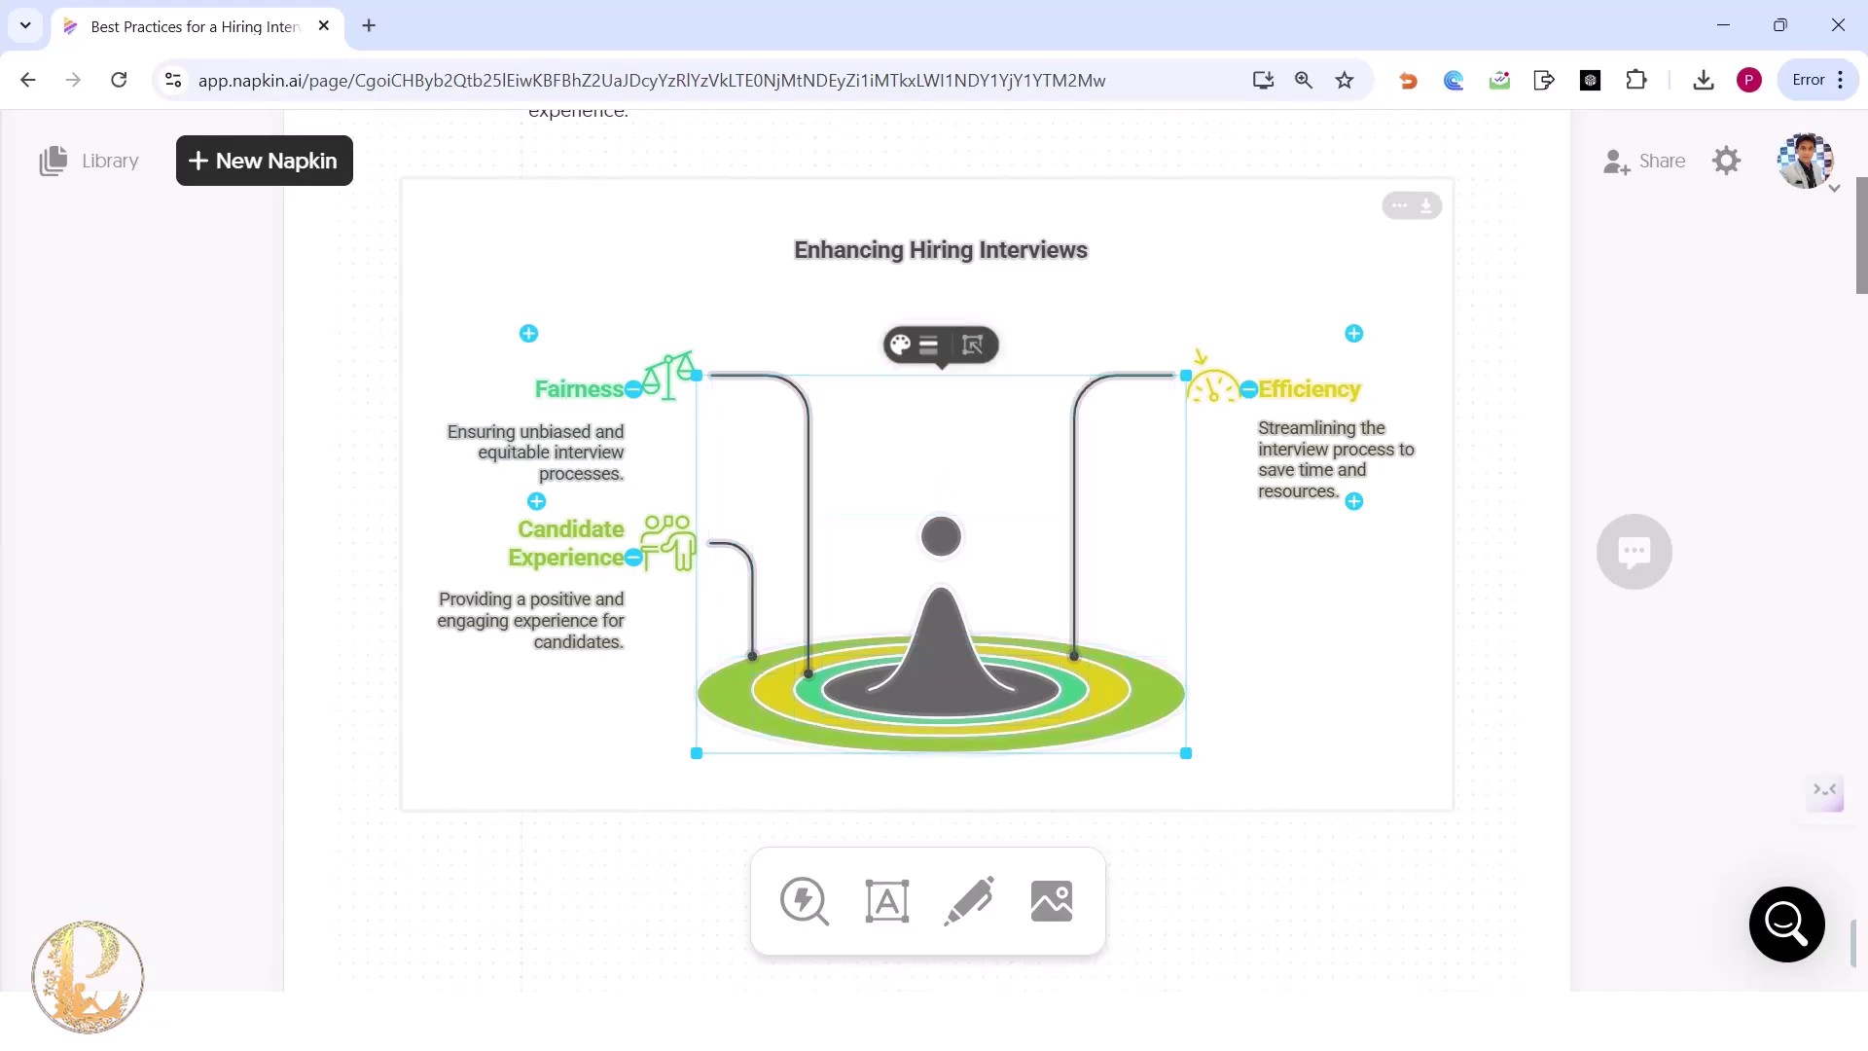
Import image 2 from the Filtered photos folder on the computer and place it below the staircase visual.
{"action": "scroll", "coordinate": [934, 545], "scroll_direction": "down", "scroll_amount": 6}
{"action": "scroll", "coordinate": [951, 983], "scroll_direction": "down", "scroll_amount": 20}
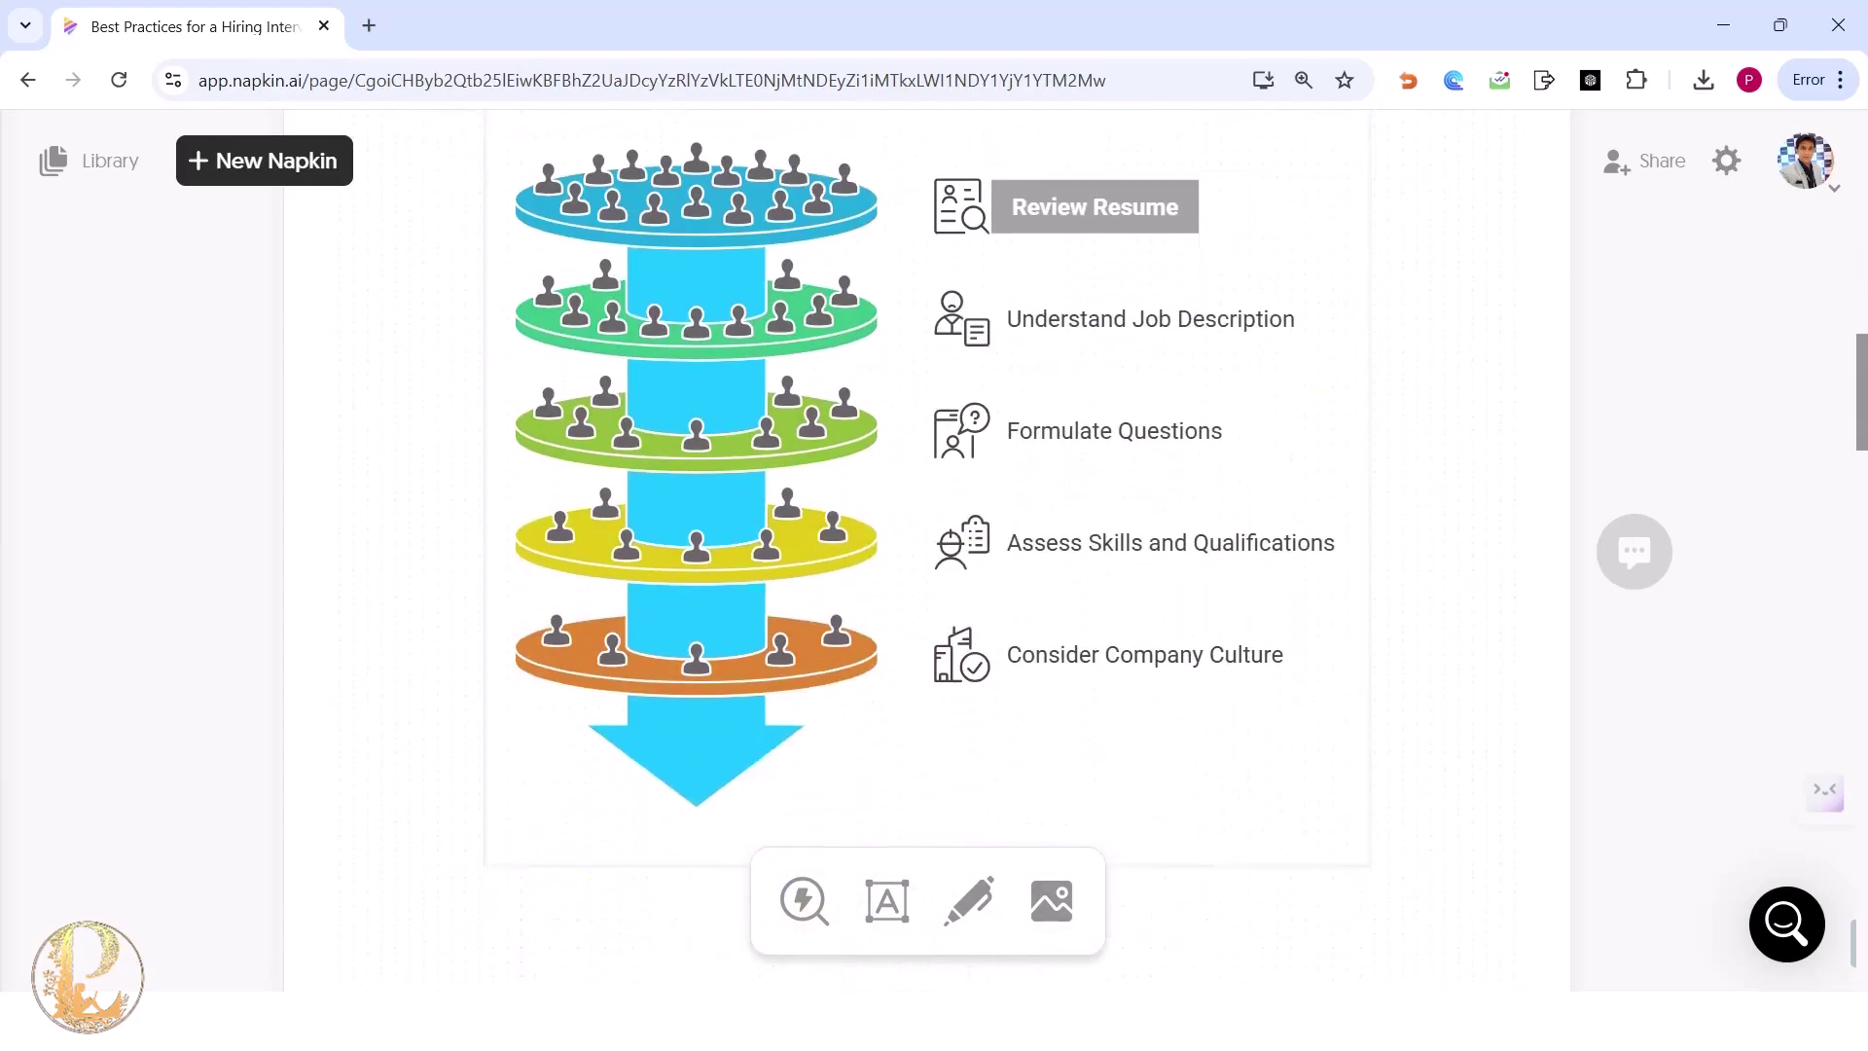
{"action": "left_click", "coordinate": [1055, 905]}
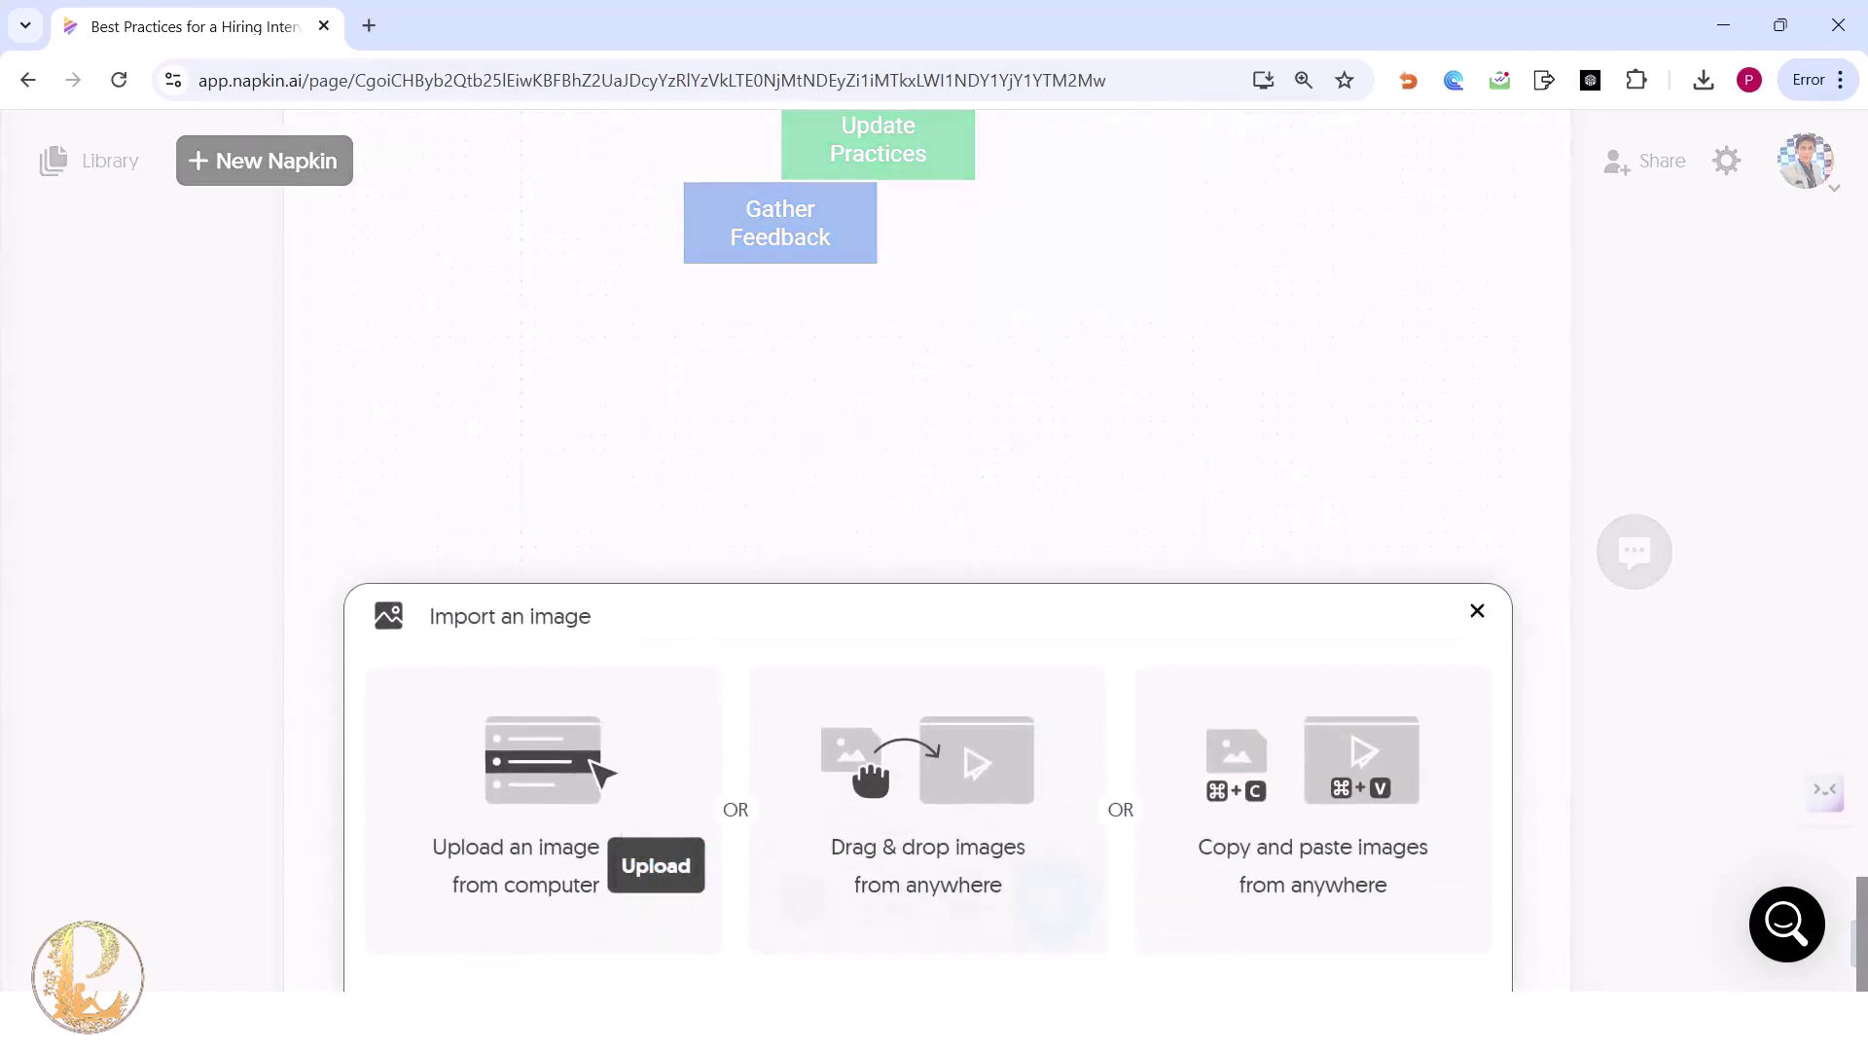
{"action": "left_click", "coordinate": [655, 865]}
{"action": "double_click", "coordinate": [589, 282]}
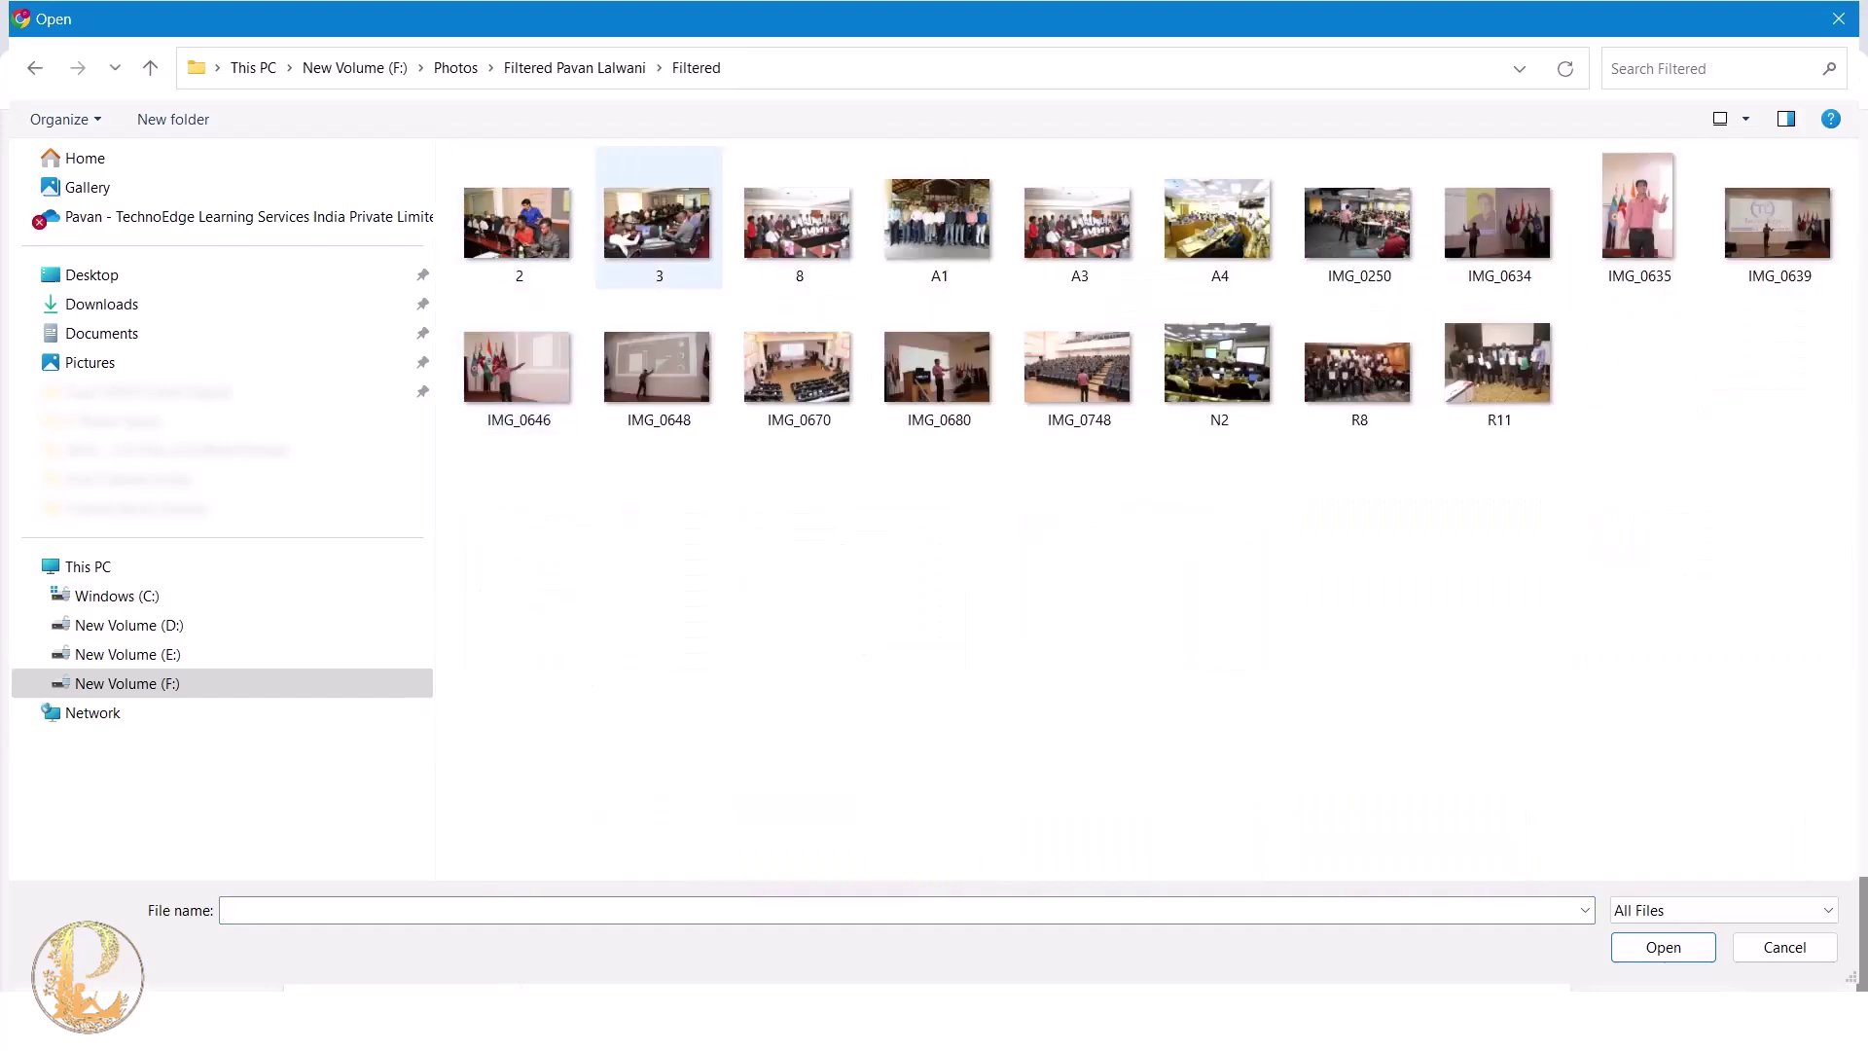
{"action": "double_click", "coordinate": [516, 223]}
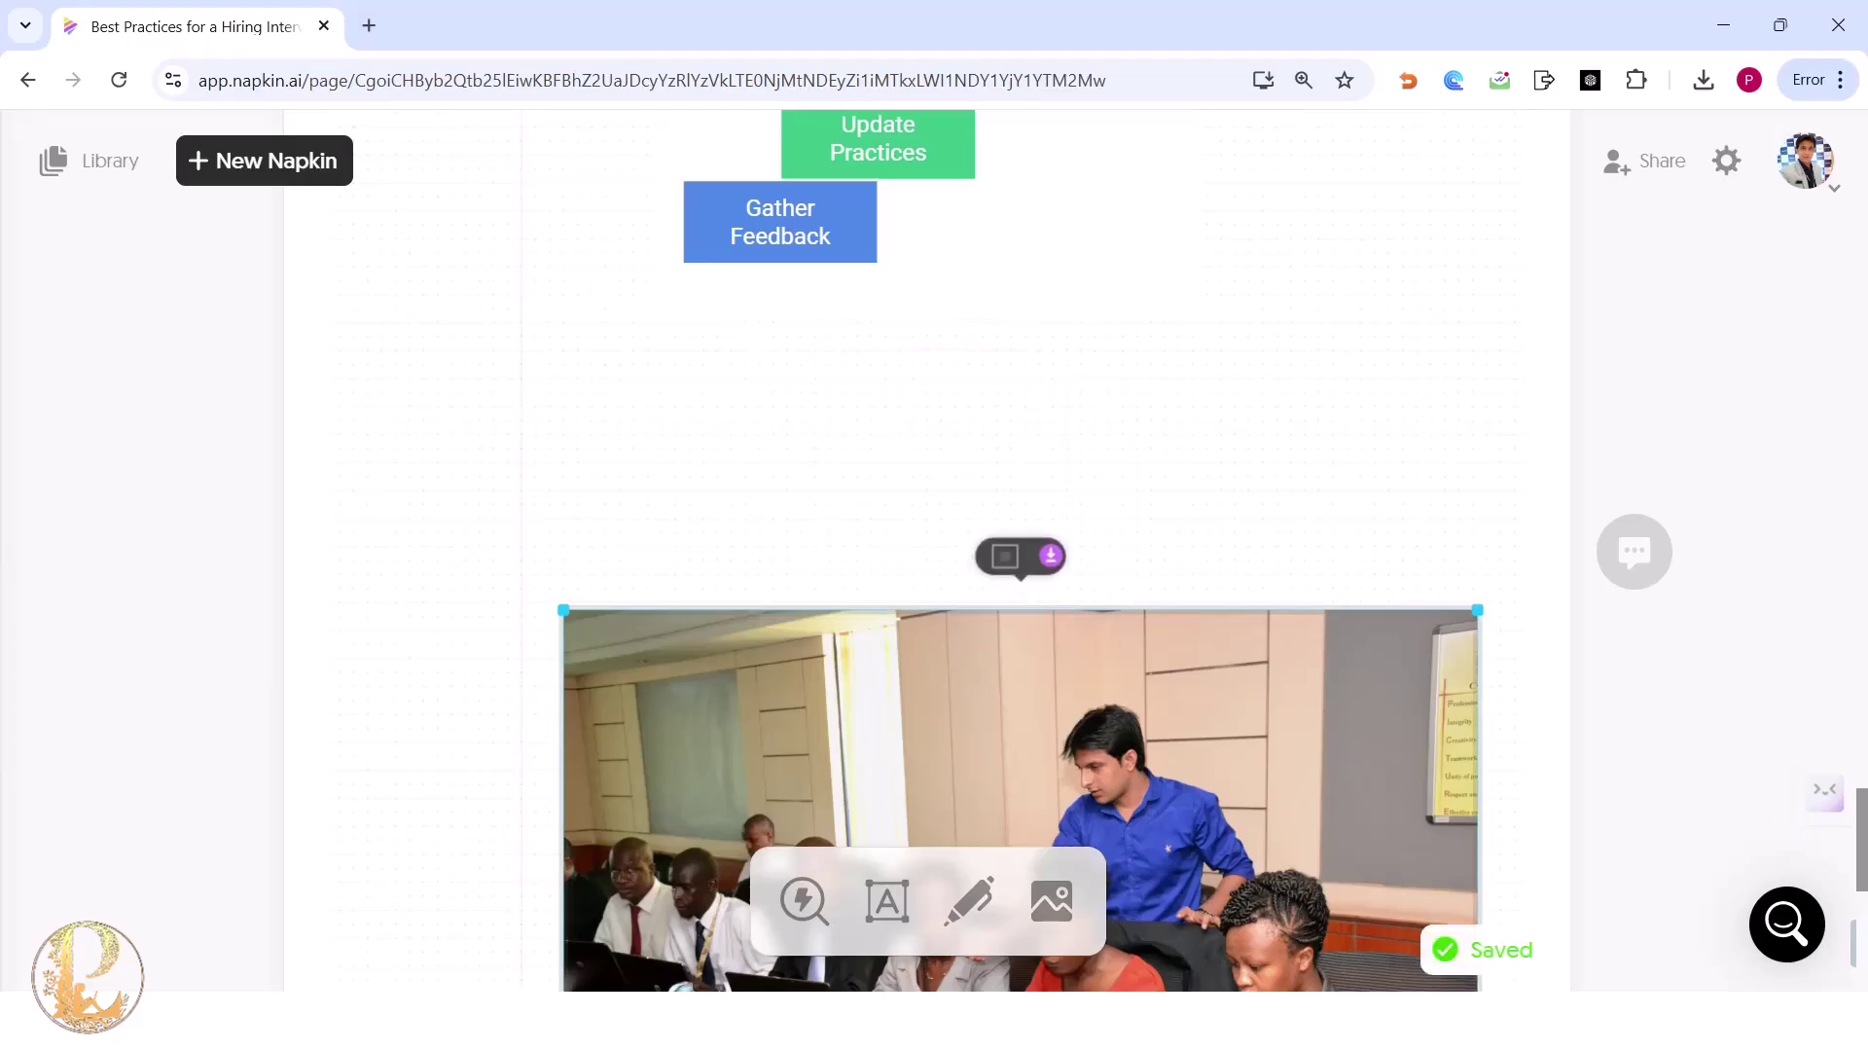
{"action": "scroll", "coordinate": [926, 549], "scroll_direction": "up", "scroll_amount": 20}
{"action": "scroll", "coordinate": [926, 550], "scroll_direction": "down", "scroll_amount": 10}
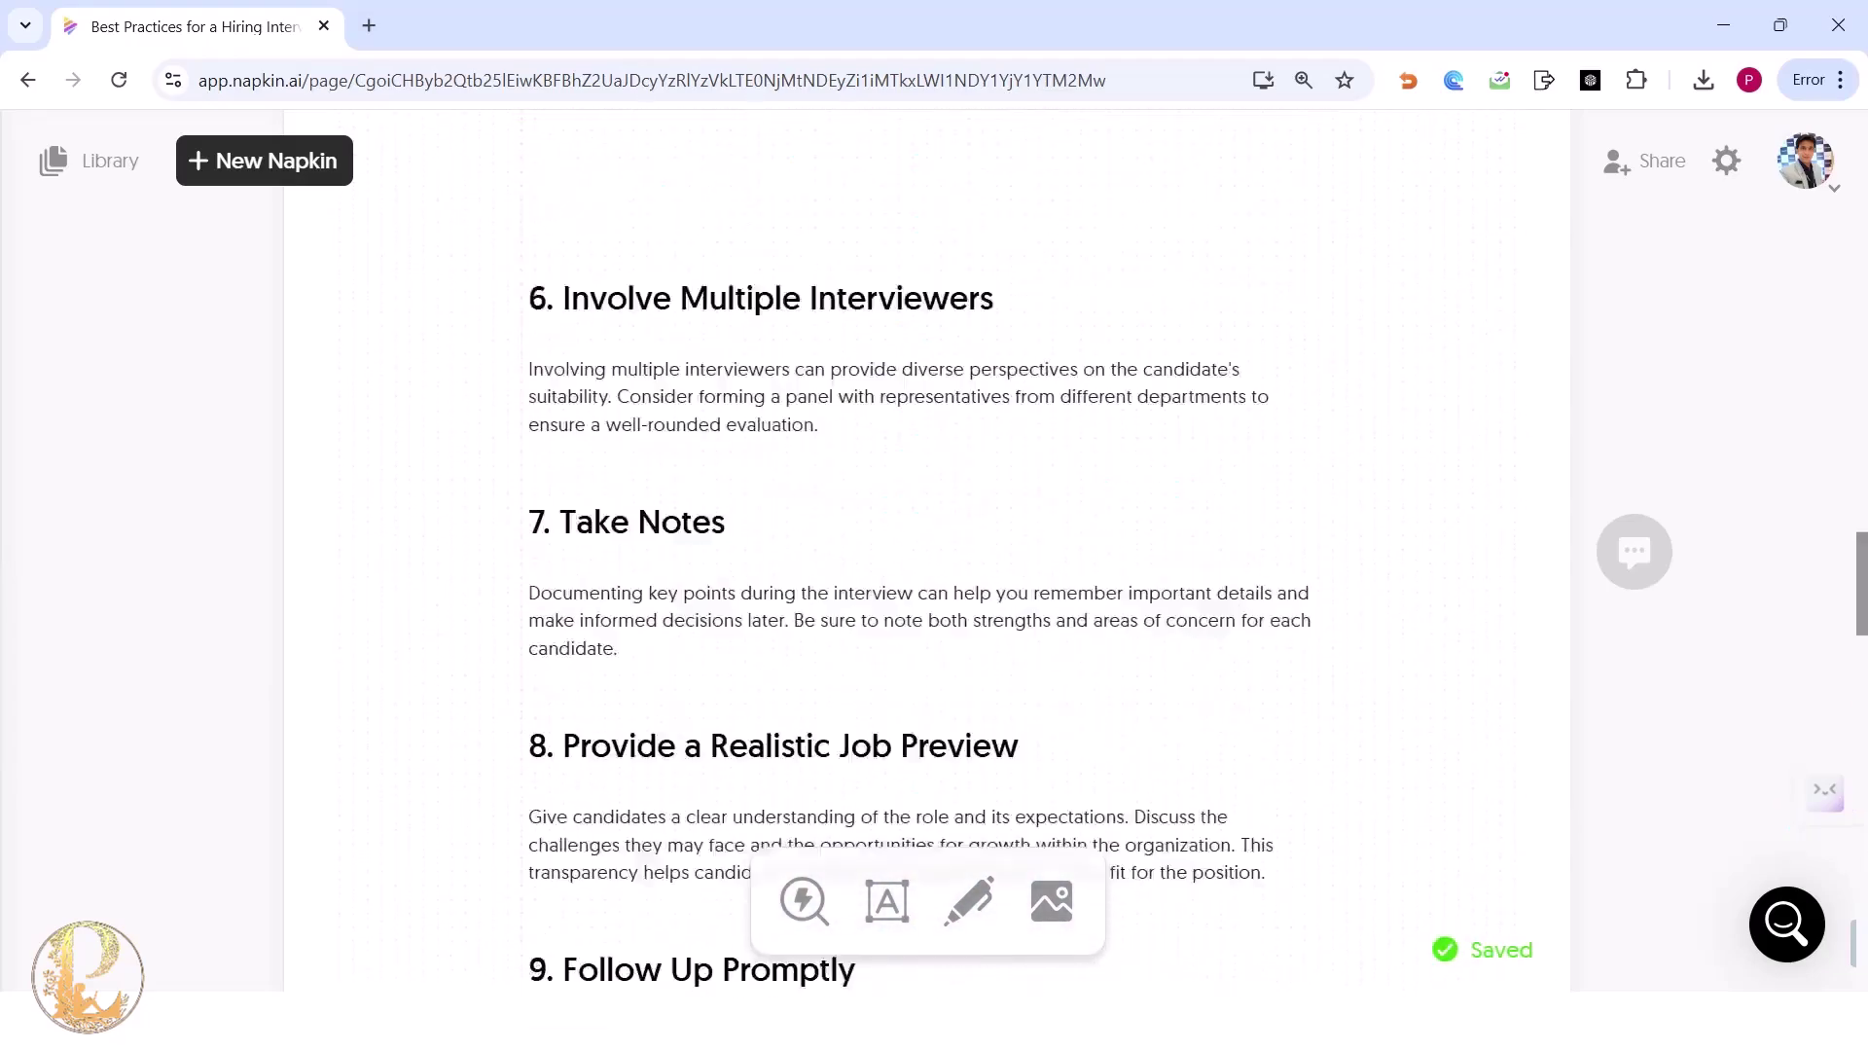
{"action": "scroll", "coordinate": [1022, 545], "scroll_direction": "down", "scroll_amount": 10}
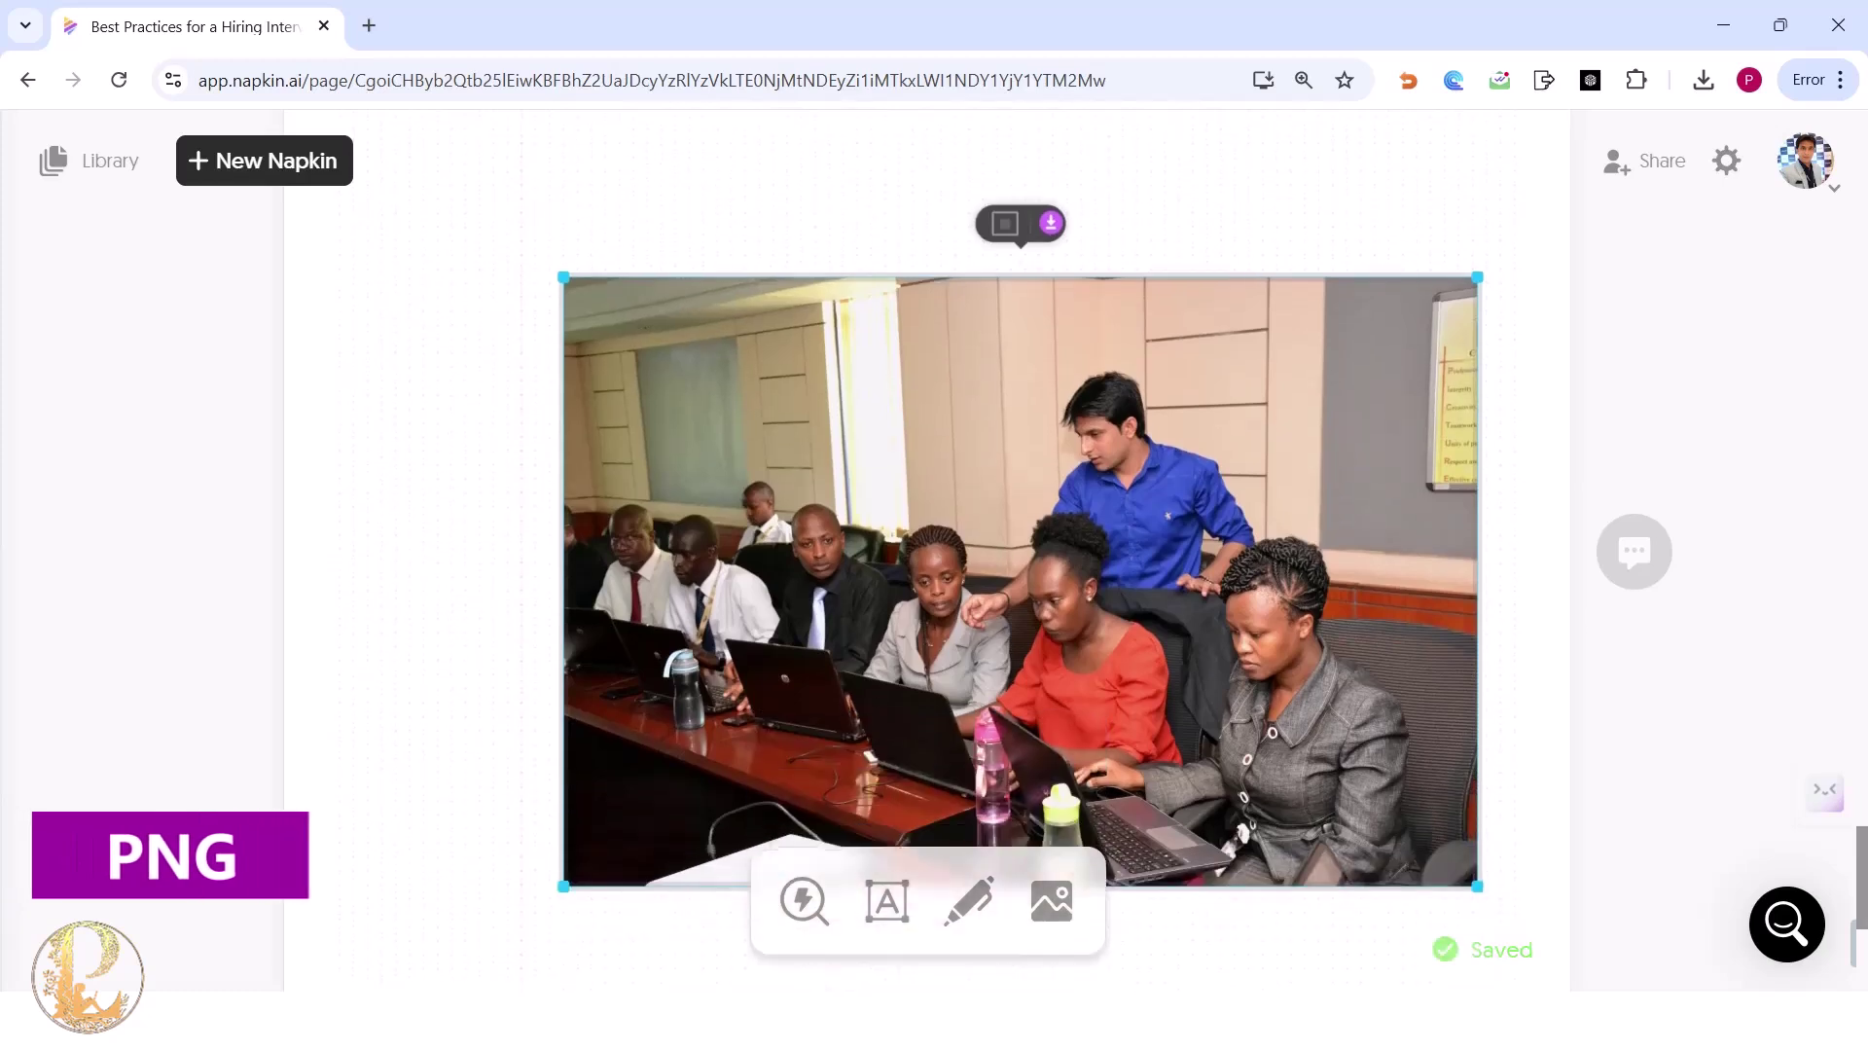
{"action": "scroll", "coordinate": [1022, 555], "scroll_direction": "down", "scroll_amount": 1}
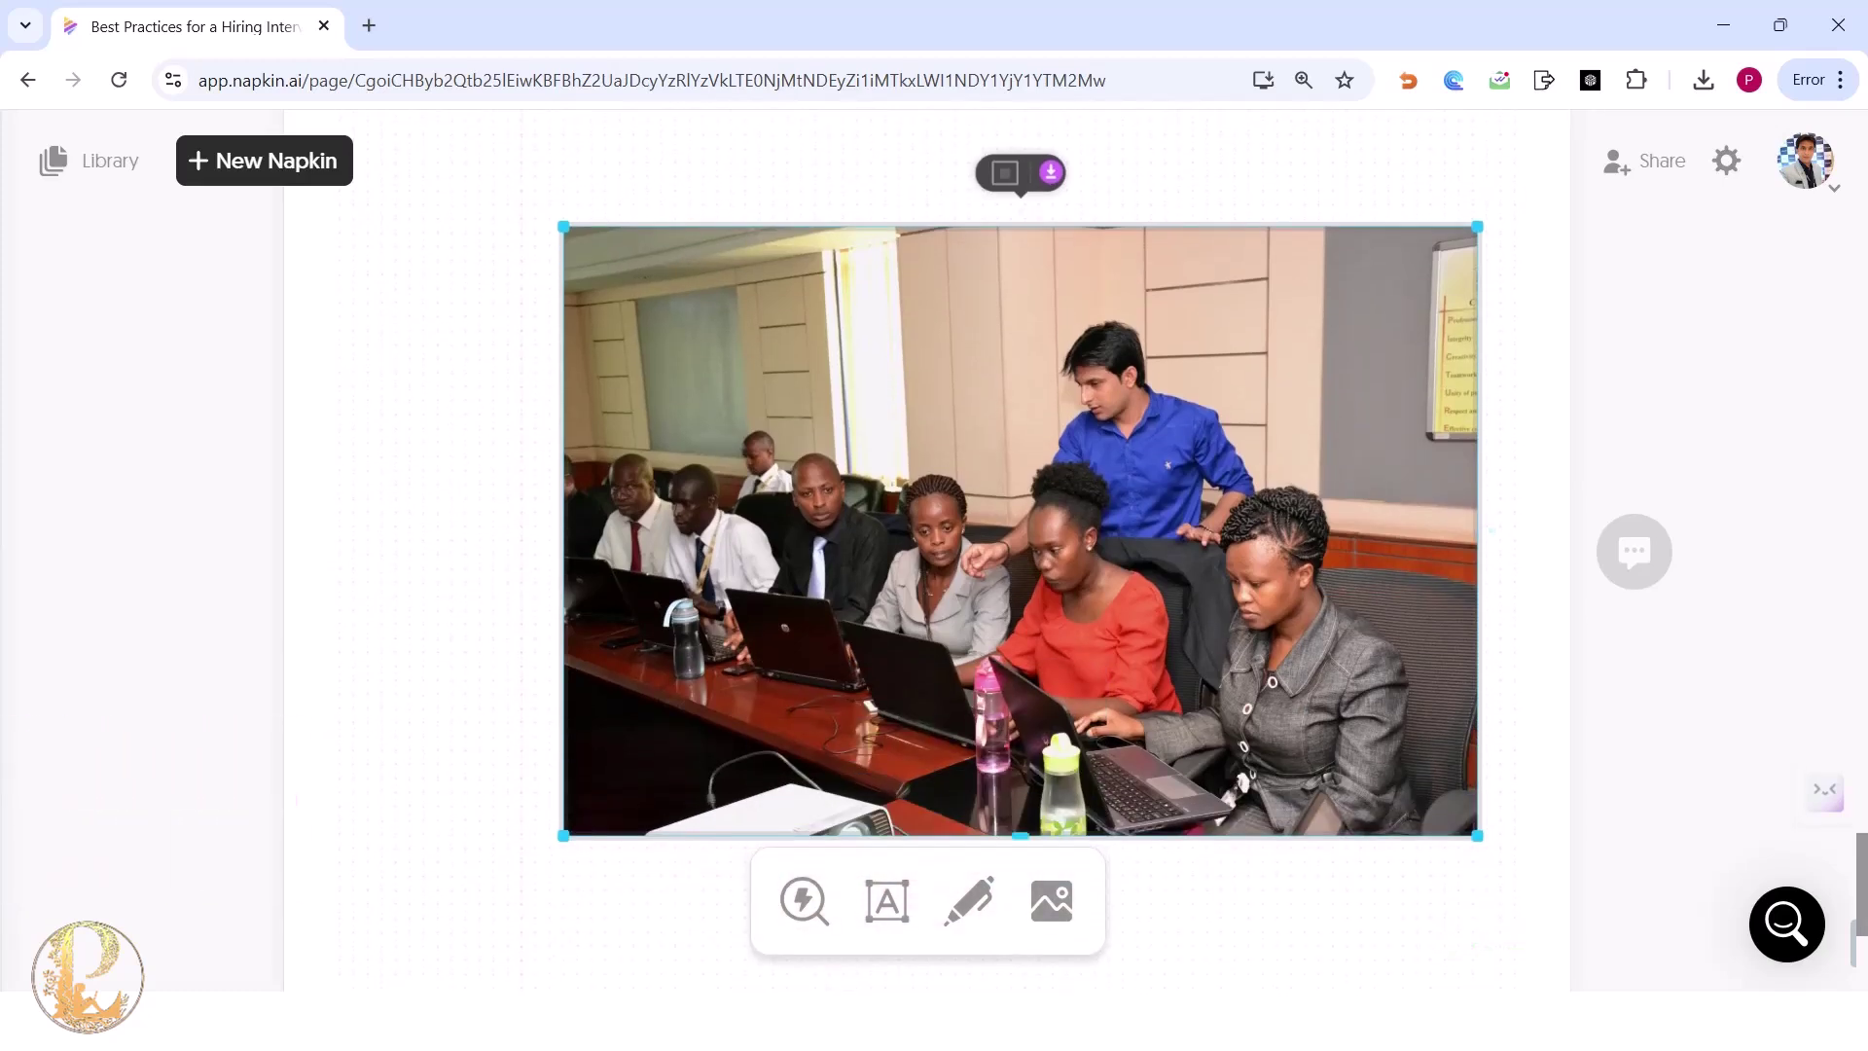
Add the text label "Technoedge Learning Services" in the blank space between the staircase visual and the photo.
{"action": "scroll", "coordinate": [1021, 544], "scroll_direction": "up", "scroll_amount": 7}
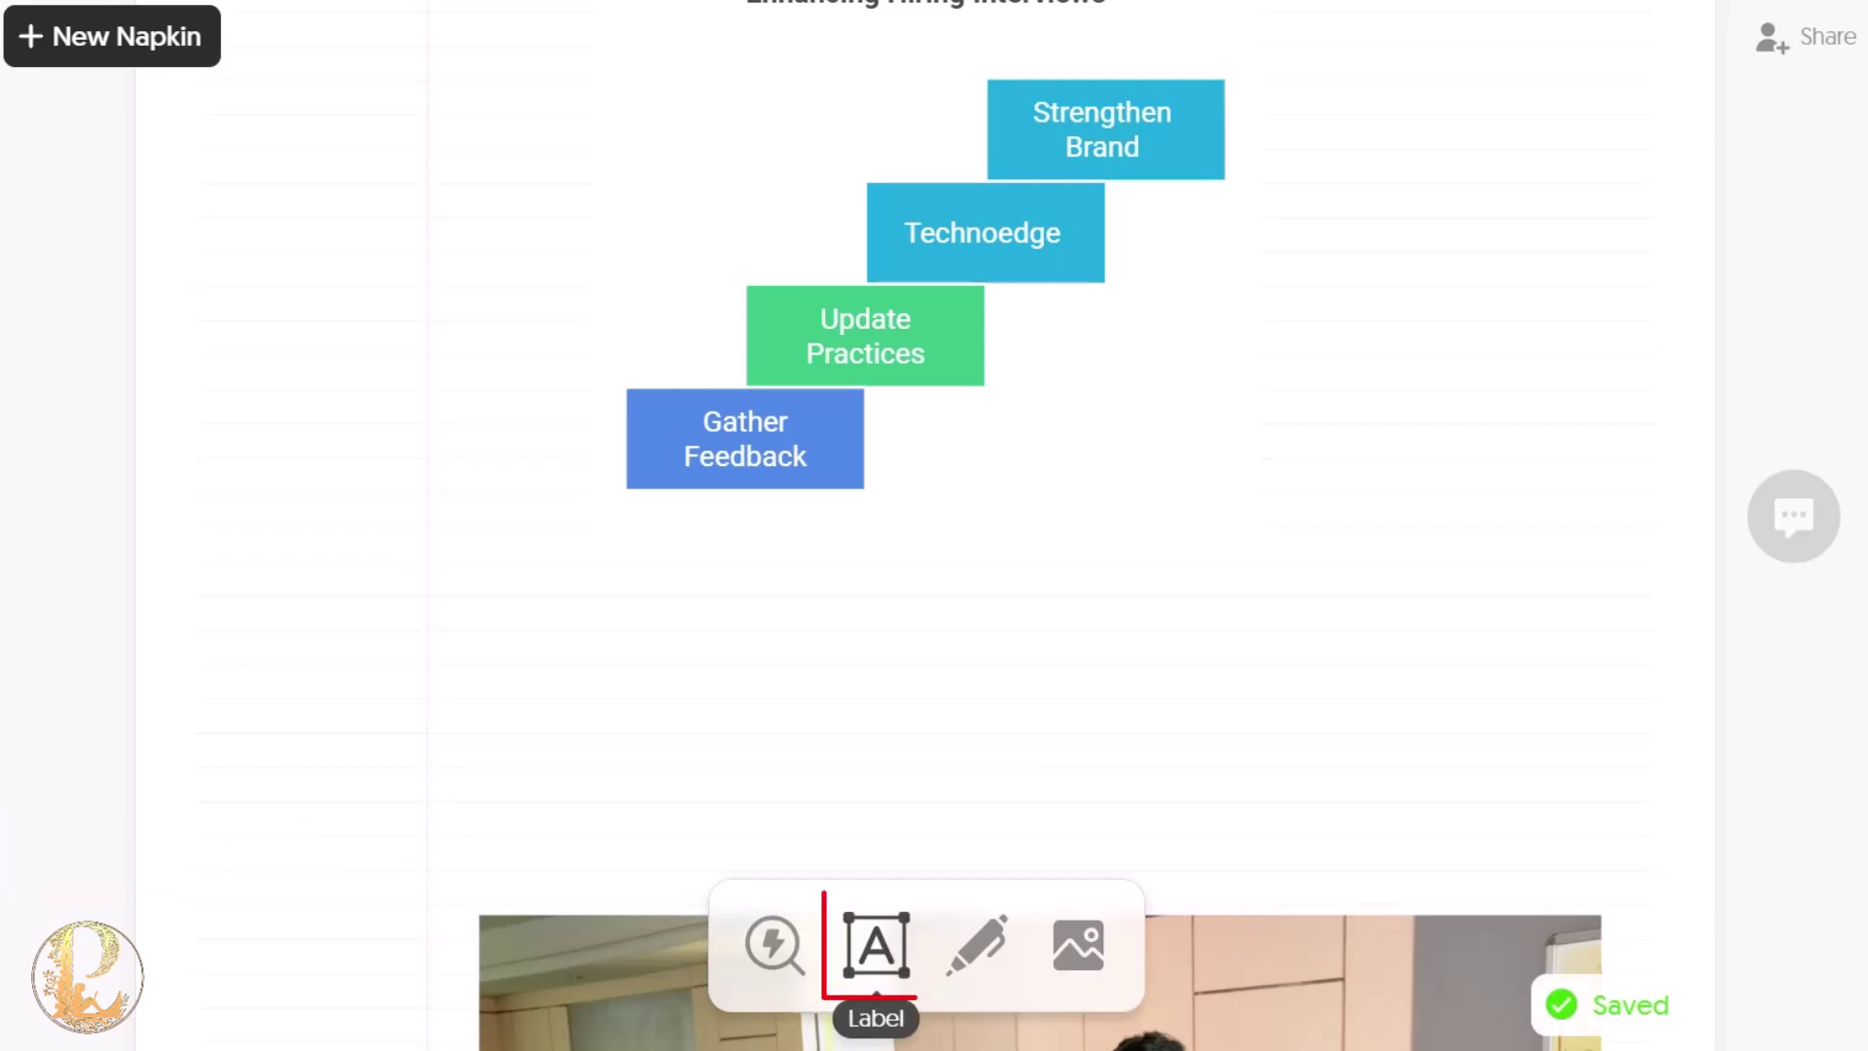
{"action": "left_click", "coordinate": [876, 943]}
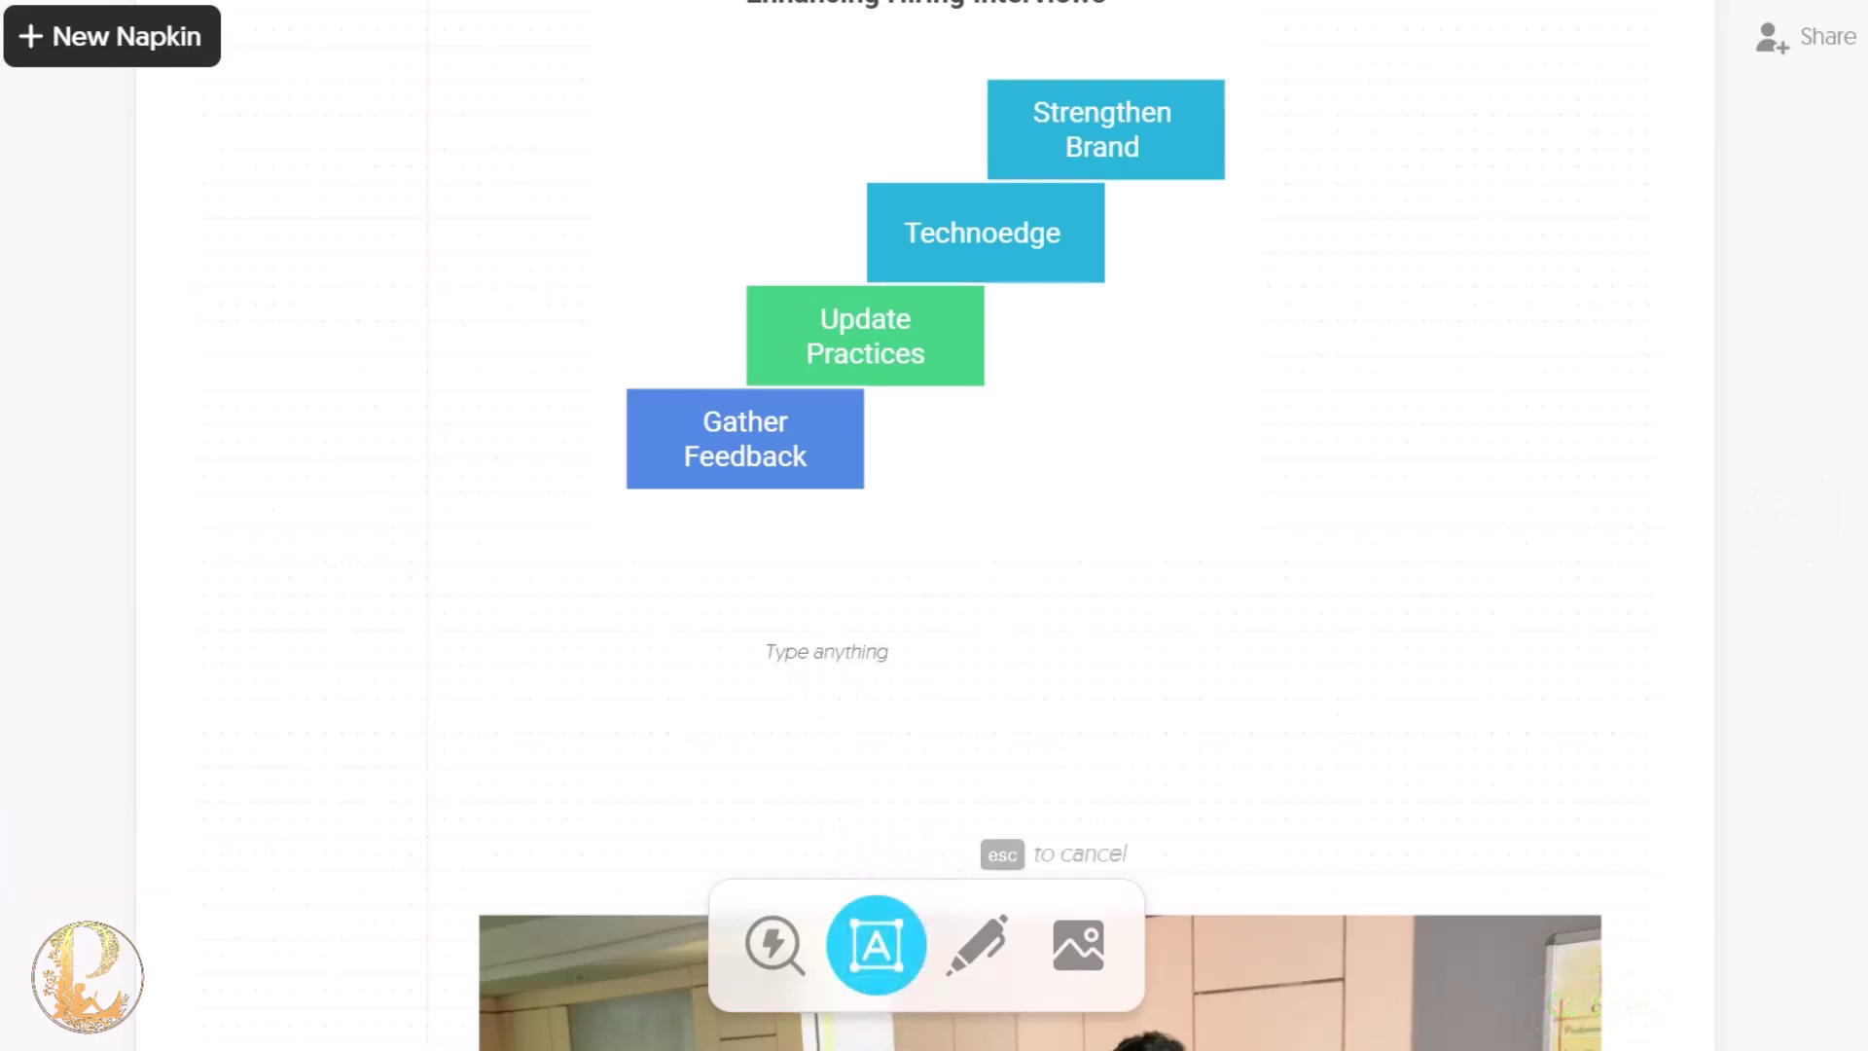
{"action": "type", "text": "Technoedge Learning Services"}
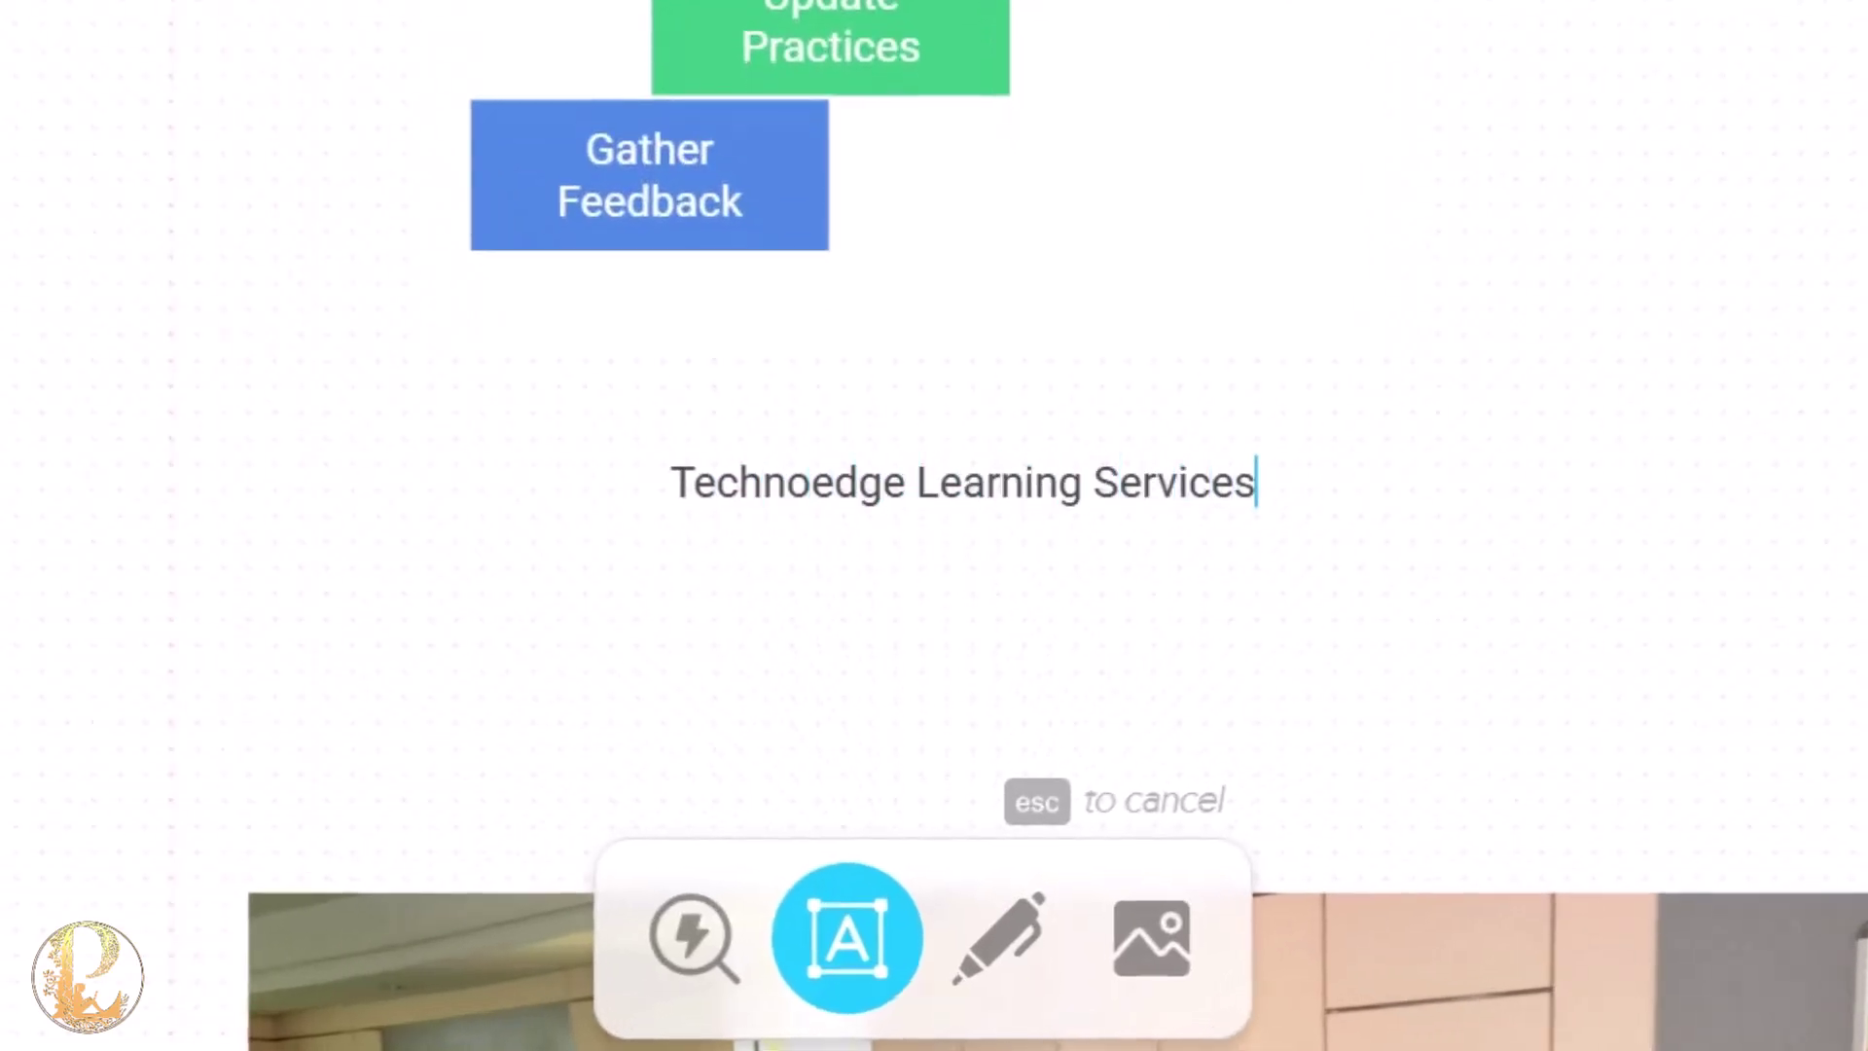
Sketch a slanted line through the opening words of the first paragraph under Continuously Improve the Process.
{"action": "scroll", "coordinate": [924, 545], "scroll_direction": "up", "scroll_amount": 6}
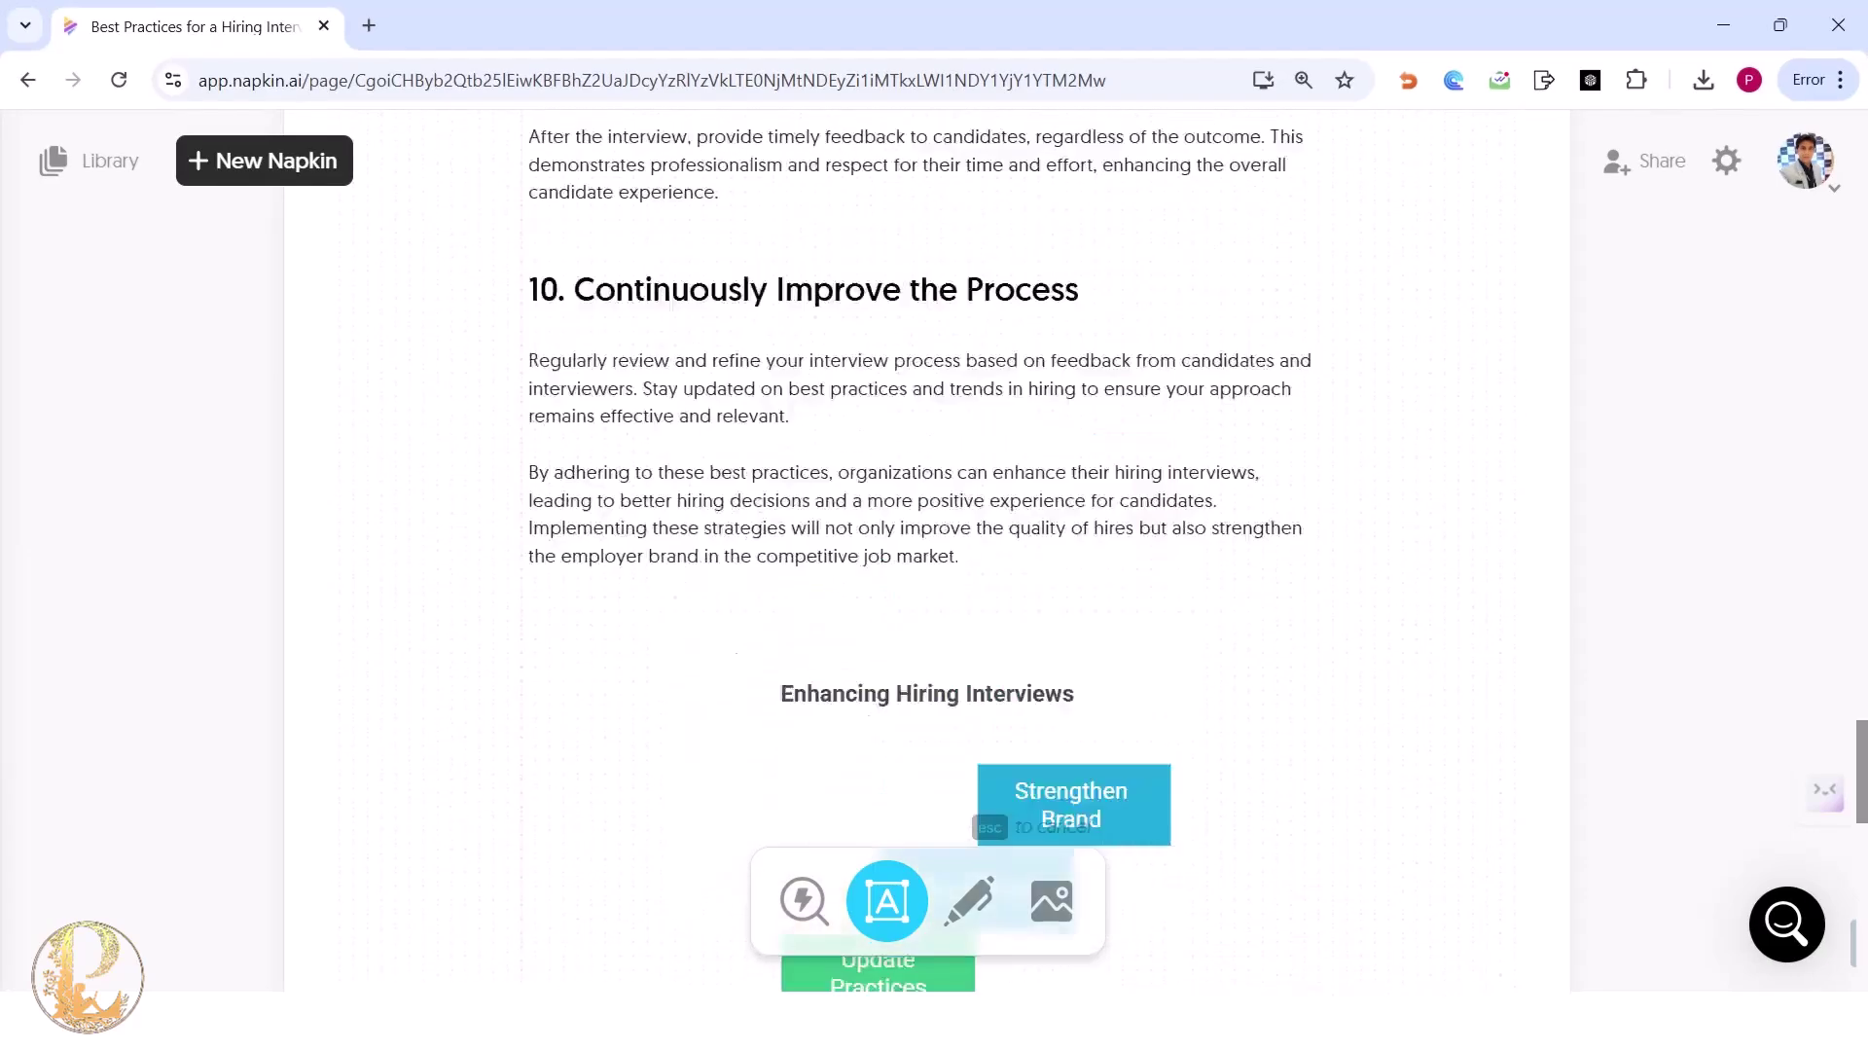
{"action": "scroll", "coordinate": [926, 550], "scroll_direction": "up", "scroll_amount": 4}
{"action": "scroll", "coordinate": [926, 550], "scroll_direction": "down", "scroll_amount": 3}
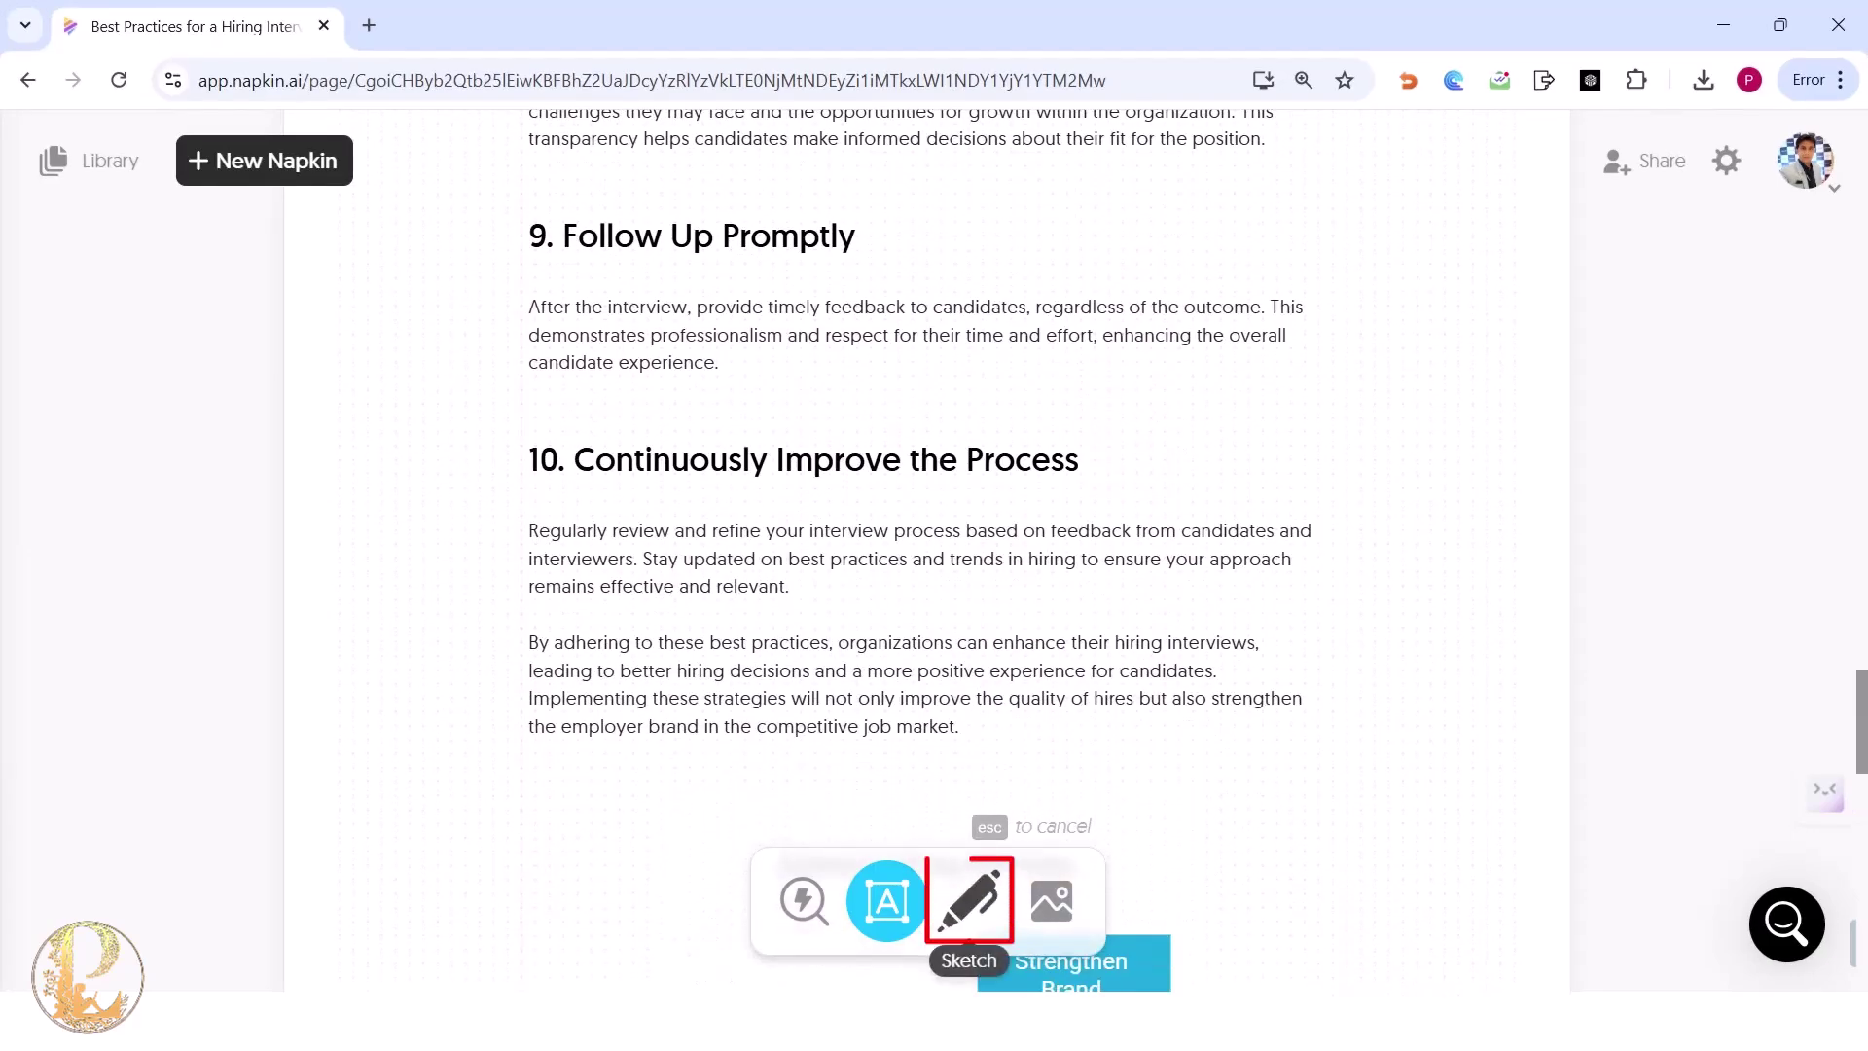
{"action": "left_click", "coordinate": [969, 901]}
{"action": "mouse_move", "coordinate": [531, 524]}
{"action": "left_mouse_down"}
{"action": "mouse_move", "coordinate": [818, 561]}
{"action": "mouse_move", "coordinate": [847, 594]}
{"action": "mouse_move", "coordinate": [856, 566]}
{"action": "mouse_move", "coordinate": [681, 650]}
{"action": "mouse_move", "coordinate": [837, 574]}
{"action": "left_mouse_up"}
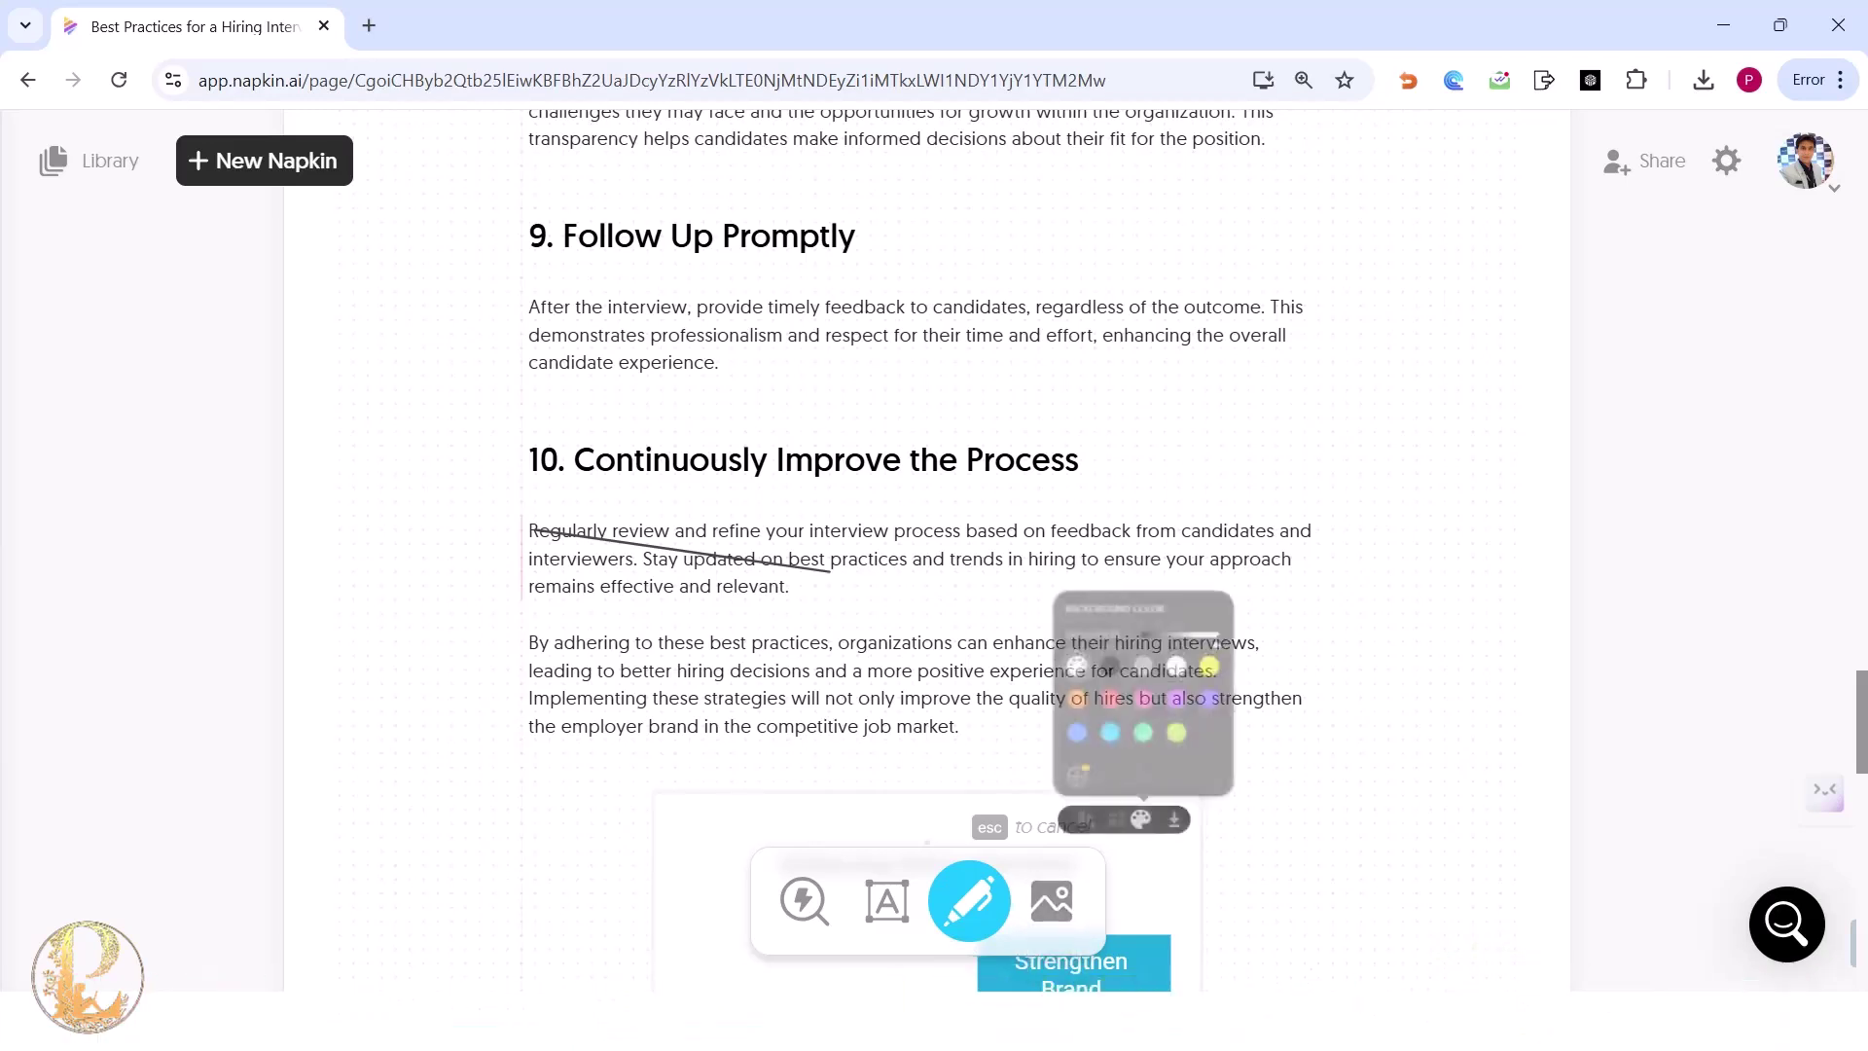
{"action": "key", "text": "Escape"}
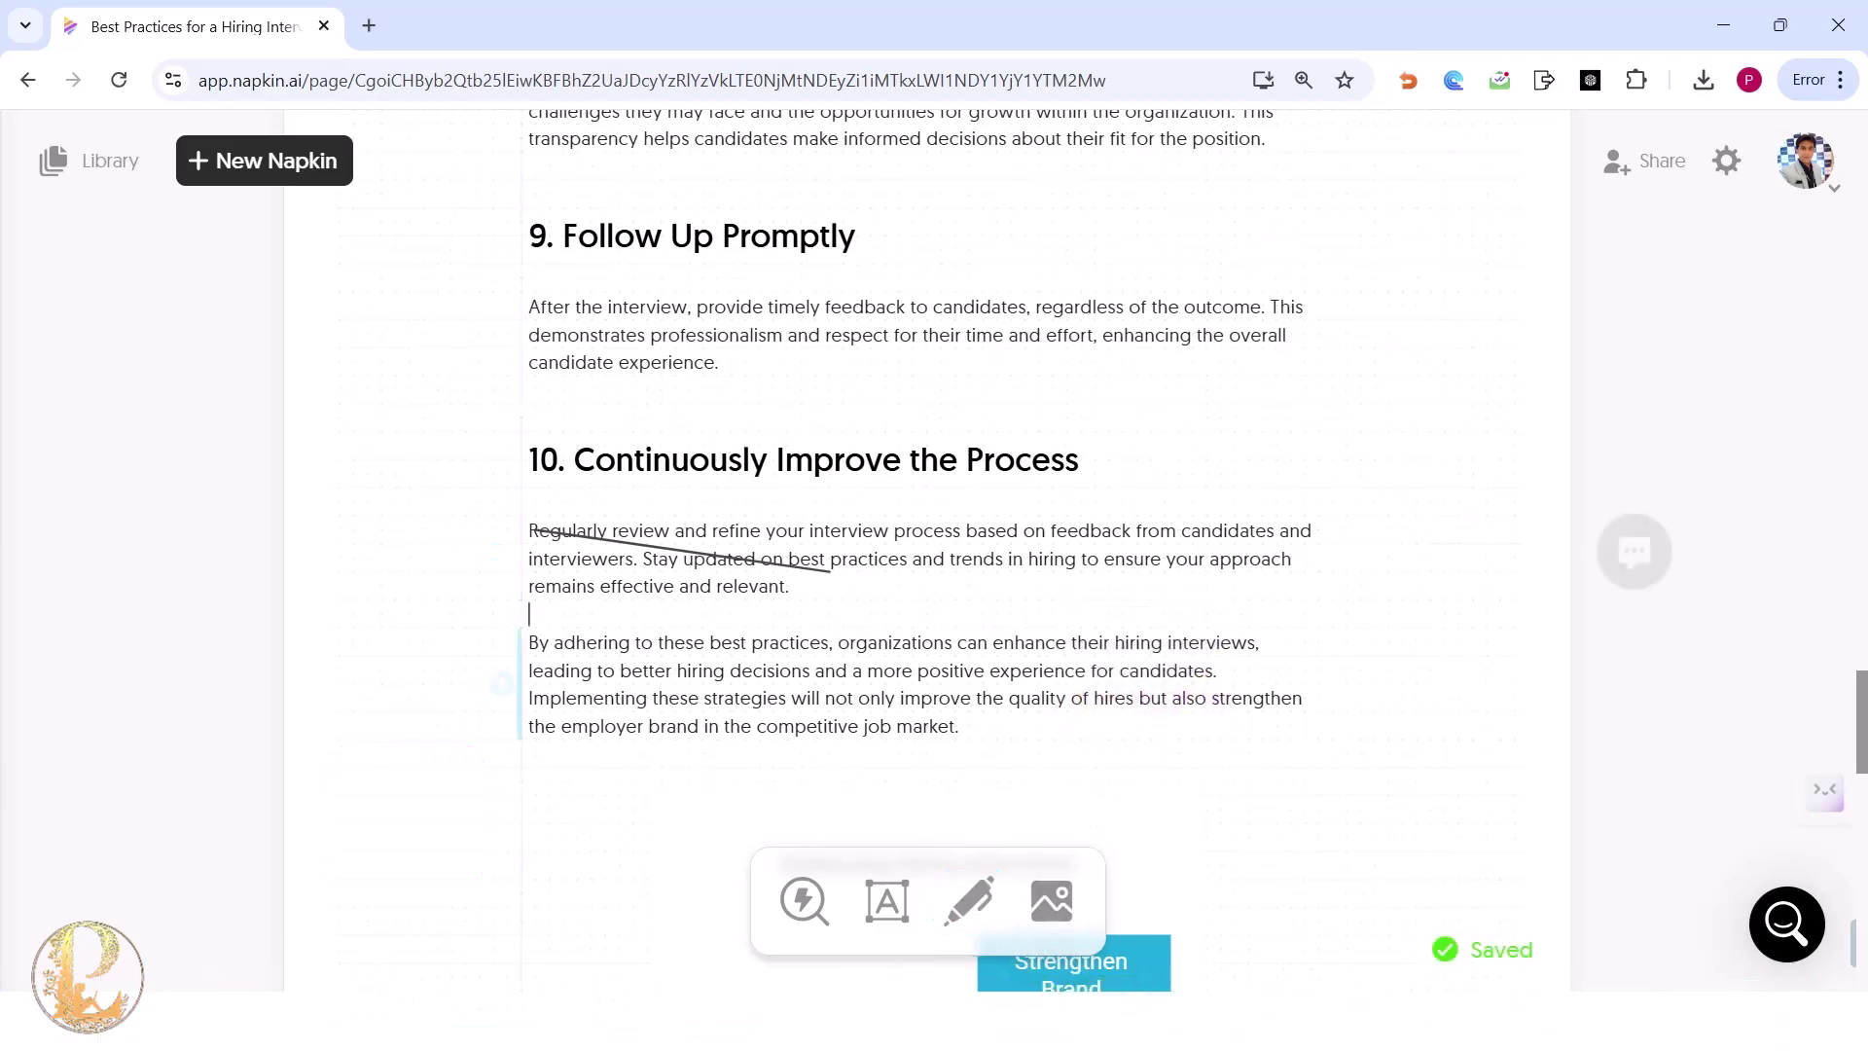
Comment on the whole paragraph under Provide a Realistic Job Preview, addressing a colleague by name with "Kindly check".
{"action": "scroll", "coordinate": [924, 545], "scroll_direction": "up", "scroll_amount": 2}
{"action": "left_click_drag", "start_coordinate": [528, 314], "coordinate": [1265, 372]}
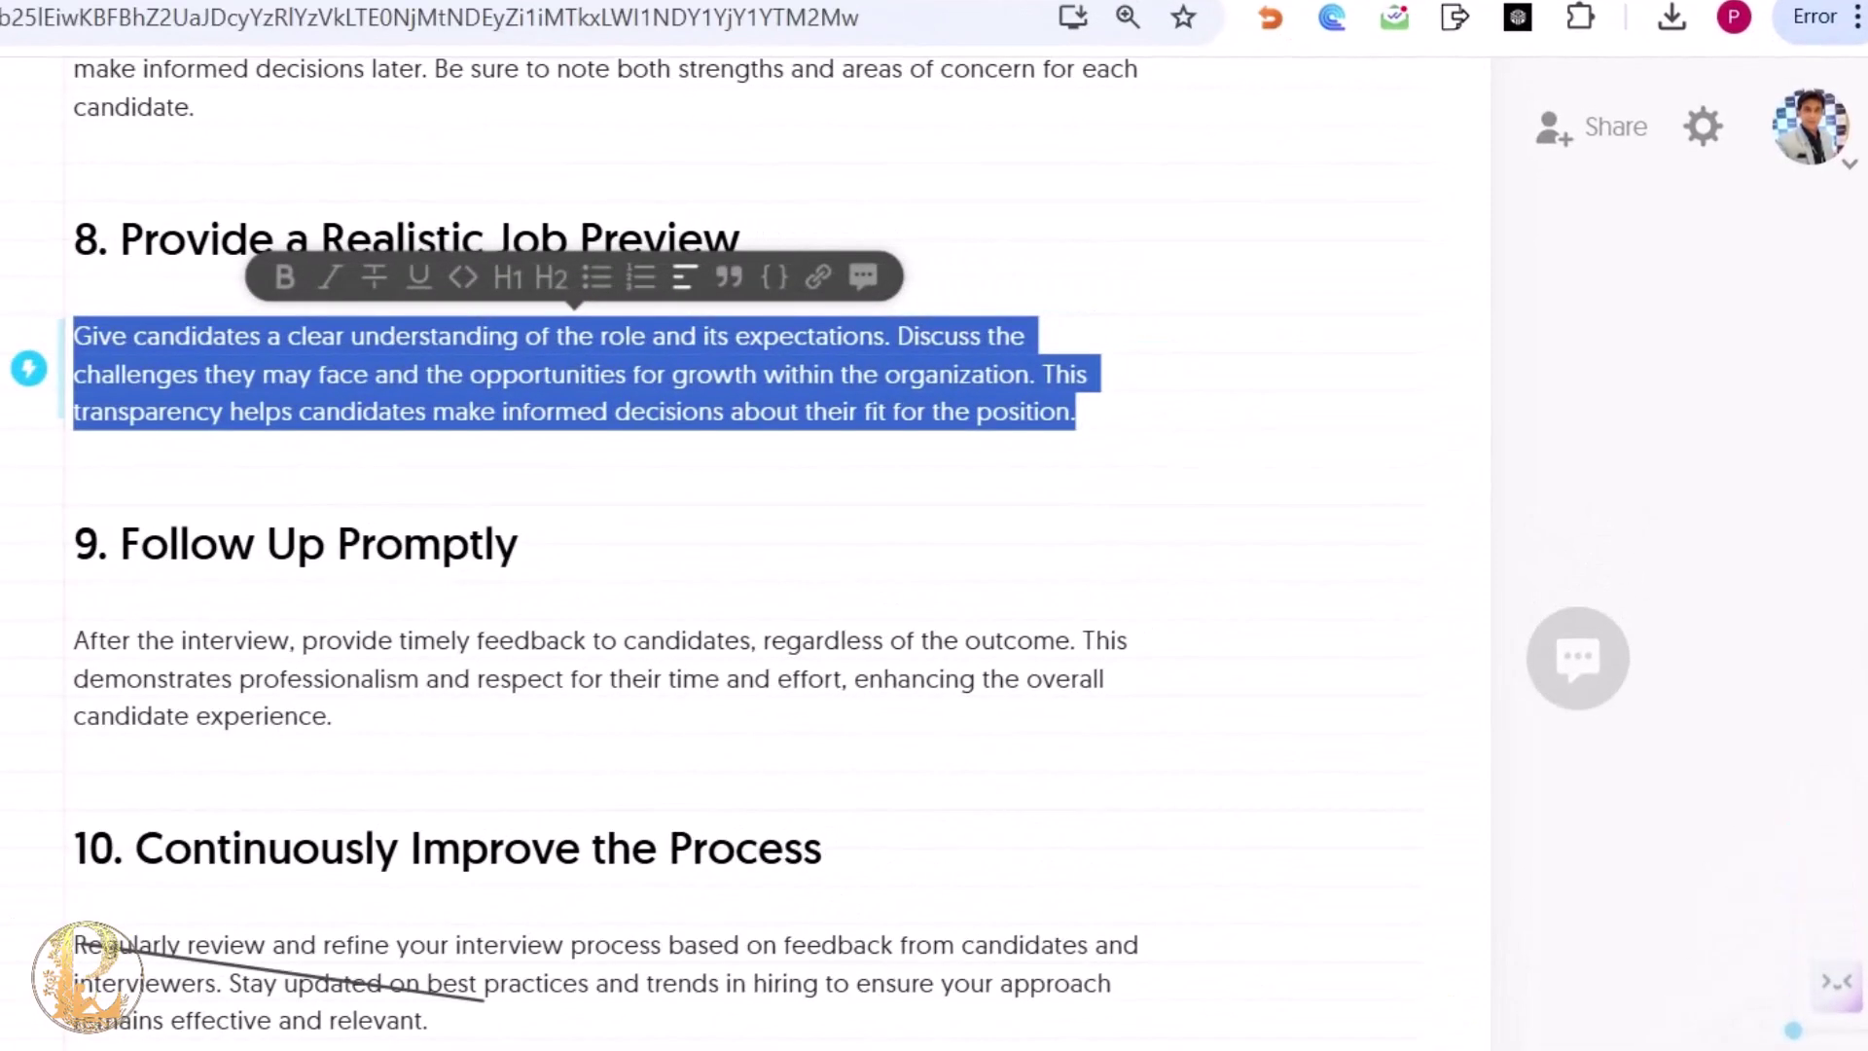
{"action": "left_click", "coordinate": [1578, 659]}
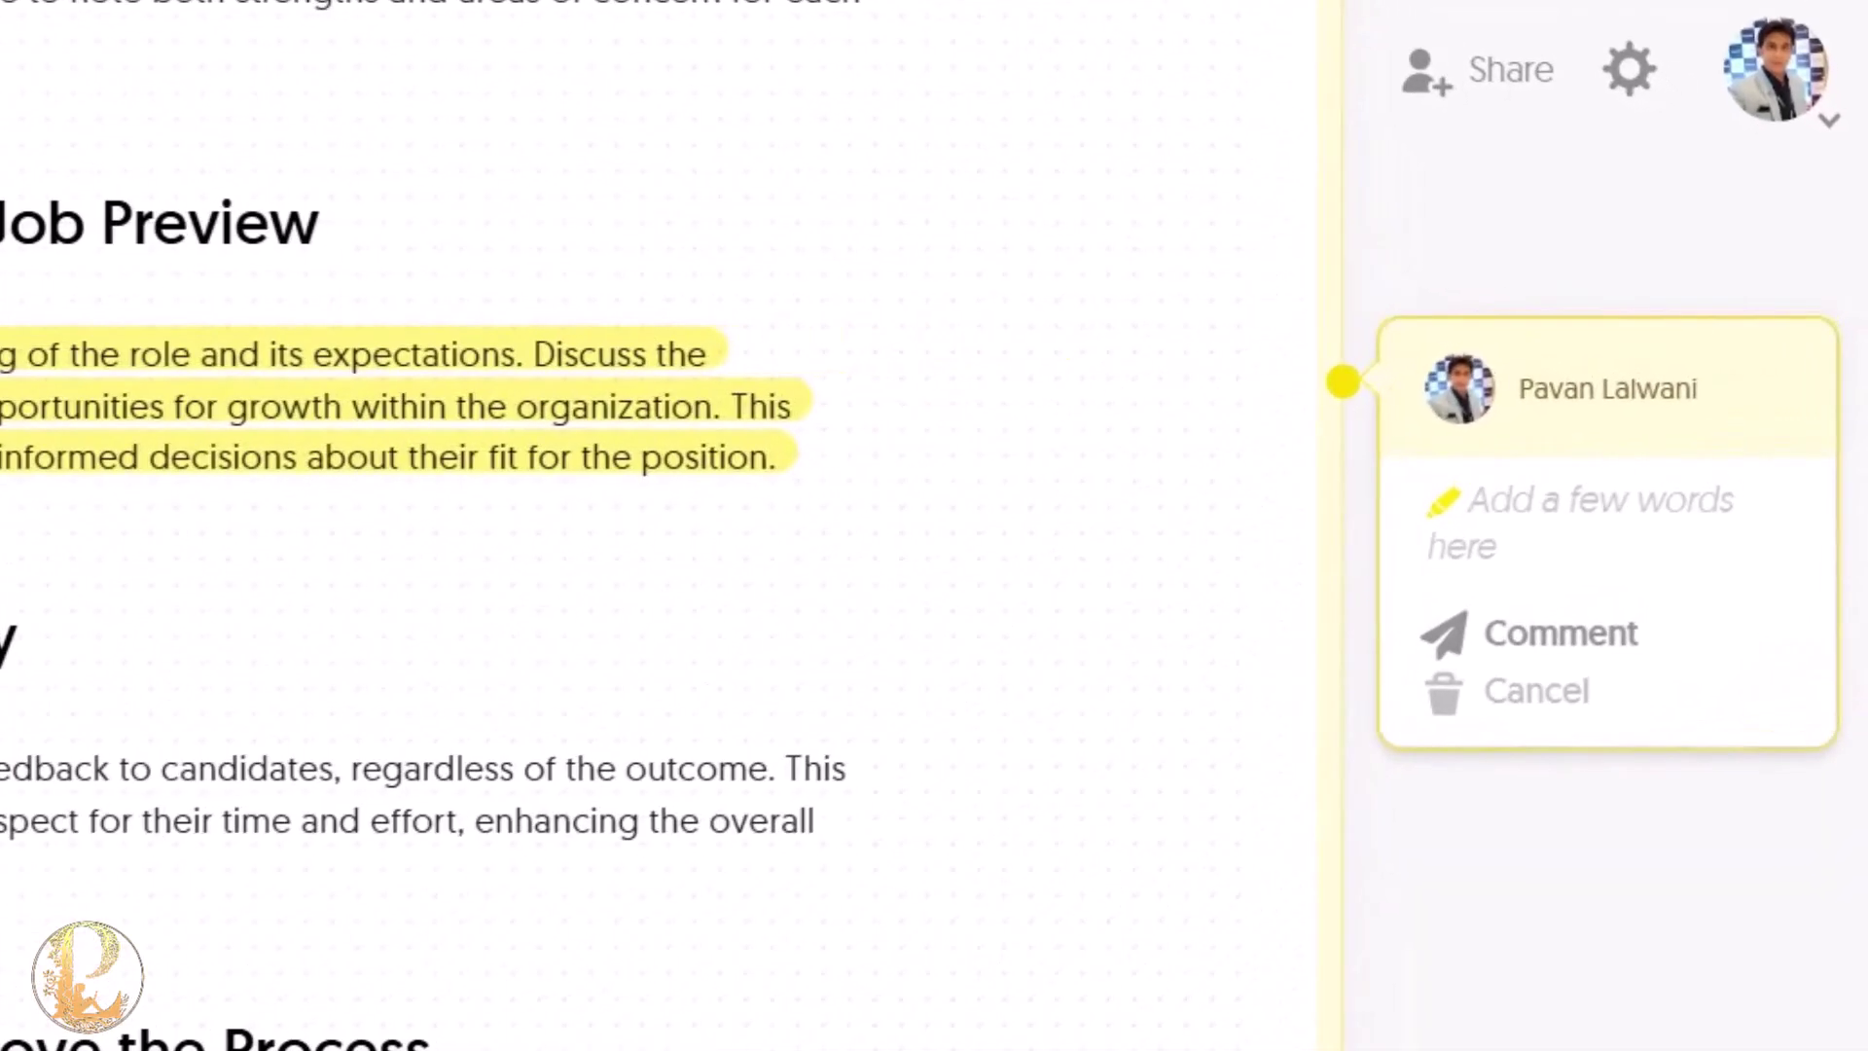
{"action": "type", "text": "Ba"}
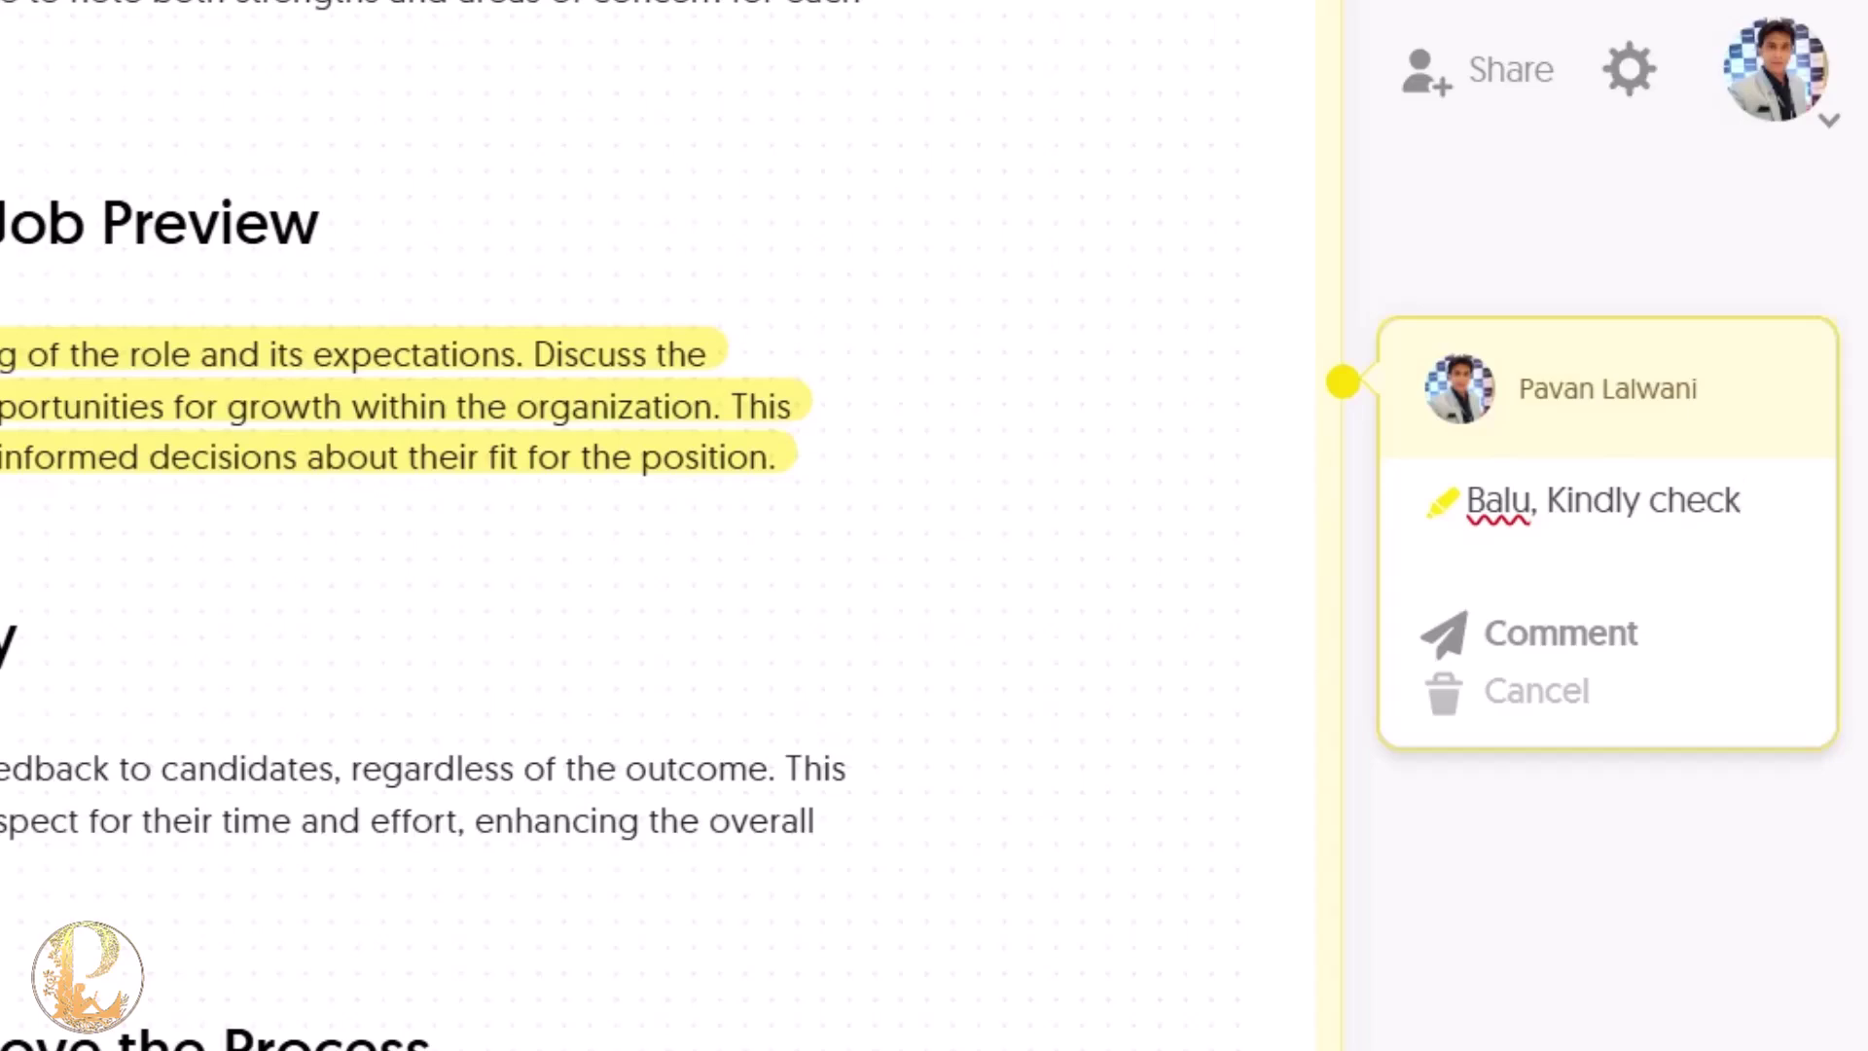
{"action": "type", "text": "lu, Kindly check"}
{"action": "left_click", "coordinate": [1544, 639]}
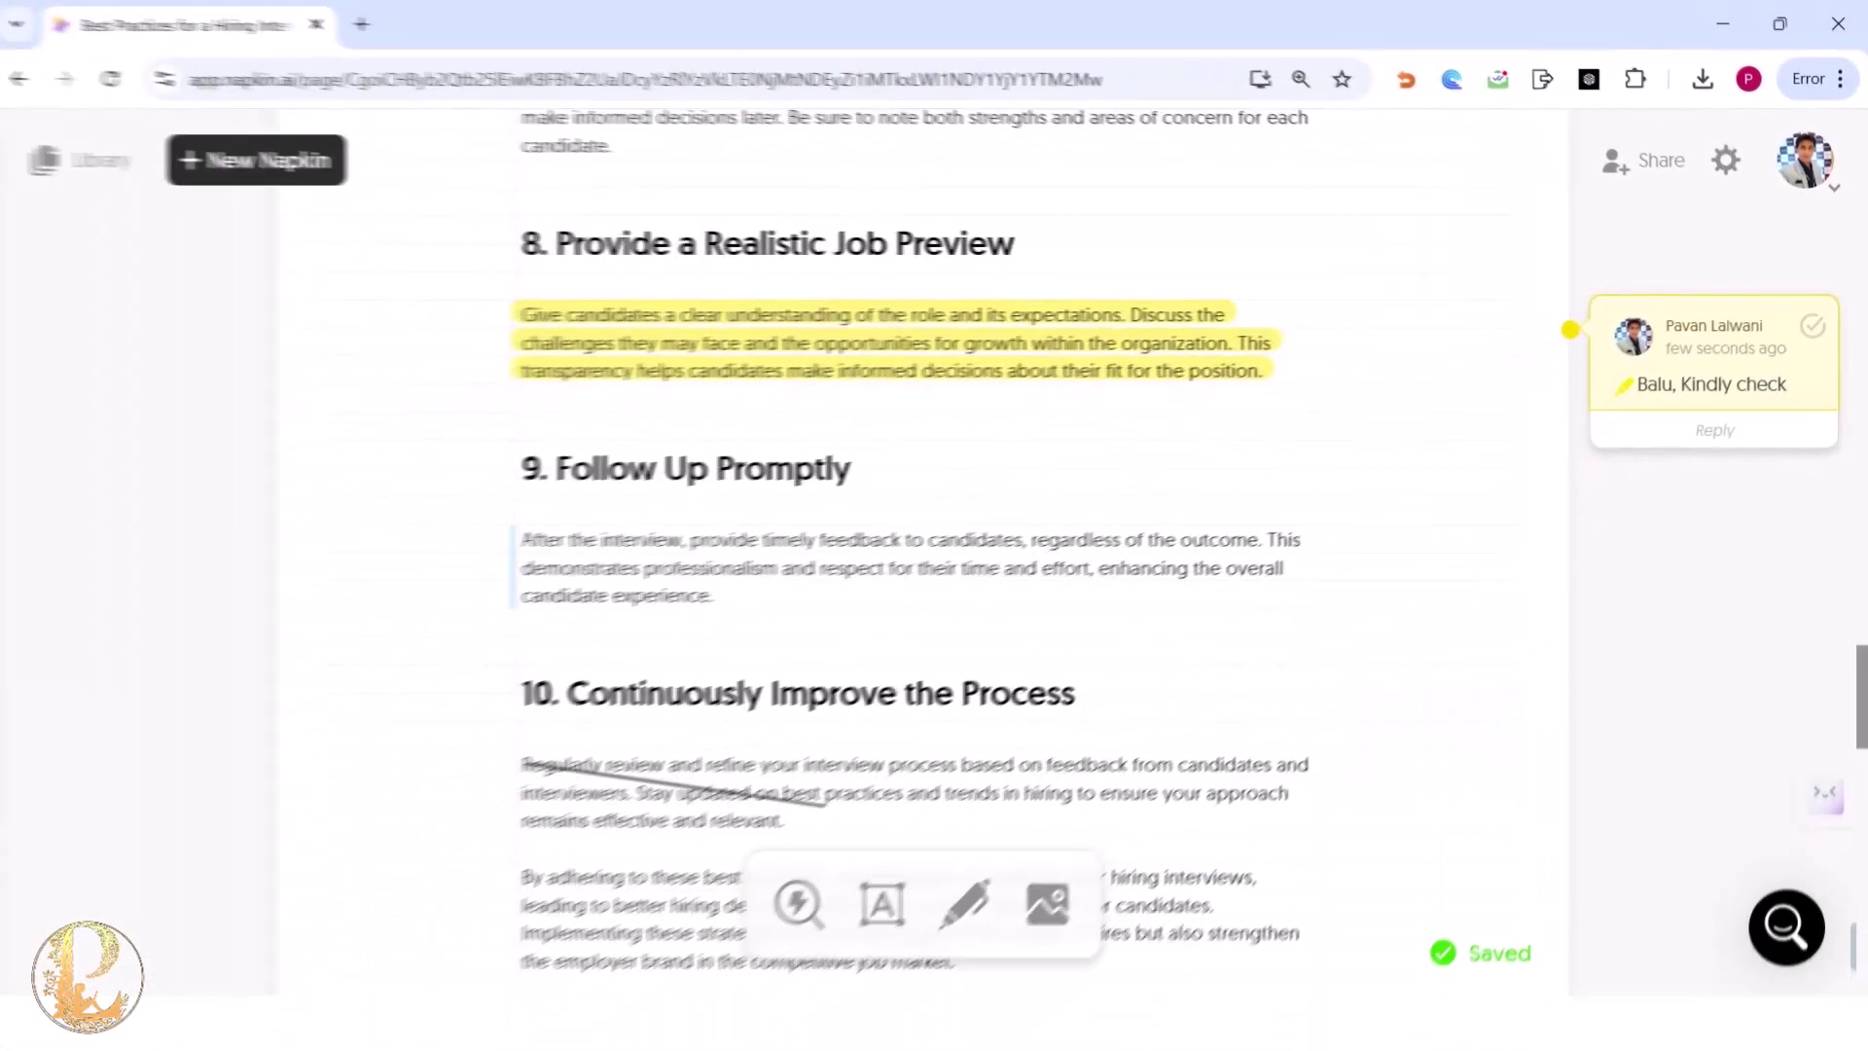
Draft a comment on the whole paragraph under Follow Up Promptly, addressing a colleague by name with "Kindly change this text.".
{"action": "left_click_drag", "start_coordinate": [720, 595], "coordinate": [541, 538]}
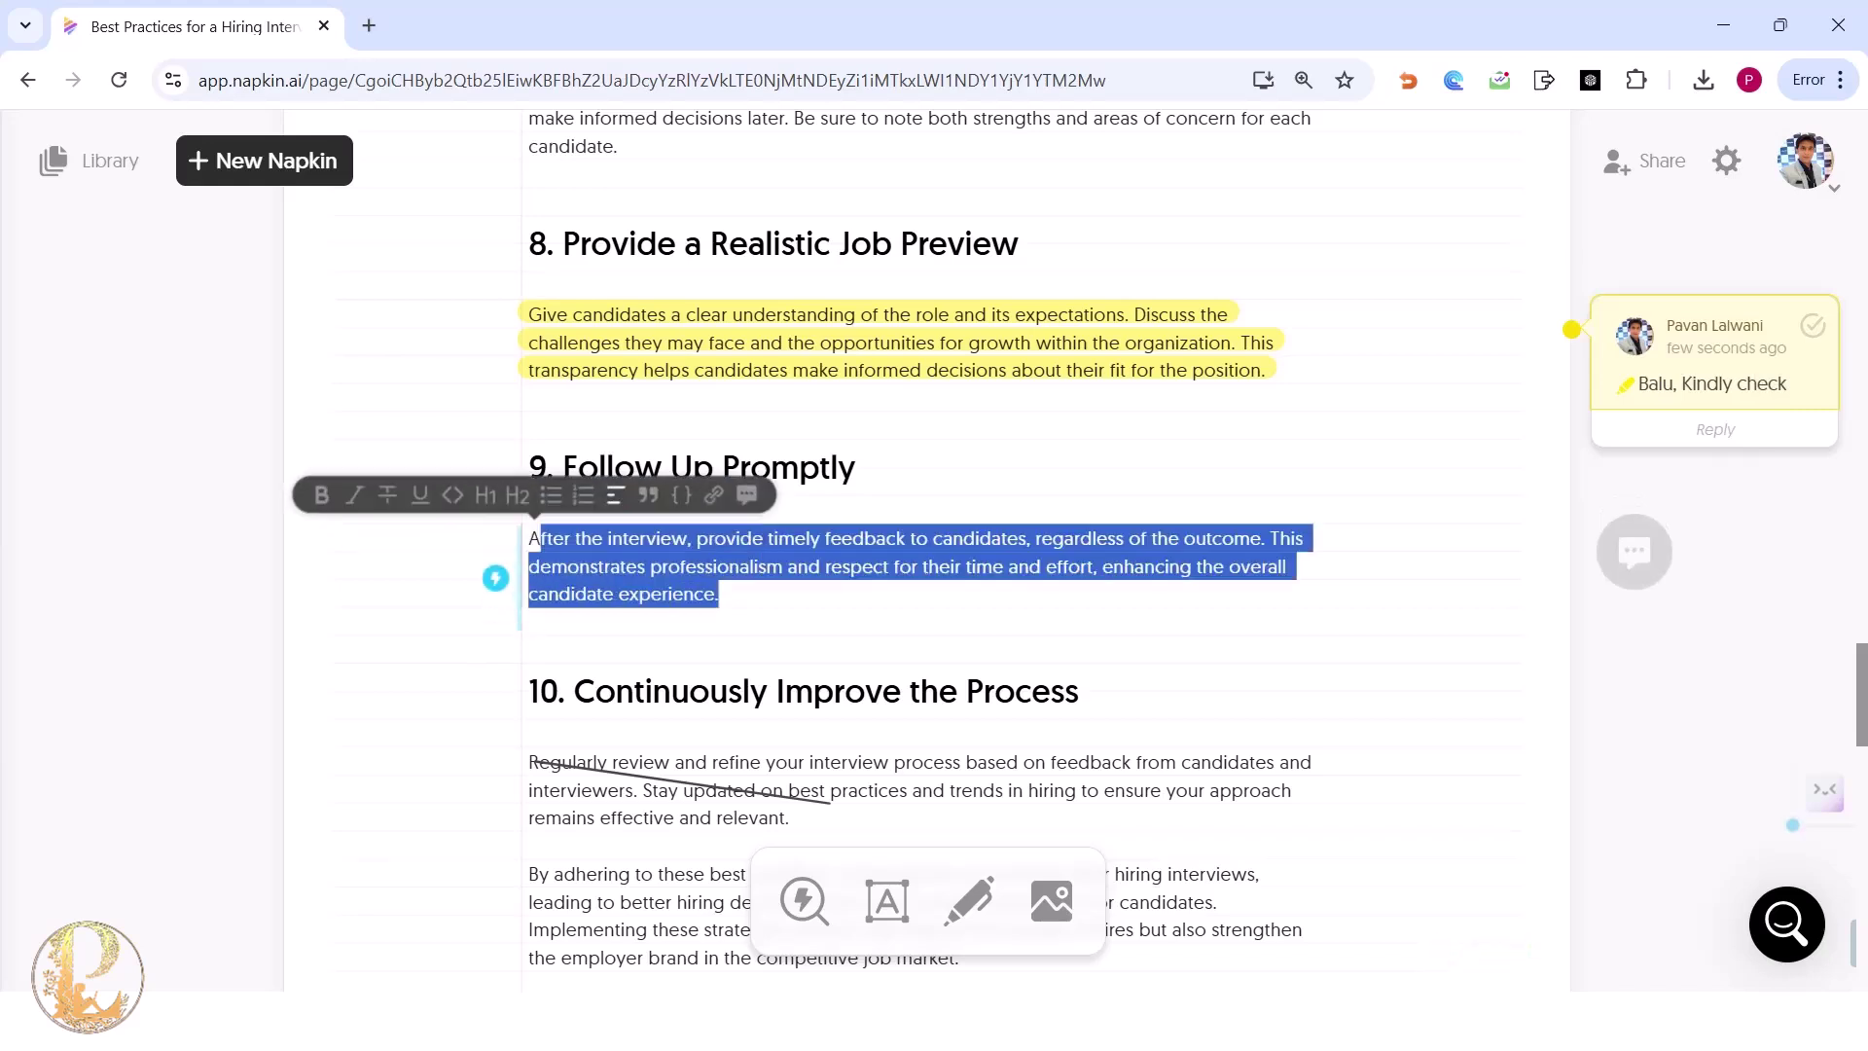
{"action": "left_click", "coordinate": [1634, 552]}
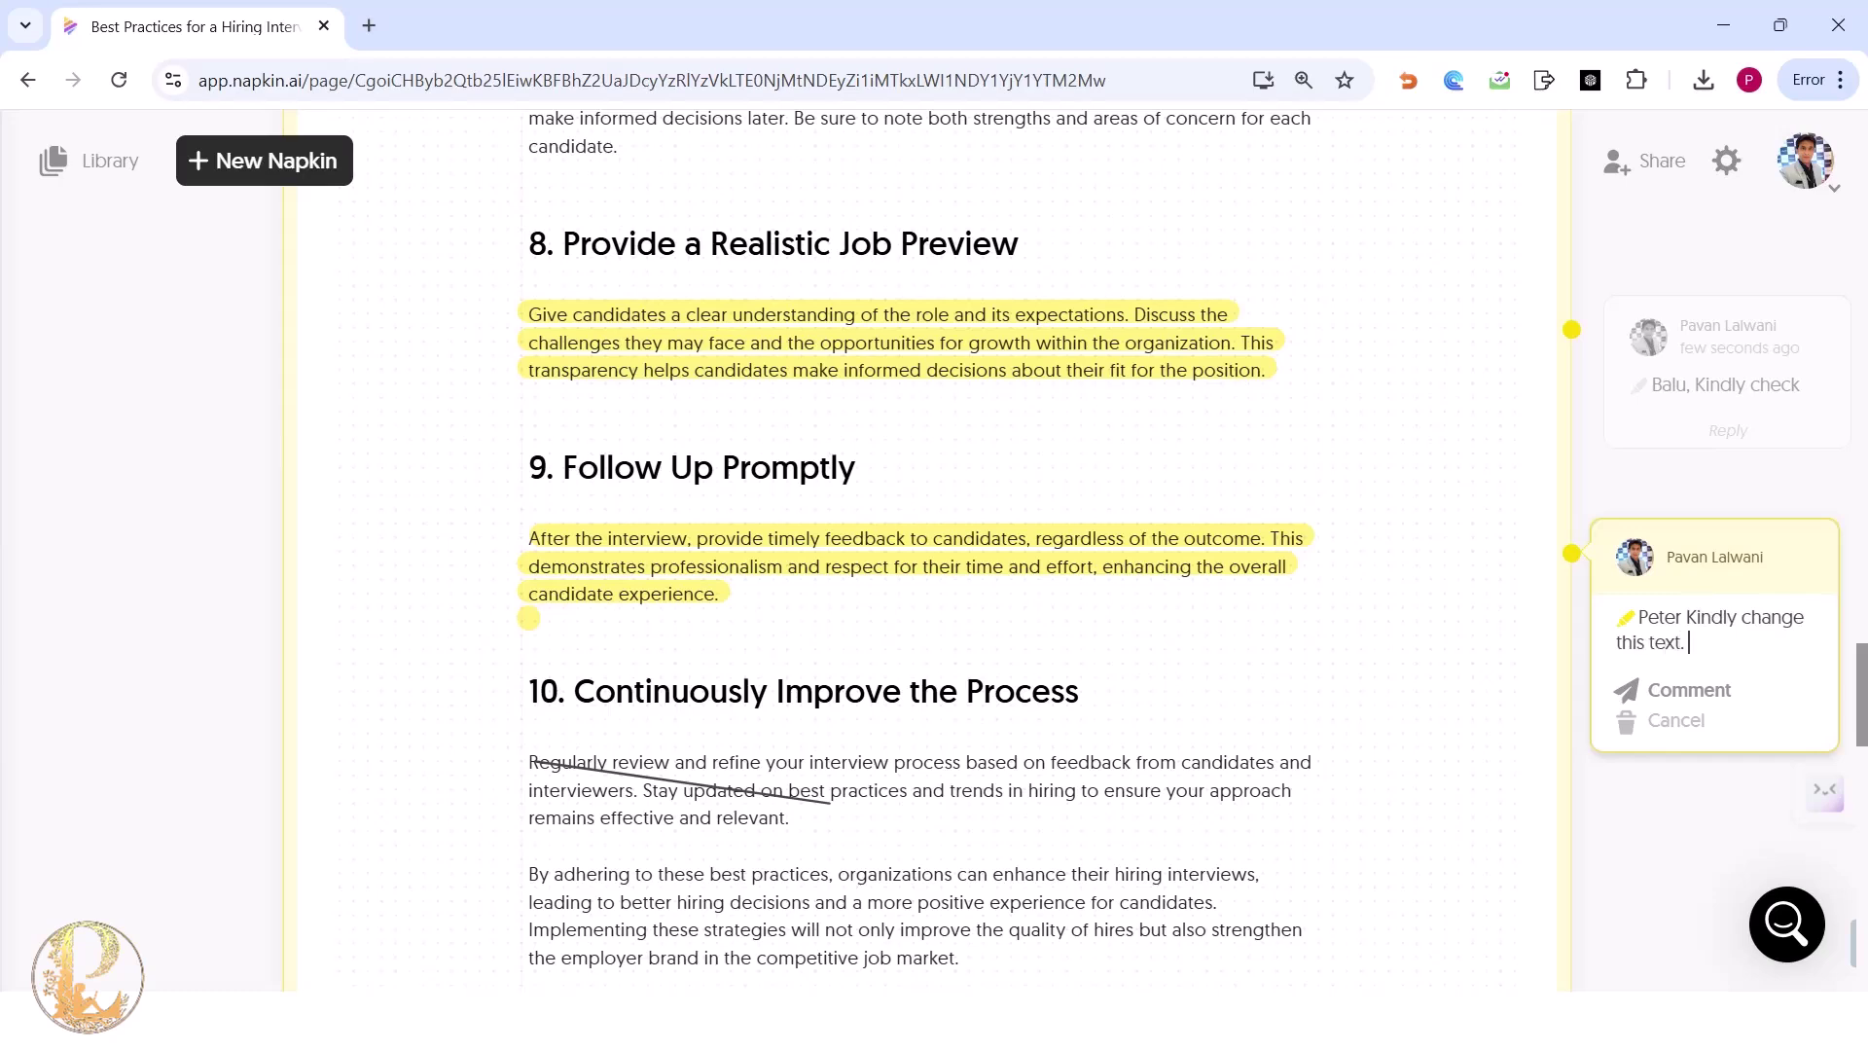
Open the napkin's sharing settings and examine the permission levels available for people invited by email.
{"action": "scroll", "coordinate": [934, 545], "scroll_direction": "up", "scroll_amount": 15}
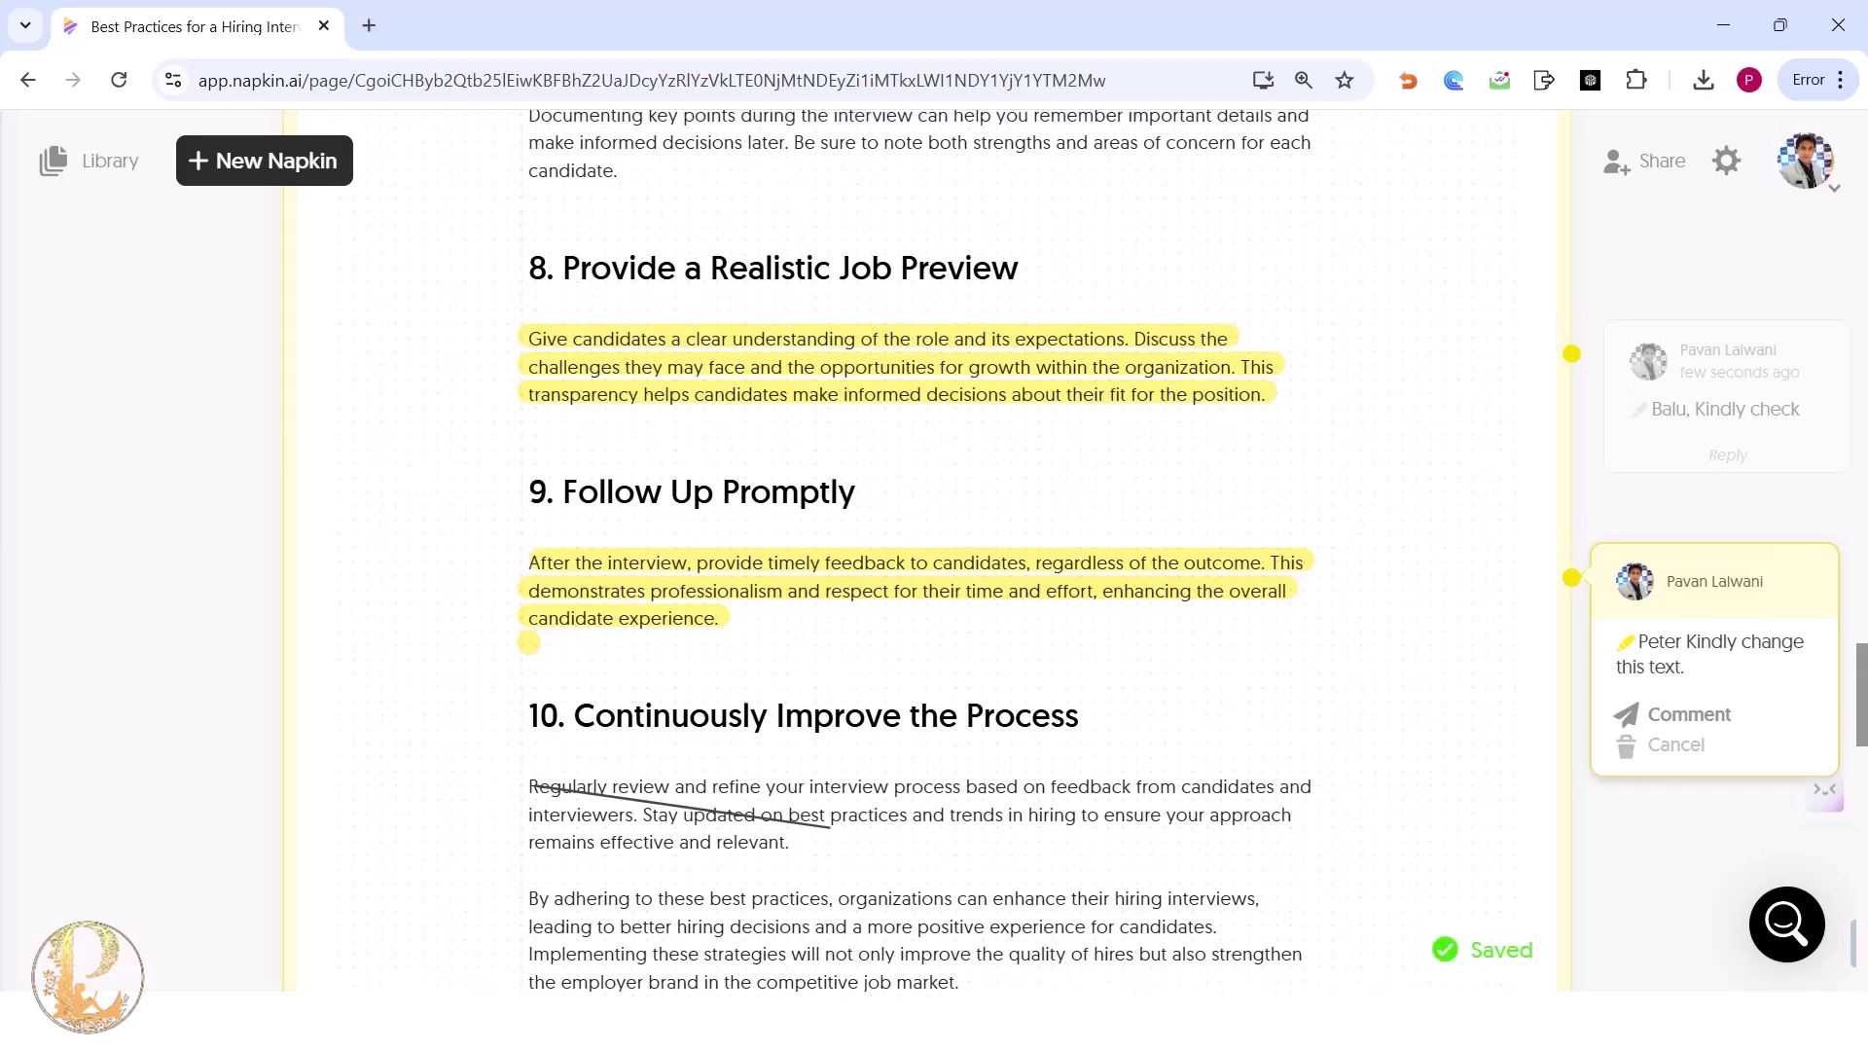
{"action": "scroll", "coordinate": [934, 544], "scroll_direction": "up", "scroll_amount": 15}
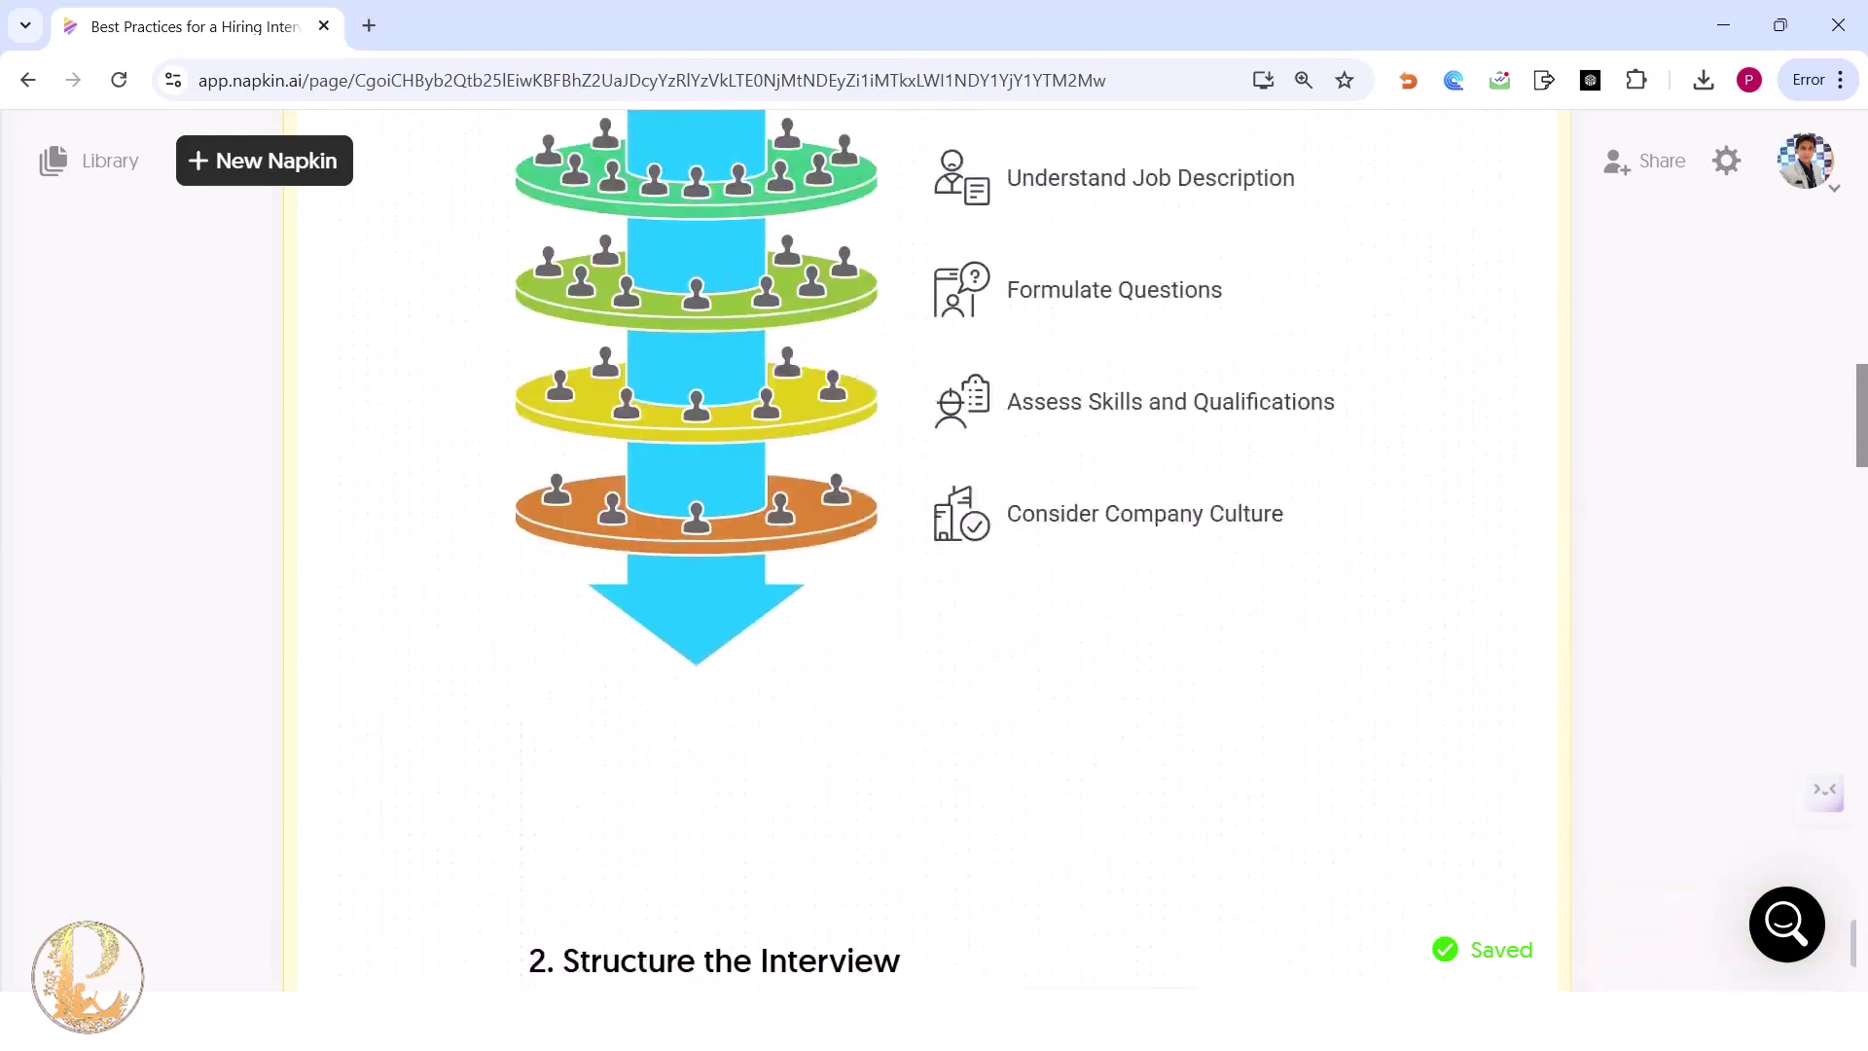
{"action": "scroll", "coordinate": [934, 545], "scroll_direction": "up", "scroll_amount": 8}
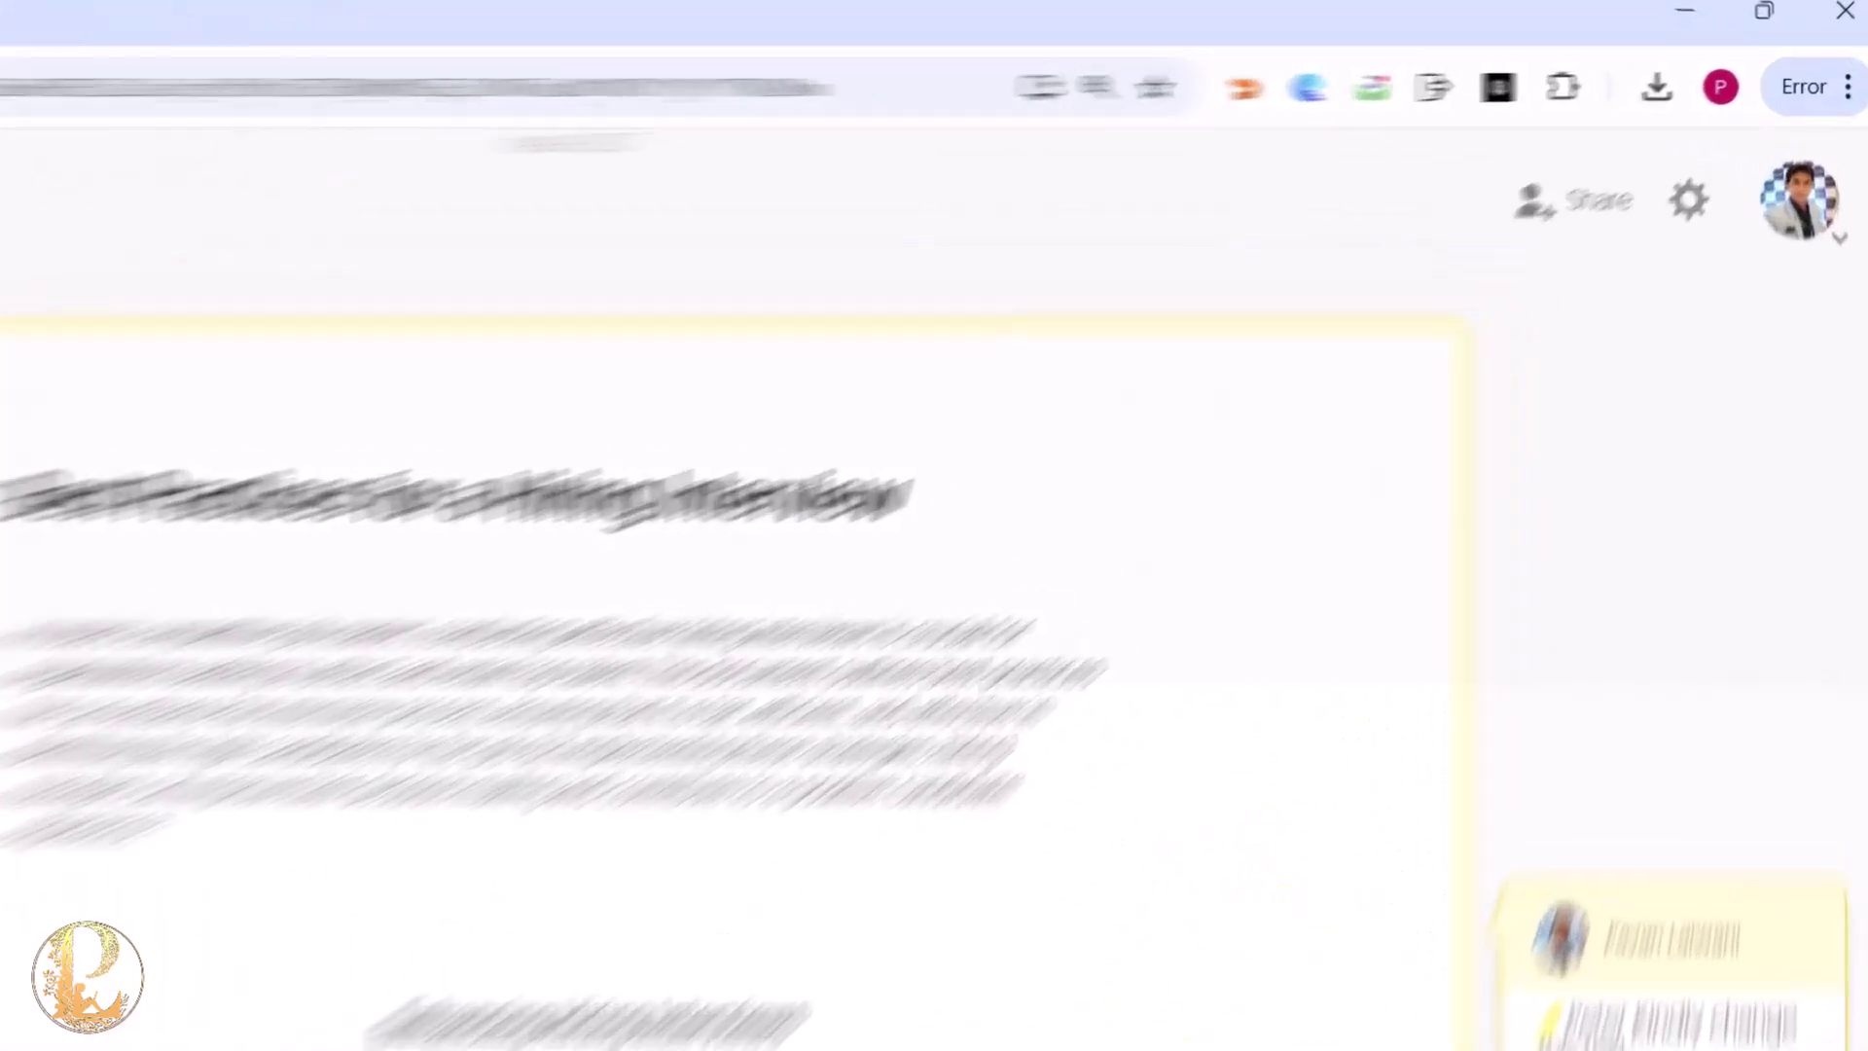
{"action": "left_click", "coordinate": [1503, 255]}
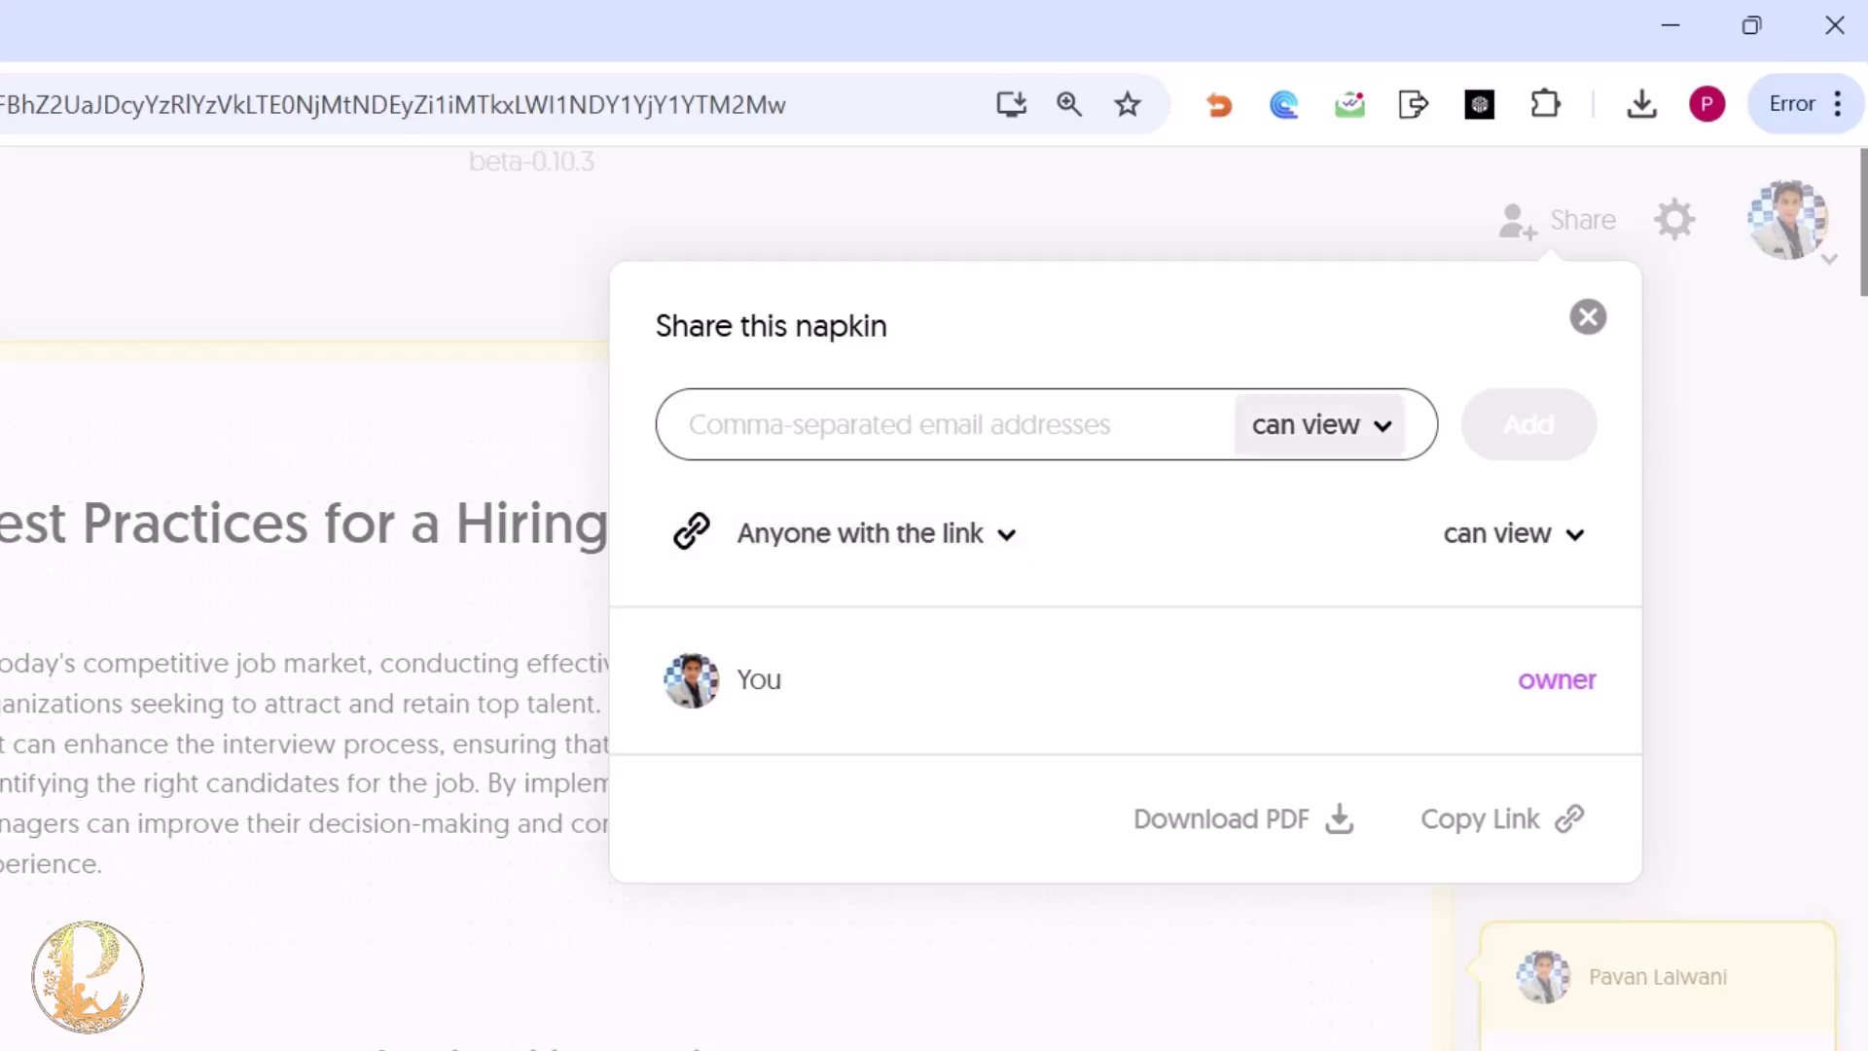
{"action": "left_click", "coordinate": [1318, 425]}
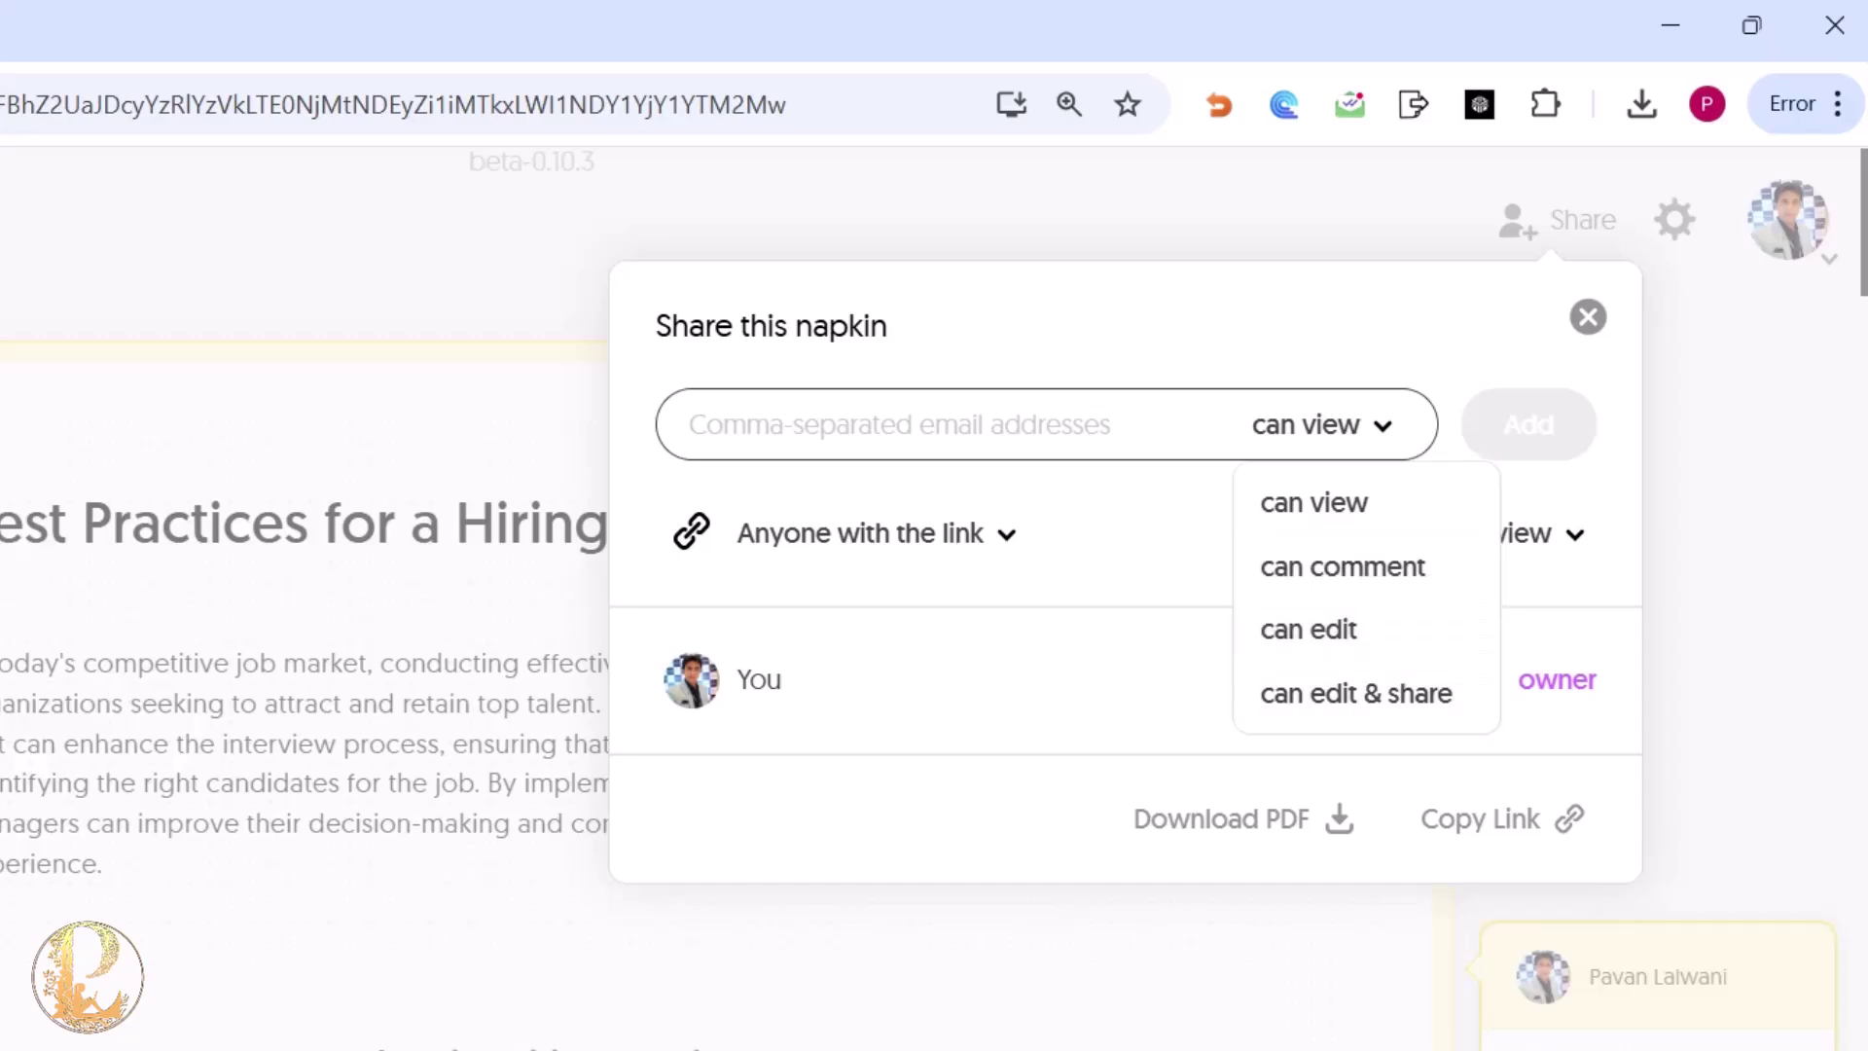
{"action": "key", "text": "Escape"}
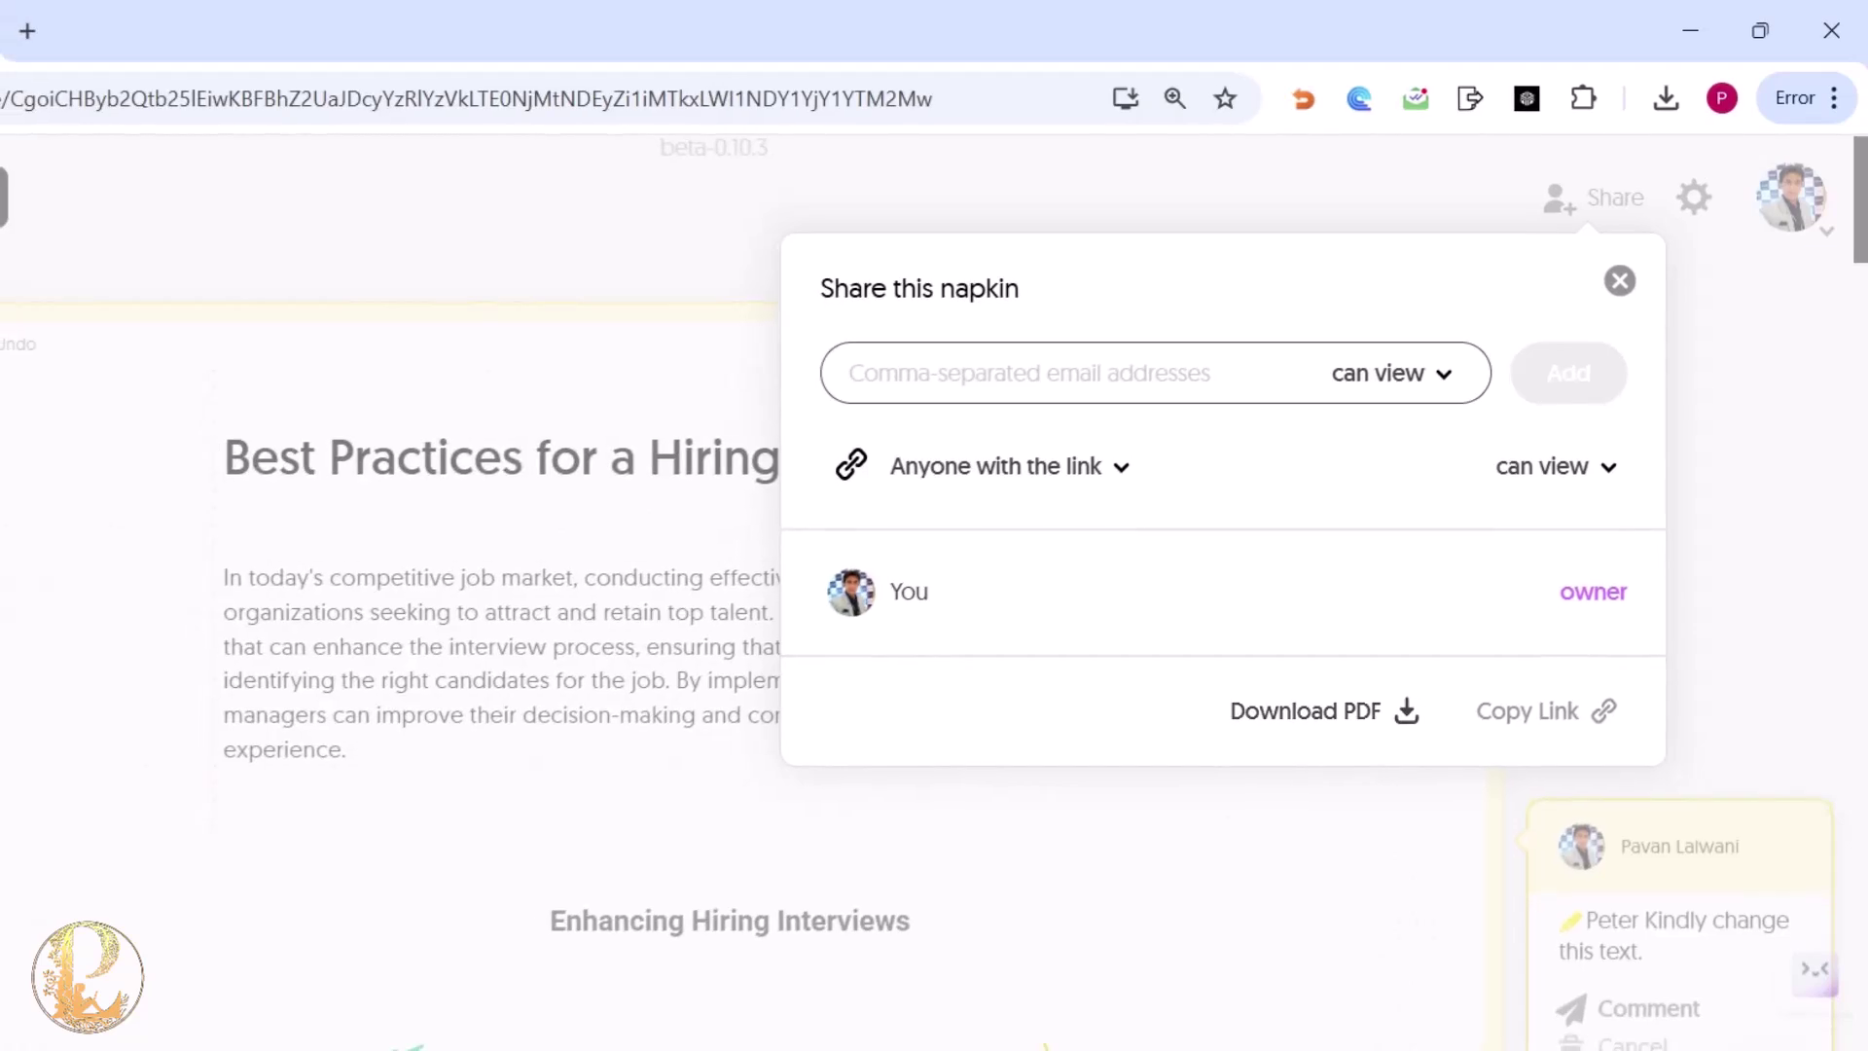
Export the napkin as a PDF in the Single continuous page format and open the downloaded file.
{"action": "left_click", "coordinate": [1325, 713]}
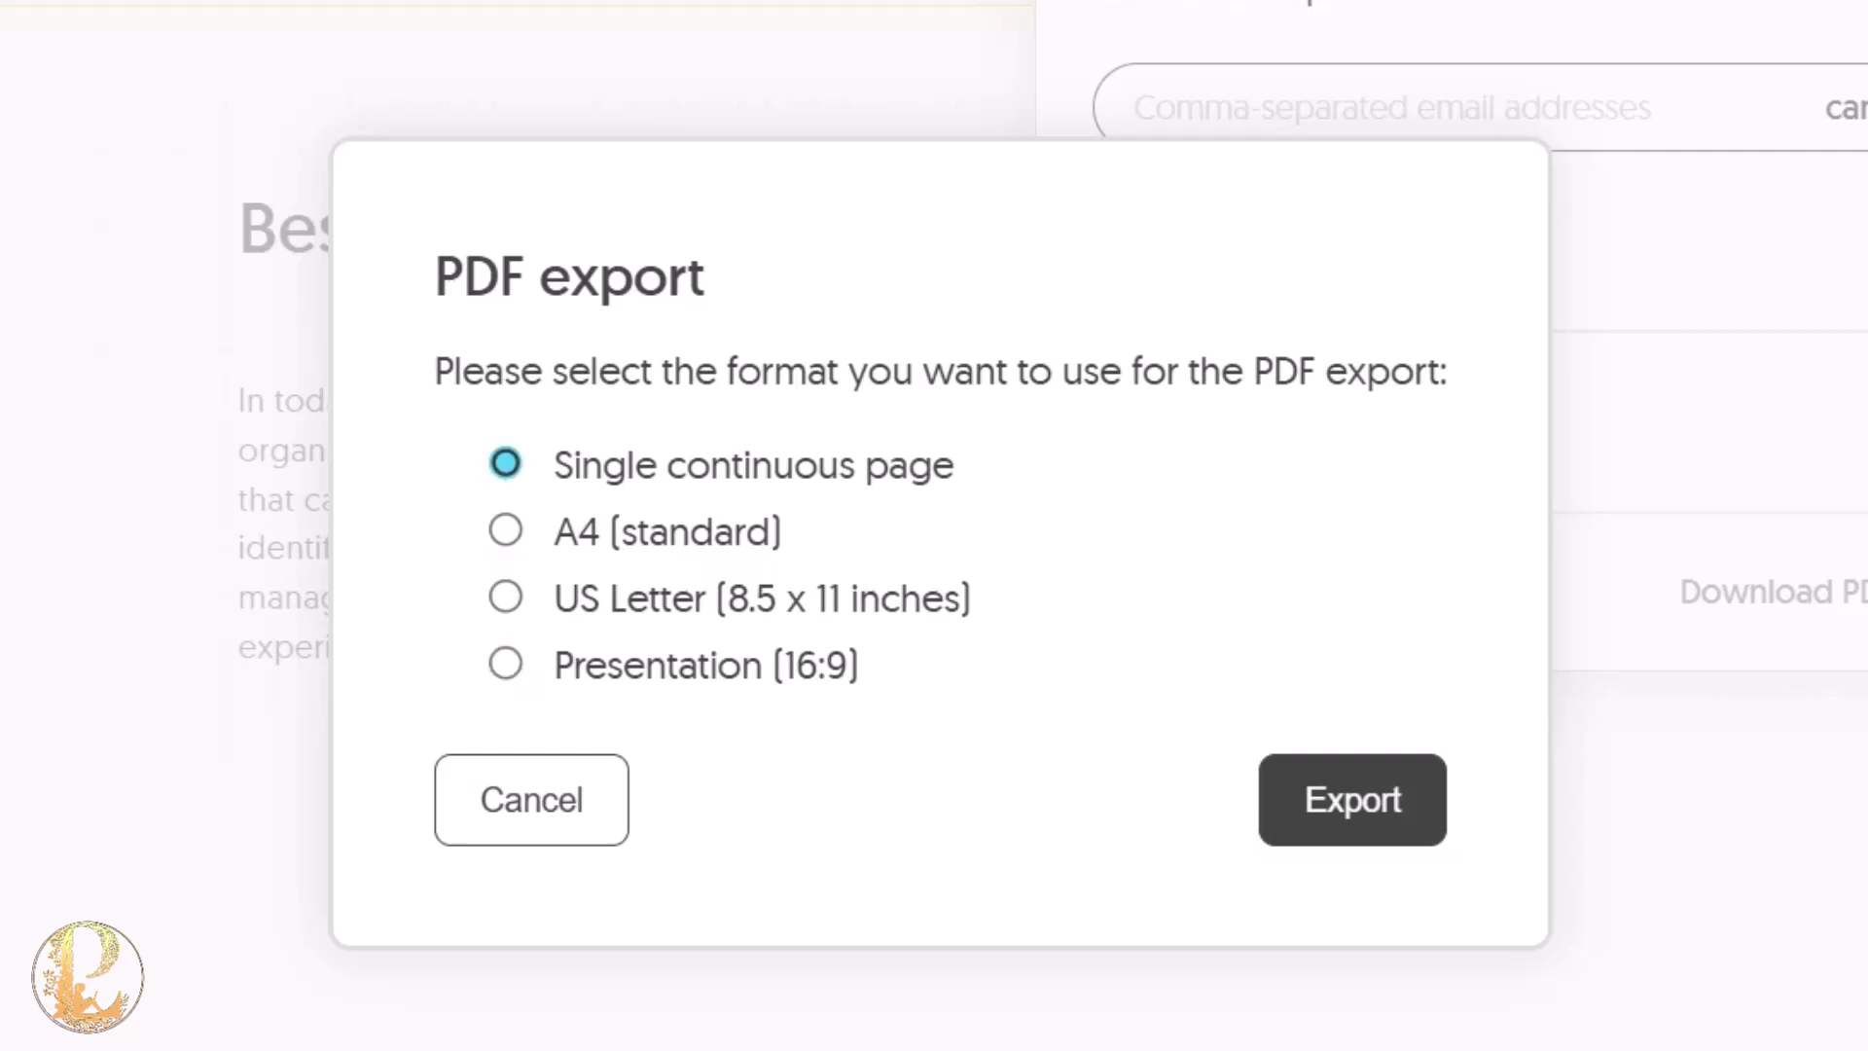
{"action": "left_click", "coordinate": [1398, 815]}
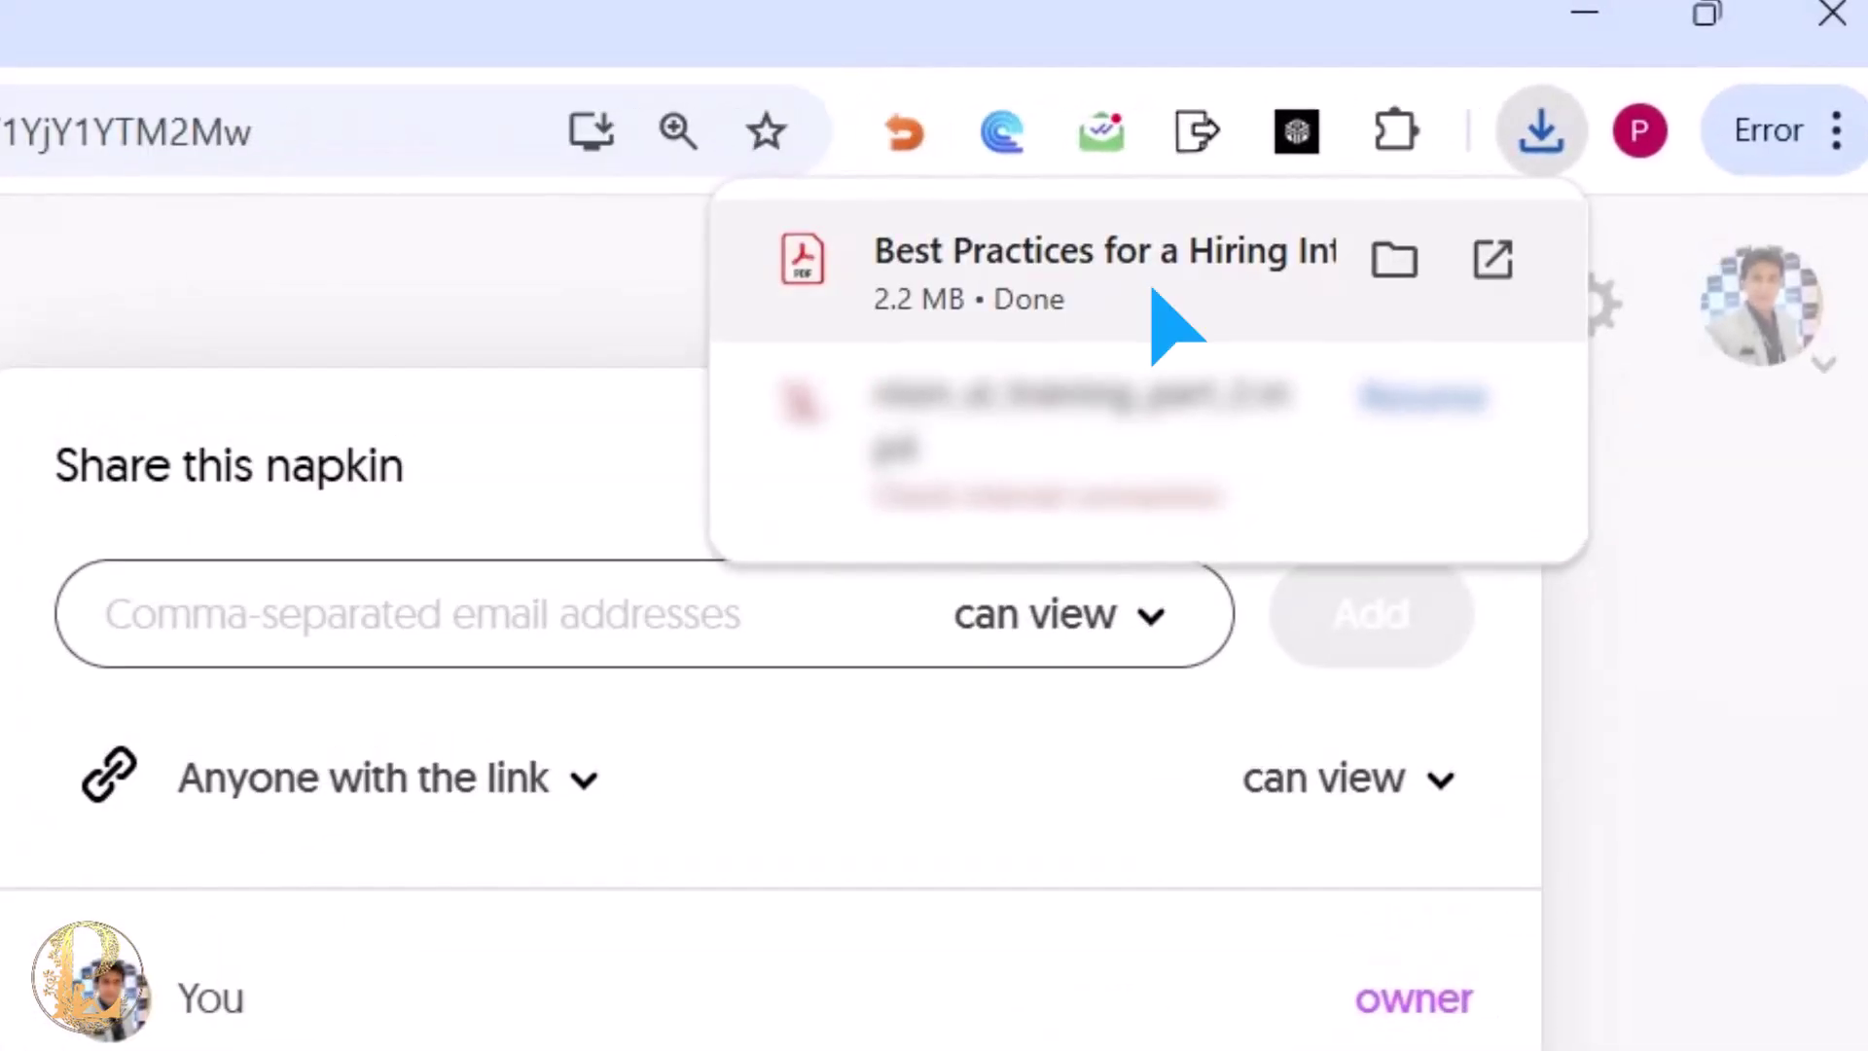
{"action": "left_click", "coordinate": [1153, 292]}
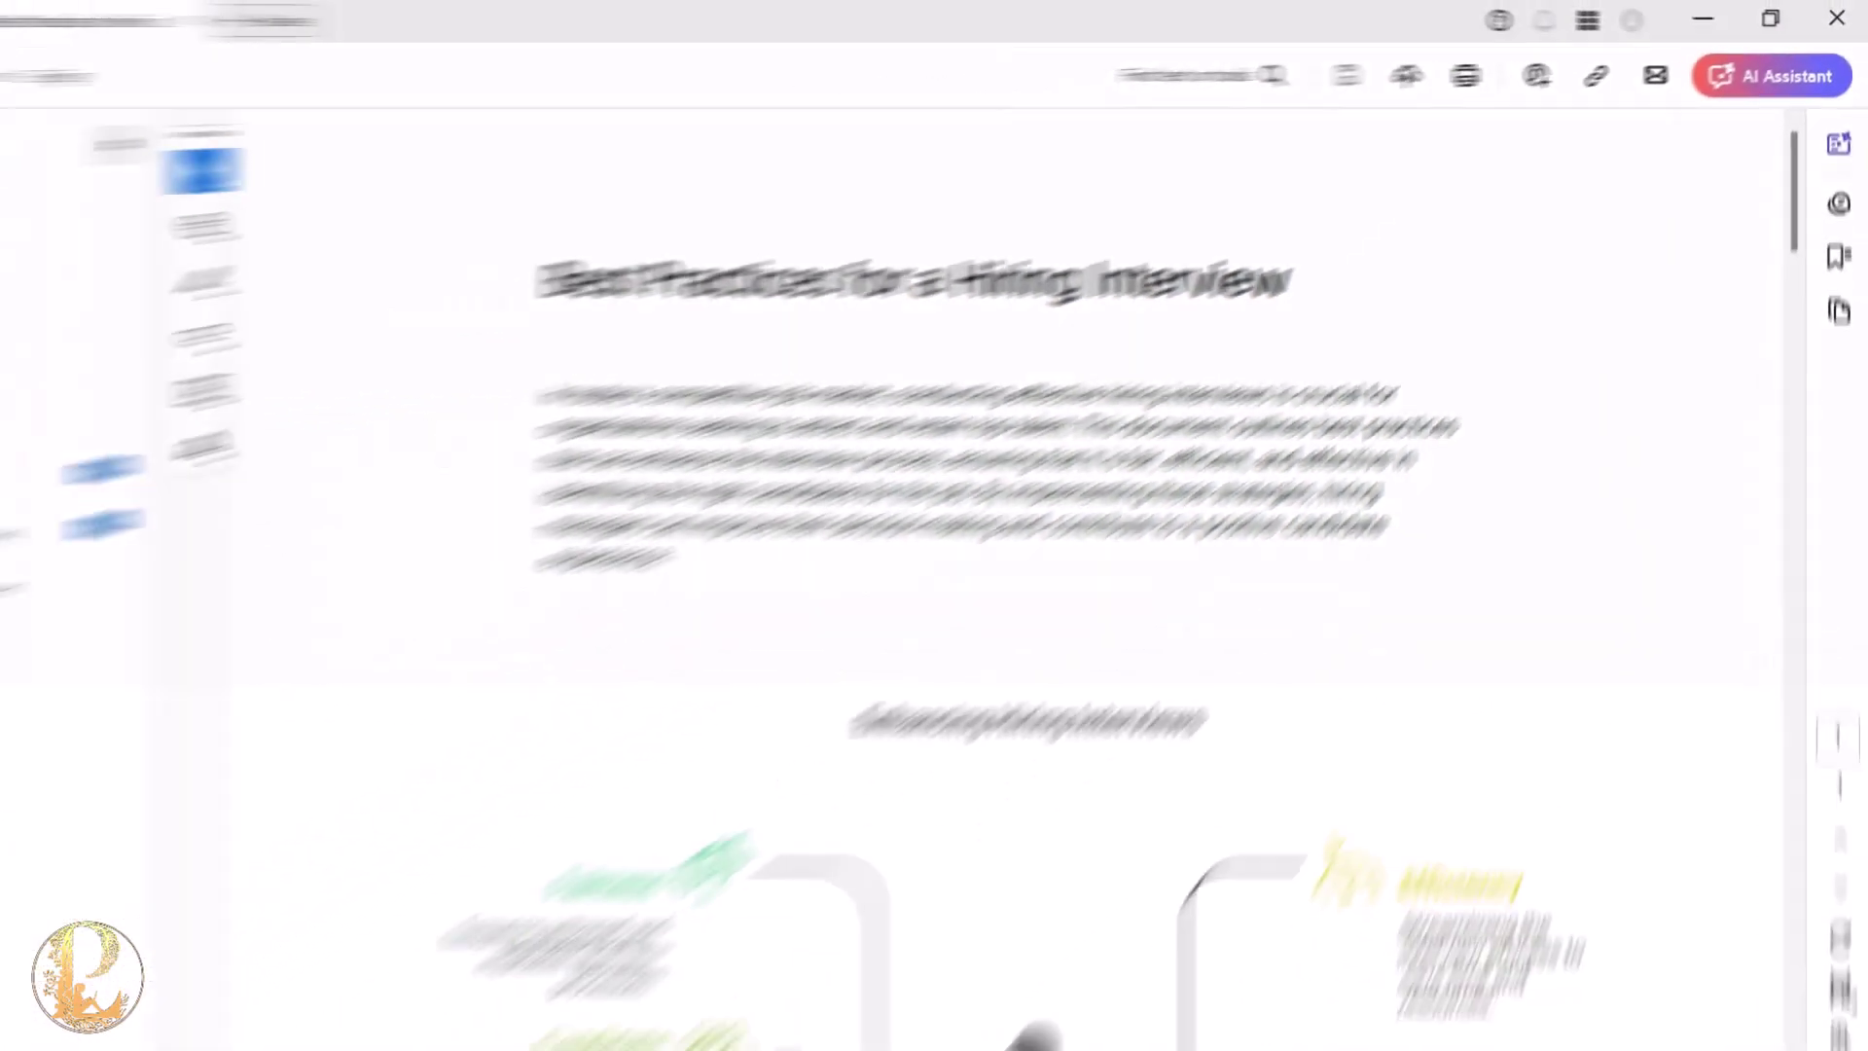
Look through the exported PDF from its title to the final photo, checking the text, visuals and sketch.
{"action": "scroll", "coordinate": [934, 545], "scroll_direction": "down", "scroll_amount": 6}
{"action": "scroll", "coordinate": [934, 545], "scroll_direction": "up", "scroll_amount": 6}
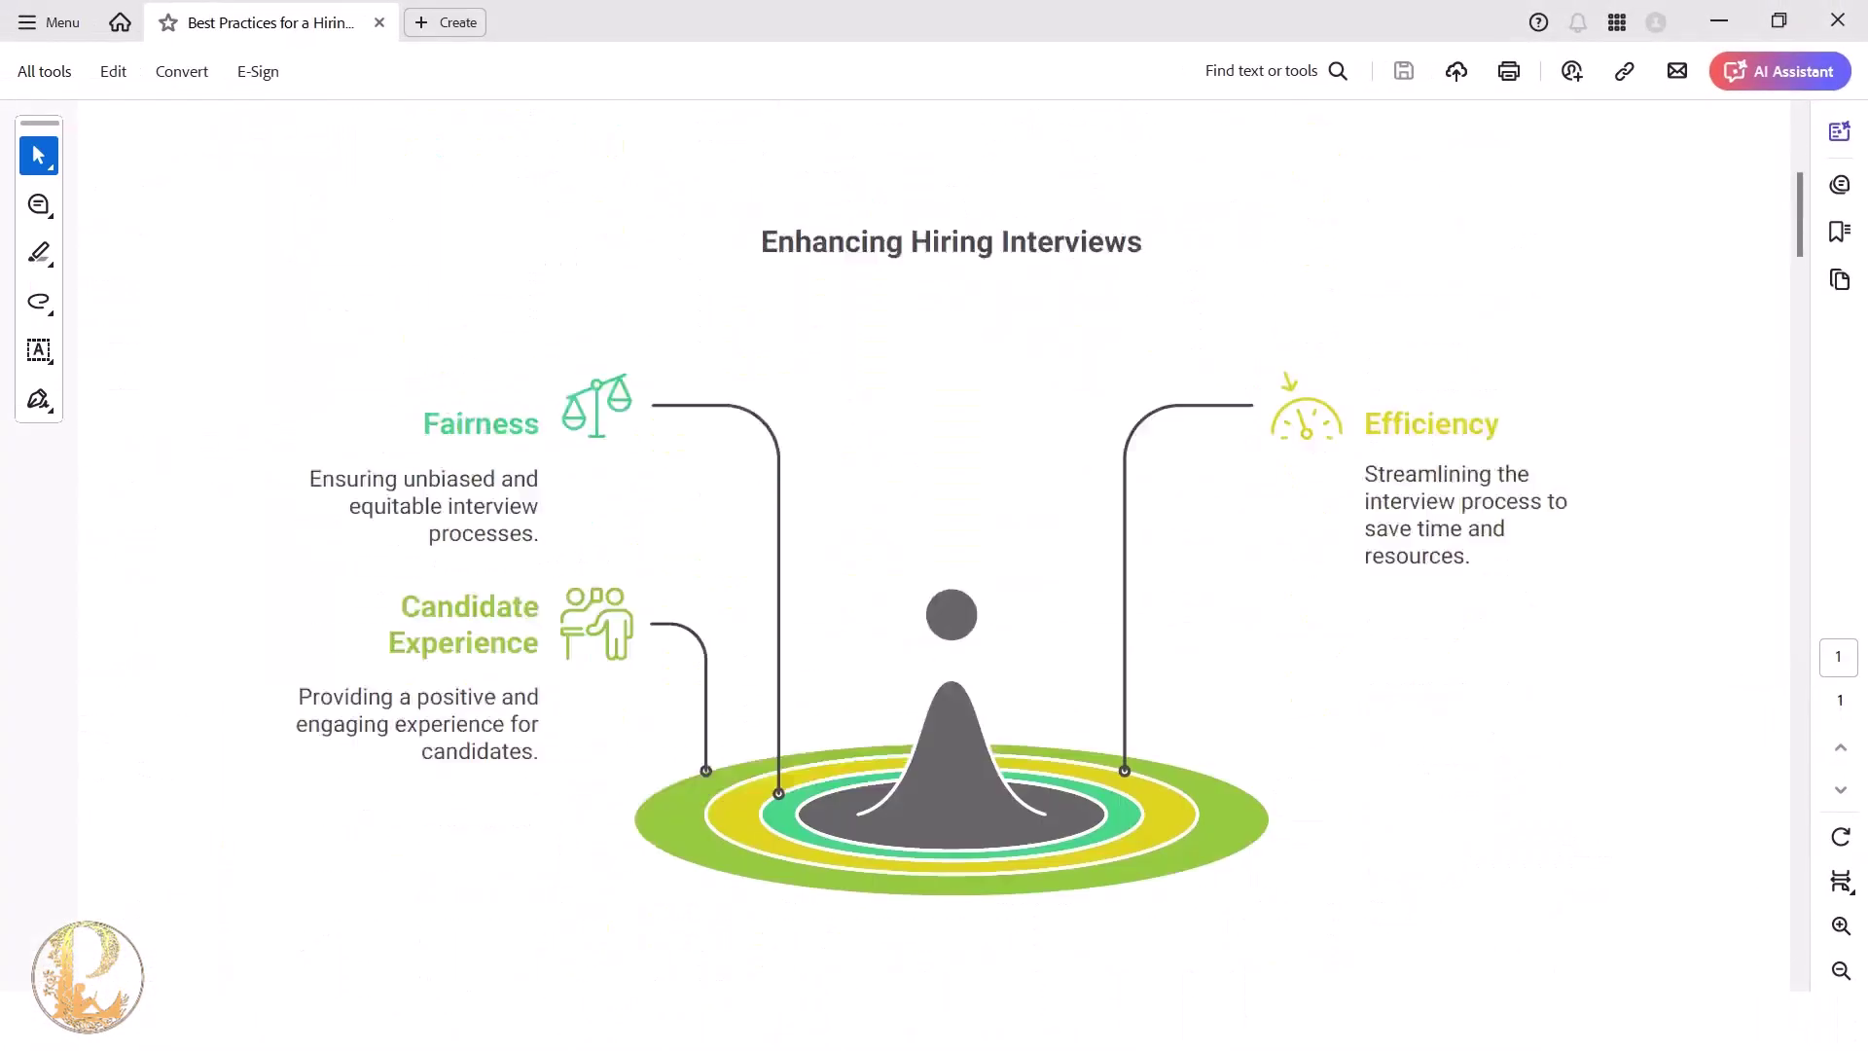
{"action": "scroll", "coordinate": [938, 544], "scroll_direction": "down", "scroll_amount": 10}
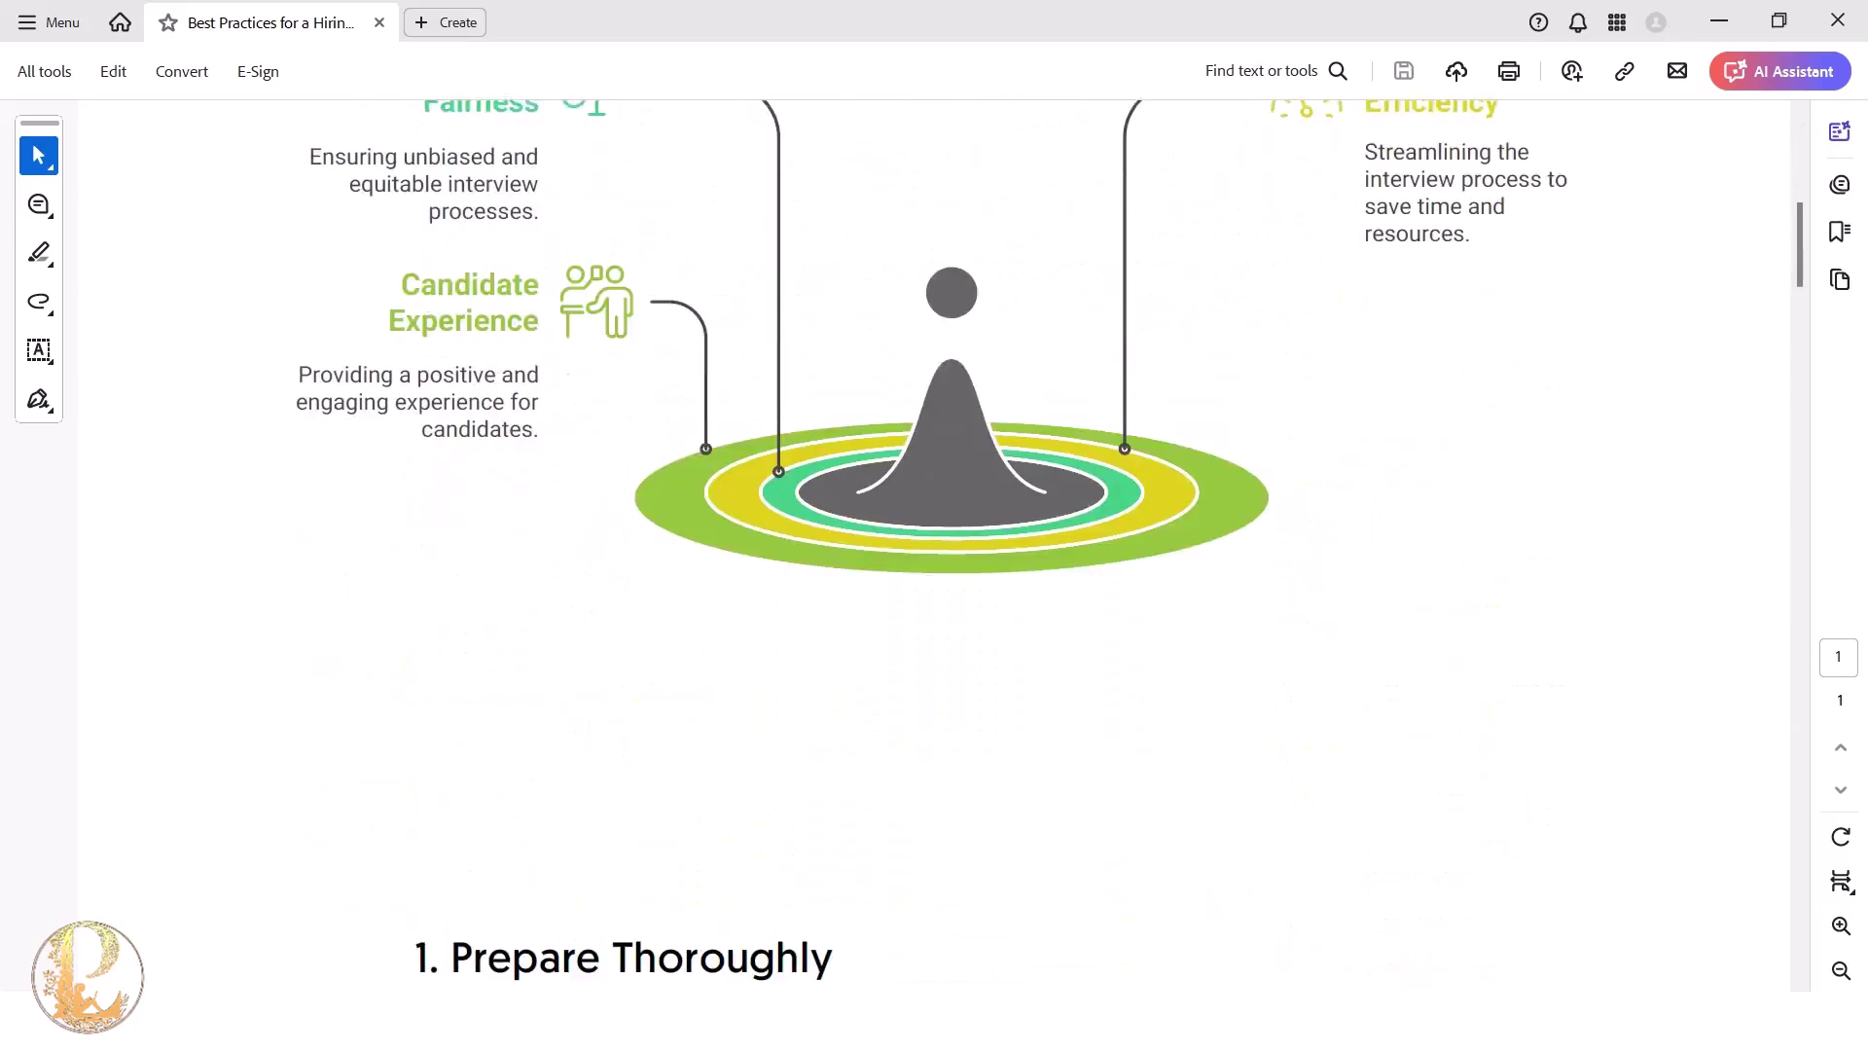
{"action": "scroll", "coordinate": [938, 545], "scroll_direction": "down", "scroll_amount": 10}
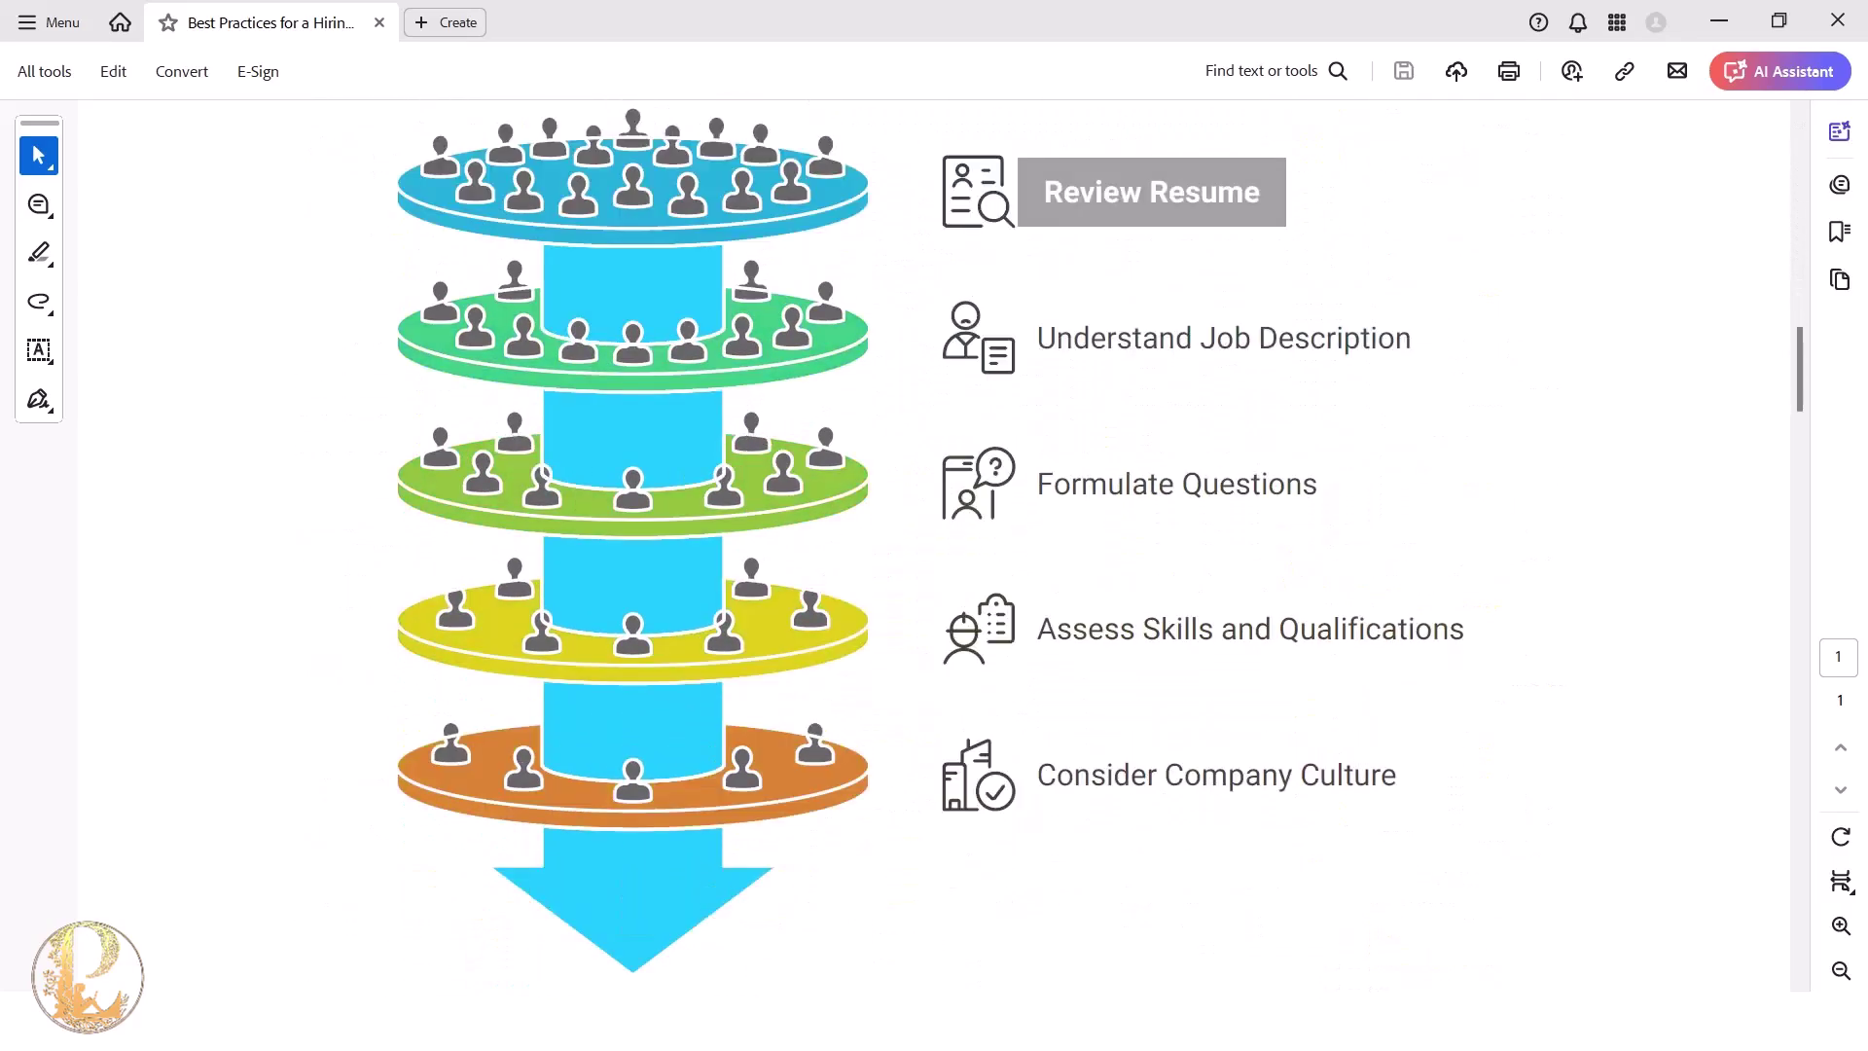
{"action": "scroll", "coordinate": [845, 475], "scroll_direction": "down", "scroll_amount": 10}
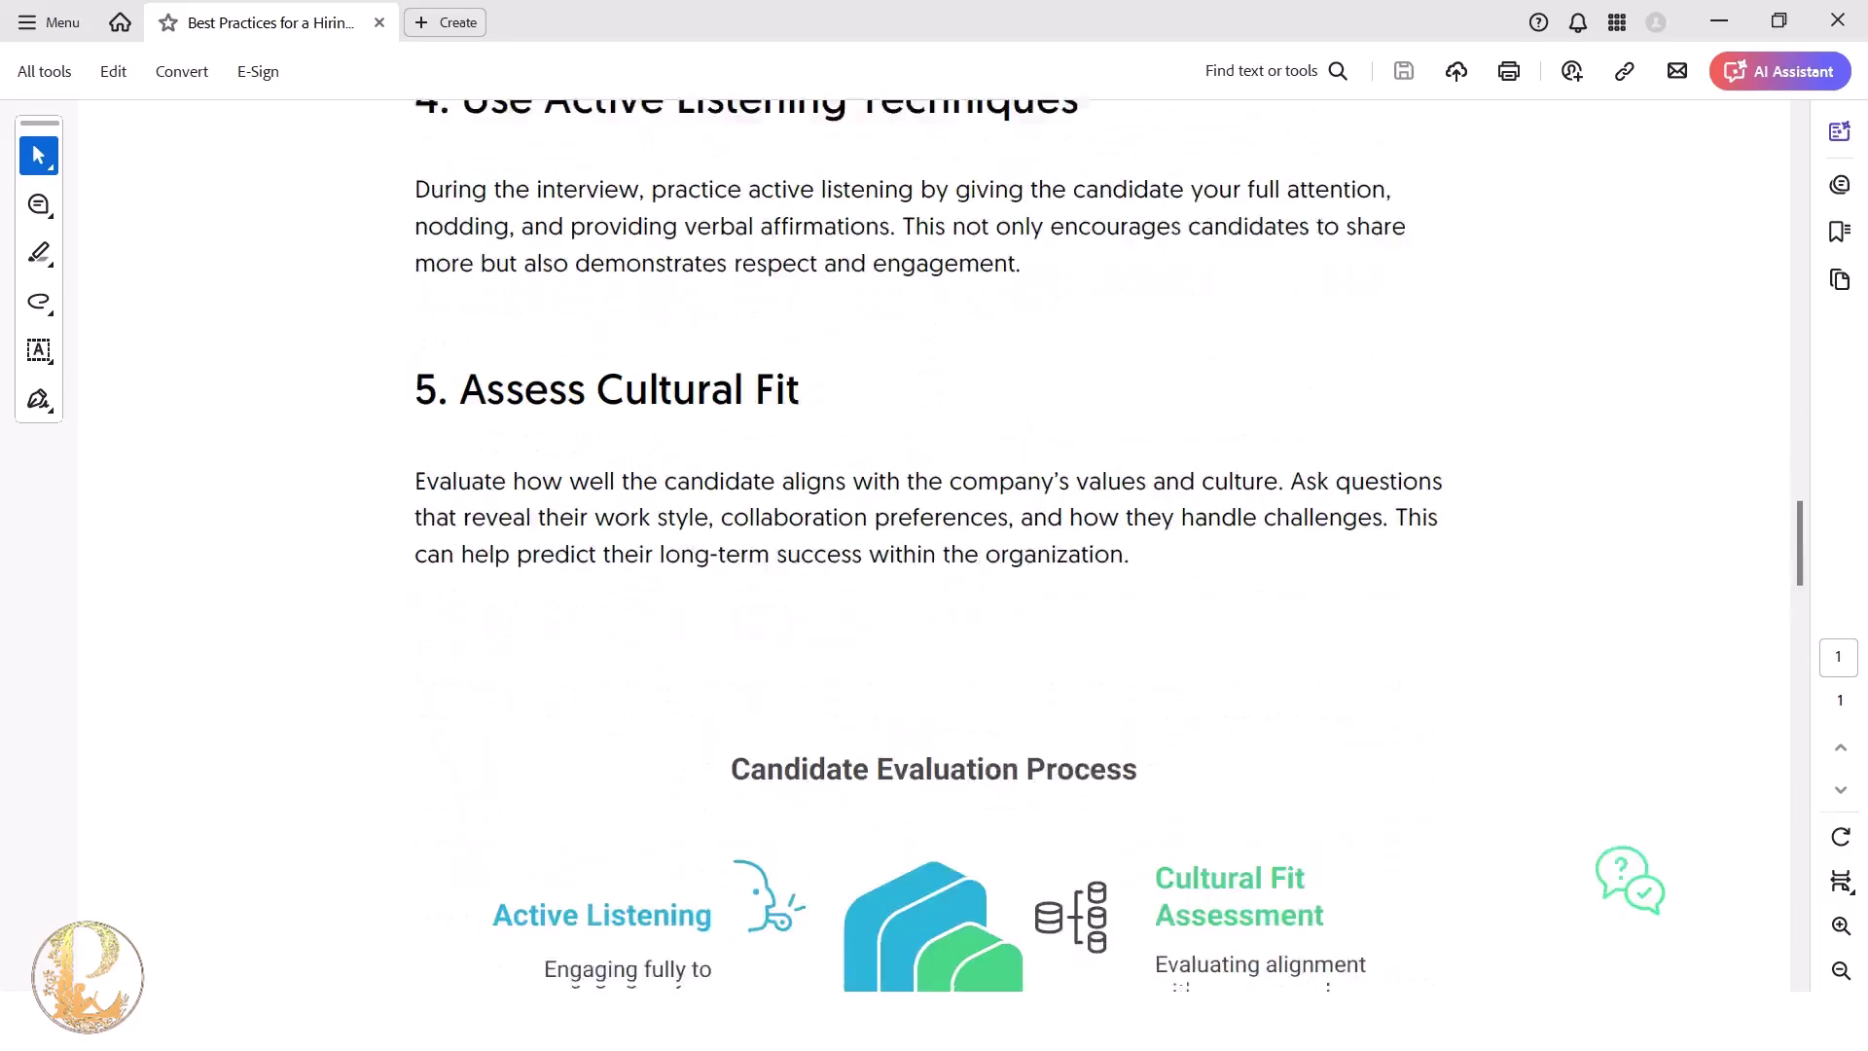
{"action": "scroll", "coordinate": [934, 545], "scroll_direction": "down", "scroll_amount": 10}
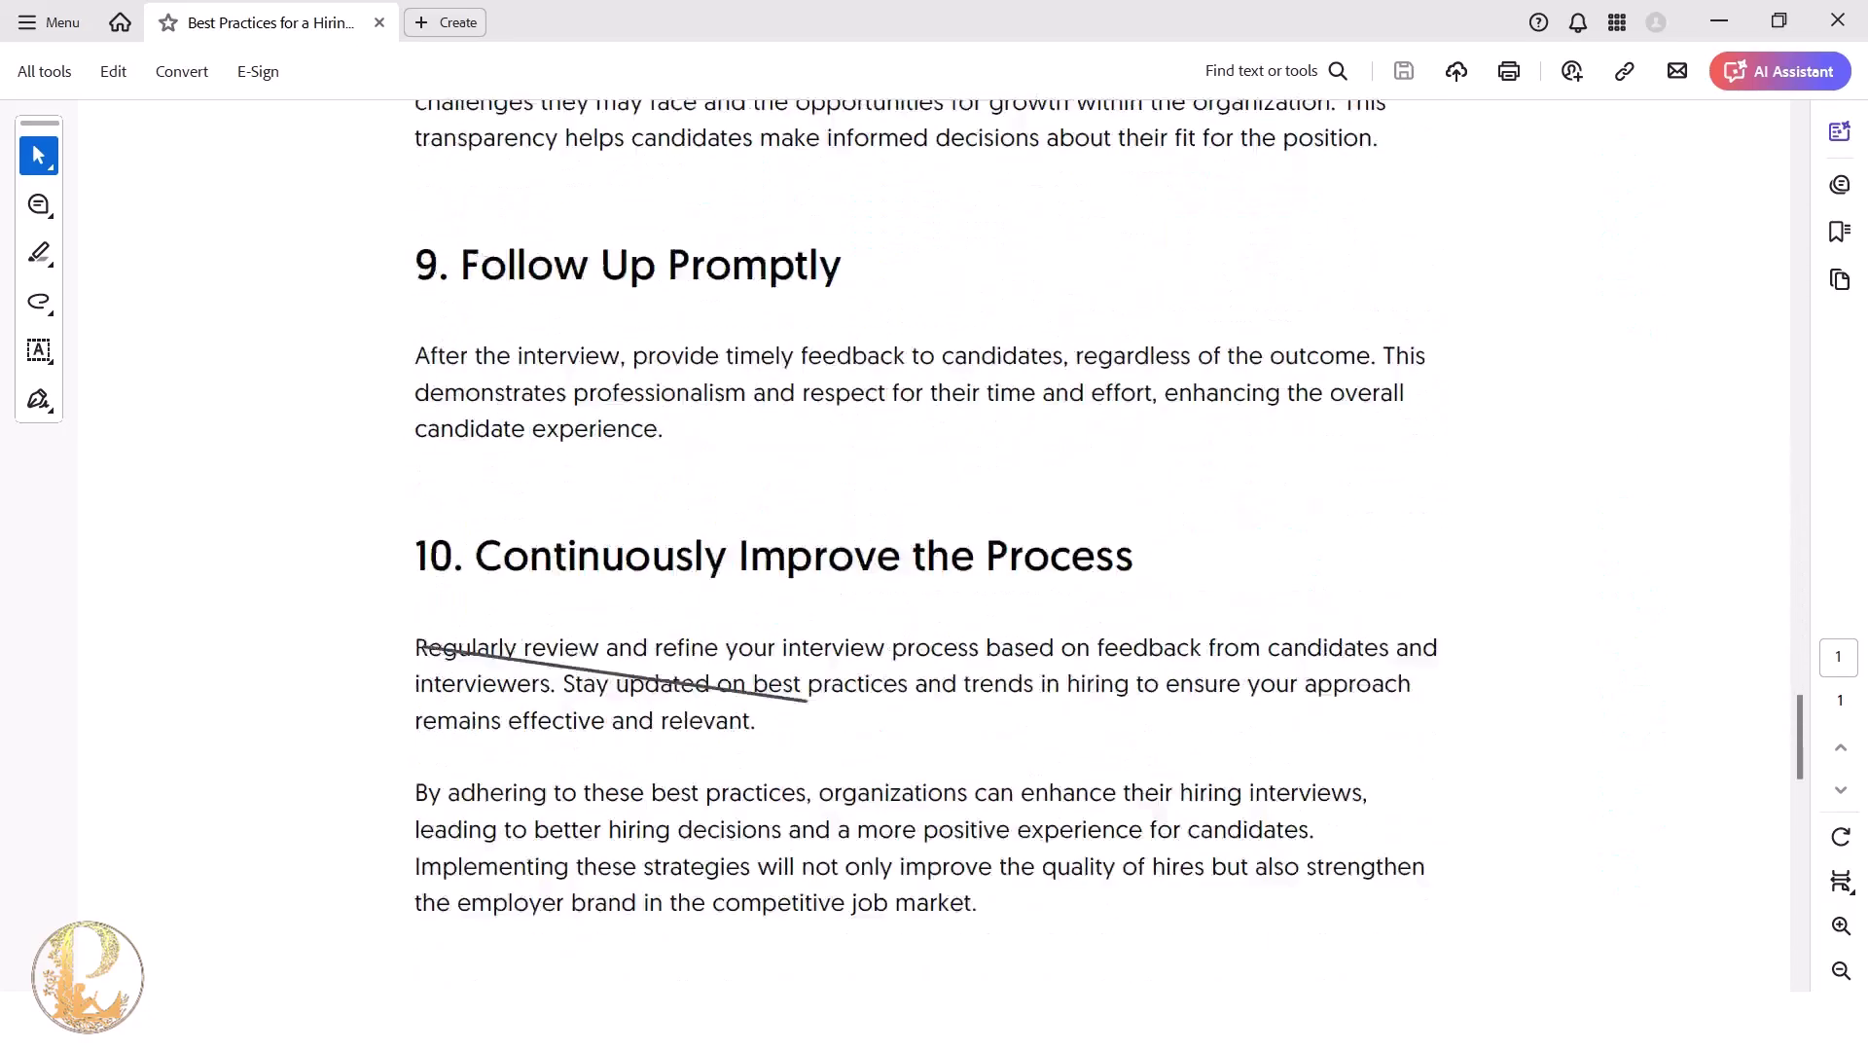
{"action": "scroll", "coordinate": [934, 545], "scroll_direction": "down", "scroll_amount": 10}
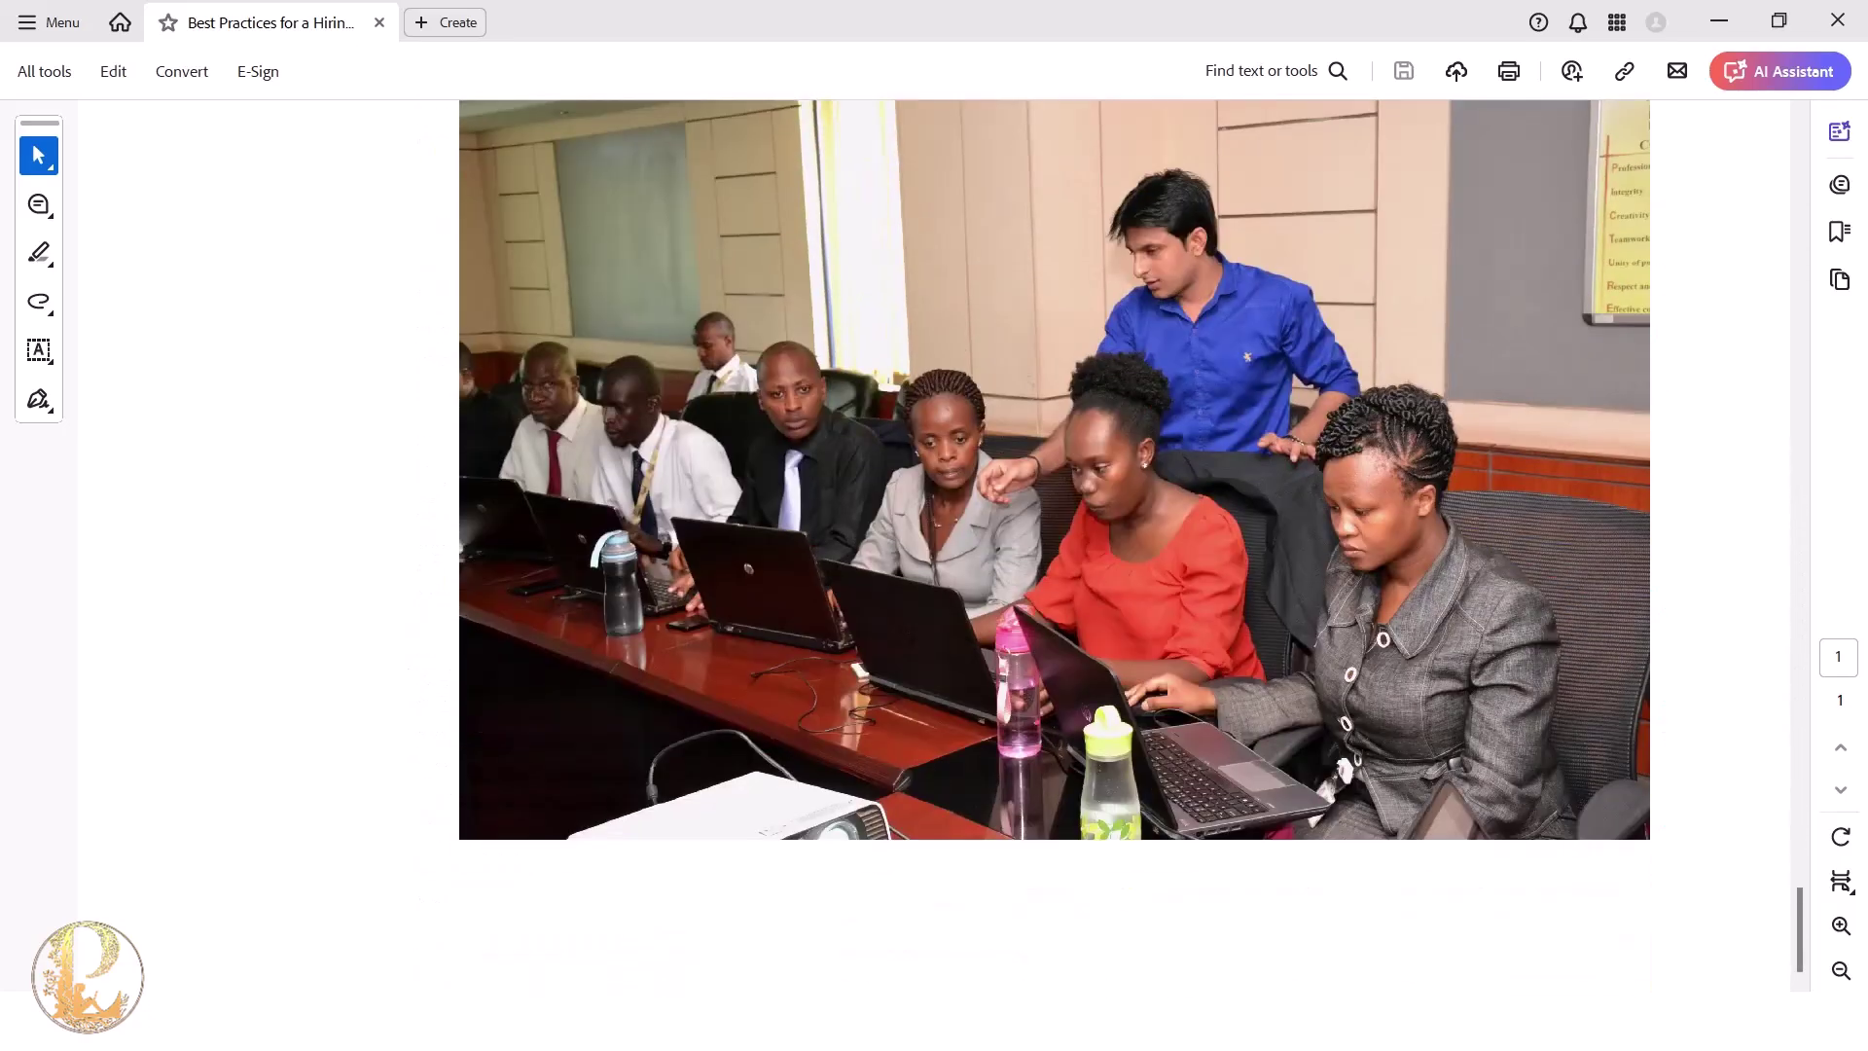
{"action": "scroll", "coordinate": [934, 545], "scroll_direction": "up", "scroll_amount": 20}
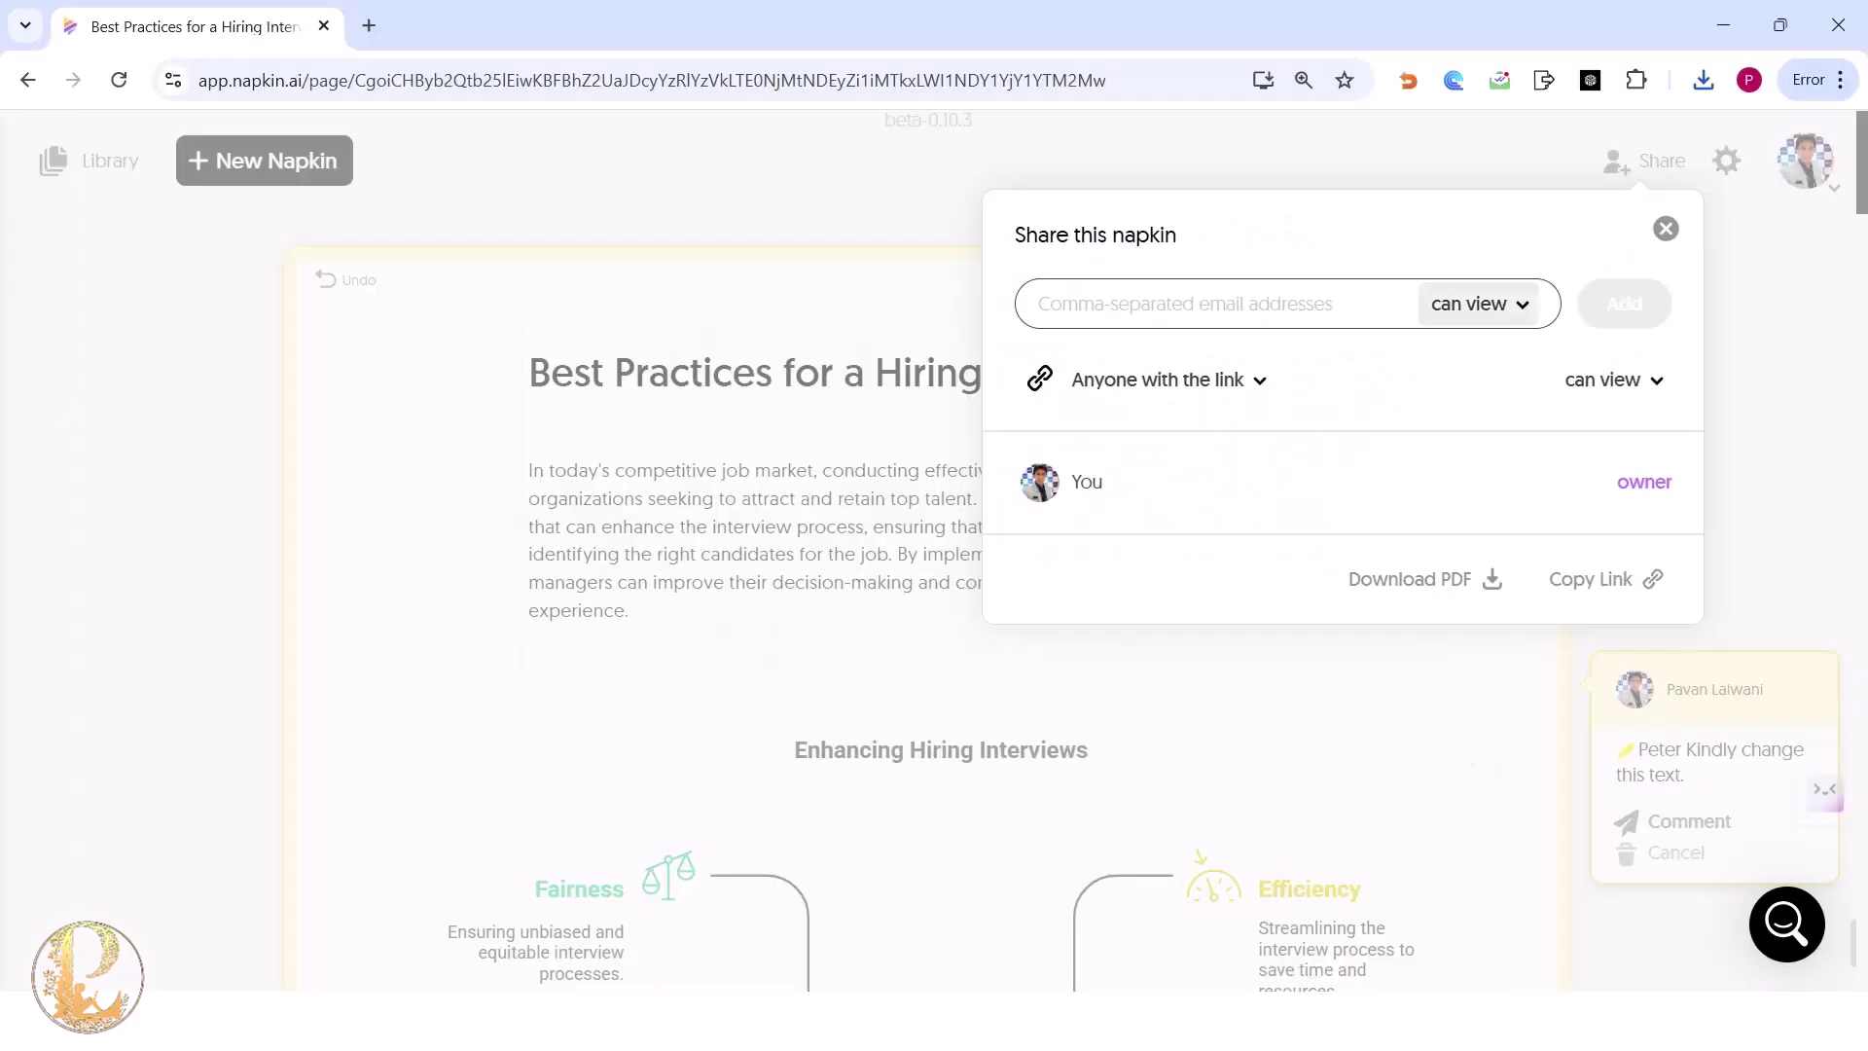
Leave the sharing settings, create a new blank napkin and paste the copied "Here are some creative options:" text into it.
{"action": "key", "text": "Escape"}
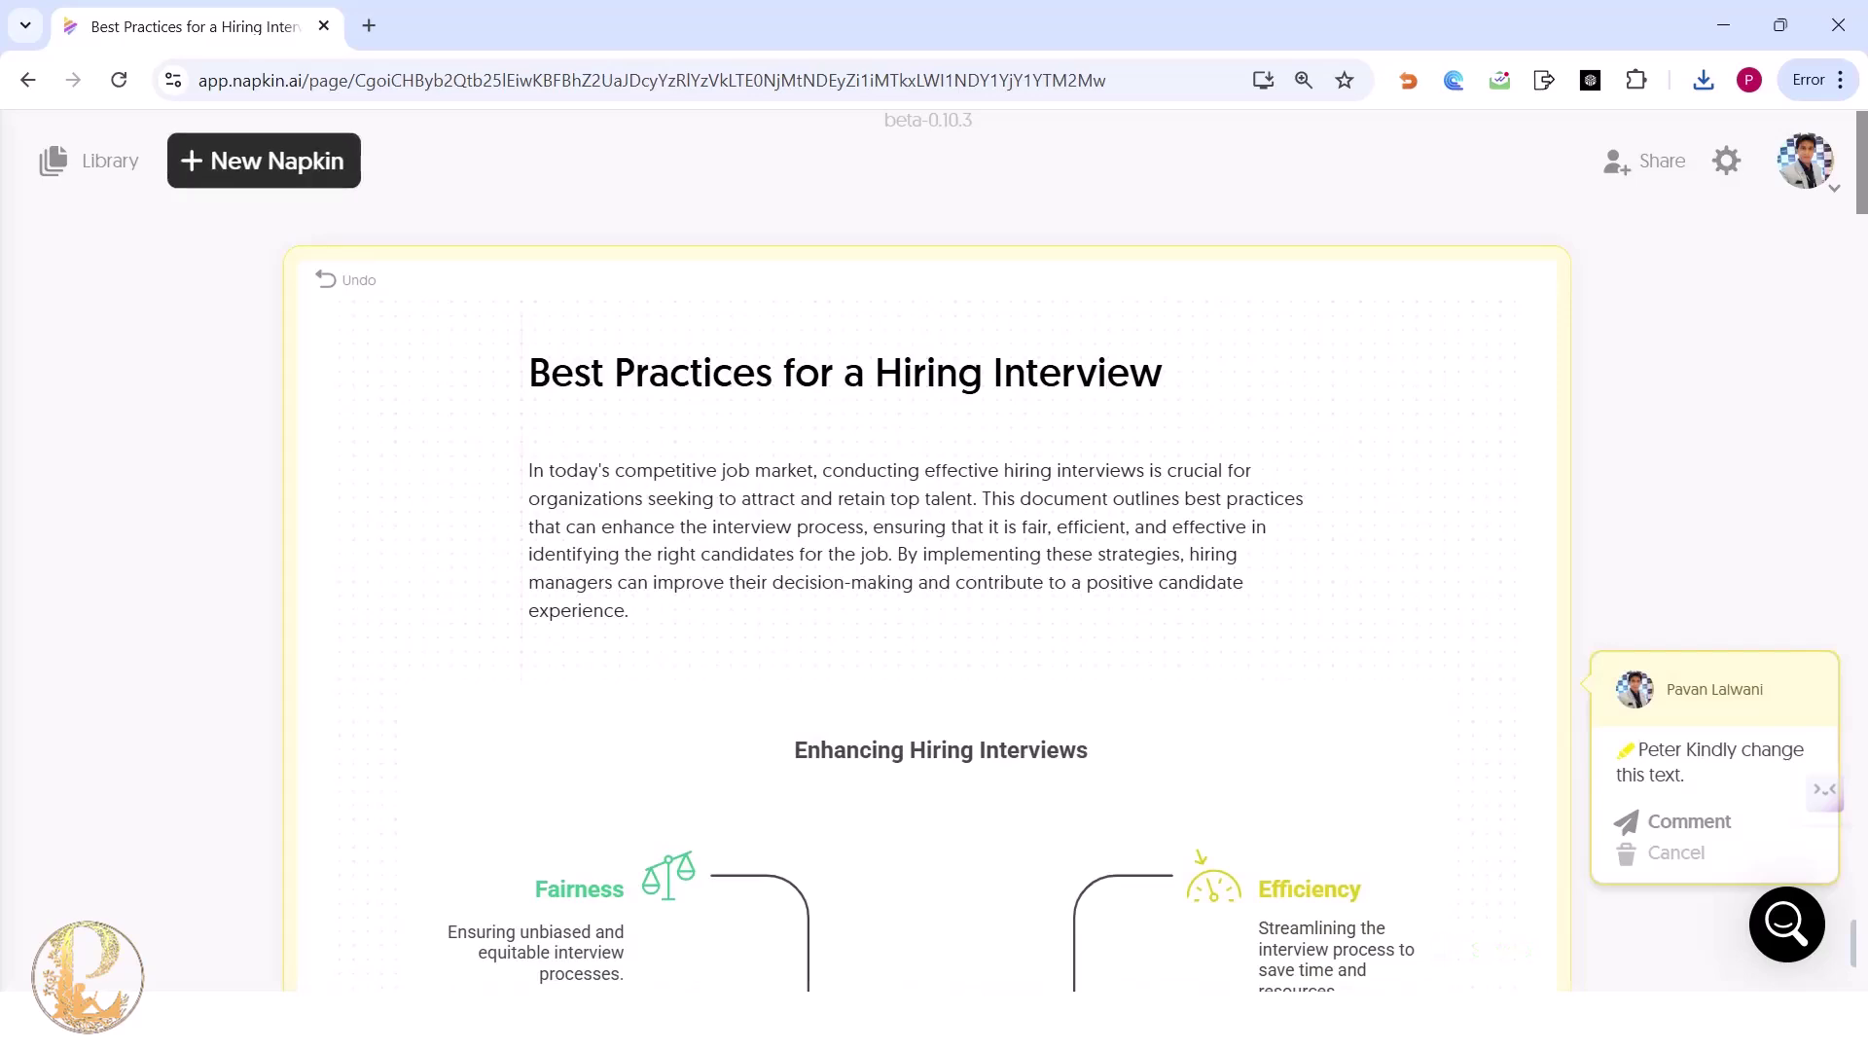
{"action": "left_click", "coordinate": [263, 161]}
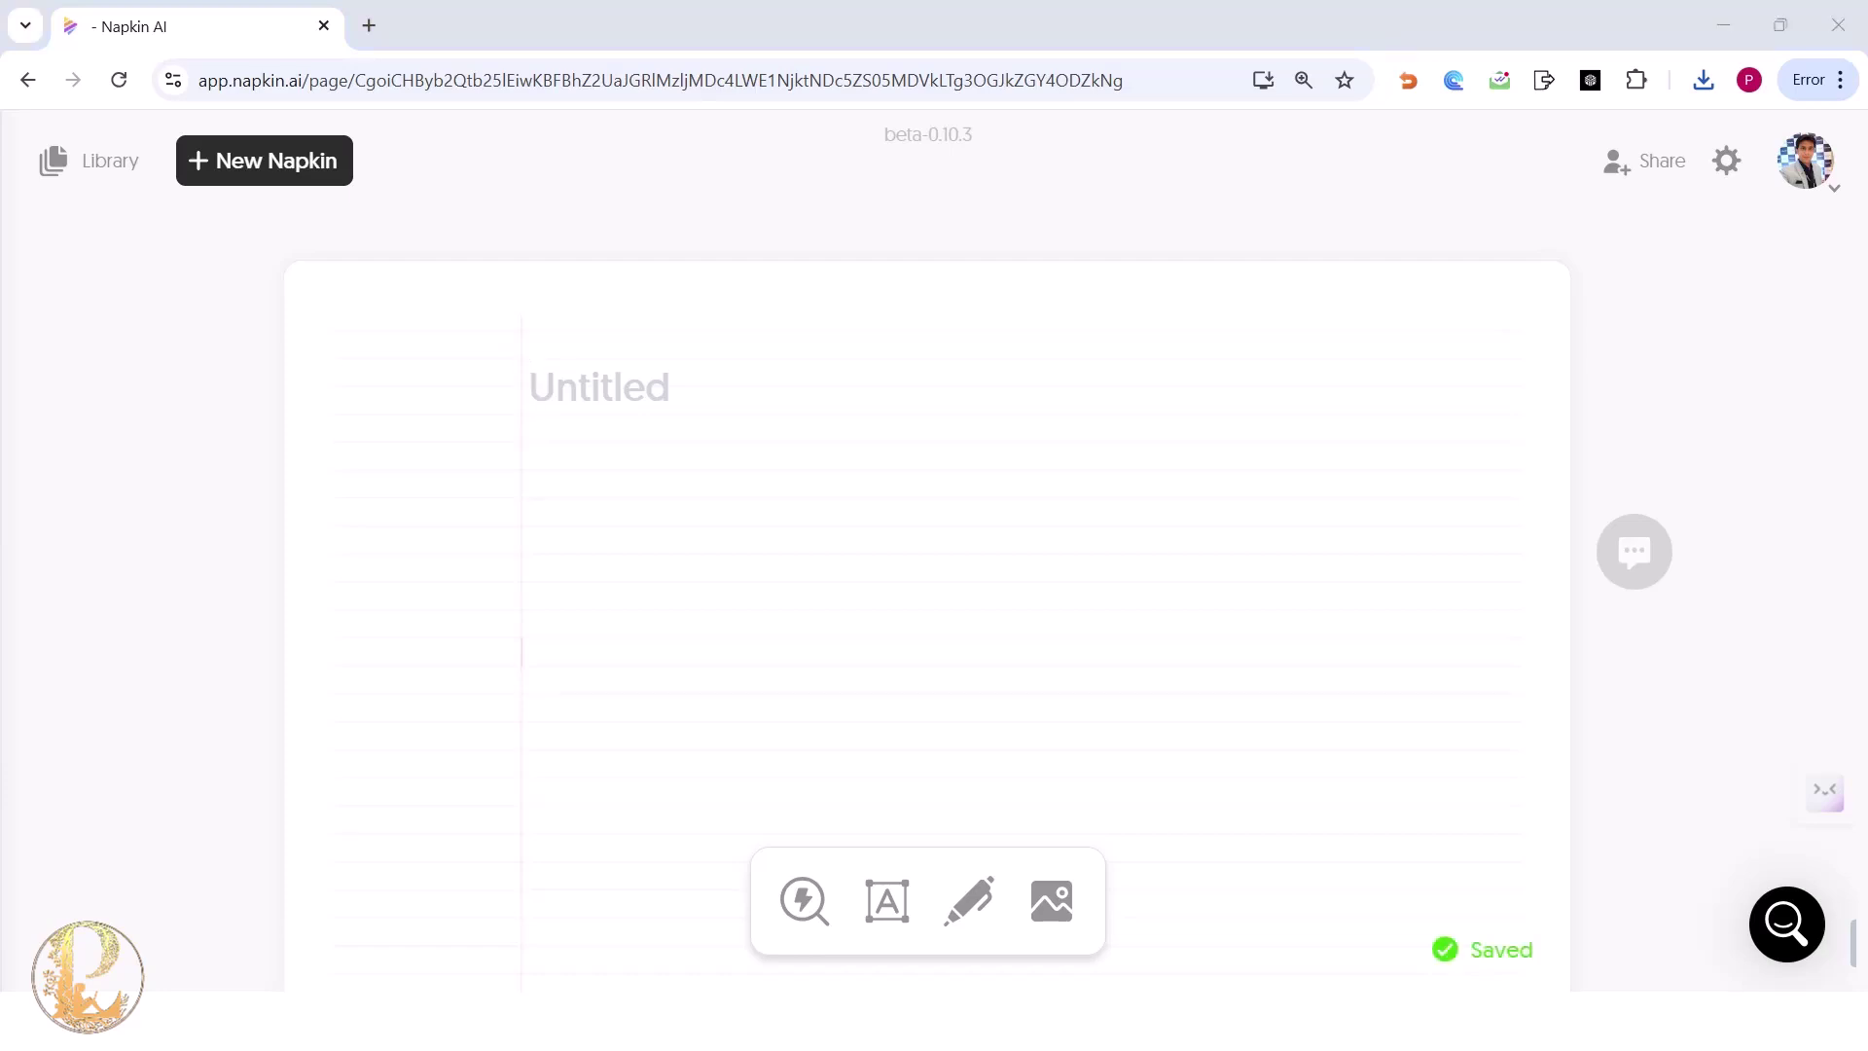
{"action": "left_click", "coordinate": [529, 388]}
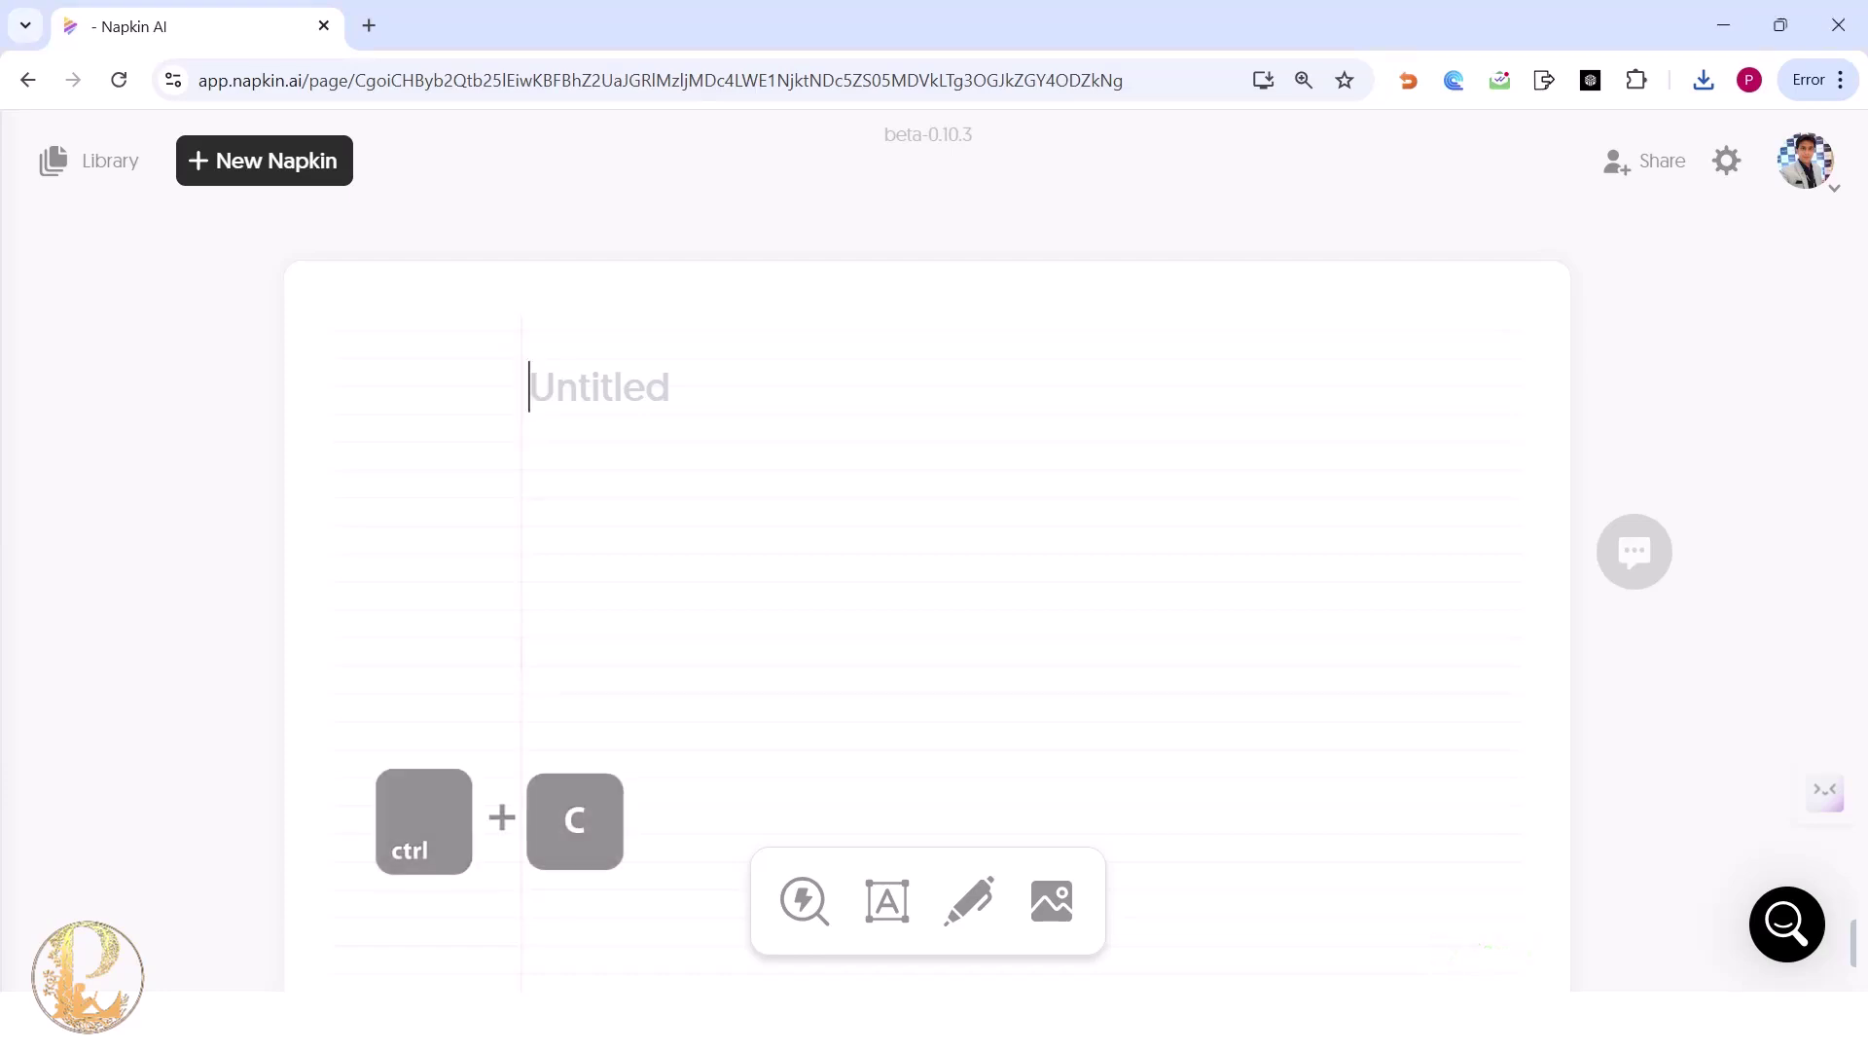
{"action": "key", "text": "ctrl+v"}
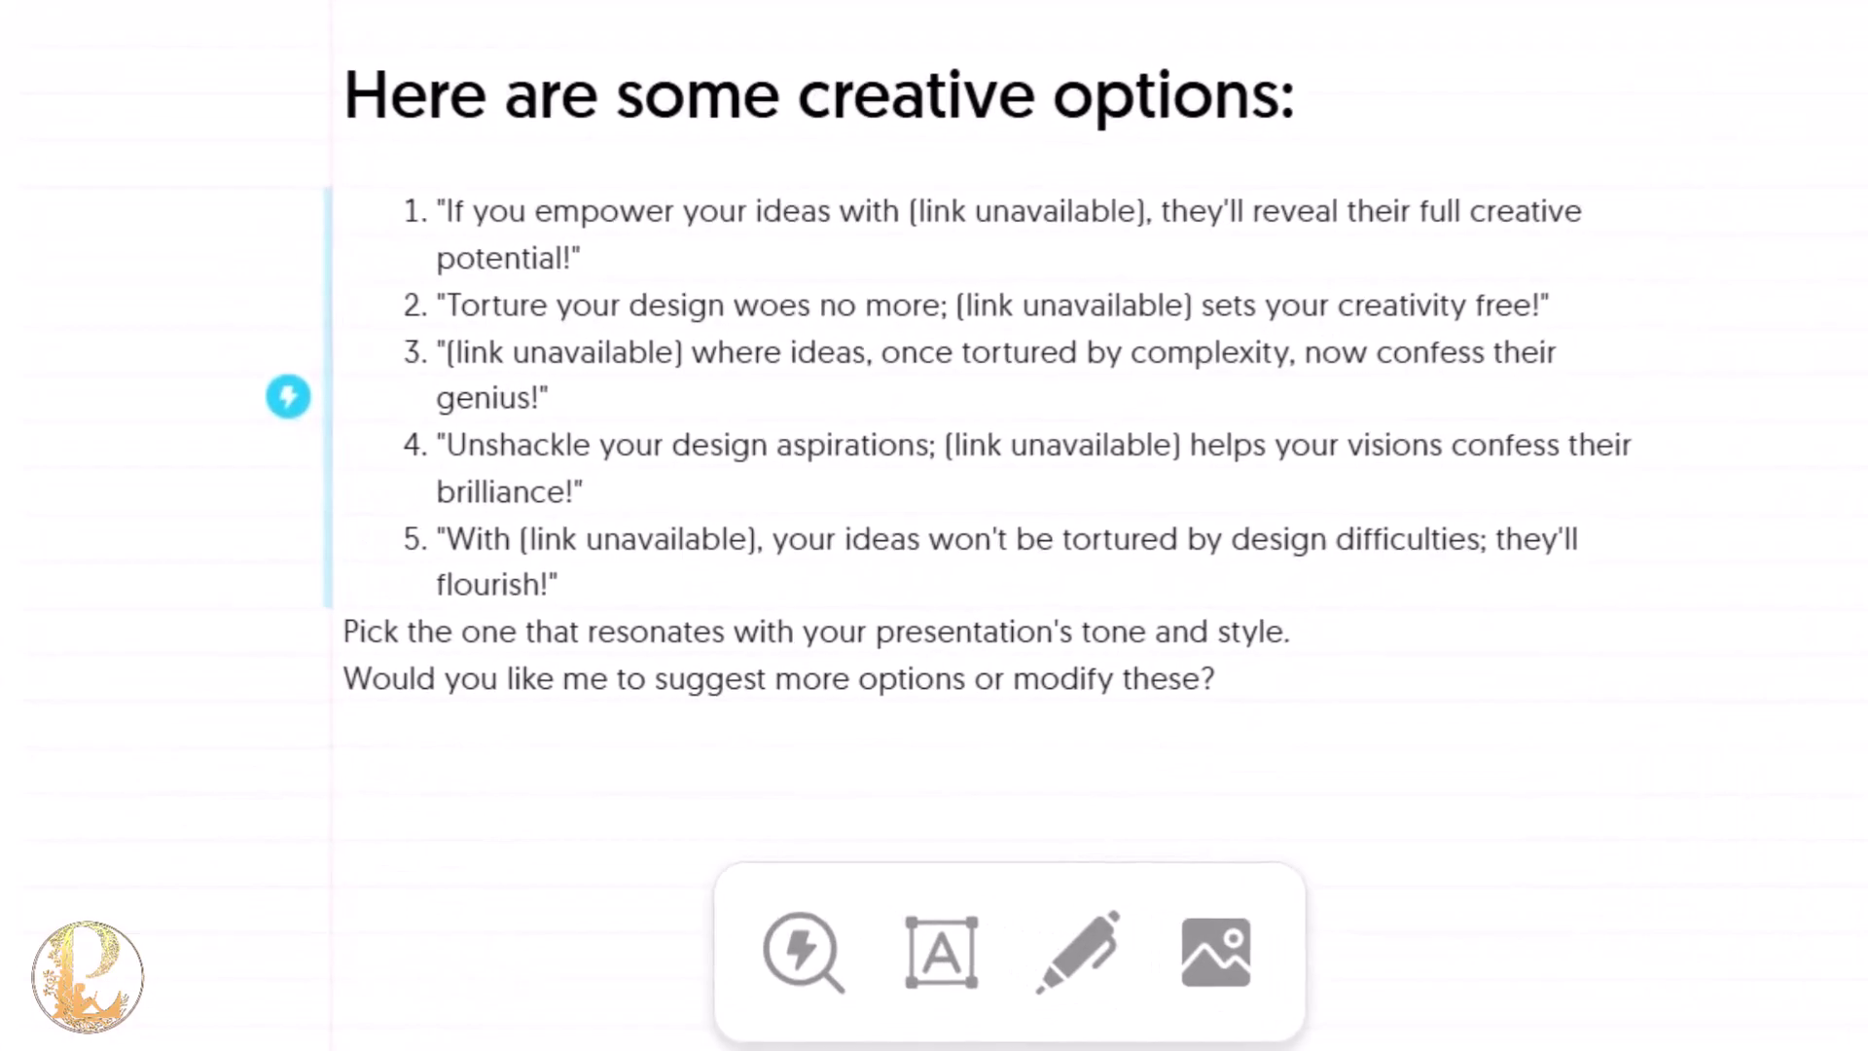
Generate a visual from the first list item, using the two-ball pendulum frame design in its second style.
{"action": "left_click_drag", "start_coordinate": [574, 257], "coordinate": [437, 211]}
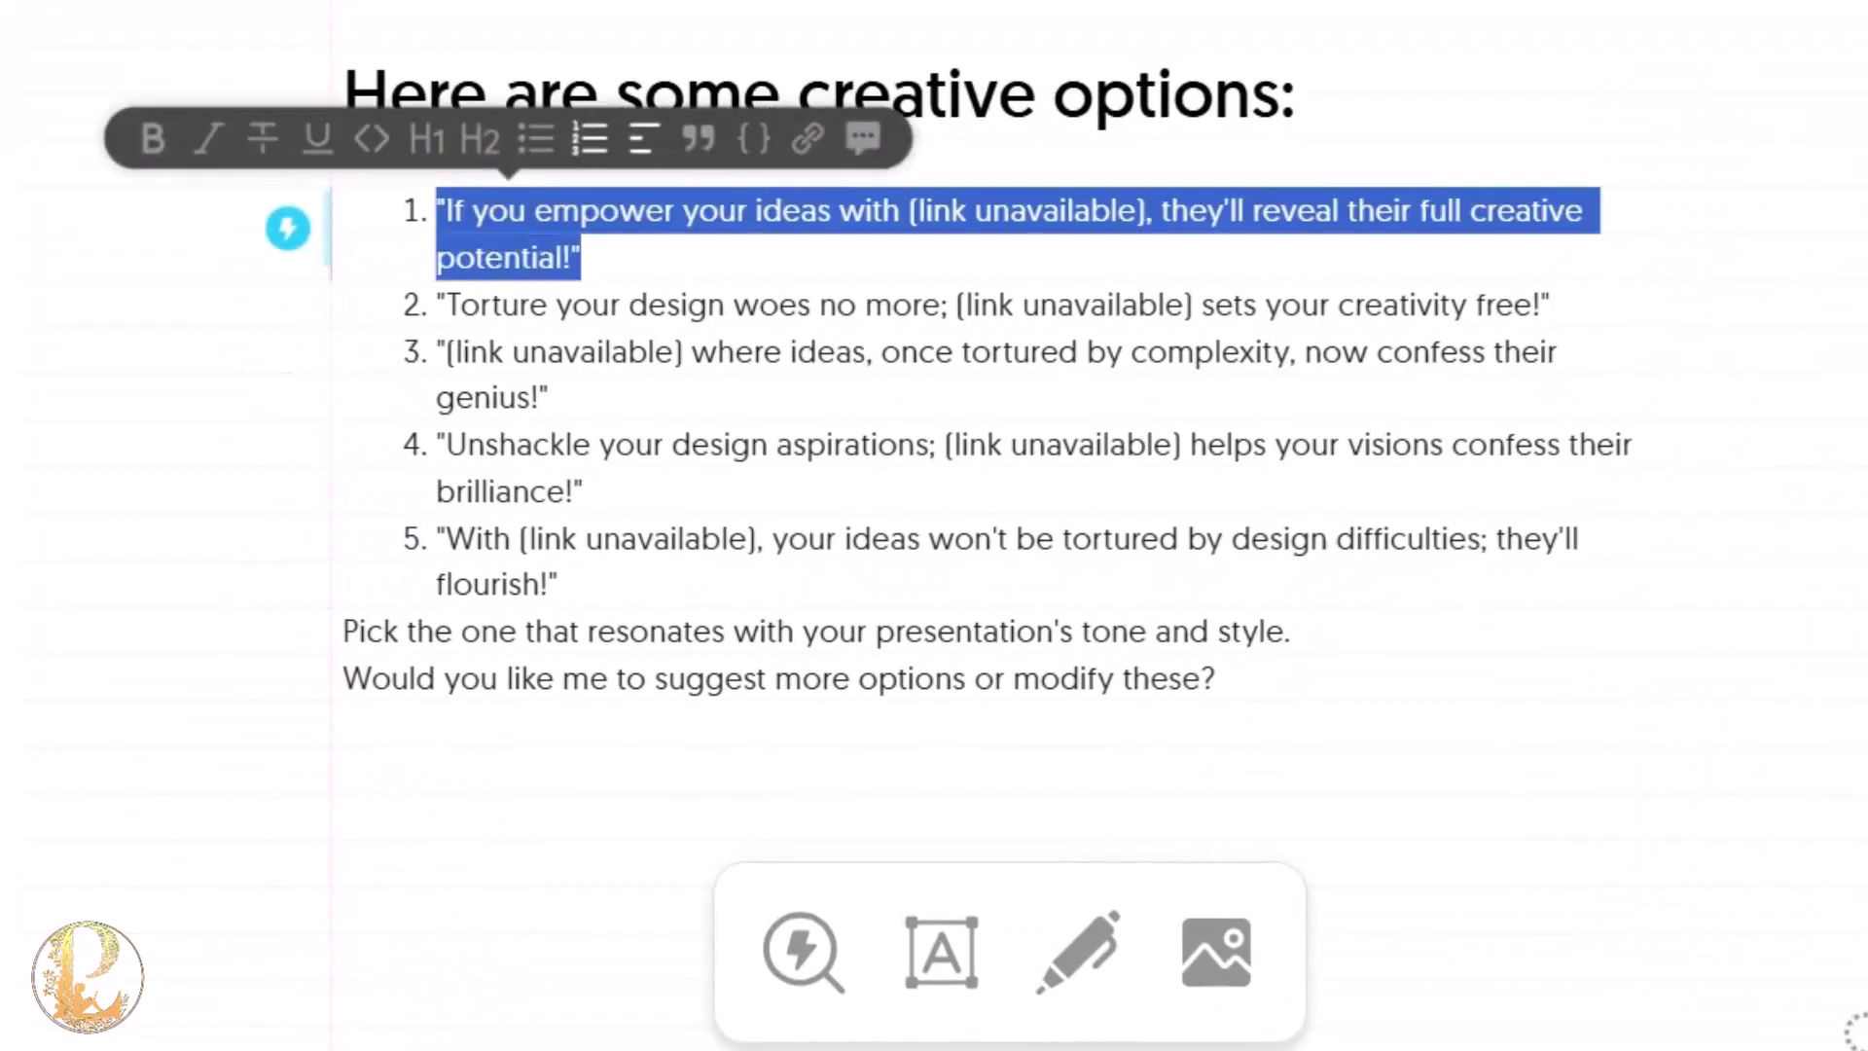
{"action": "left_click", "coordinate": [288, 230]}
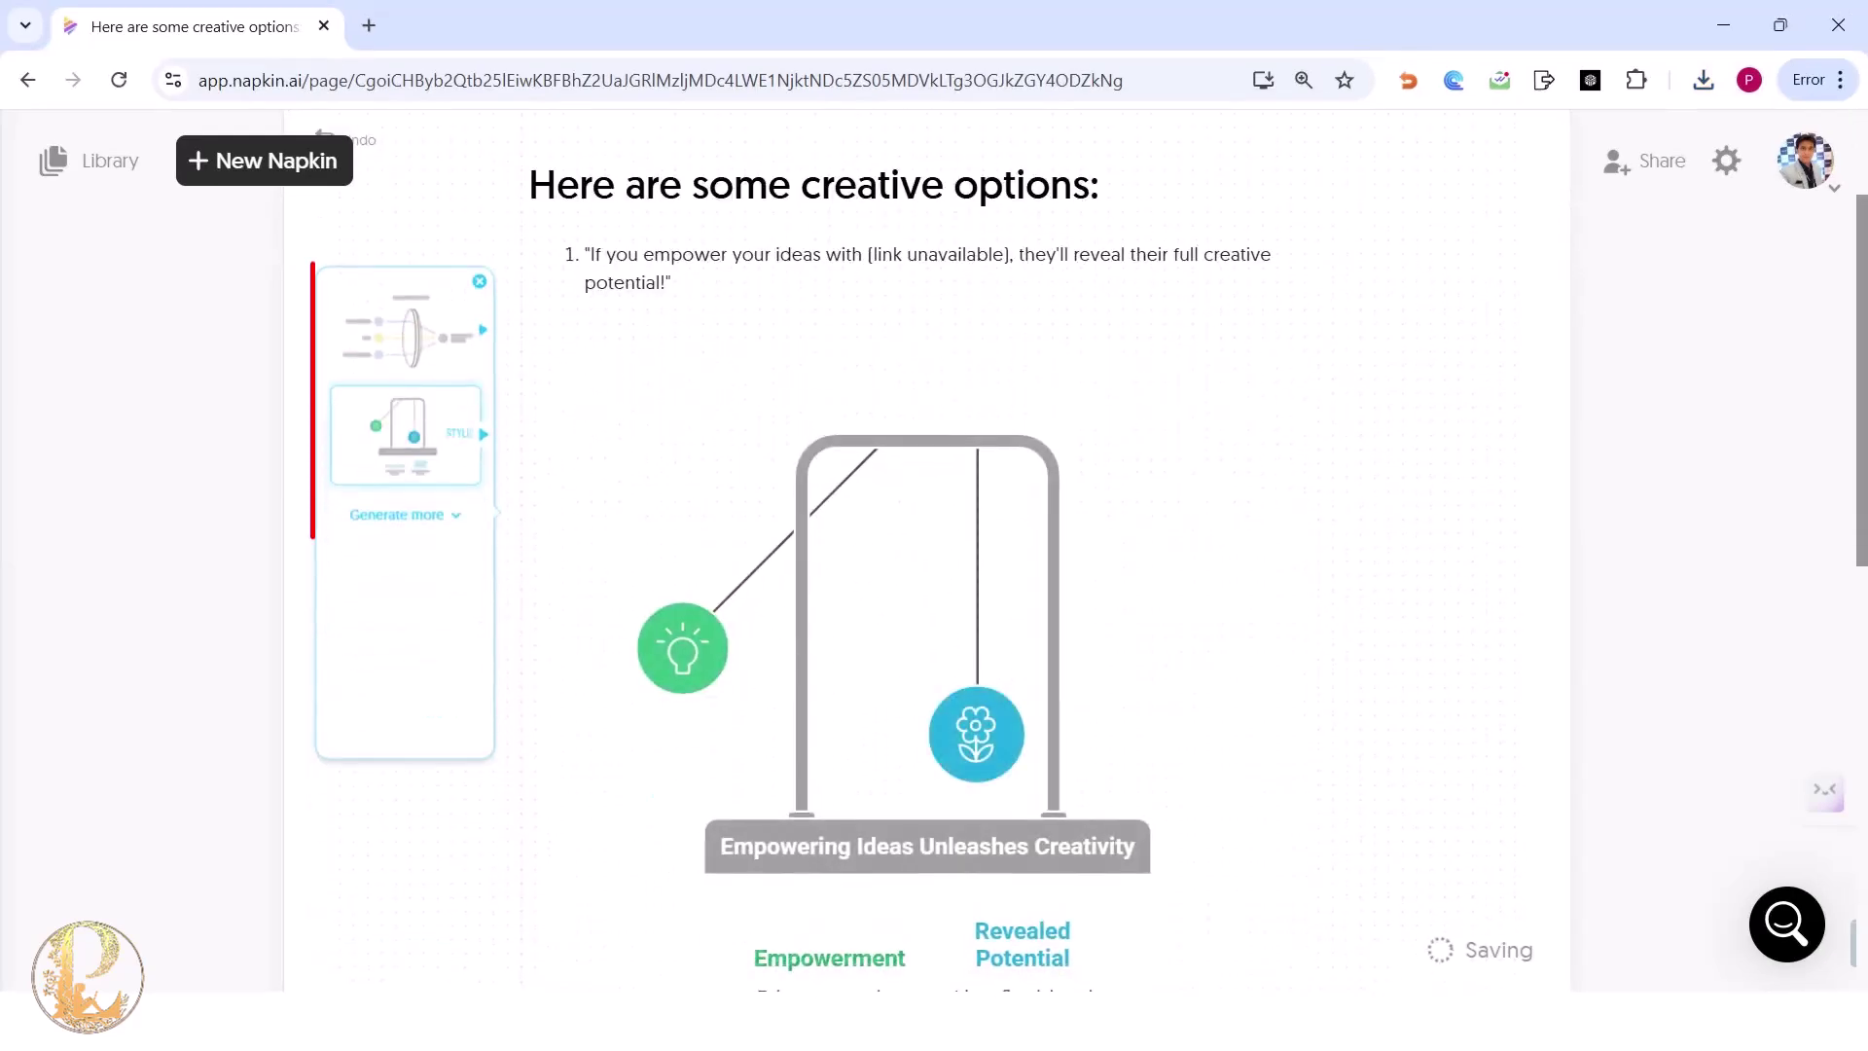
{"action": "left_click", "coordinate": [428, 434]}
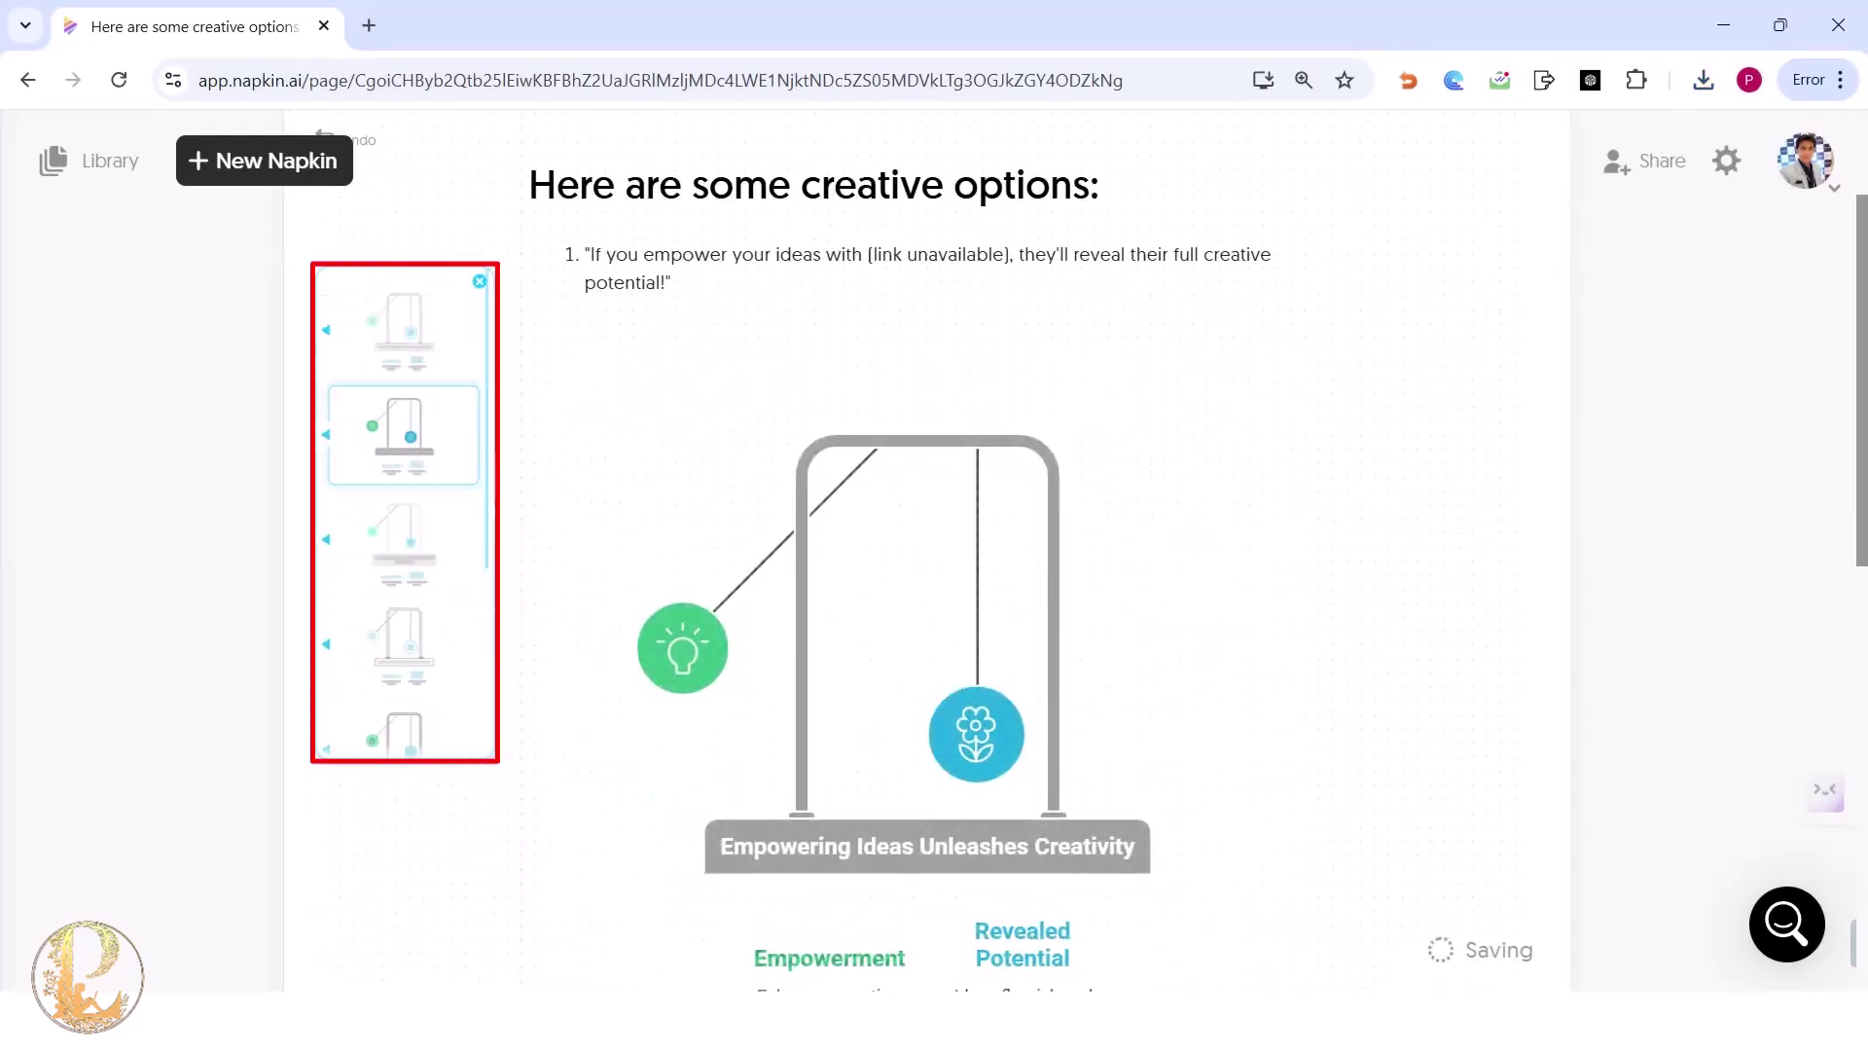
{"action": "left_click", "coordinate": [404, 434]}
Generate visual suggestions from the third list item through the word "Unshackle" in the fourth.
{"action": "scroll", "coordinate": [927, 545], "scroll_direction": "down", "scroll_amount": 7}
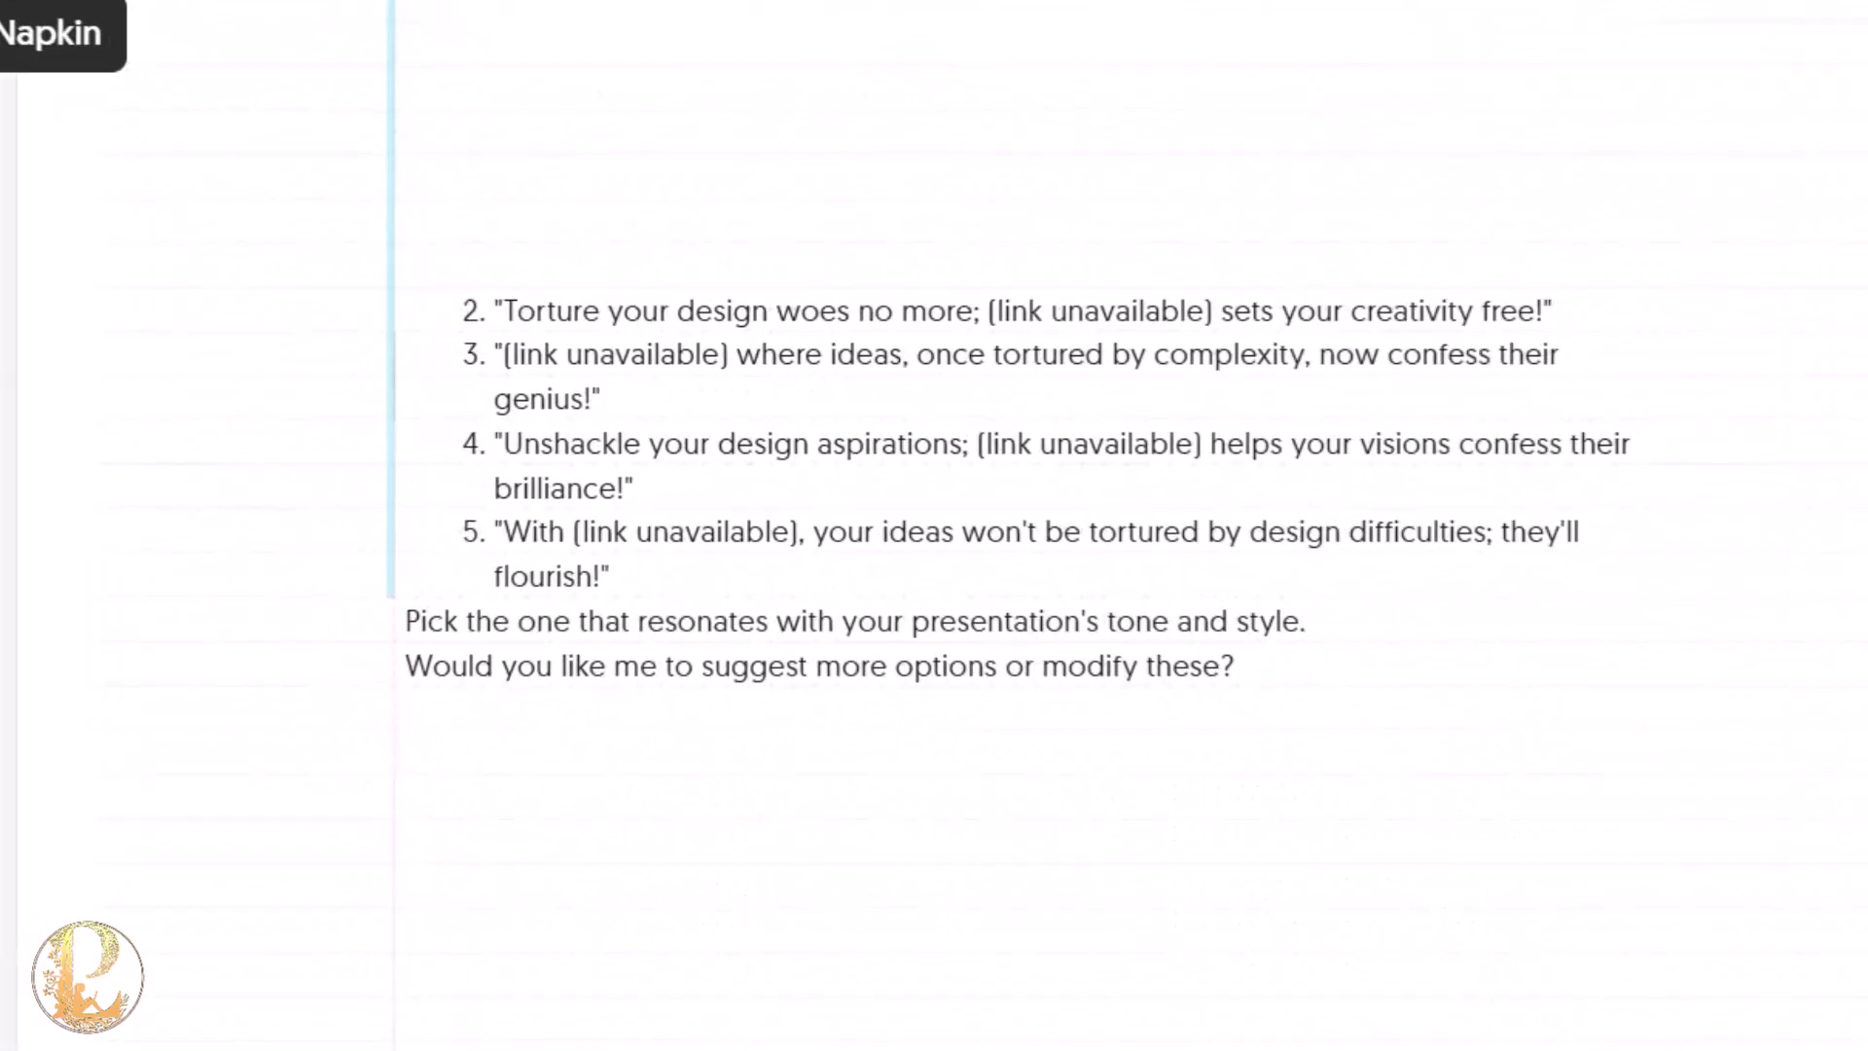
{"action": "left_click_drag", "start_coordinate": [503, 354], "coordinate": [647, 444]}
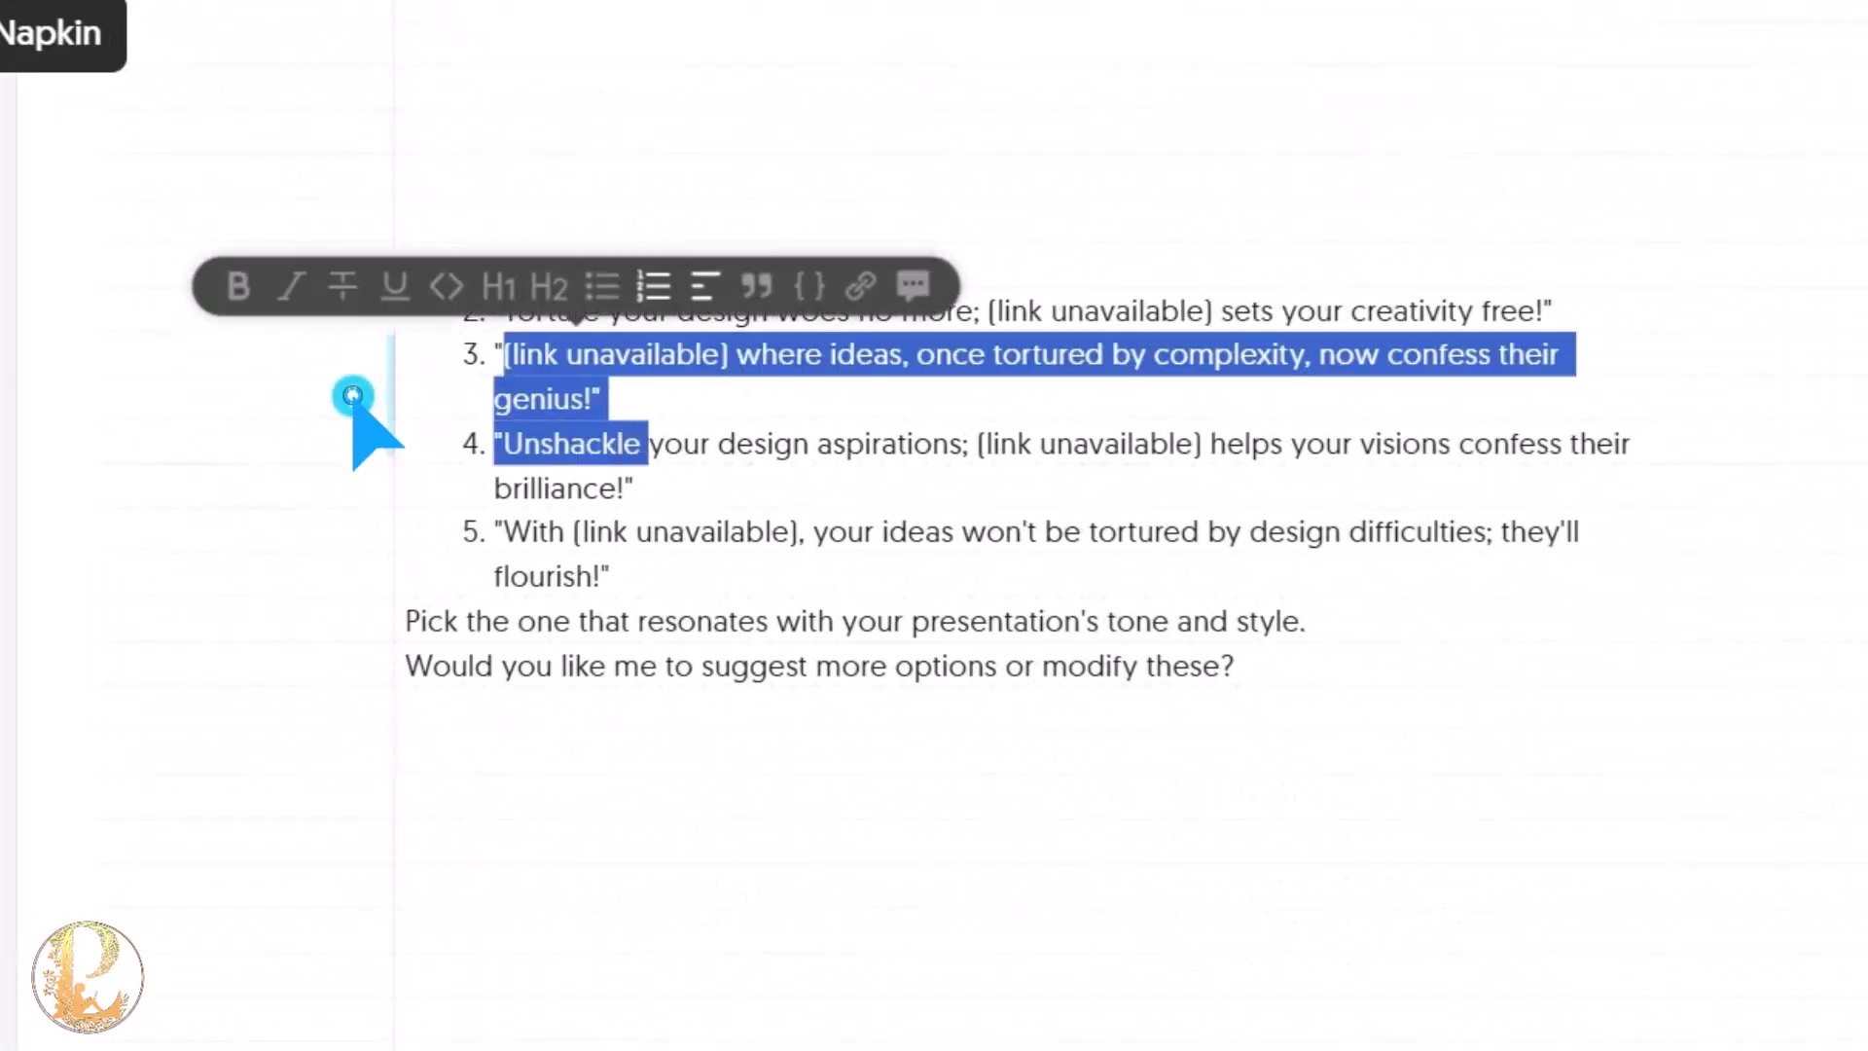
{"action": "left_click", "coordinate": [353, 395]}
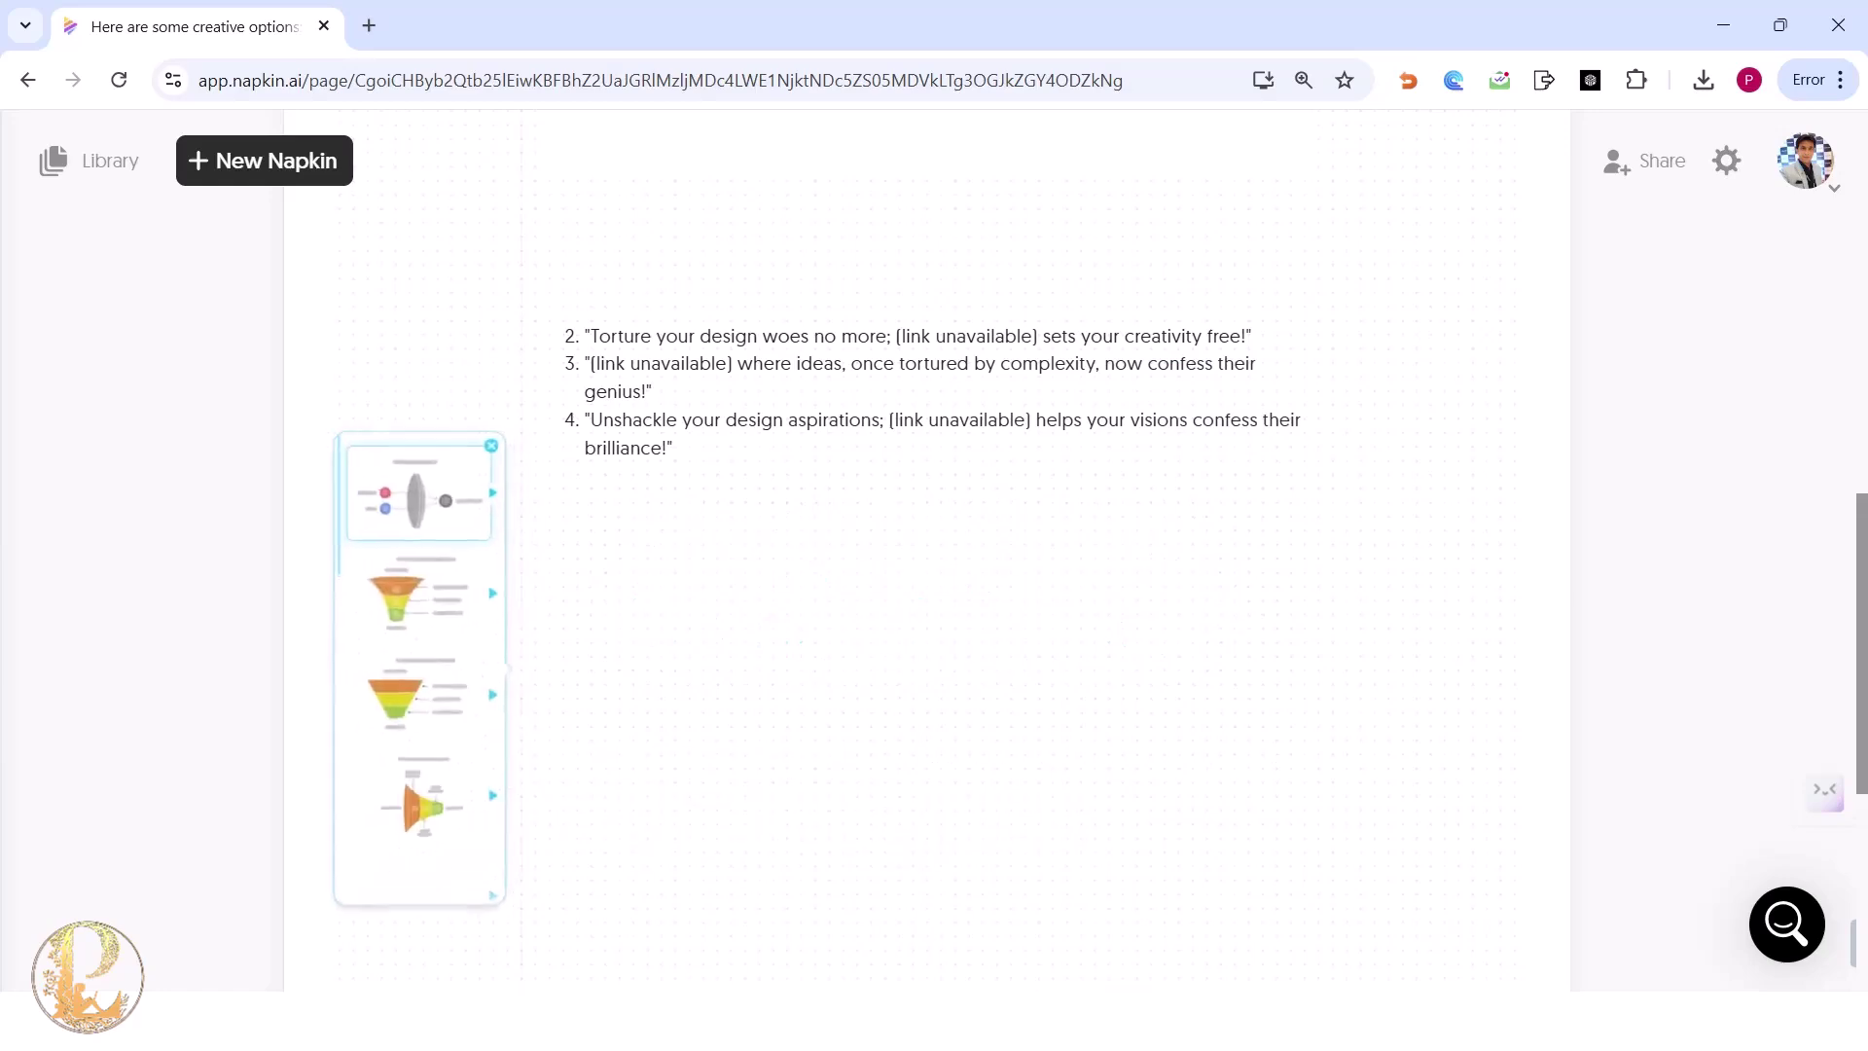
Compare the funnel designs with the others and insert the three-ring arrow flow visual in its outlined, gradient-filled style.
{"action": "left_click", "coordinate": [404, 599]}
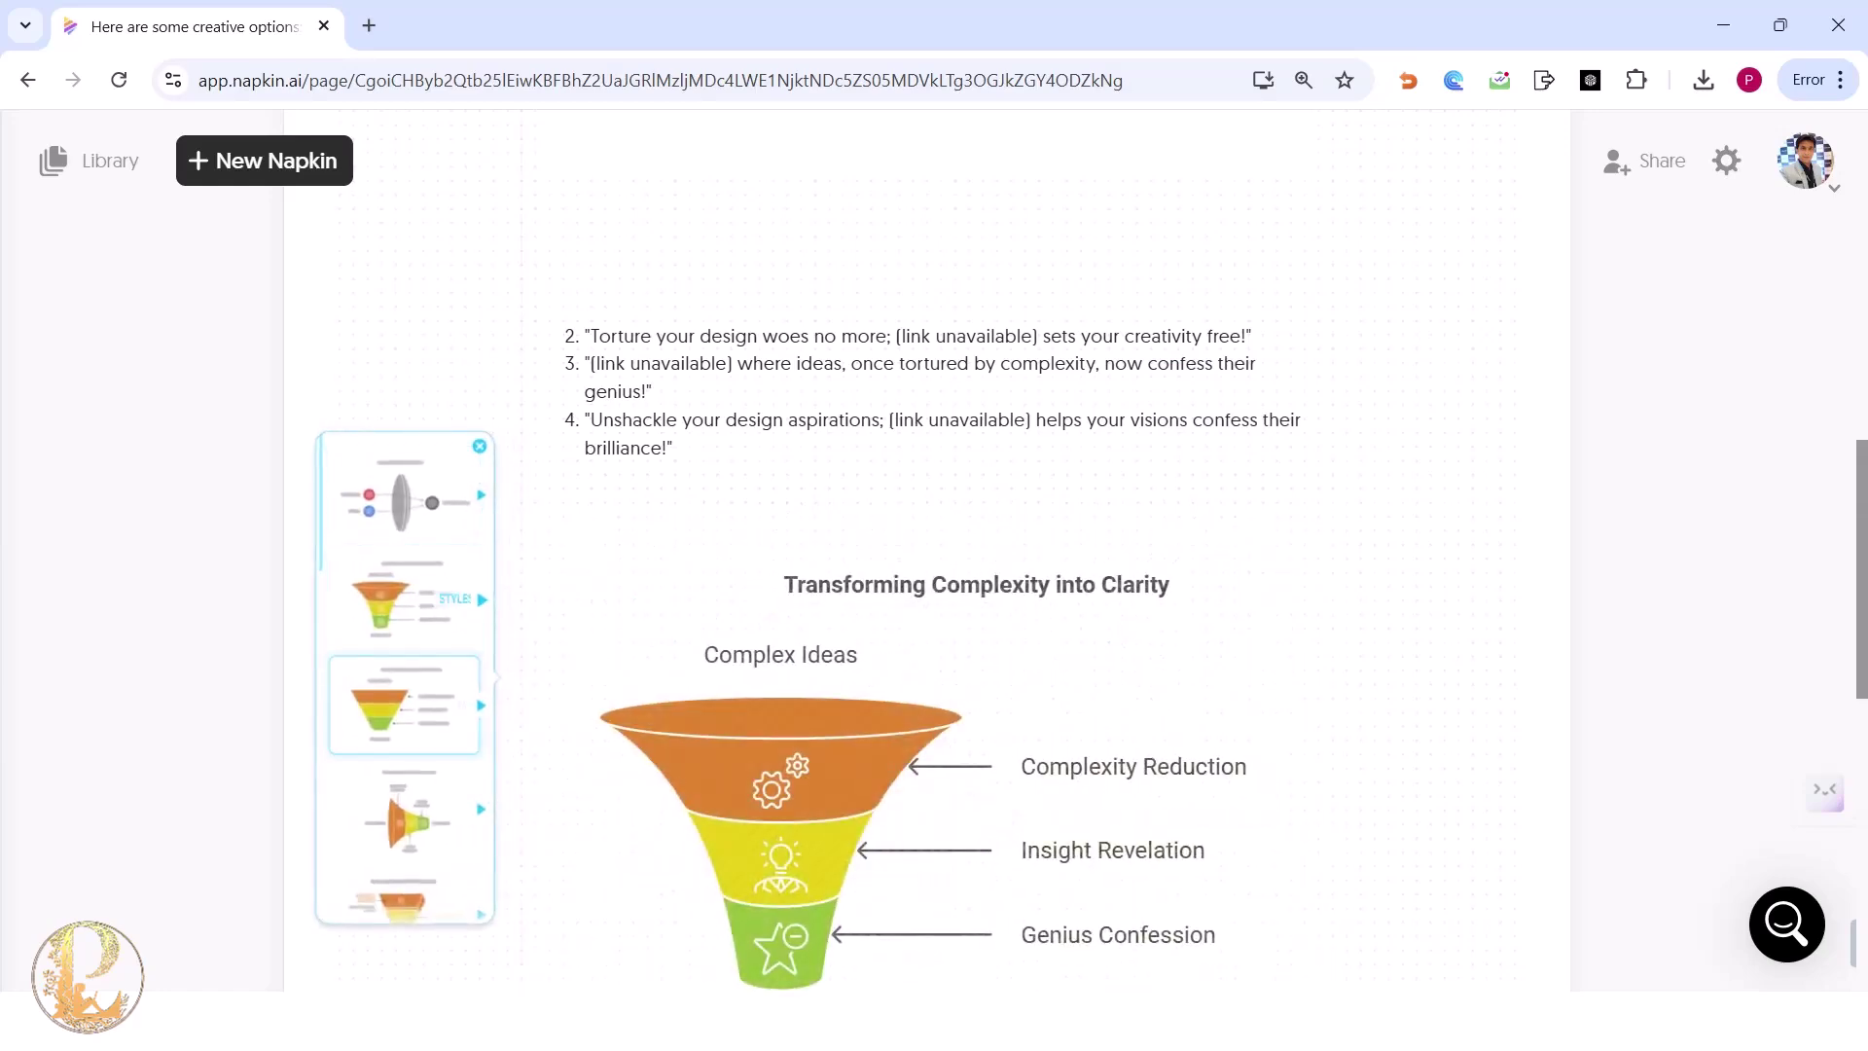
{"action": "key", "text": "Down"}
{"action": "key", "text": "Down"}
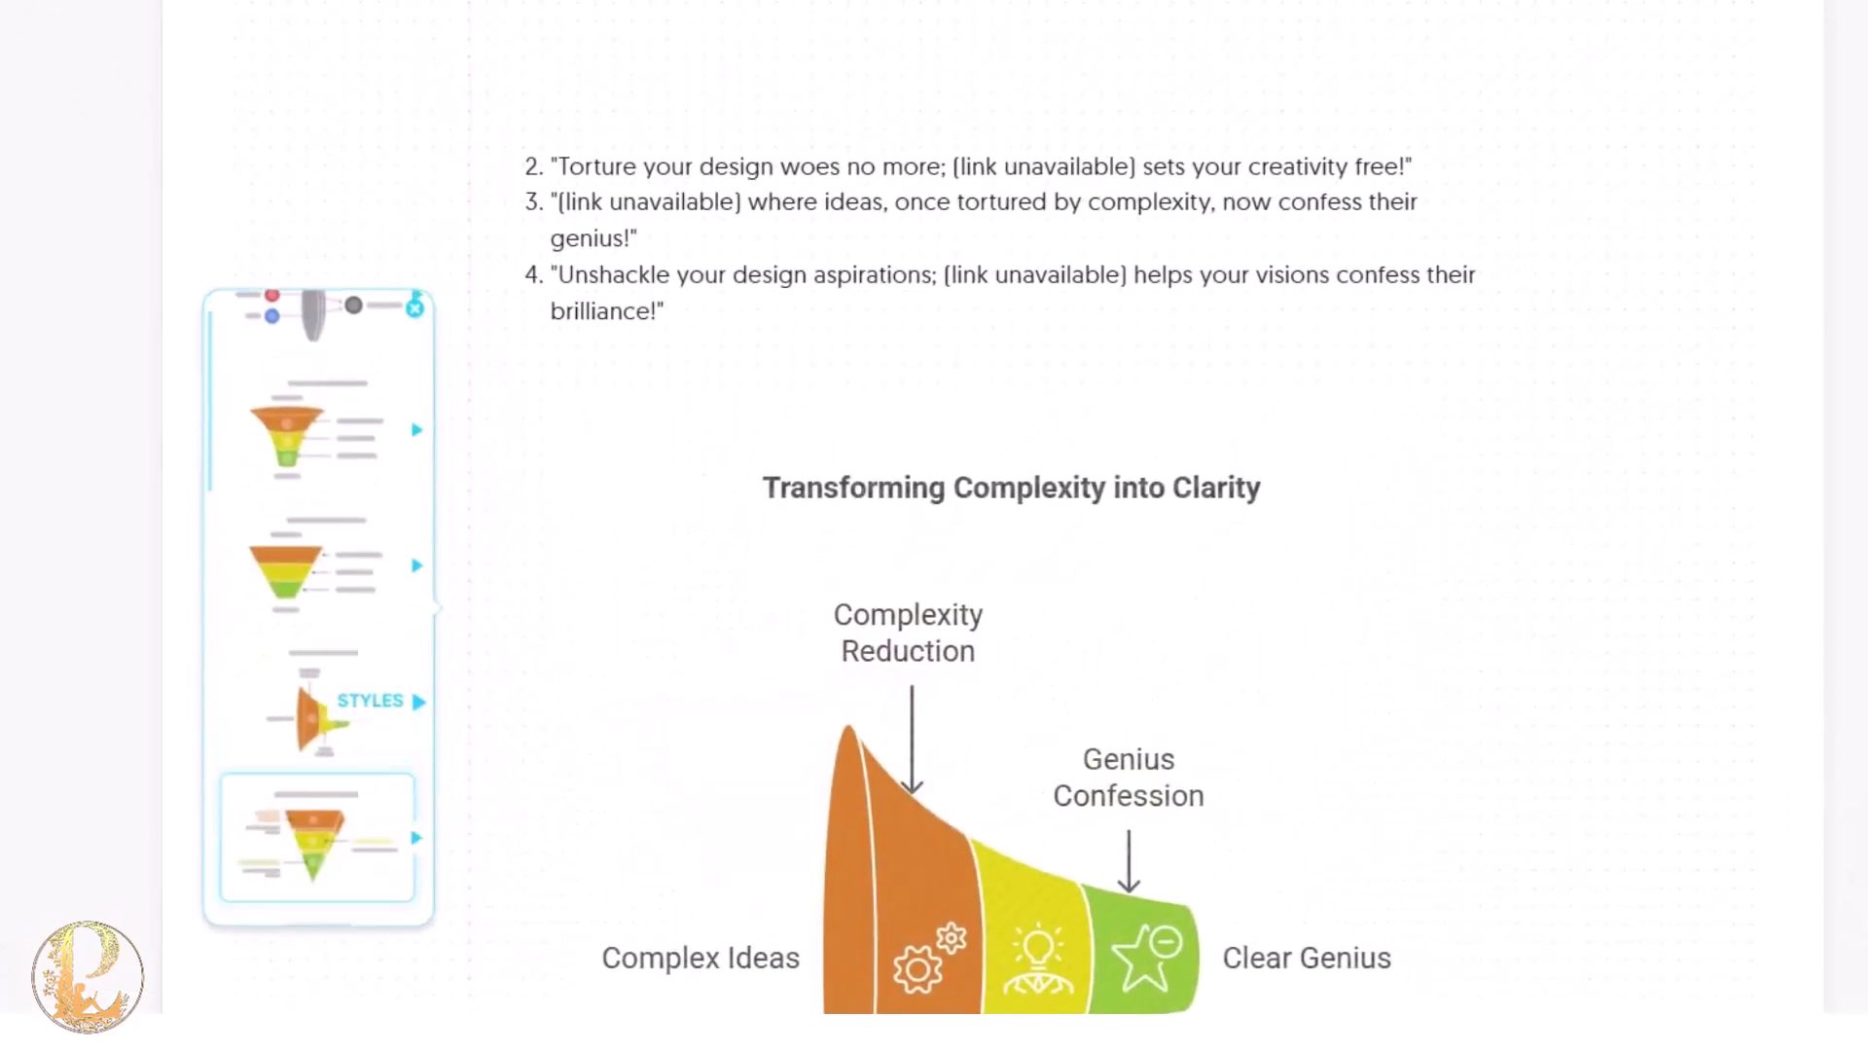
{"action": "scroll", "coordinate": [321, 604], "scroll_direction": "down", "scroll_amount": 2}
{"action": "left_click", "coordinate": [403, 779]}
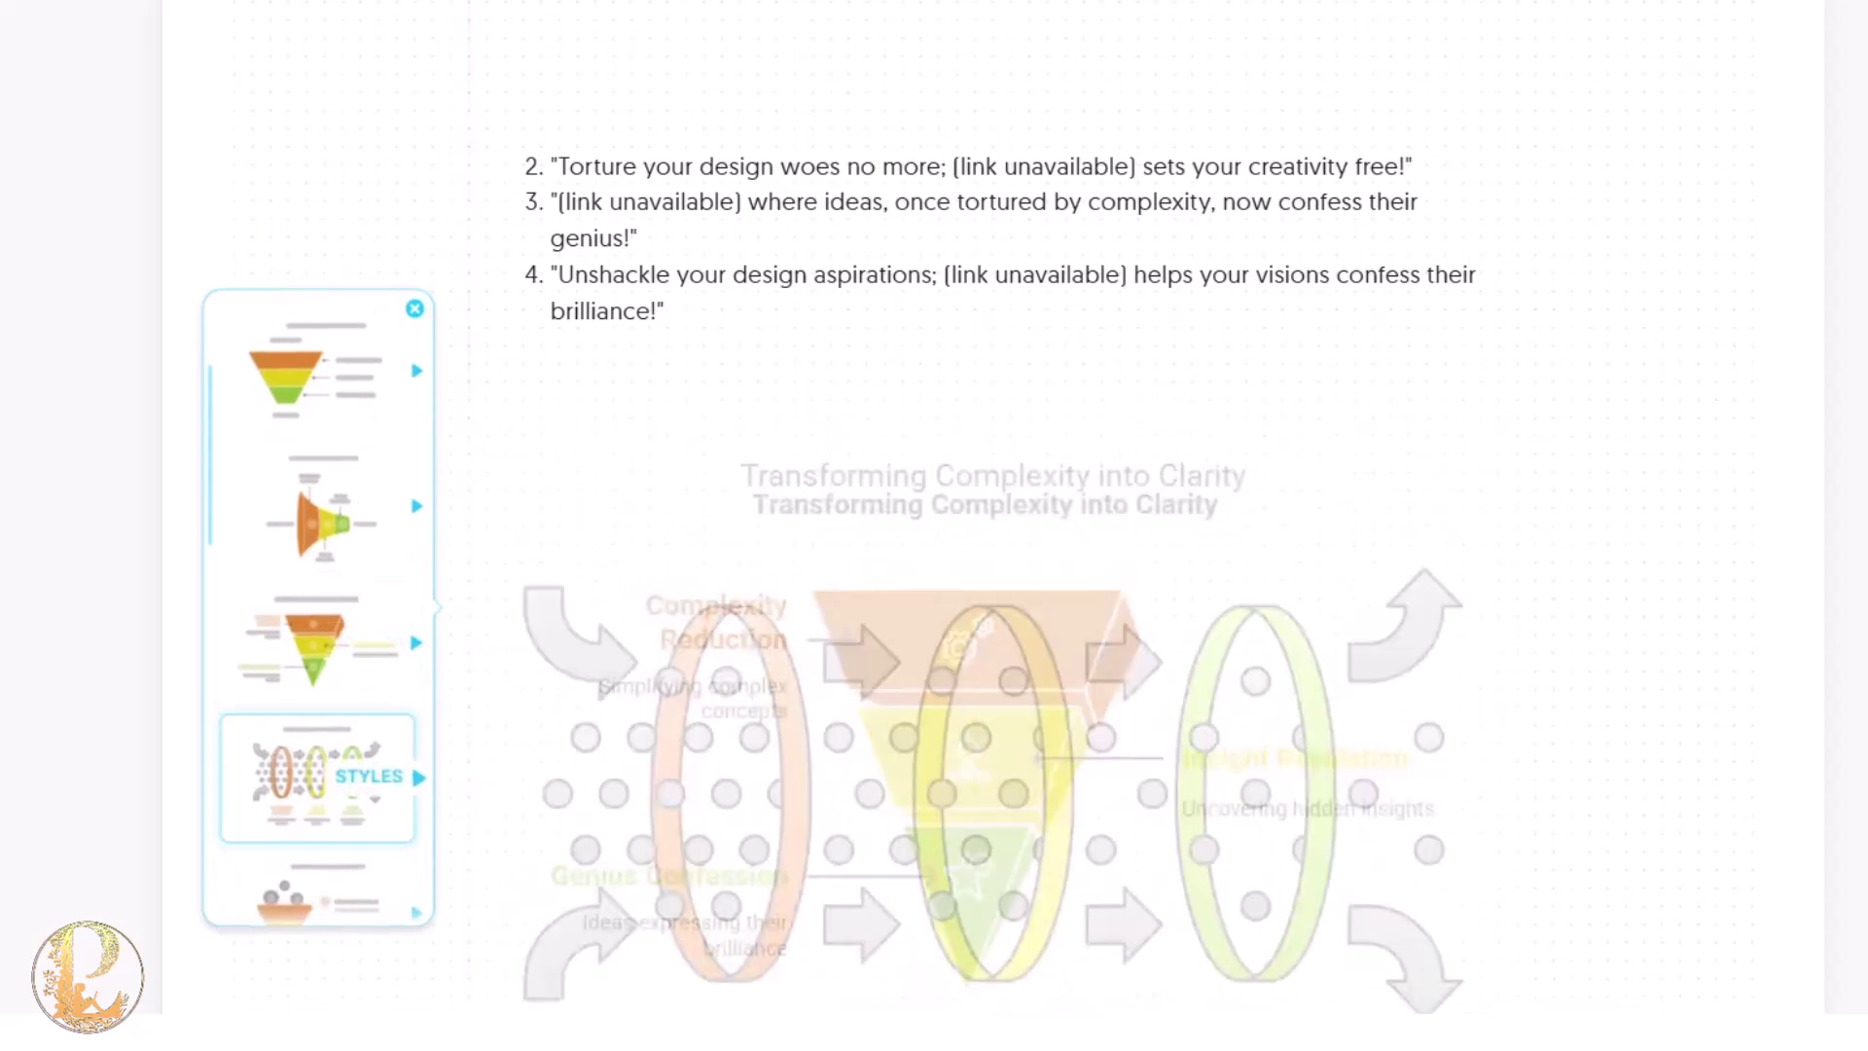
{"action": "scroll", "coordinate": [404, 778], "scroll_direction": "down", "scroll_amount": 2}
{"action": "left_click", "coordinate": [404, 779]}
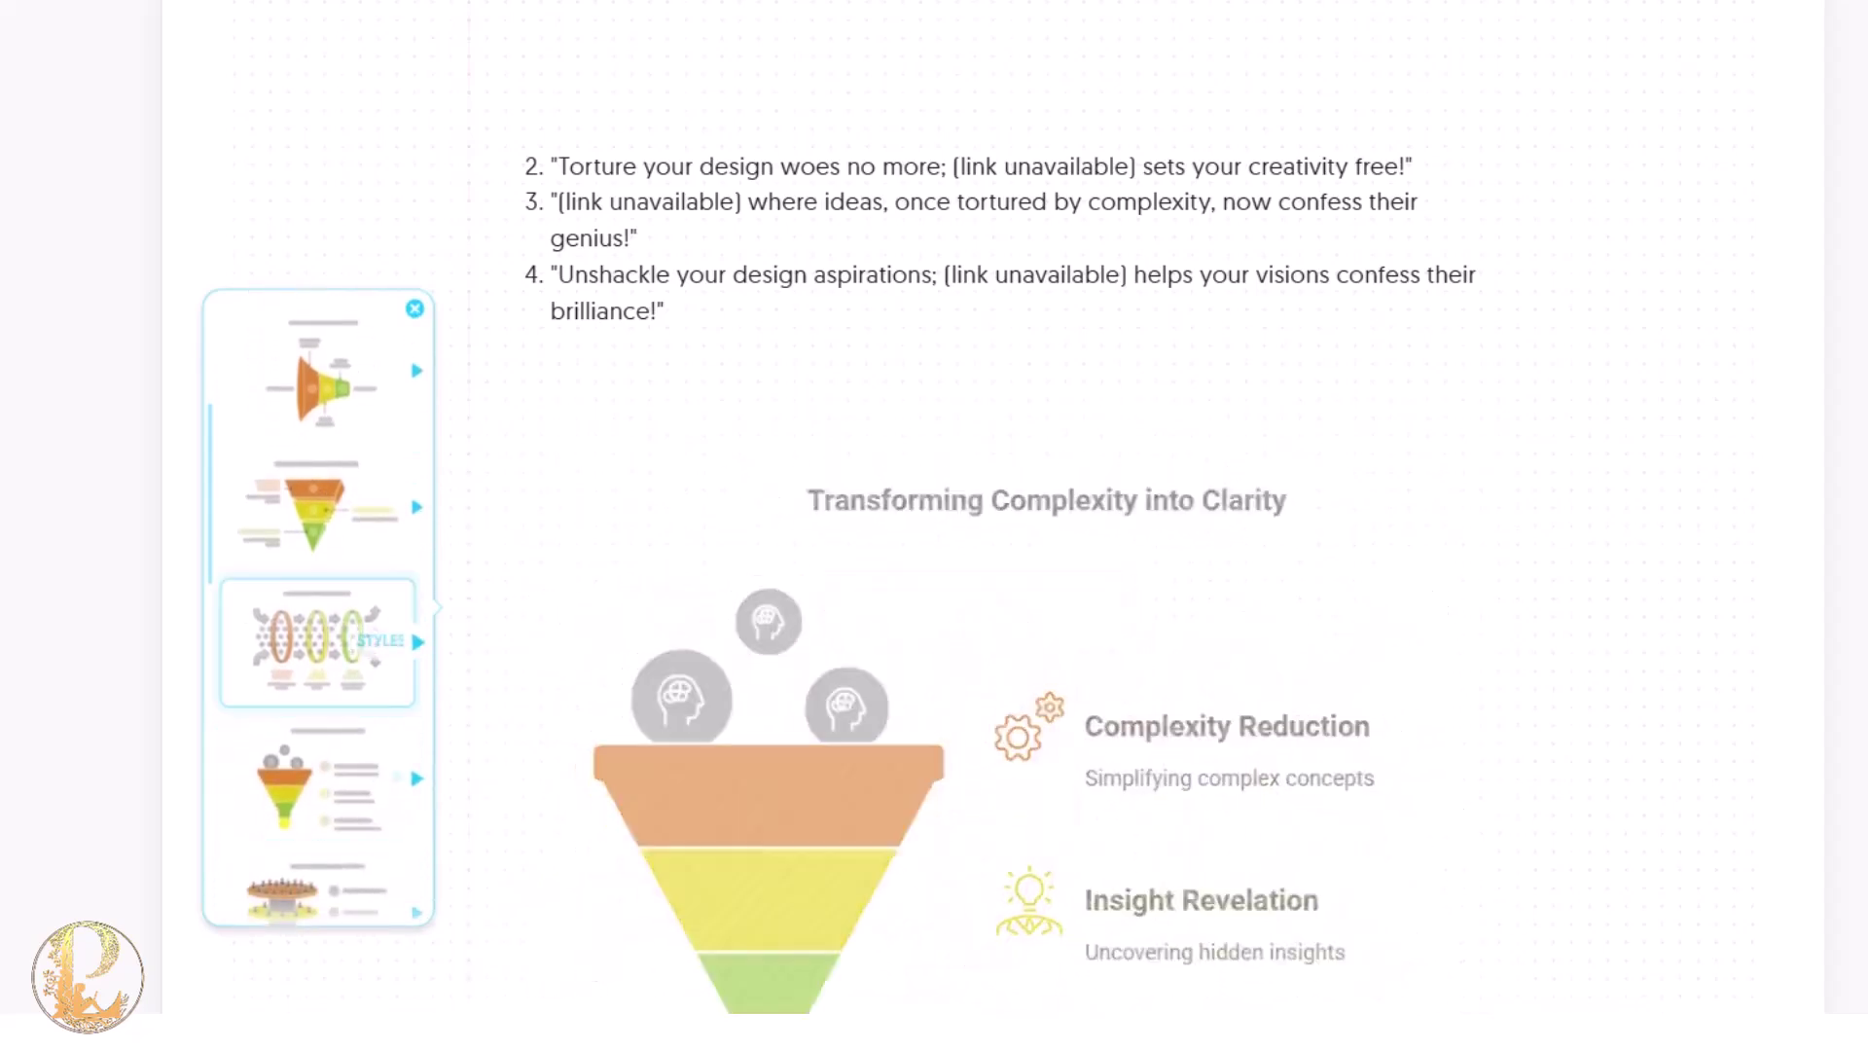
{"action": "left_click", "coordinate": [418, 641]}
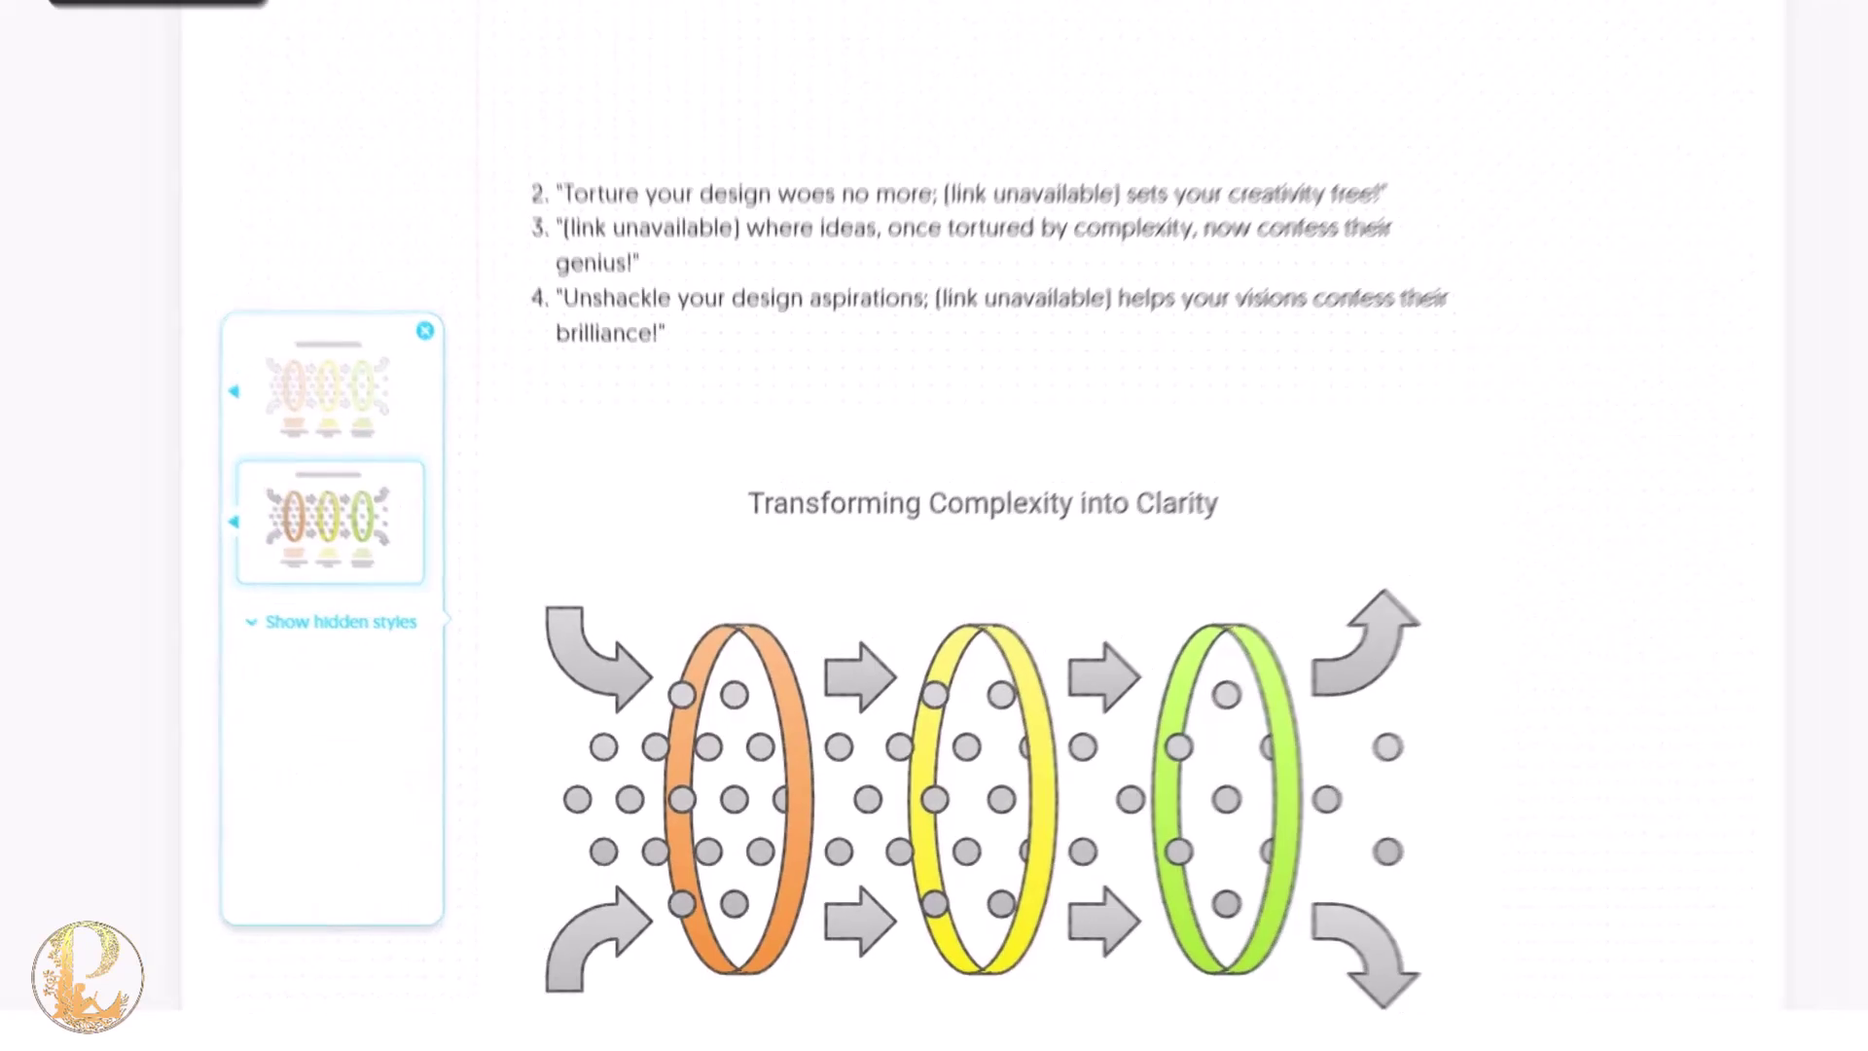
{"action": "left_click", "coordinate": [316, 506]}
{"action": "scroll", "coordinate": [934, 583], "scroll_direction": "down", "scroll_amount": 5}
{"action": "scroll", "coordinate": [927, 487], "scroll_direction": "up", "scroll_amount": 5}
{"action": "left_click", "coordinate": [927, 427]}
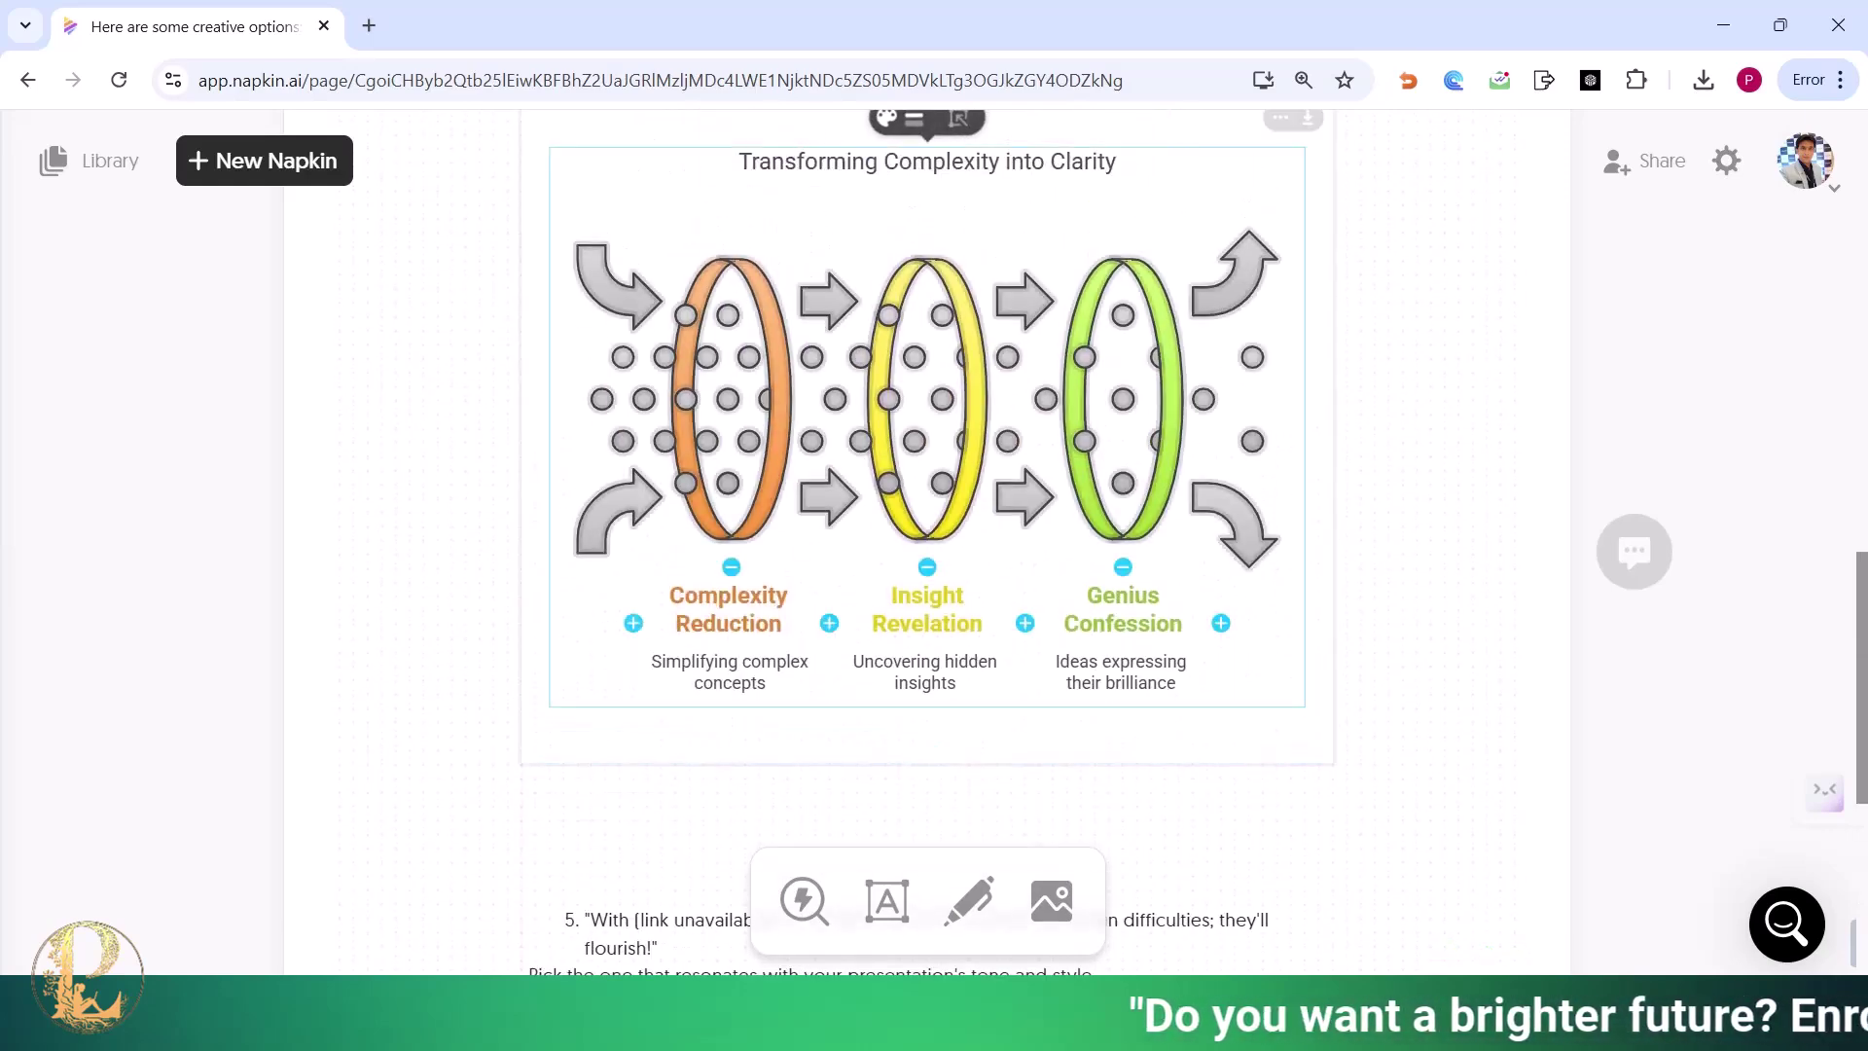
{"action": "scroll", "coordinate": [928, 486], "scroll_direction": "down", "scroll_amount": 6}
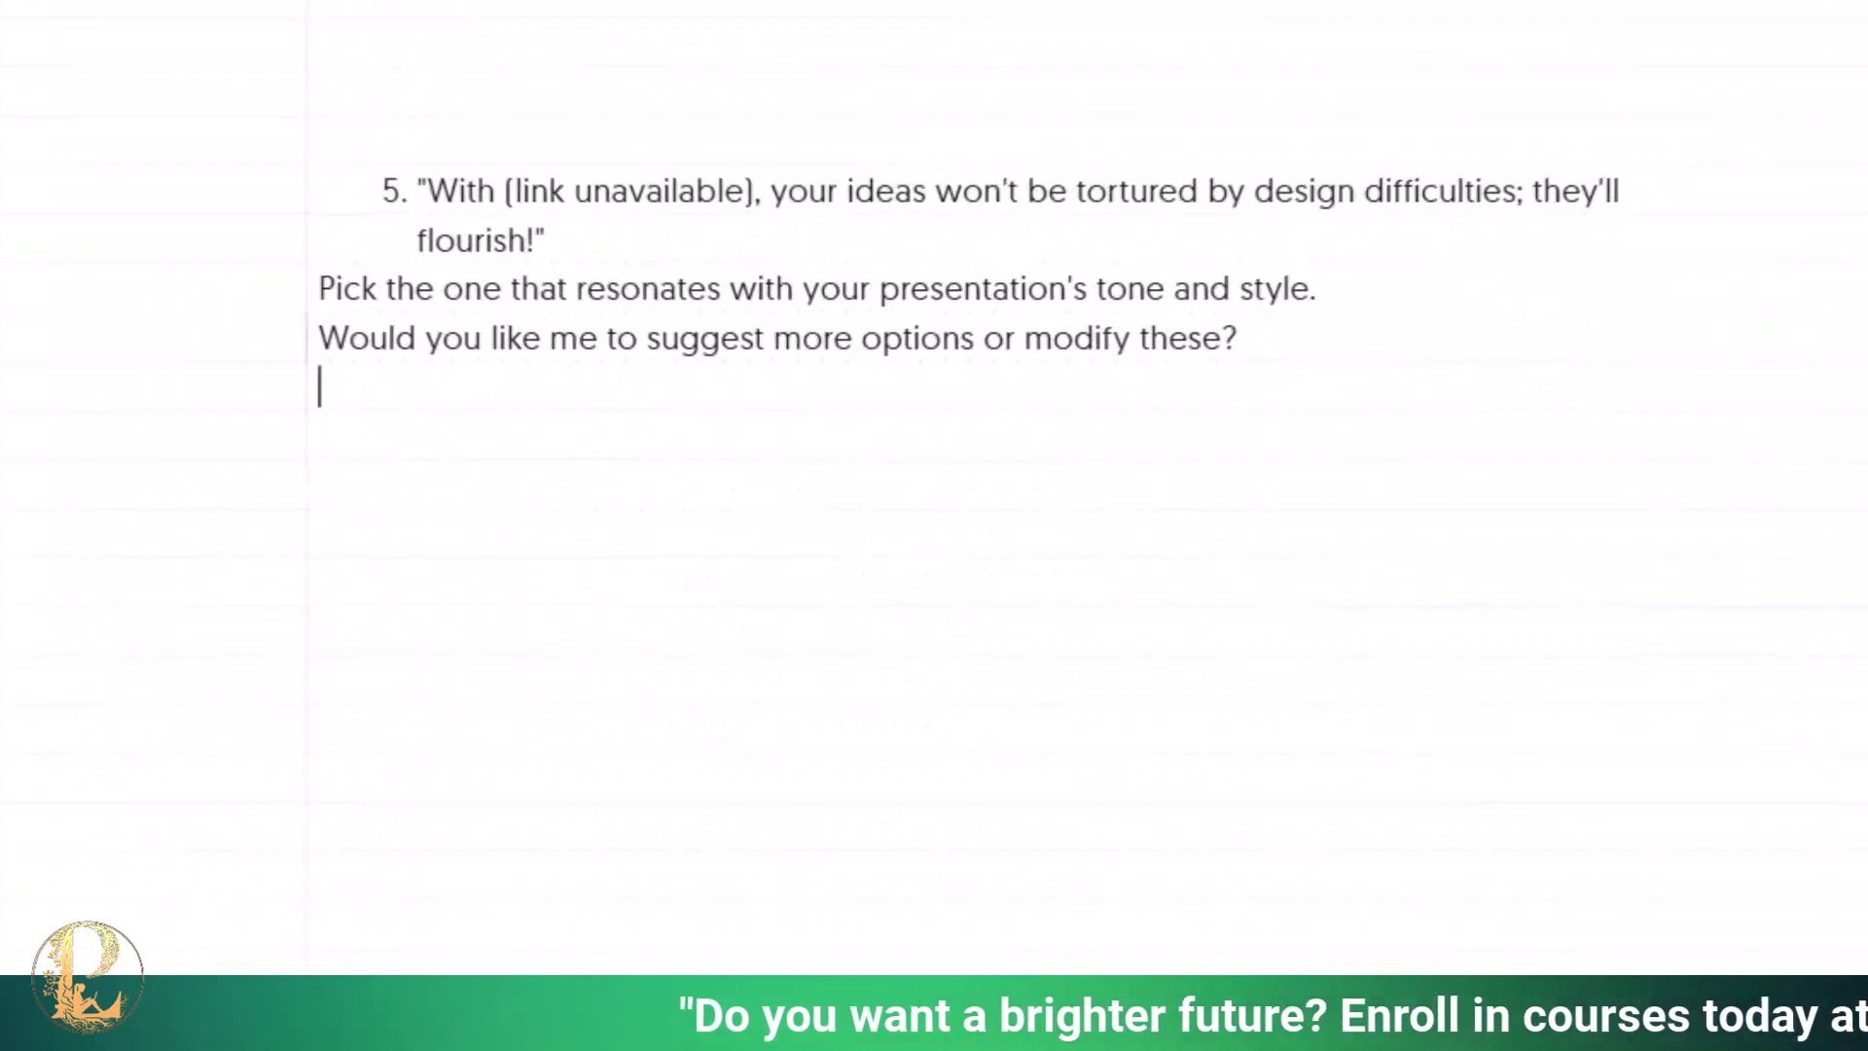
Generate a visual from the closing lines below the list, using the three-staircase tone and style design in its dark-filled style.
{"action": "left_click_drag", "start_coordinate": [416, 336], "coordinate": [753, 375]}
{"action": "left_click", "coordinate": [265, 311]}
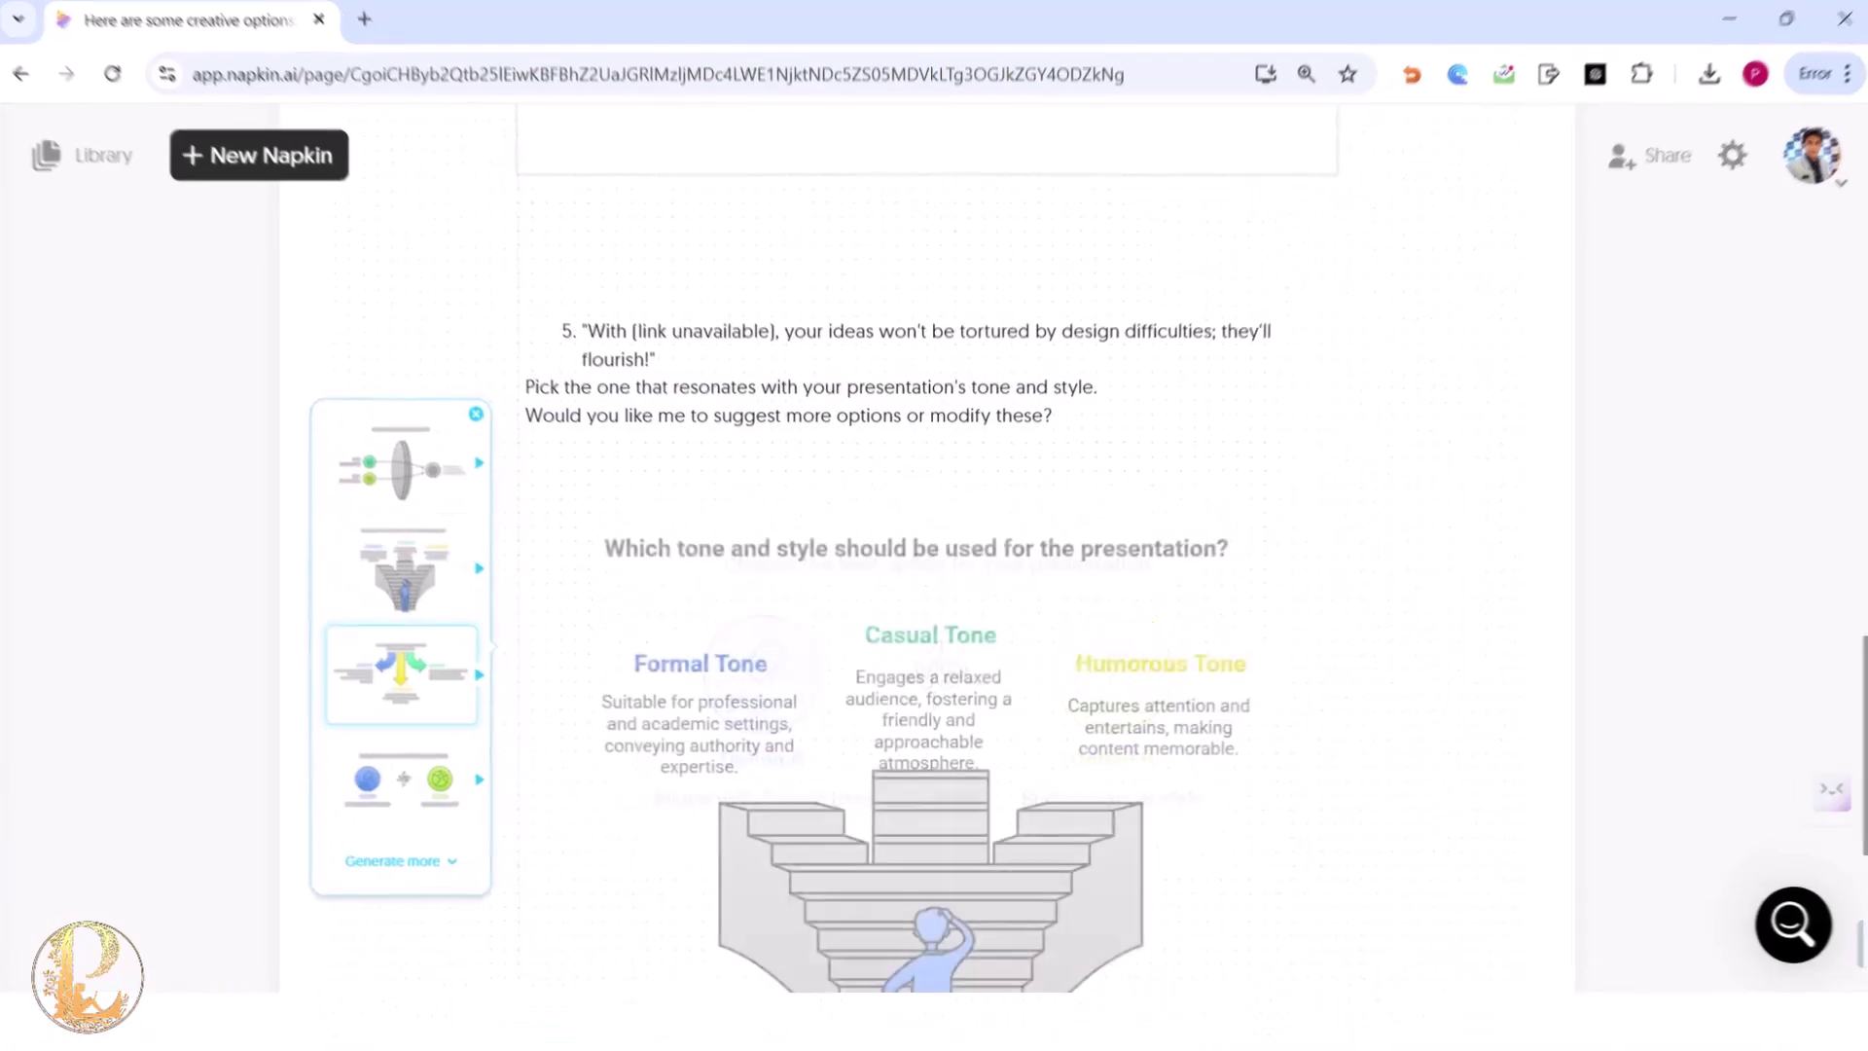
{"action": "left_click", "coordinate": [303, 352]}
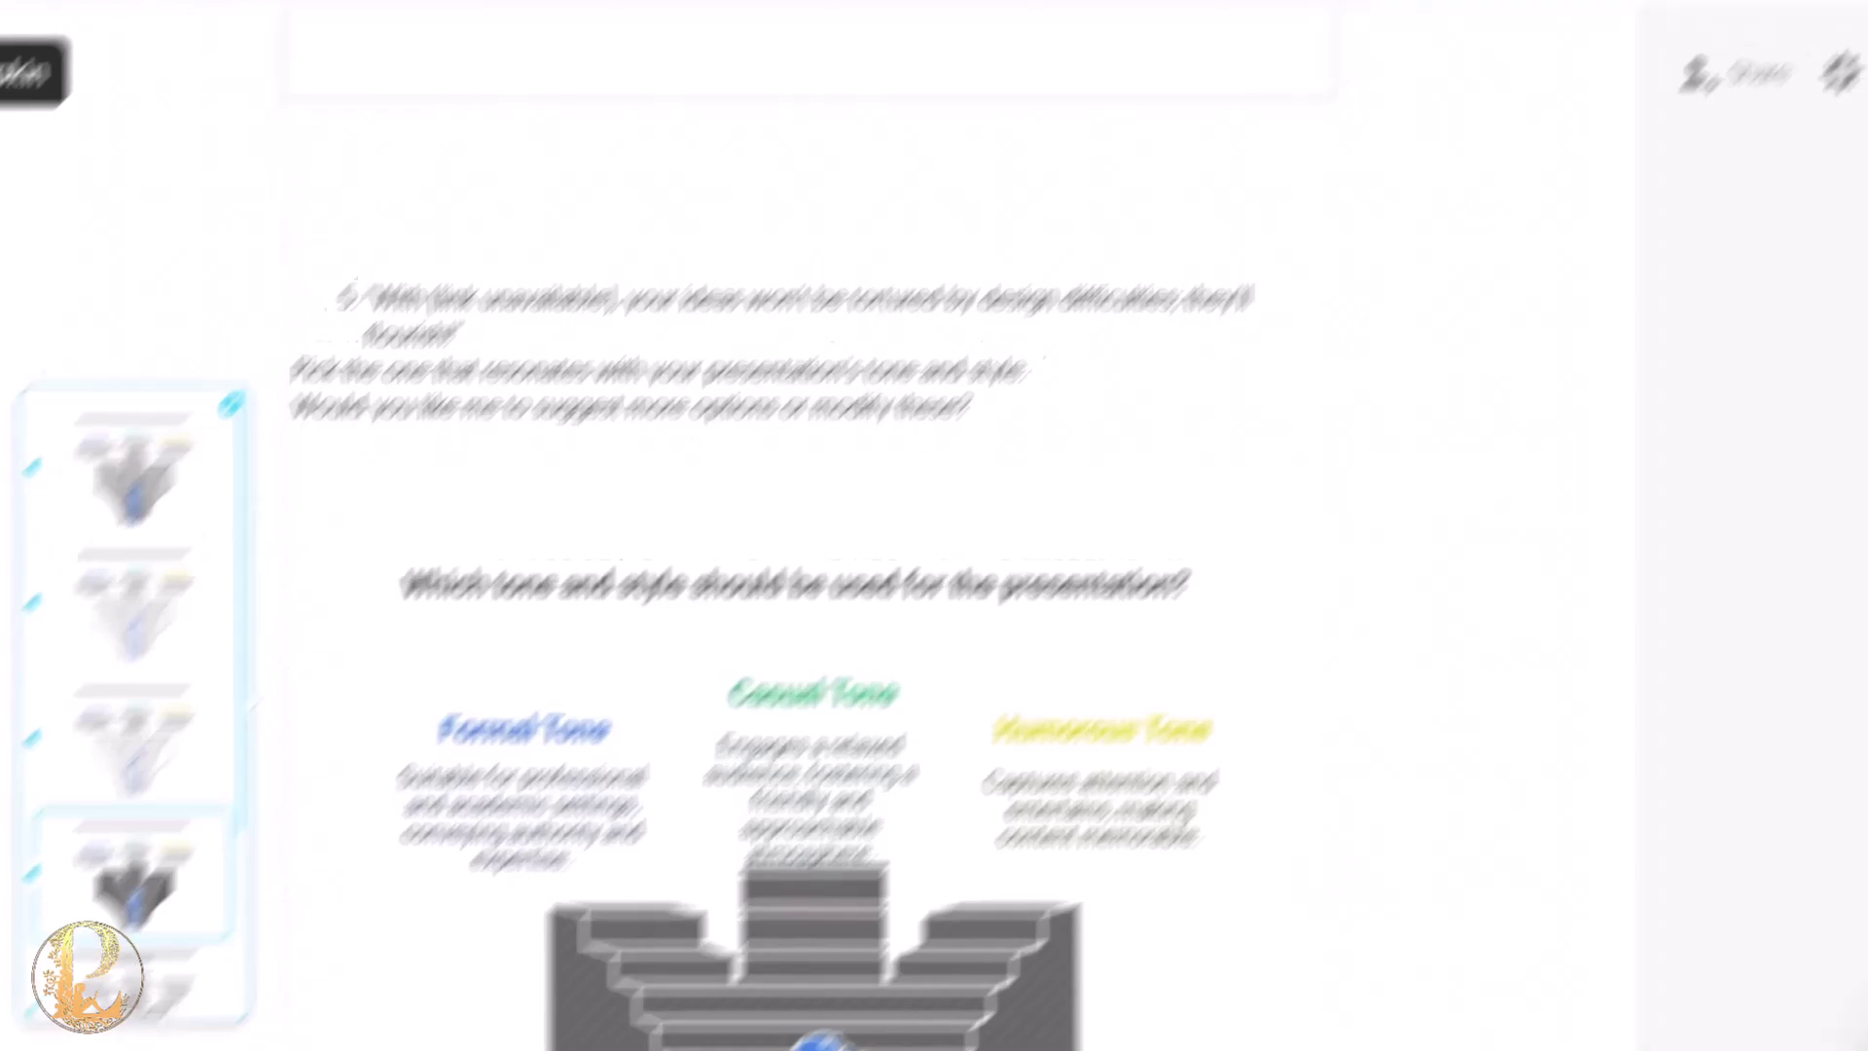
Export the finished napkin as a PDF from its sharing options.
{"action": "left_click", "coordinate": [1737, 73]}
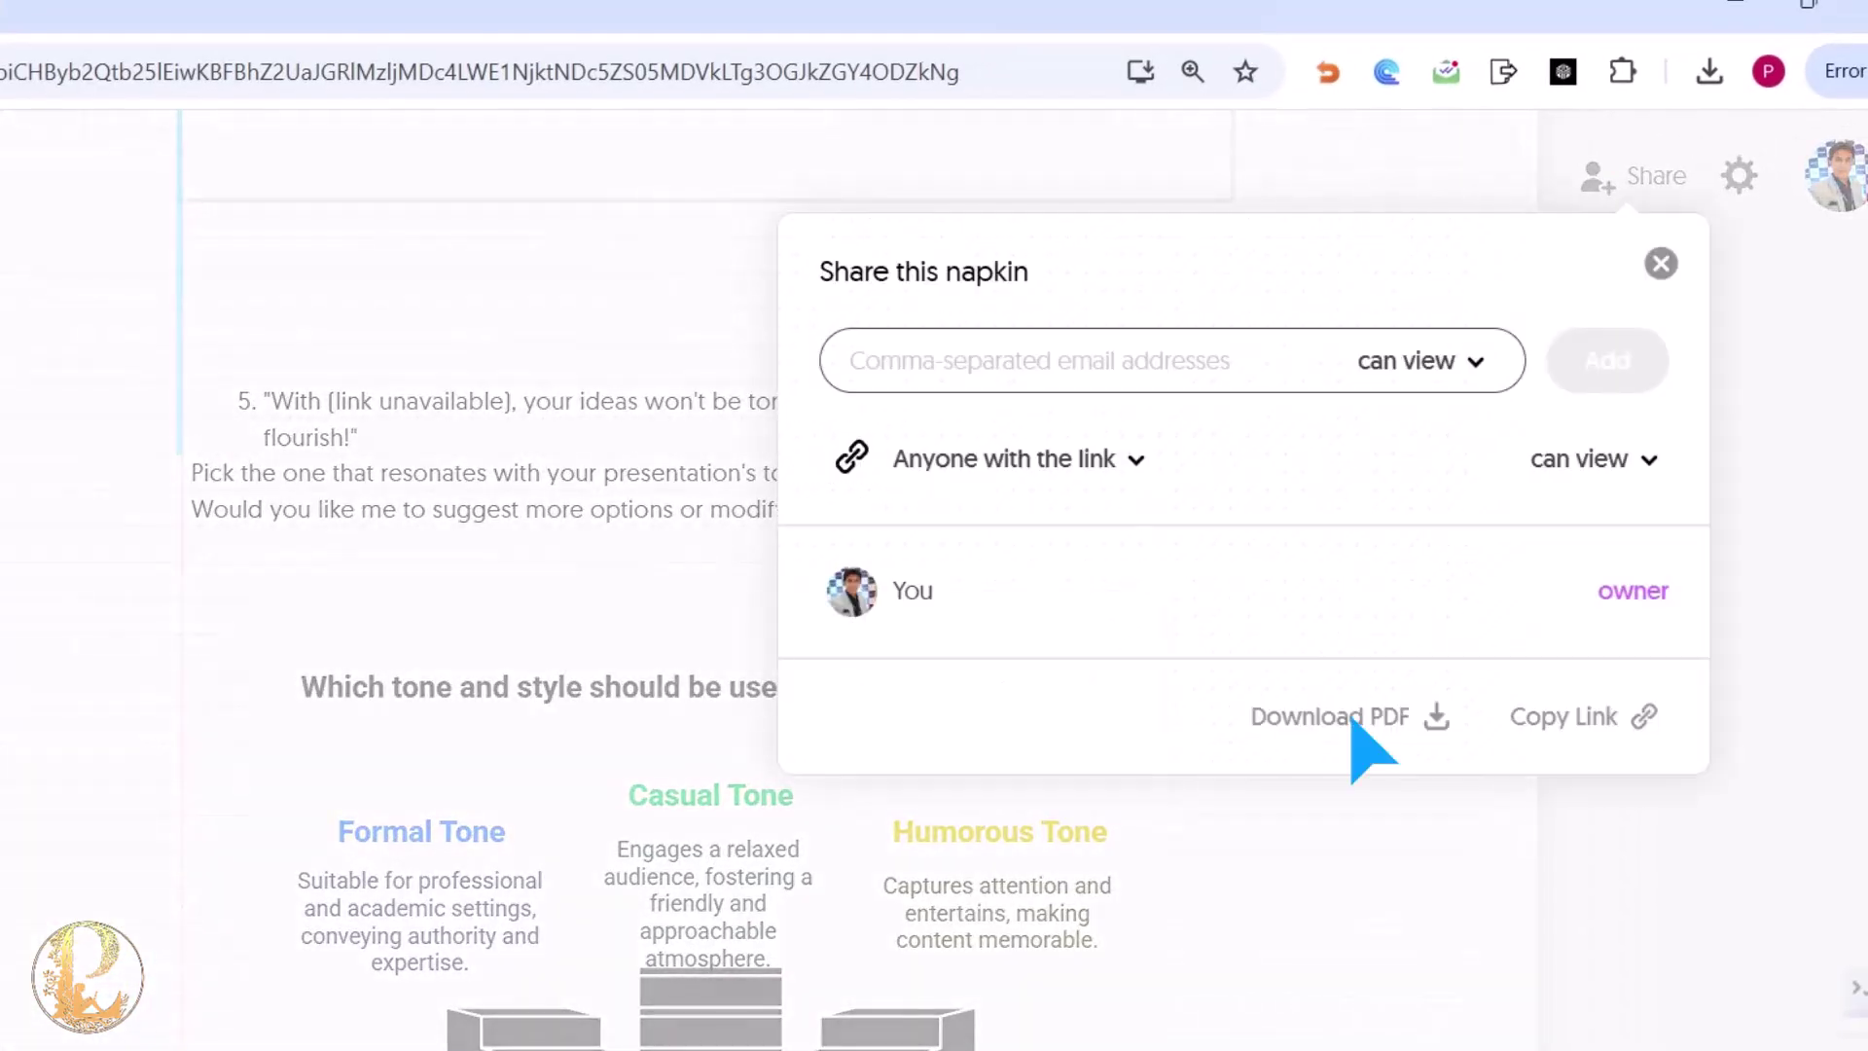
{"action": "left_click", "coordinate": [1352, 720]}
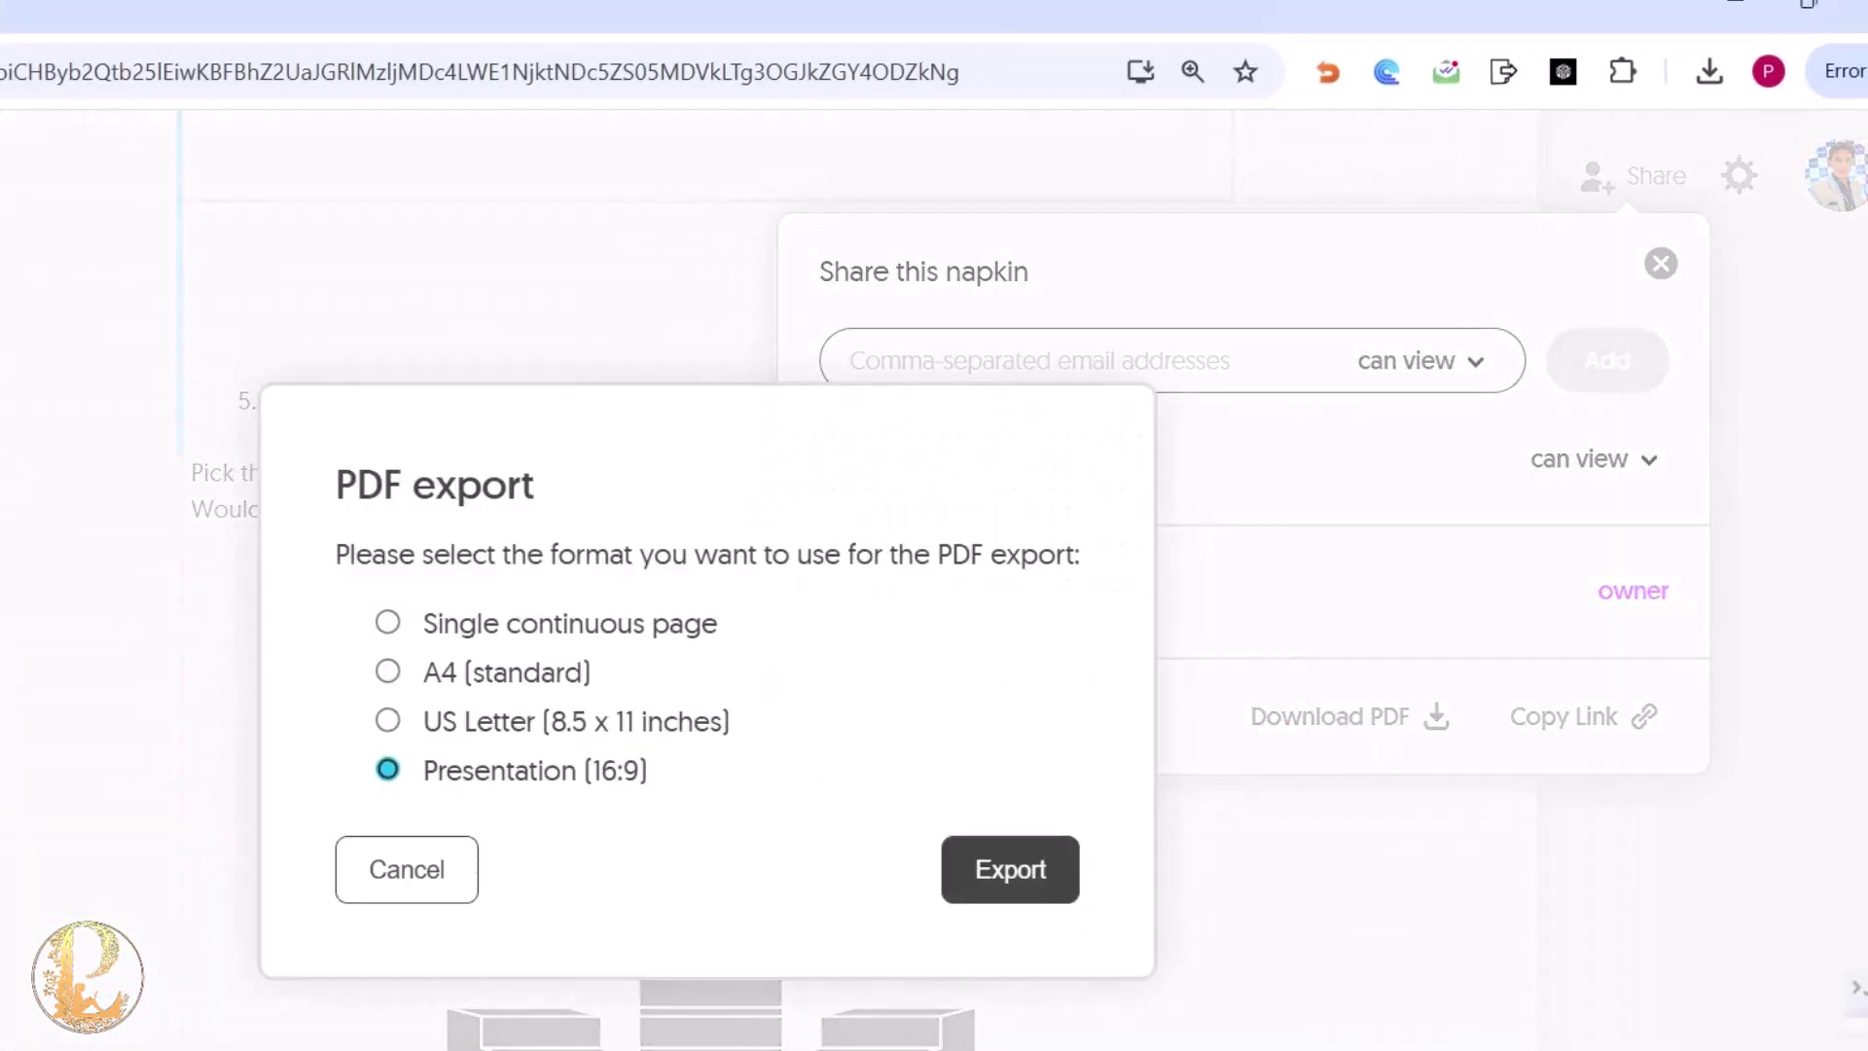
{"action": "left_click", "coordinate": [1011, 875]}
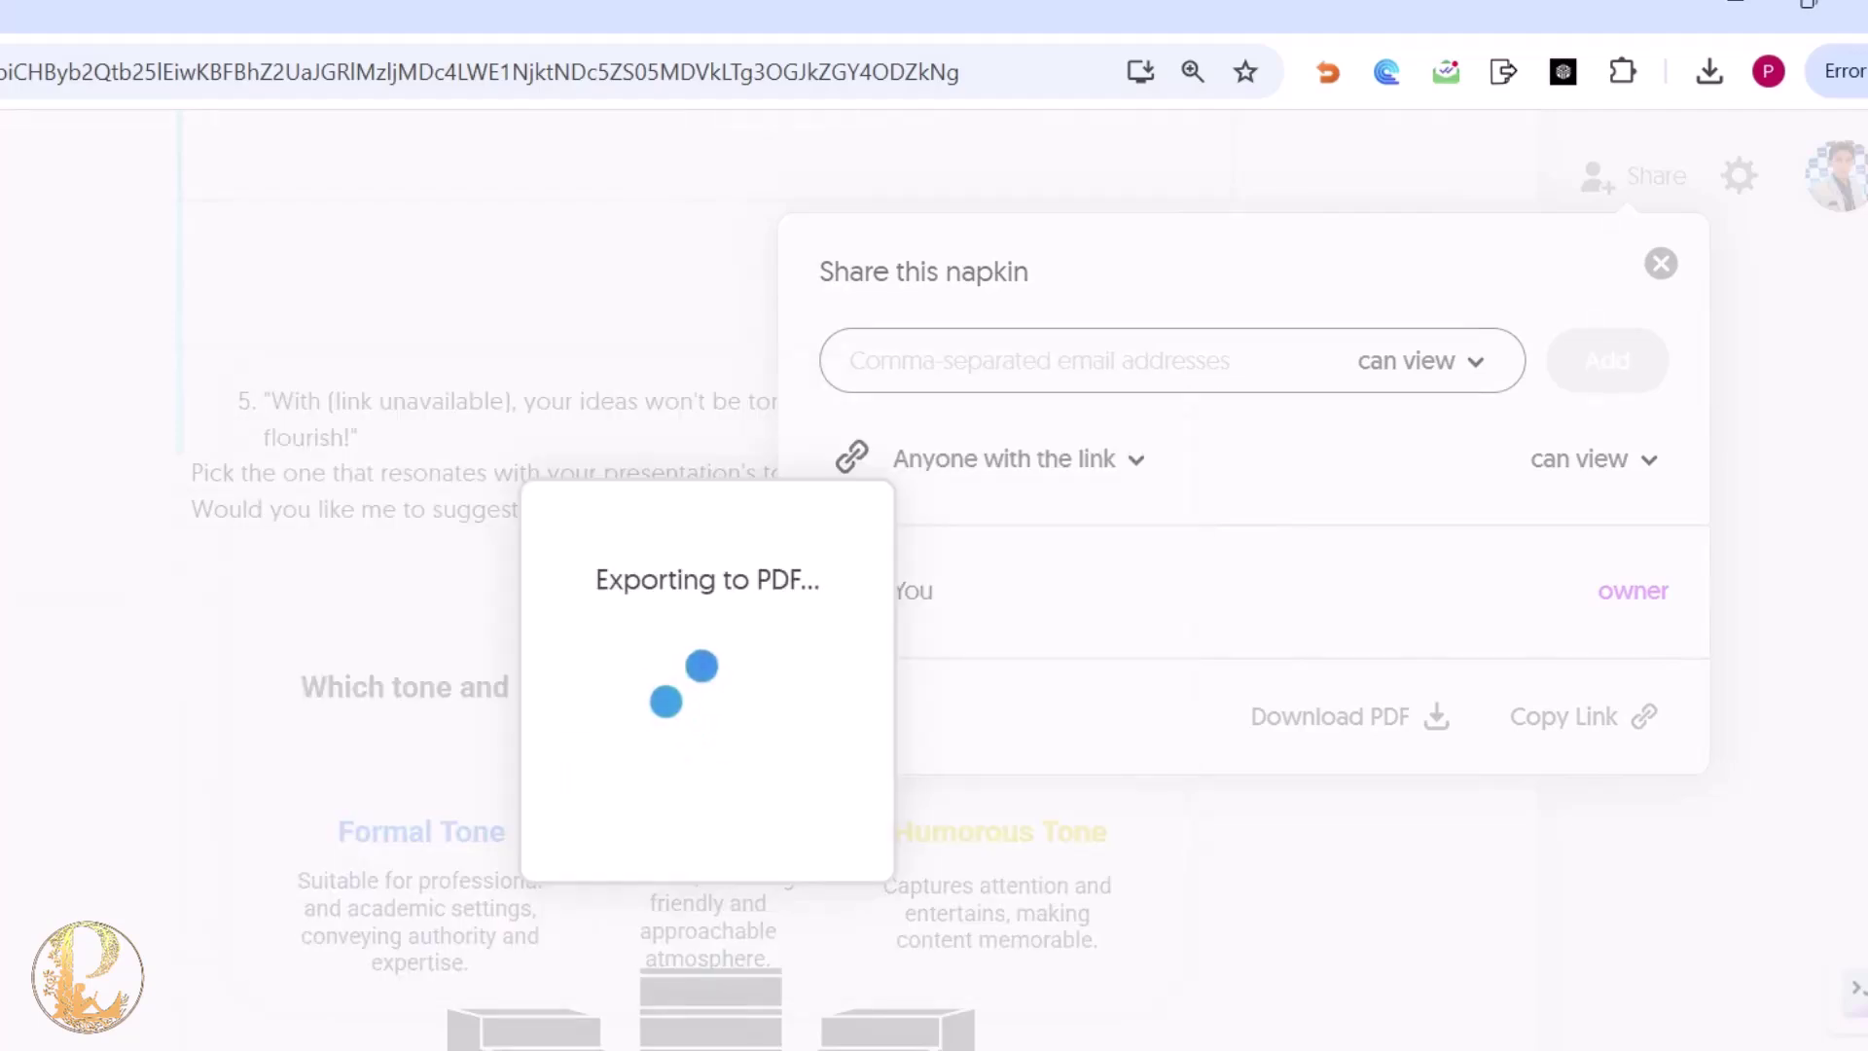
Open the downloaded "Here are some creative options_.pdf" and review its text and visuals.
{"action": "left_click", "coordinate": [1471, 160]}
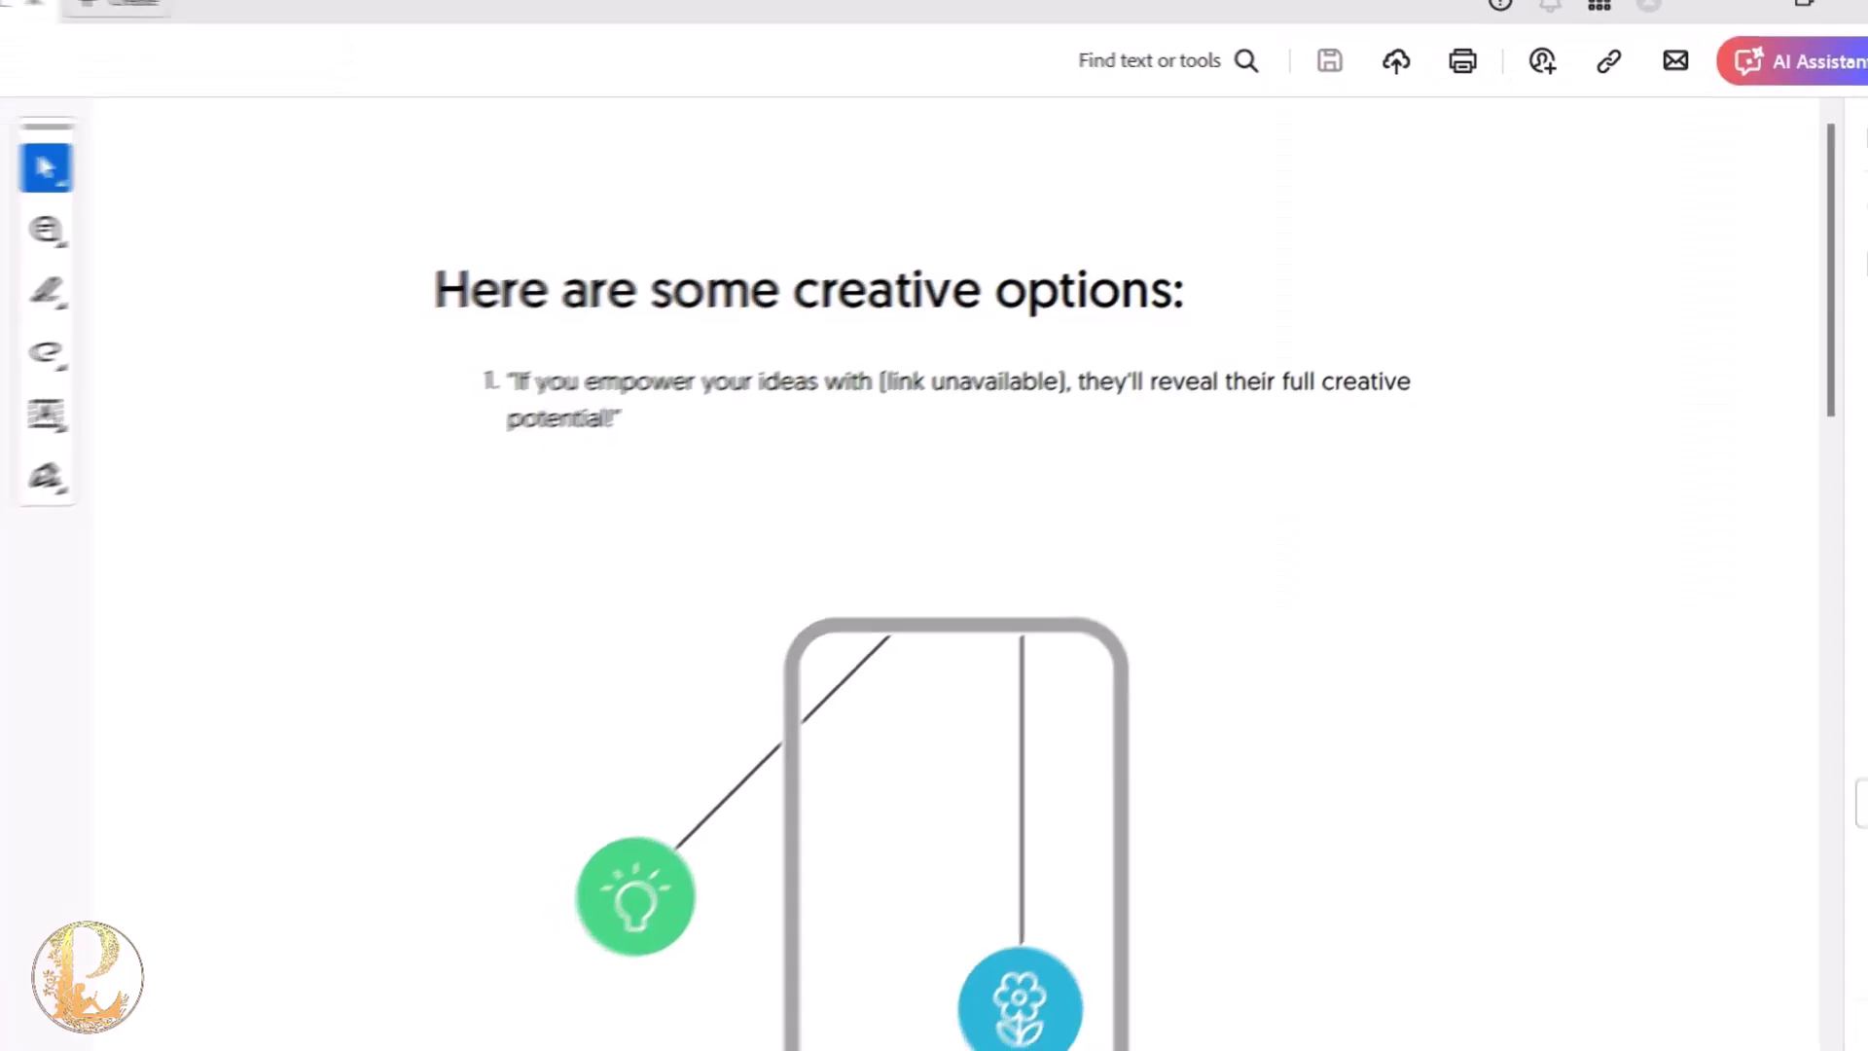
{"action": "left_click", "coordinate": [316, 132]}
{"action": "scroll", "coordinate": [934, 544], "scroll_direction": "down", "scroll_amount": 10}
{"action": "scroll", "coordinate": [934, 545], "scroll_direction": "up", "scroll_amount": 3}
{"action": "scroll", "coordinate": [934, 544], "scroll_direction": "down", "scroll_amount": 15}
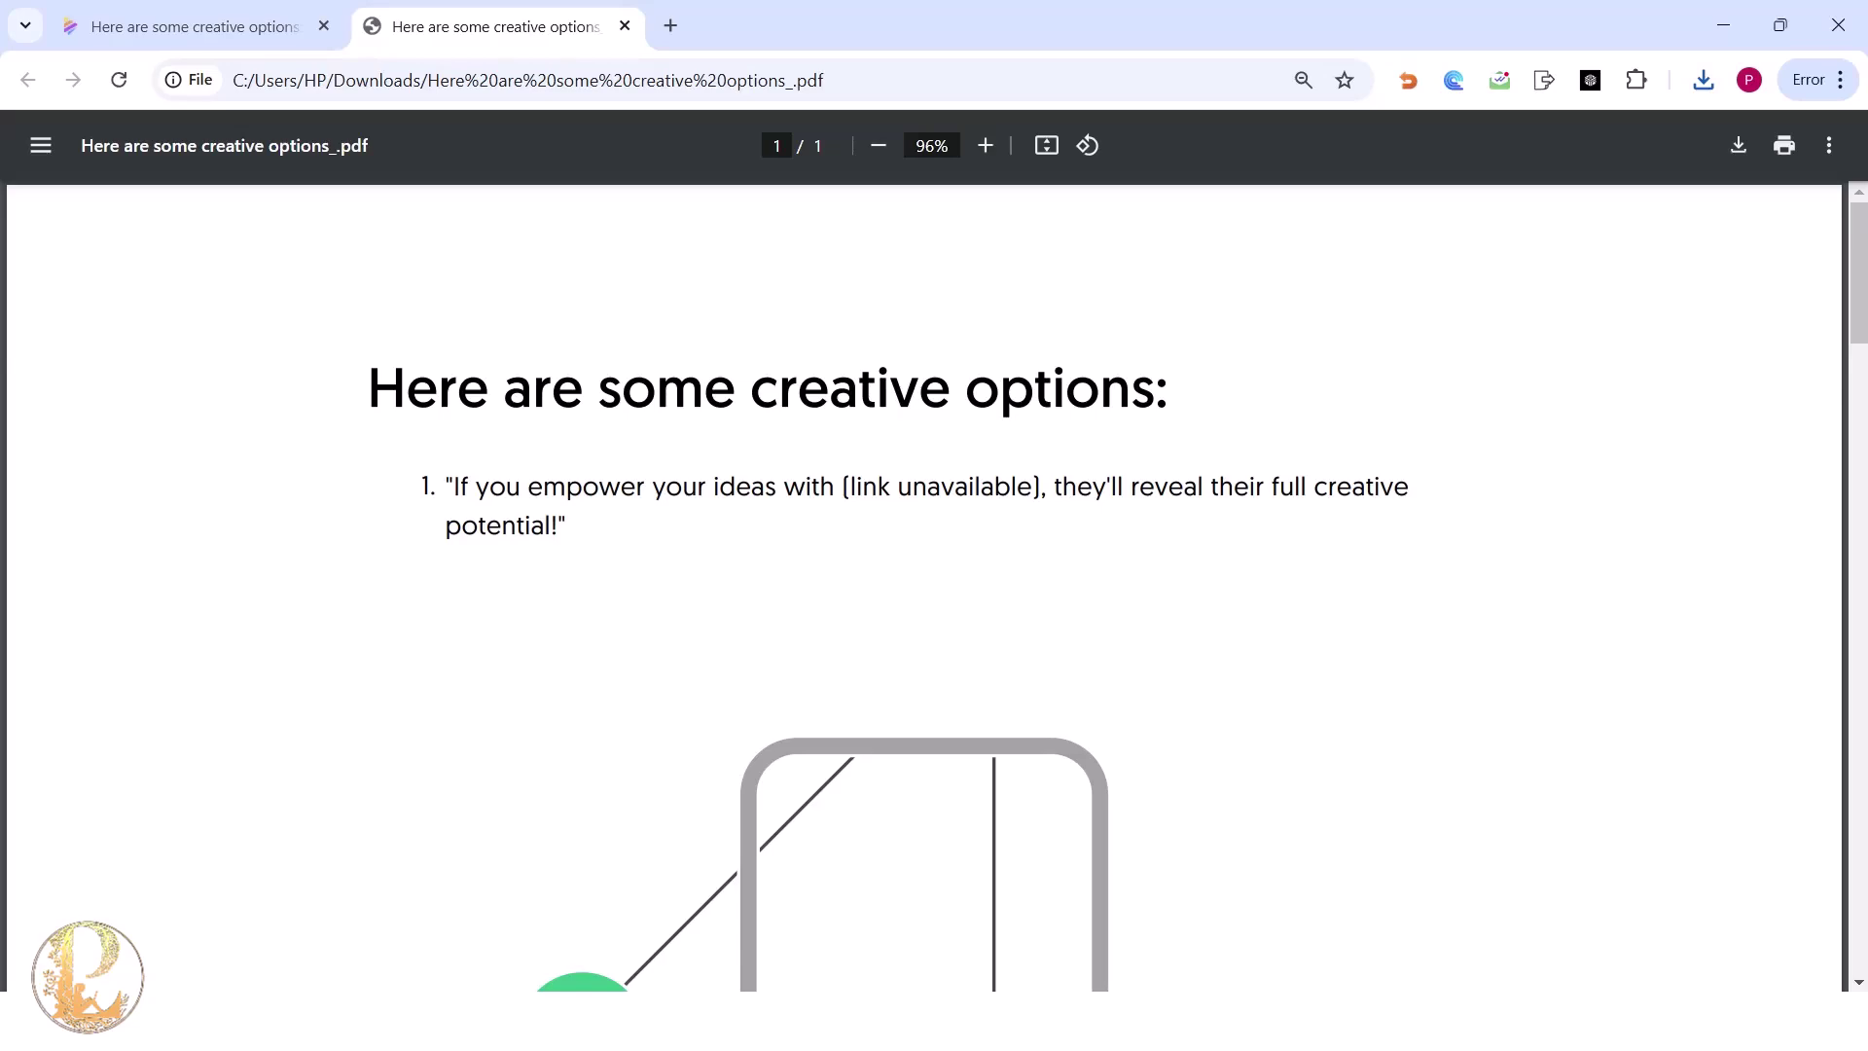
Return to the napkin, close its sharing settings and view the document from its heading.
{"action": "key", "text": "ctrl+Tab"}
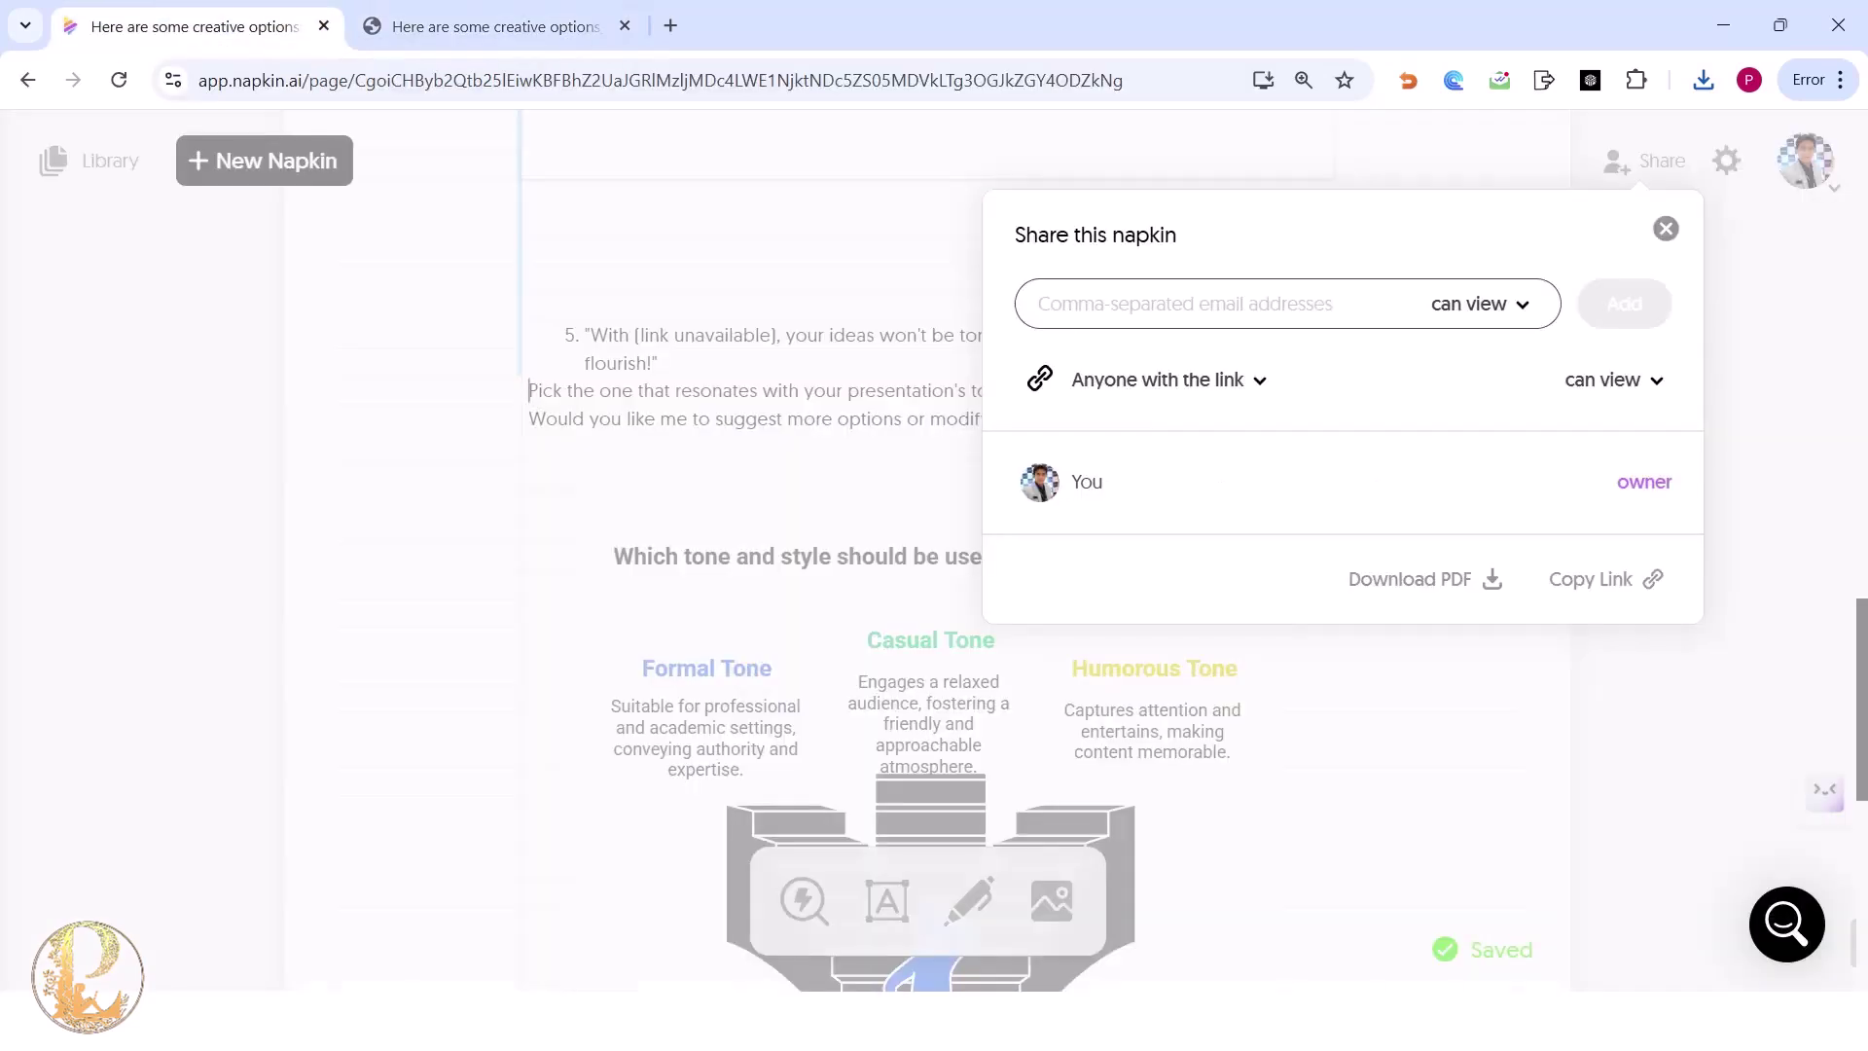
{"action": "key", "text": "Escape"}
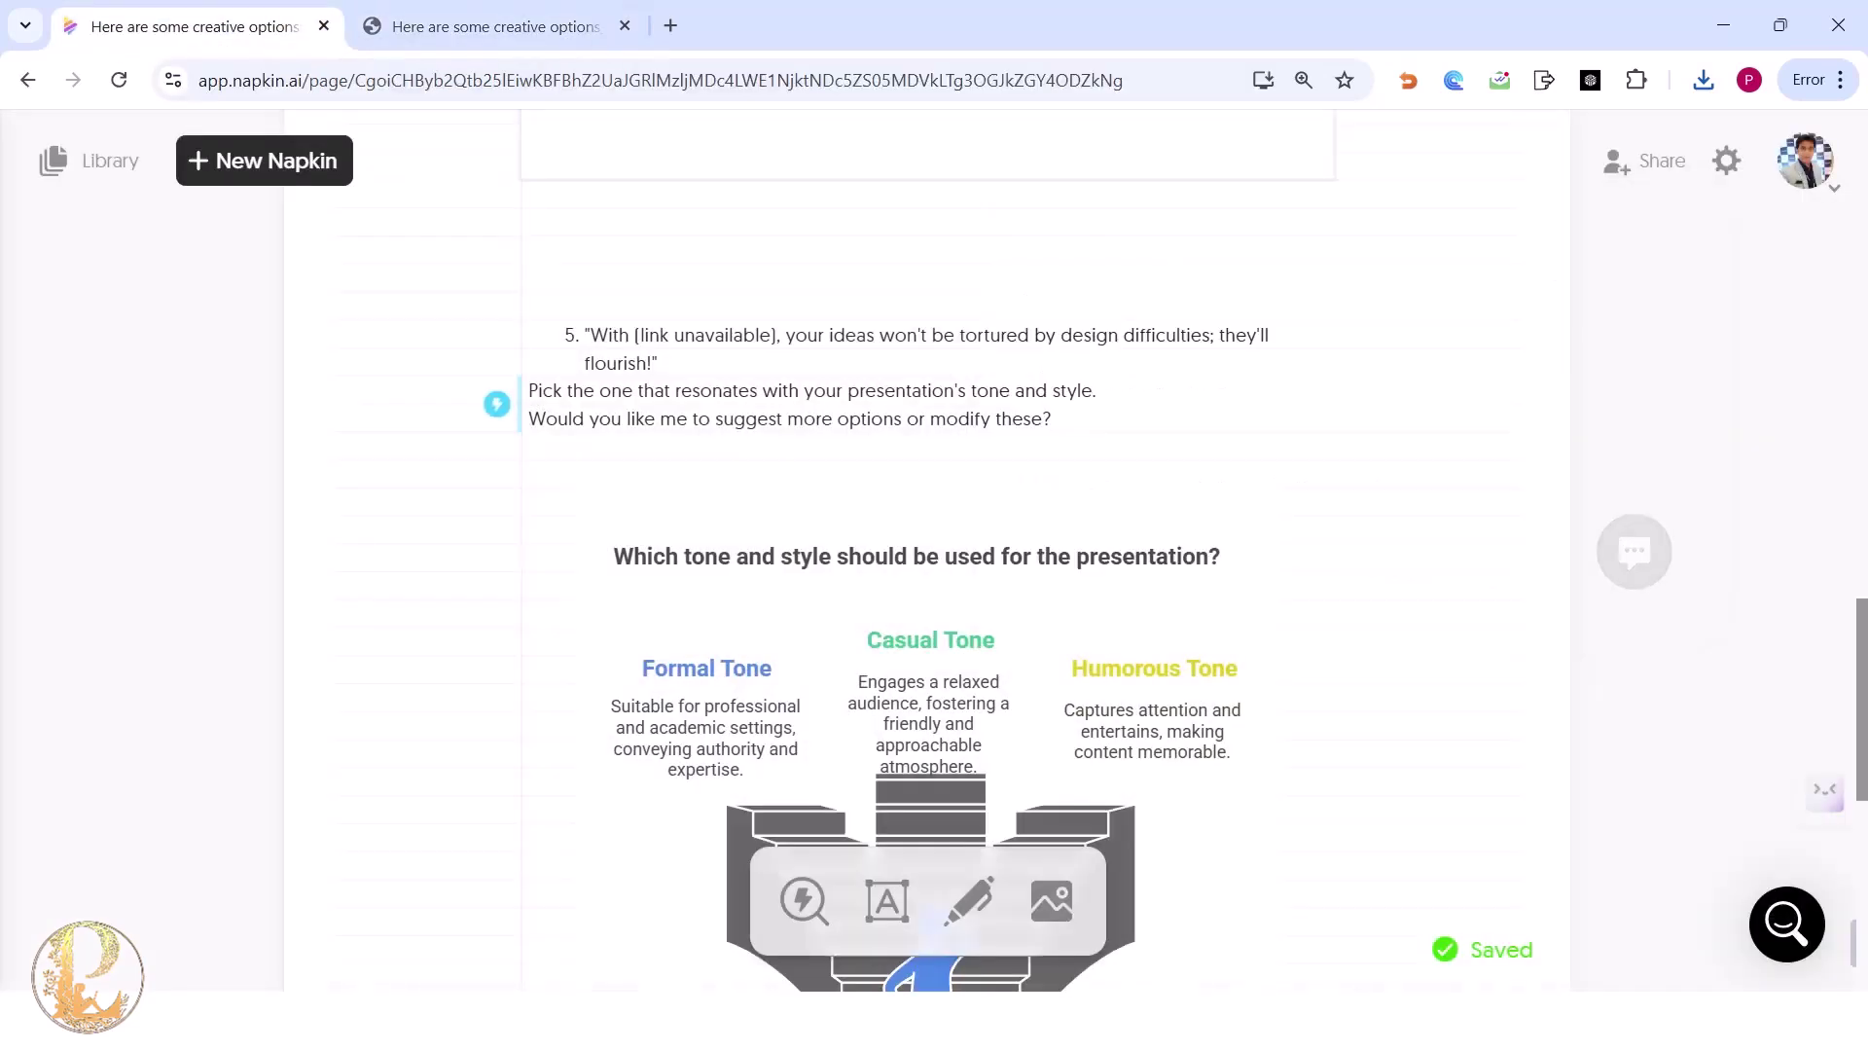
{"action": "scroll", "coordinate": [927, 550], "scroll_direction": "up", "scroll_amount": 20}
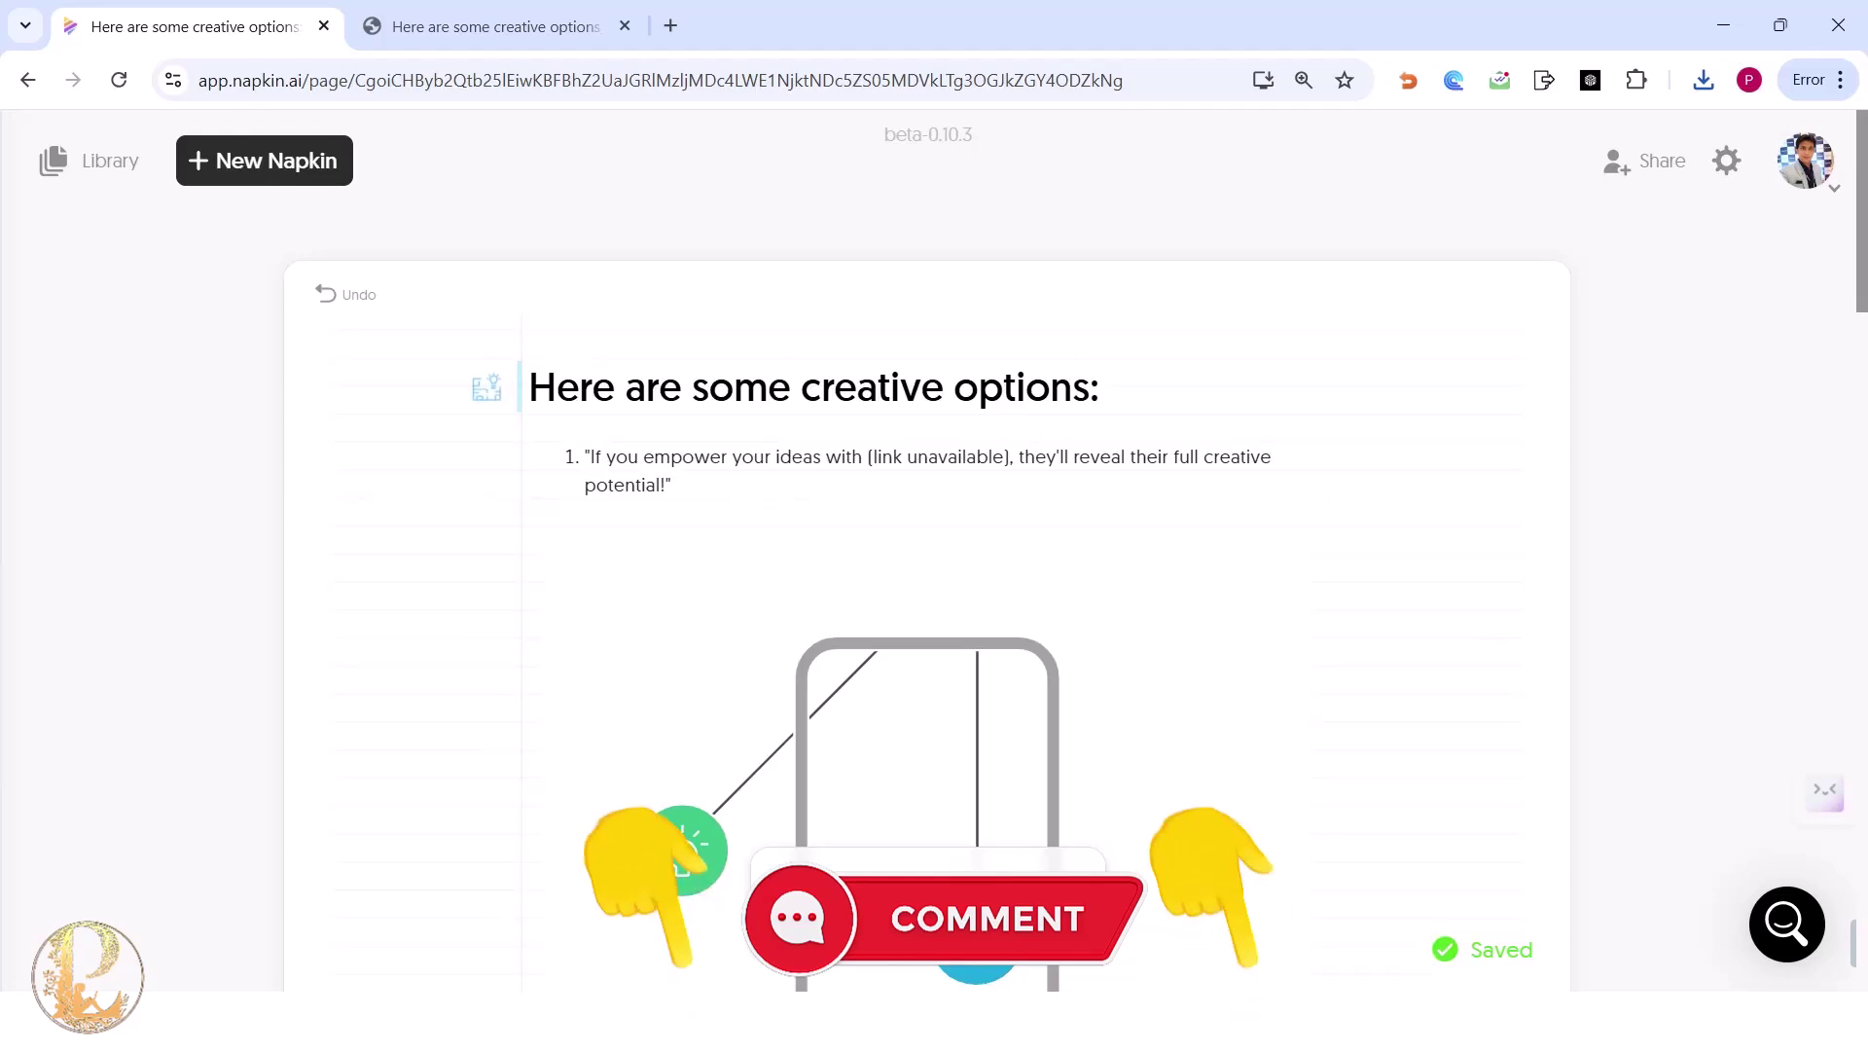